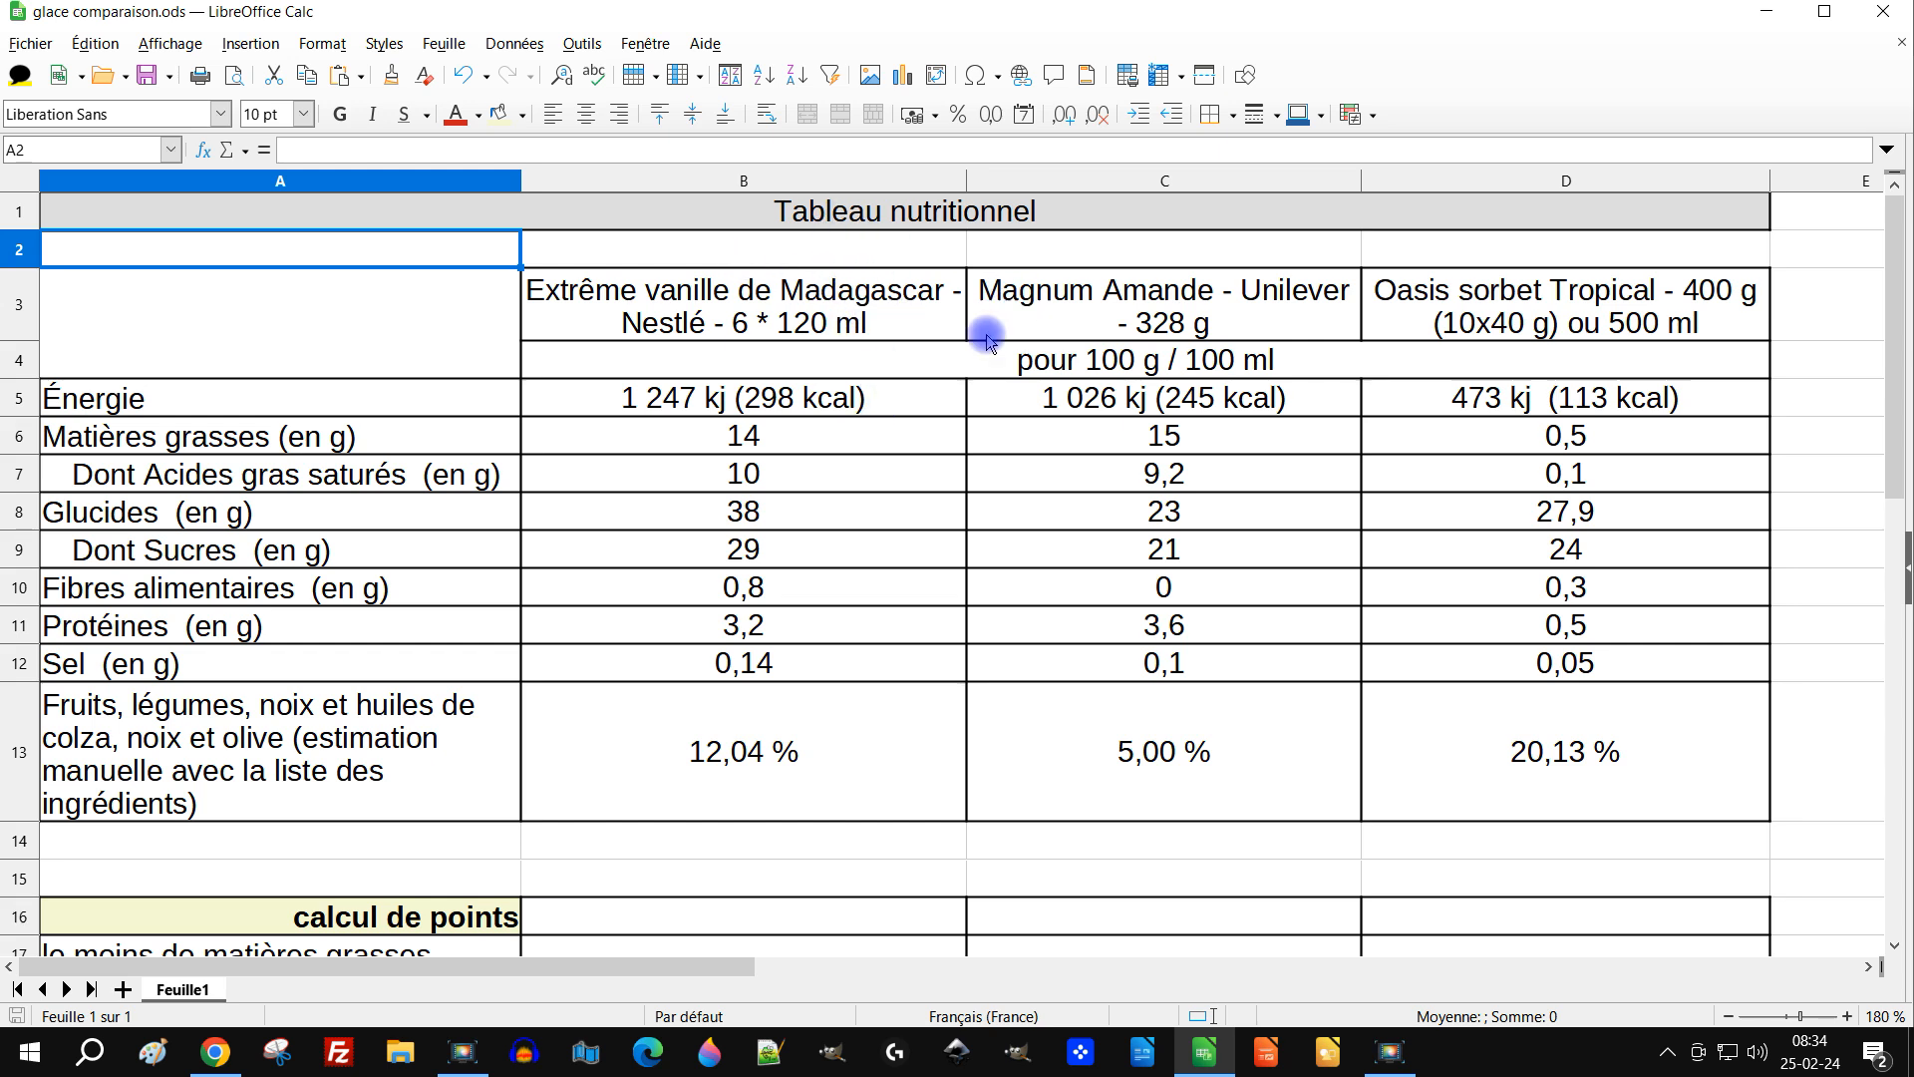
Switch to the browser and review the Open Food Facts pages for Extrême vanille de Madagascar, Magnum Amande and Oasis sorbet Tropical.
left_click(1765, 12)
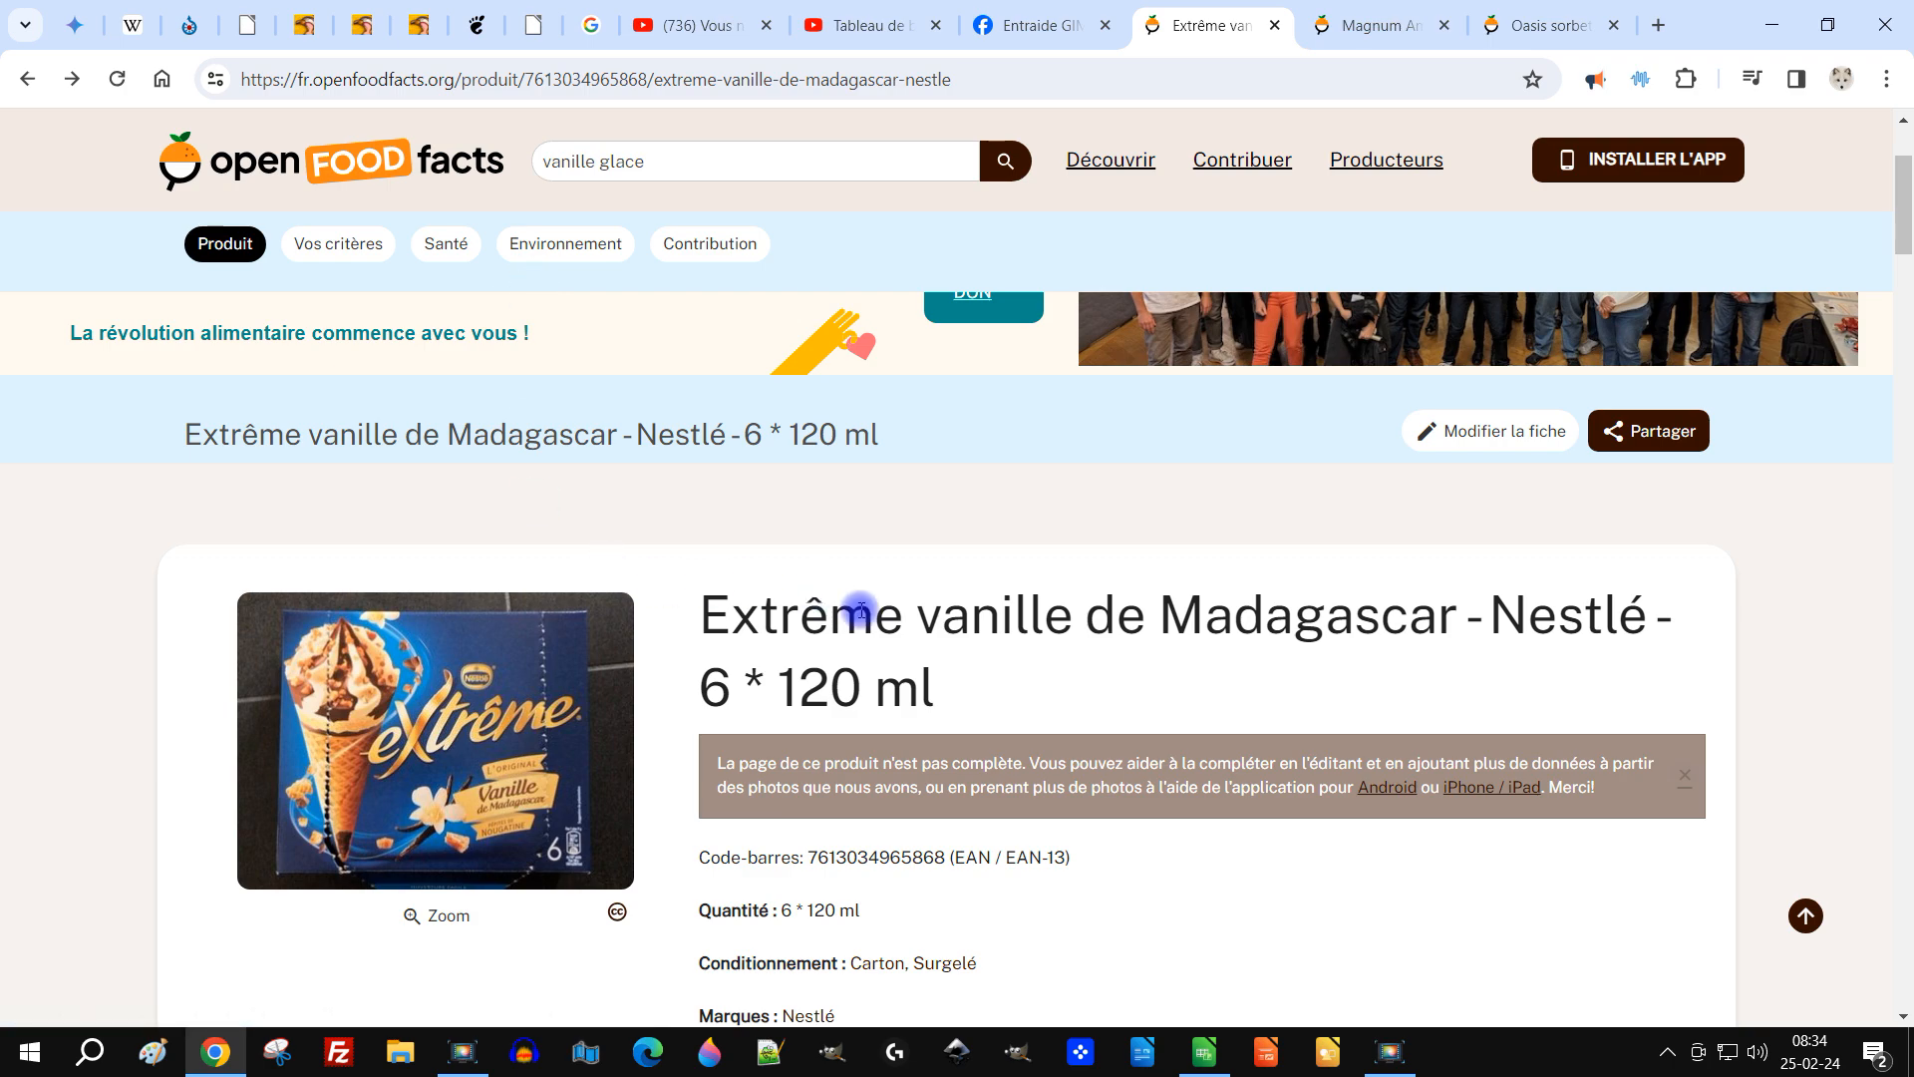
left_click_drag(813, 607, 996, 662)
left_click(1367, 28)
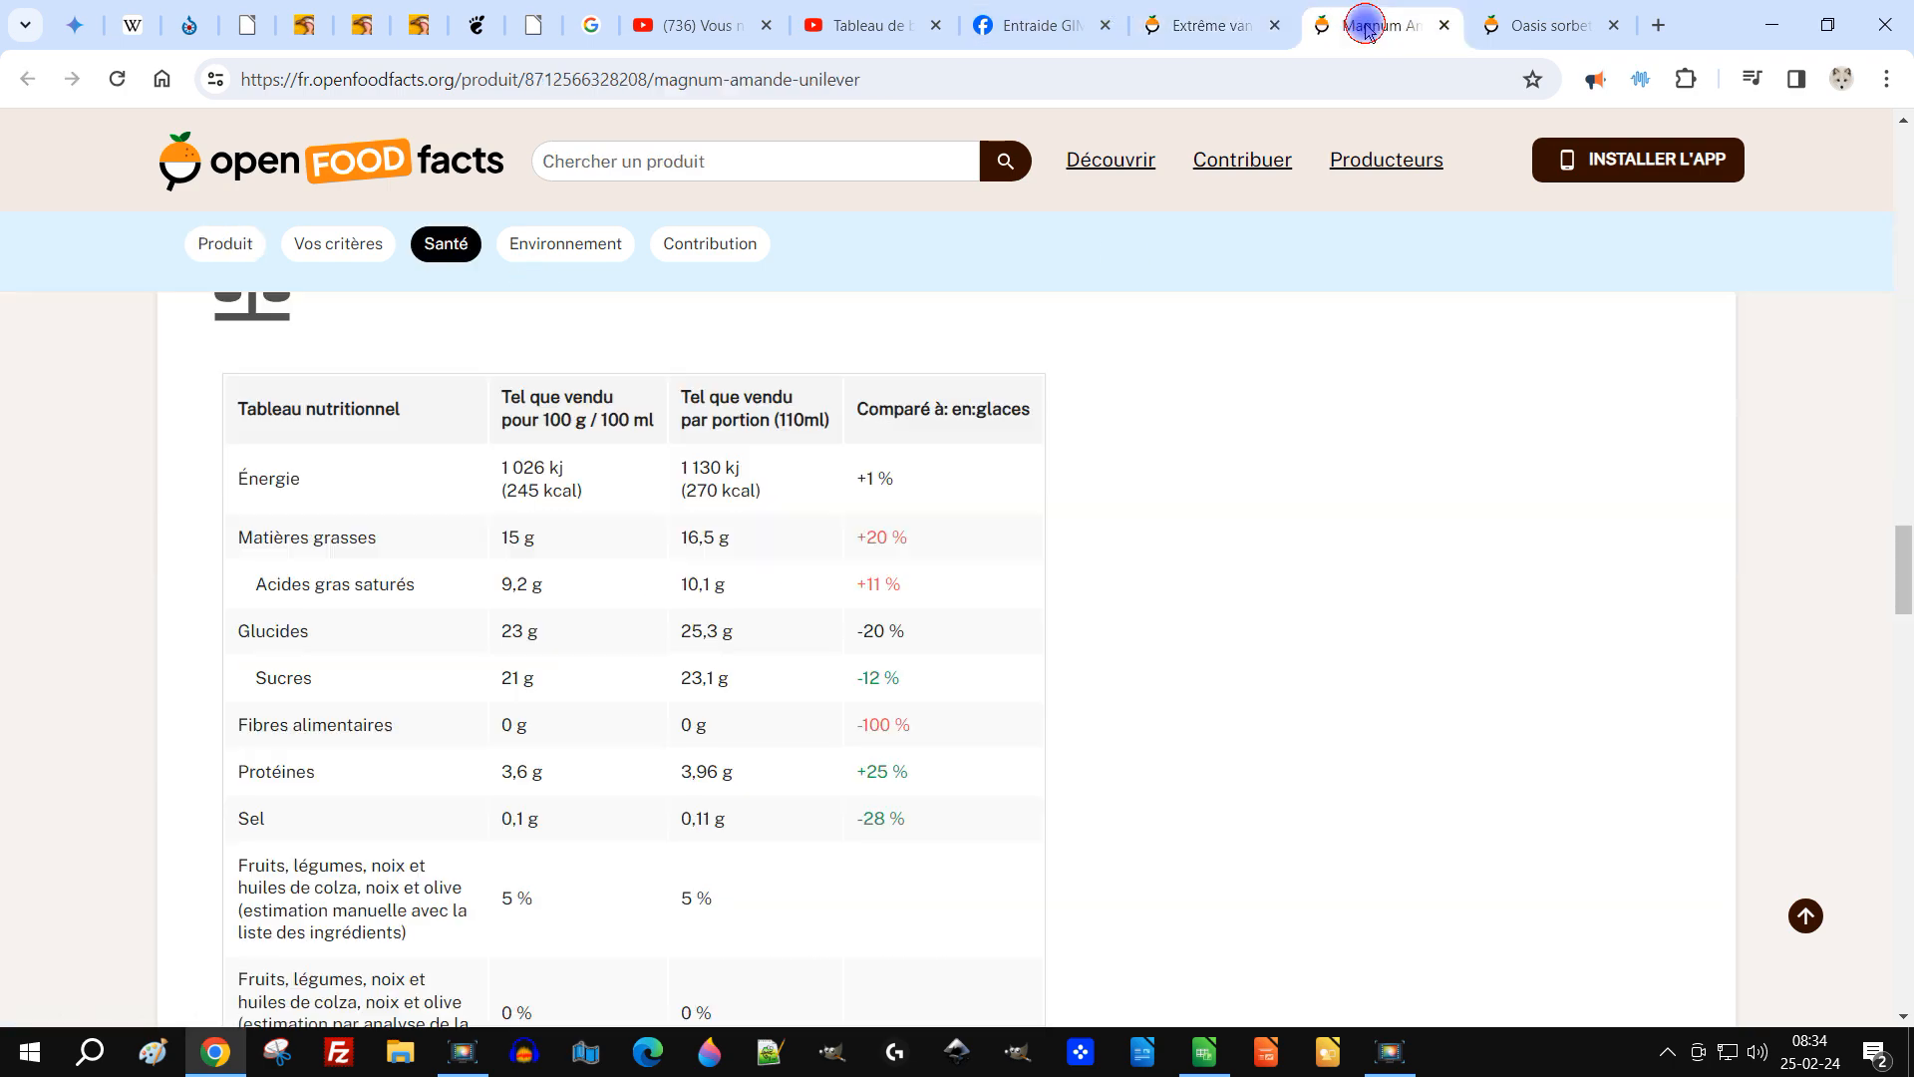
scroll(1217, 611, "up", 20)
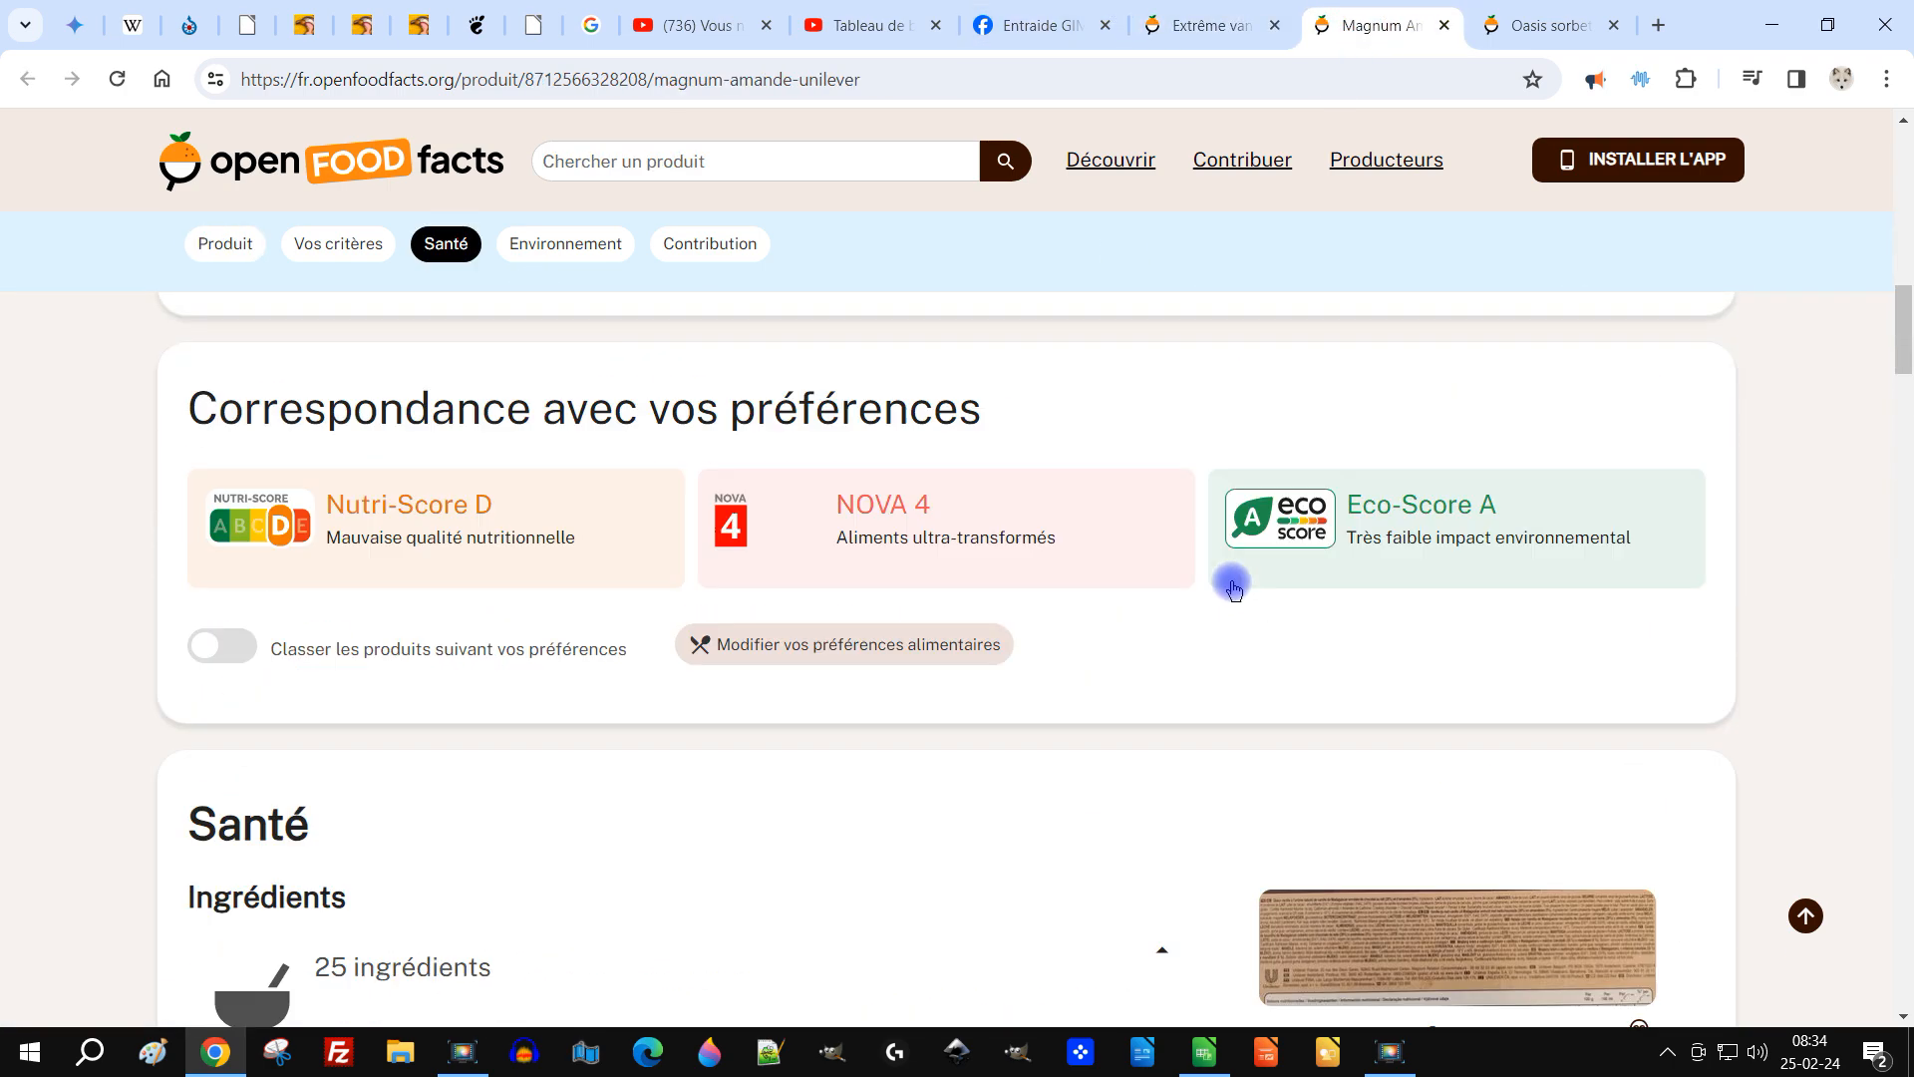
scroll(1217, 575, "up", 15)
scroll(1196, 573, "down", 3)
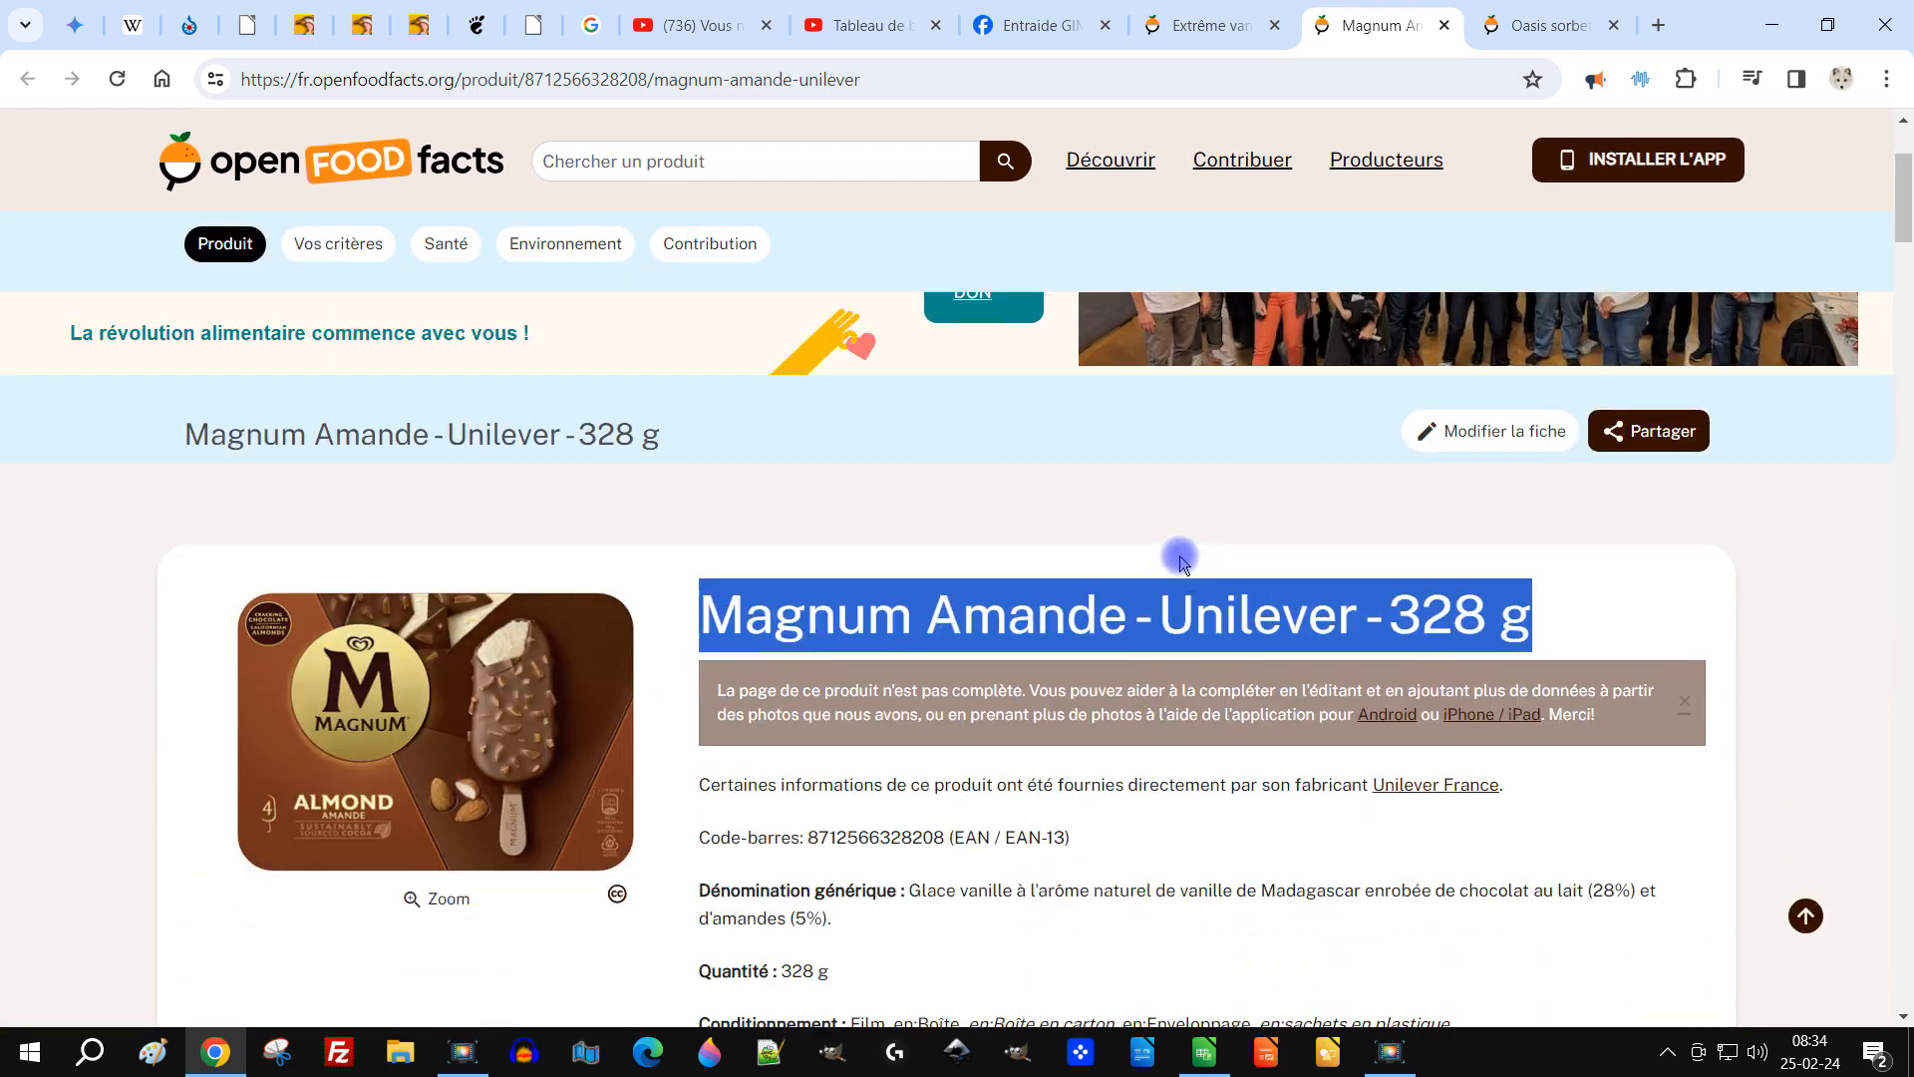
left_click(1482, 26)
scroll(1226, 697, "up", 10)
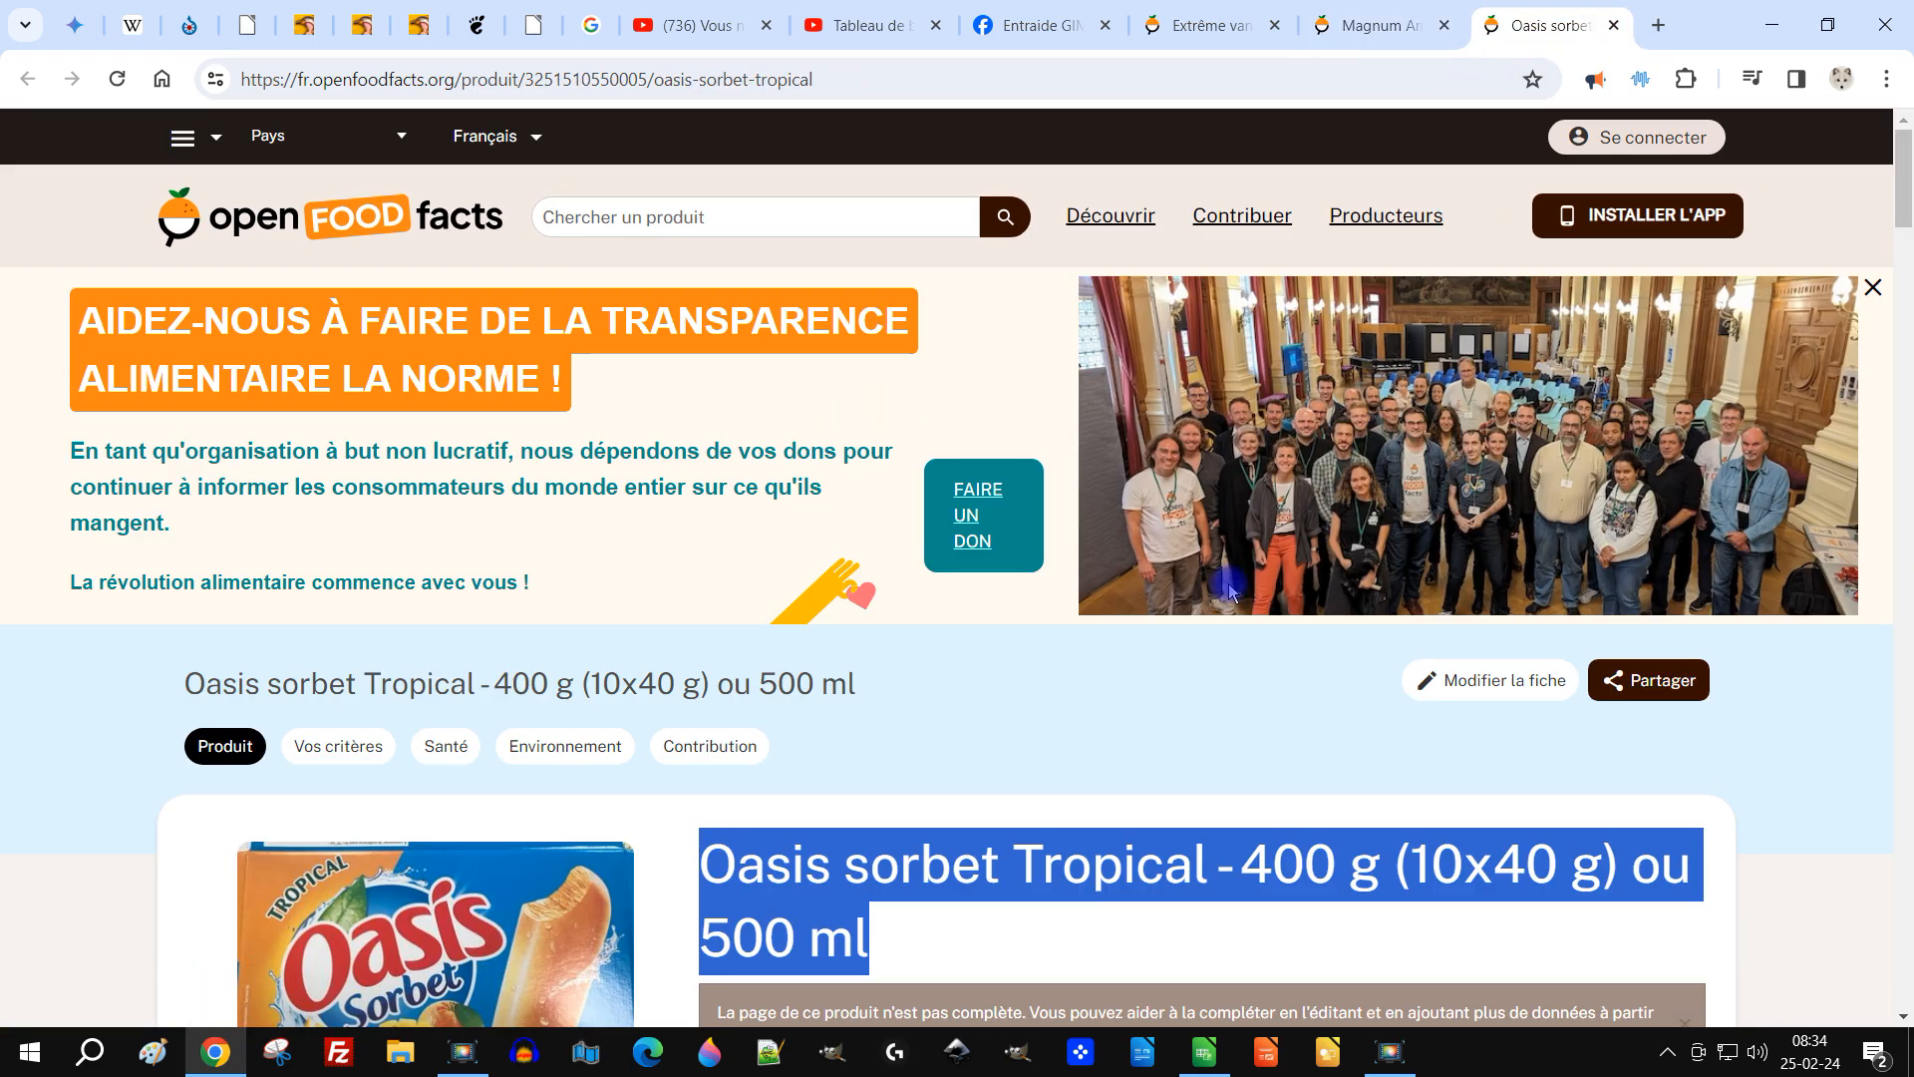
scroll(1230, 593, "down", 3)
left_click(1368, 27)
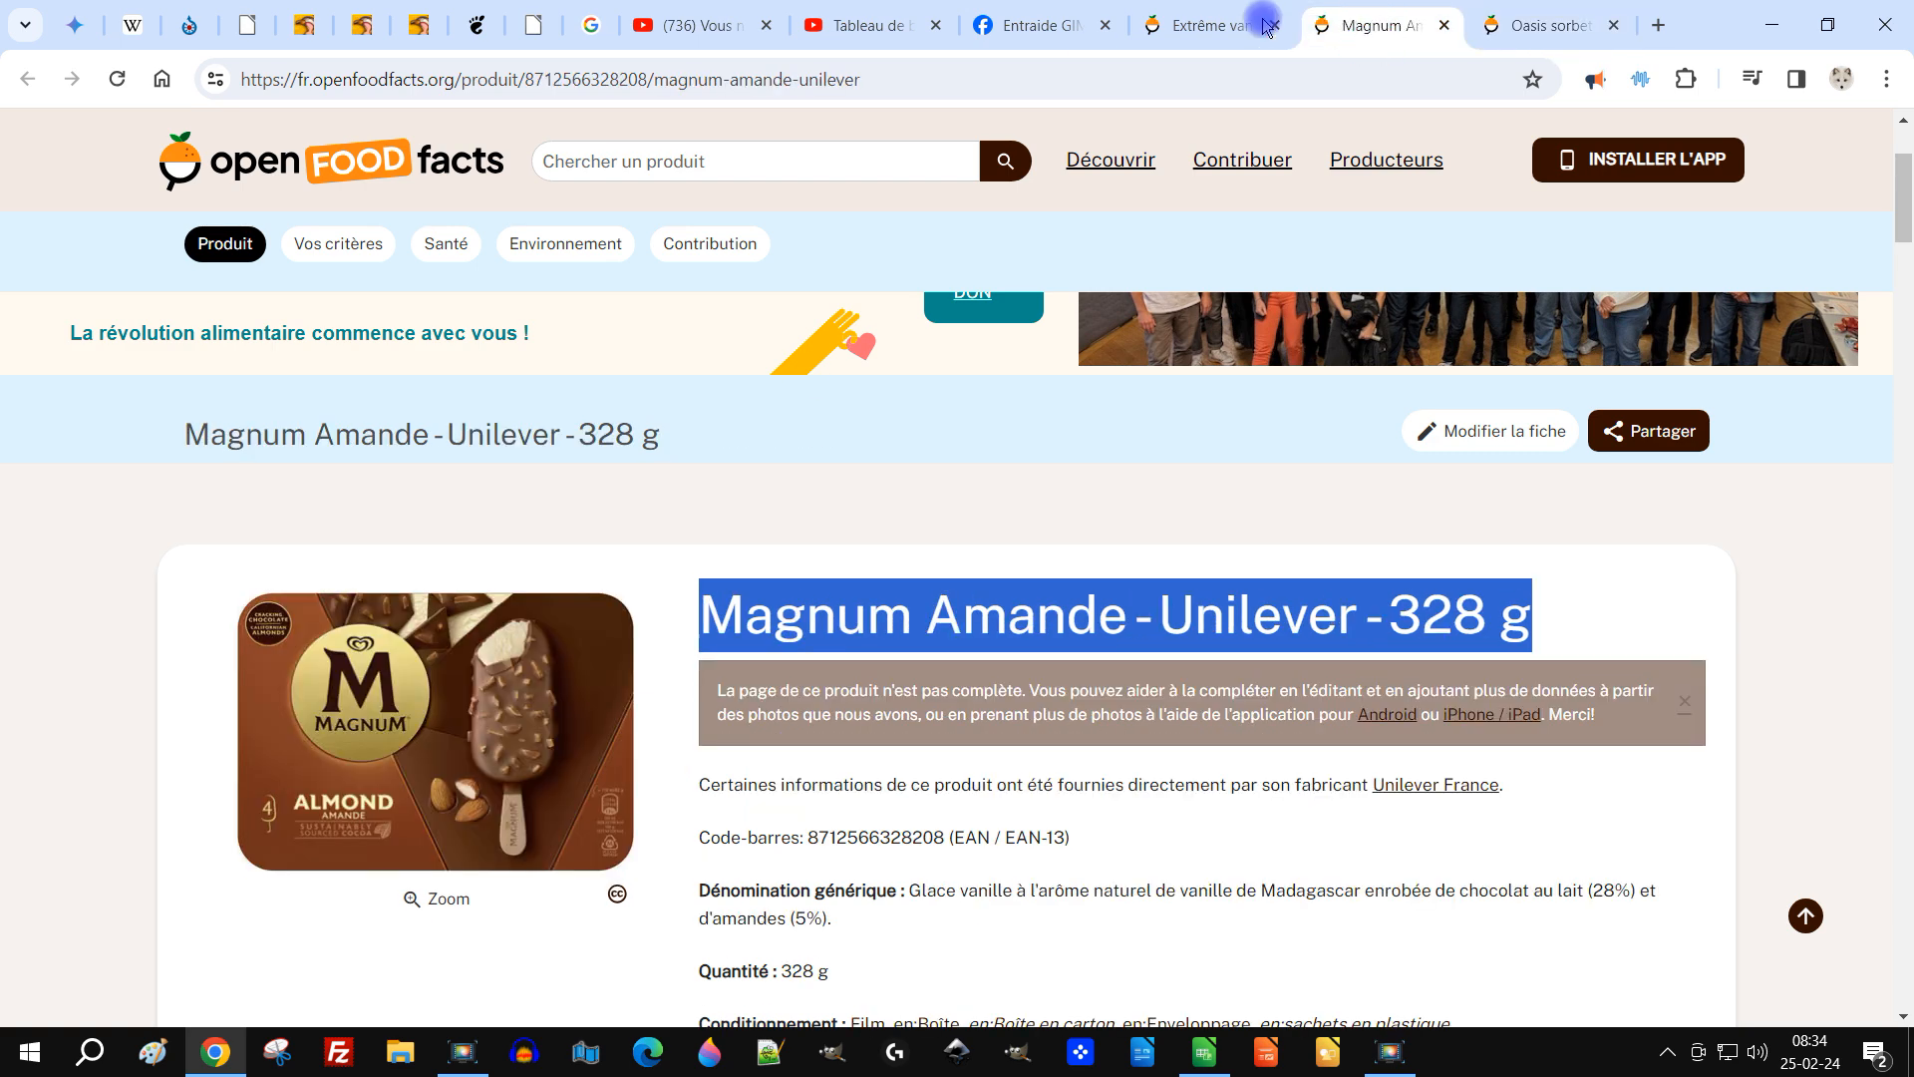
left_click(1205, 24)
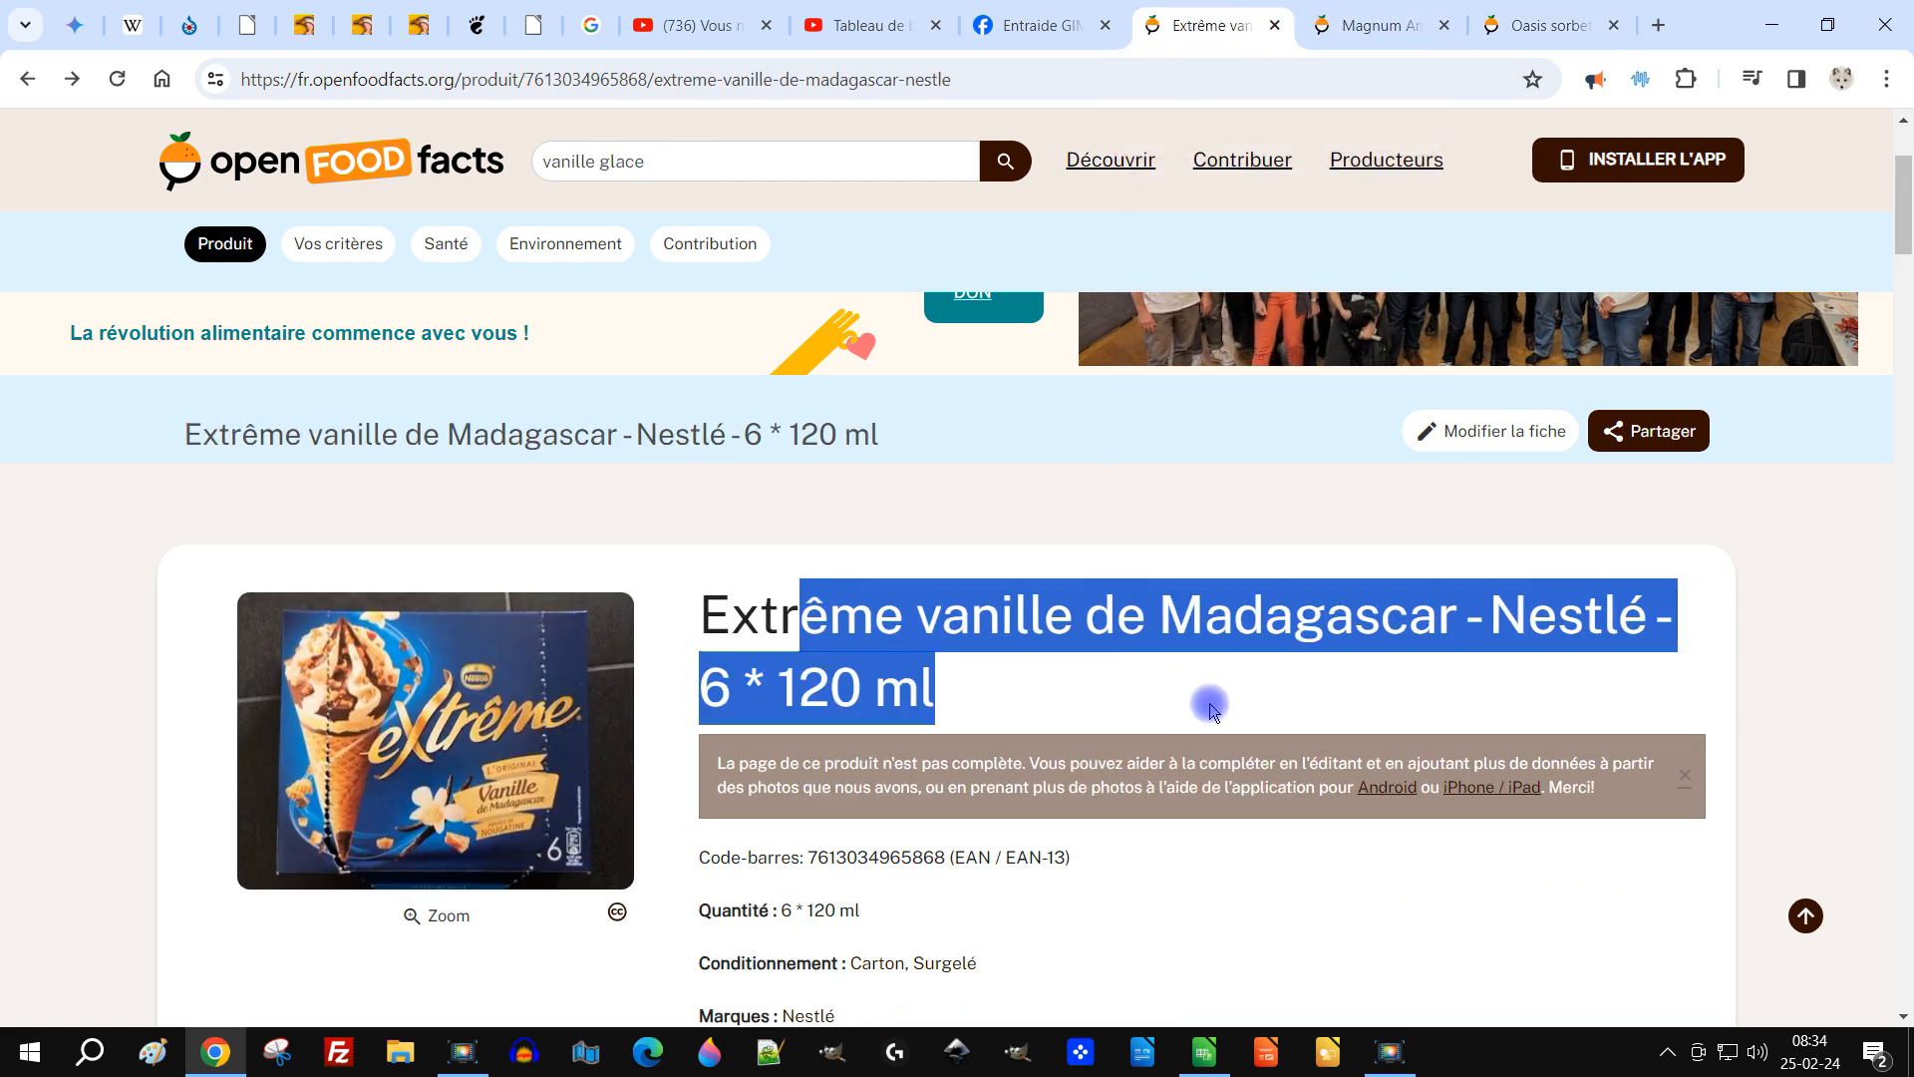
scroll(1430, 628, "down", 3)
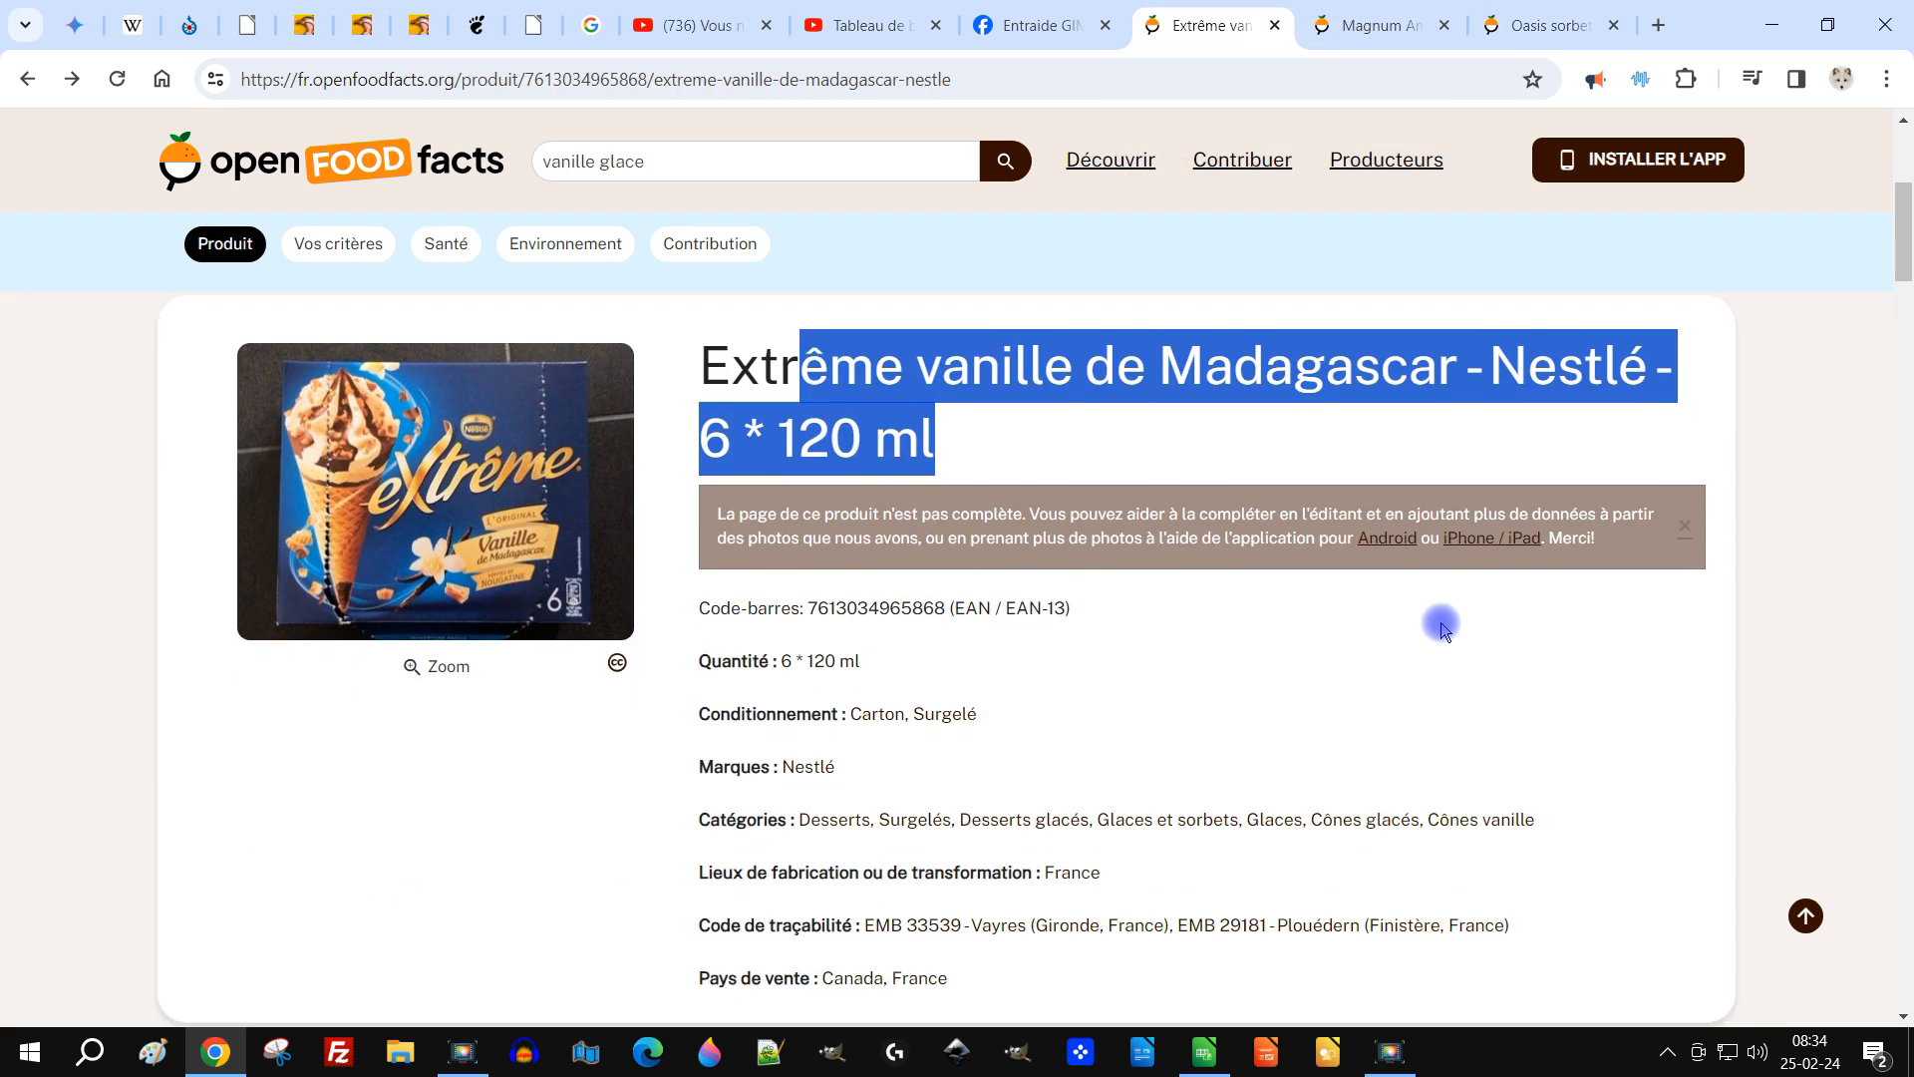
Return to the LibreOffice Calc sheet and examine the product heading, the per 100 g / 100 ml row and the Énergie and Matières grasses labels.
left_click(1203, 1054)
left_click(776, 326)
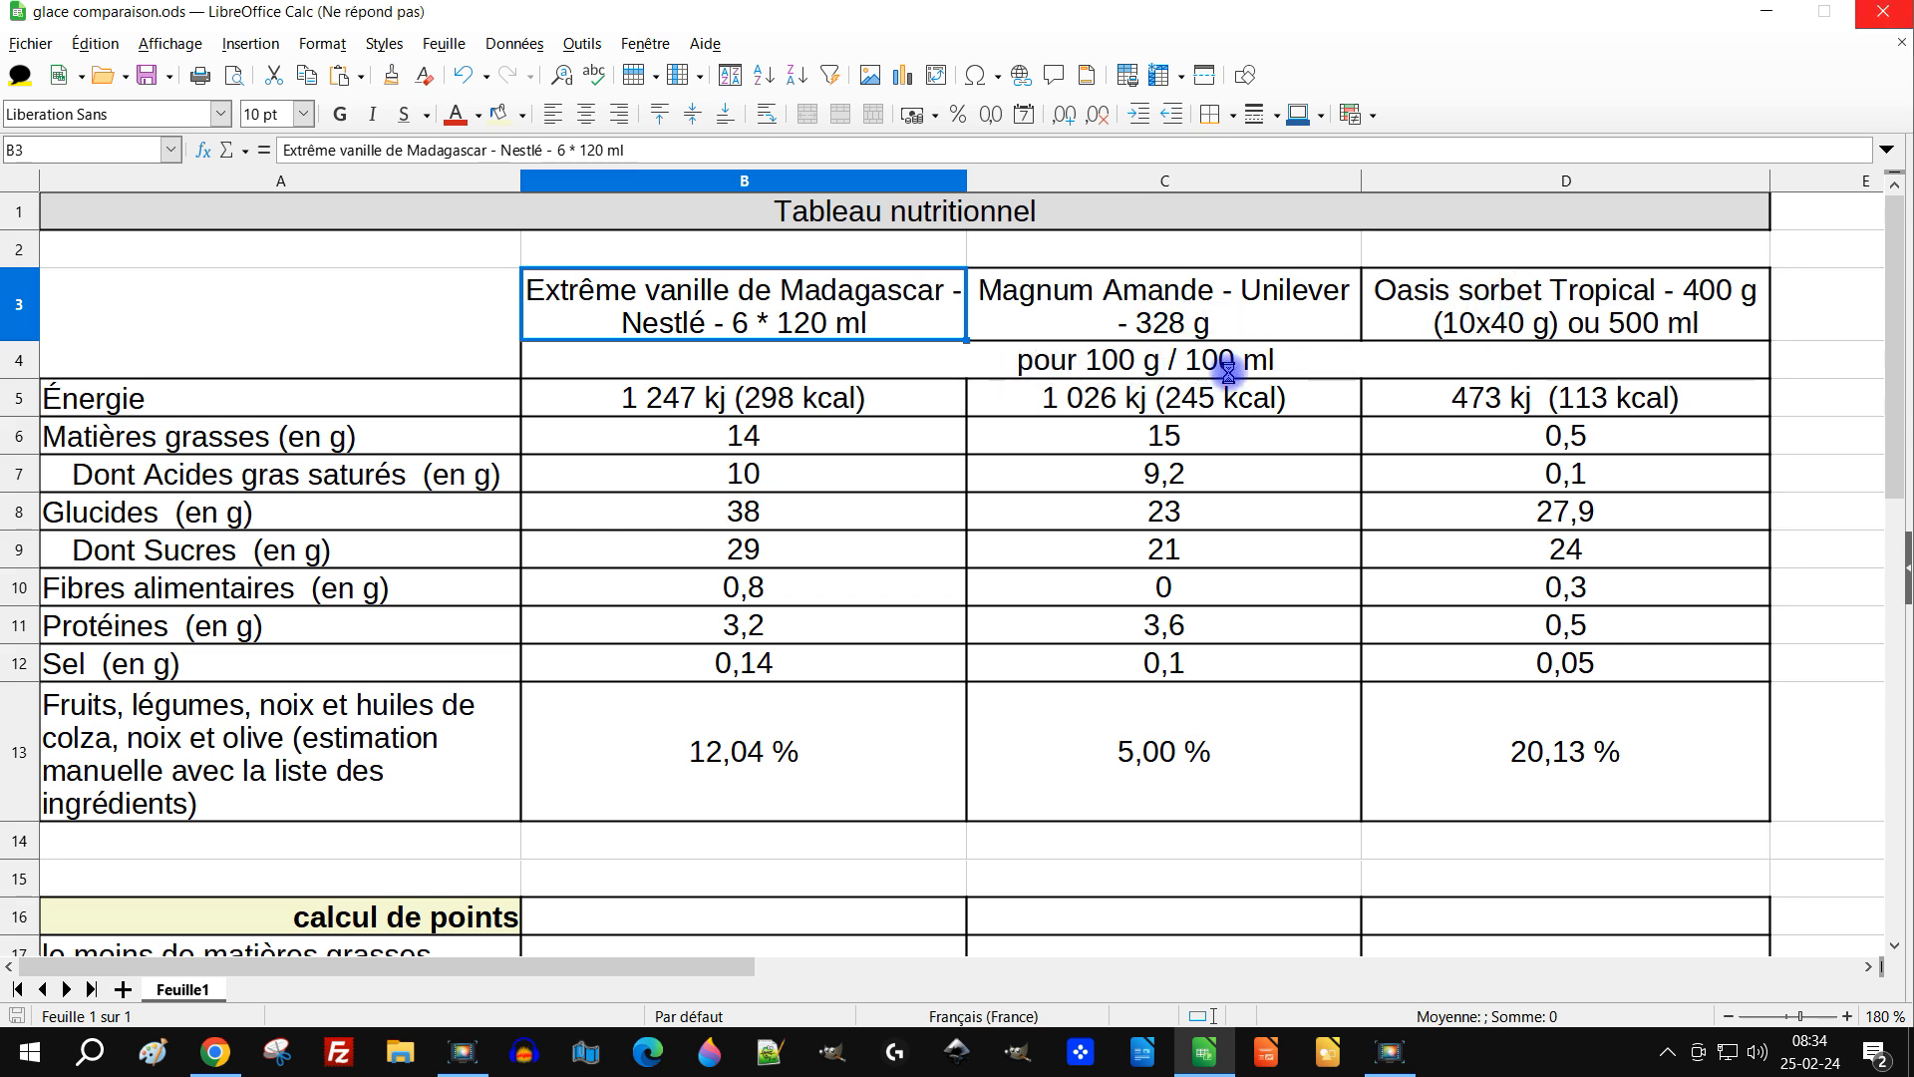
left_click(1280, 374)
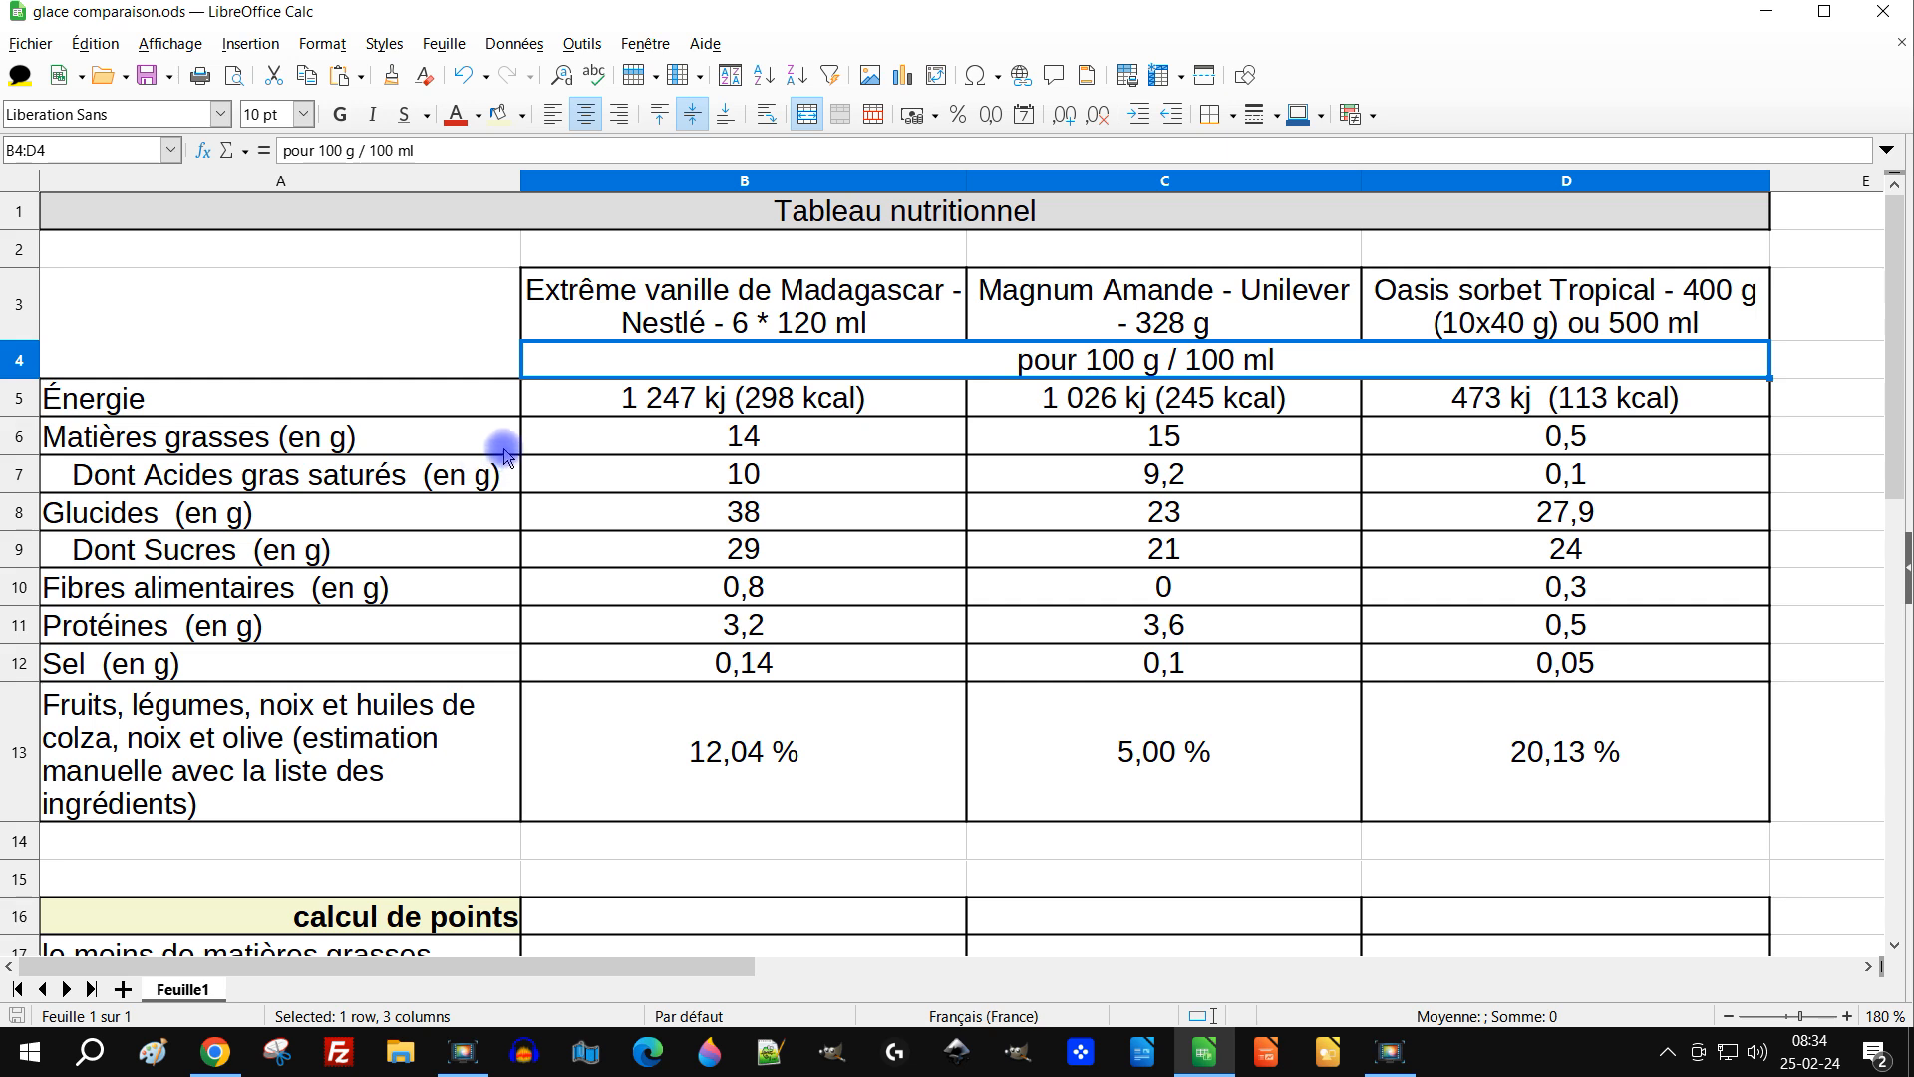
left_click(239, 437)
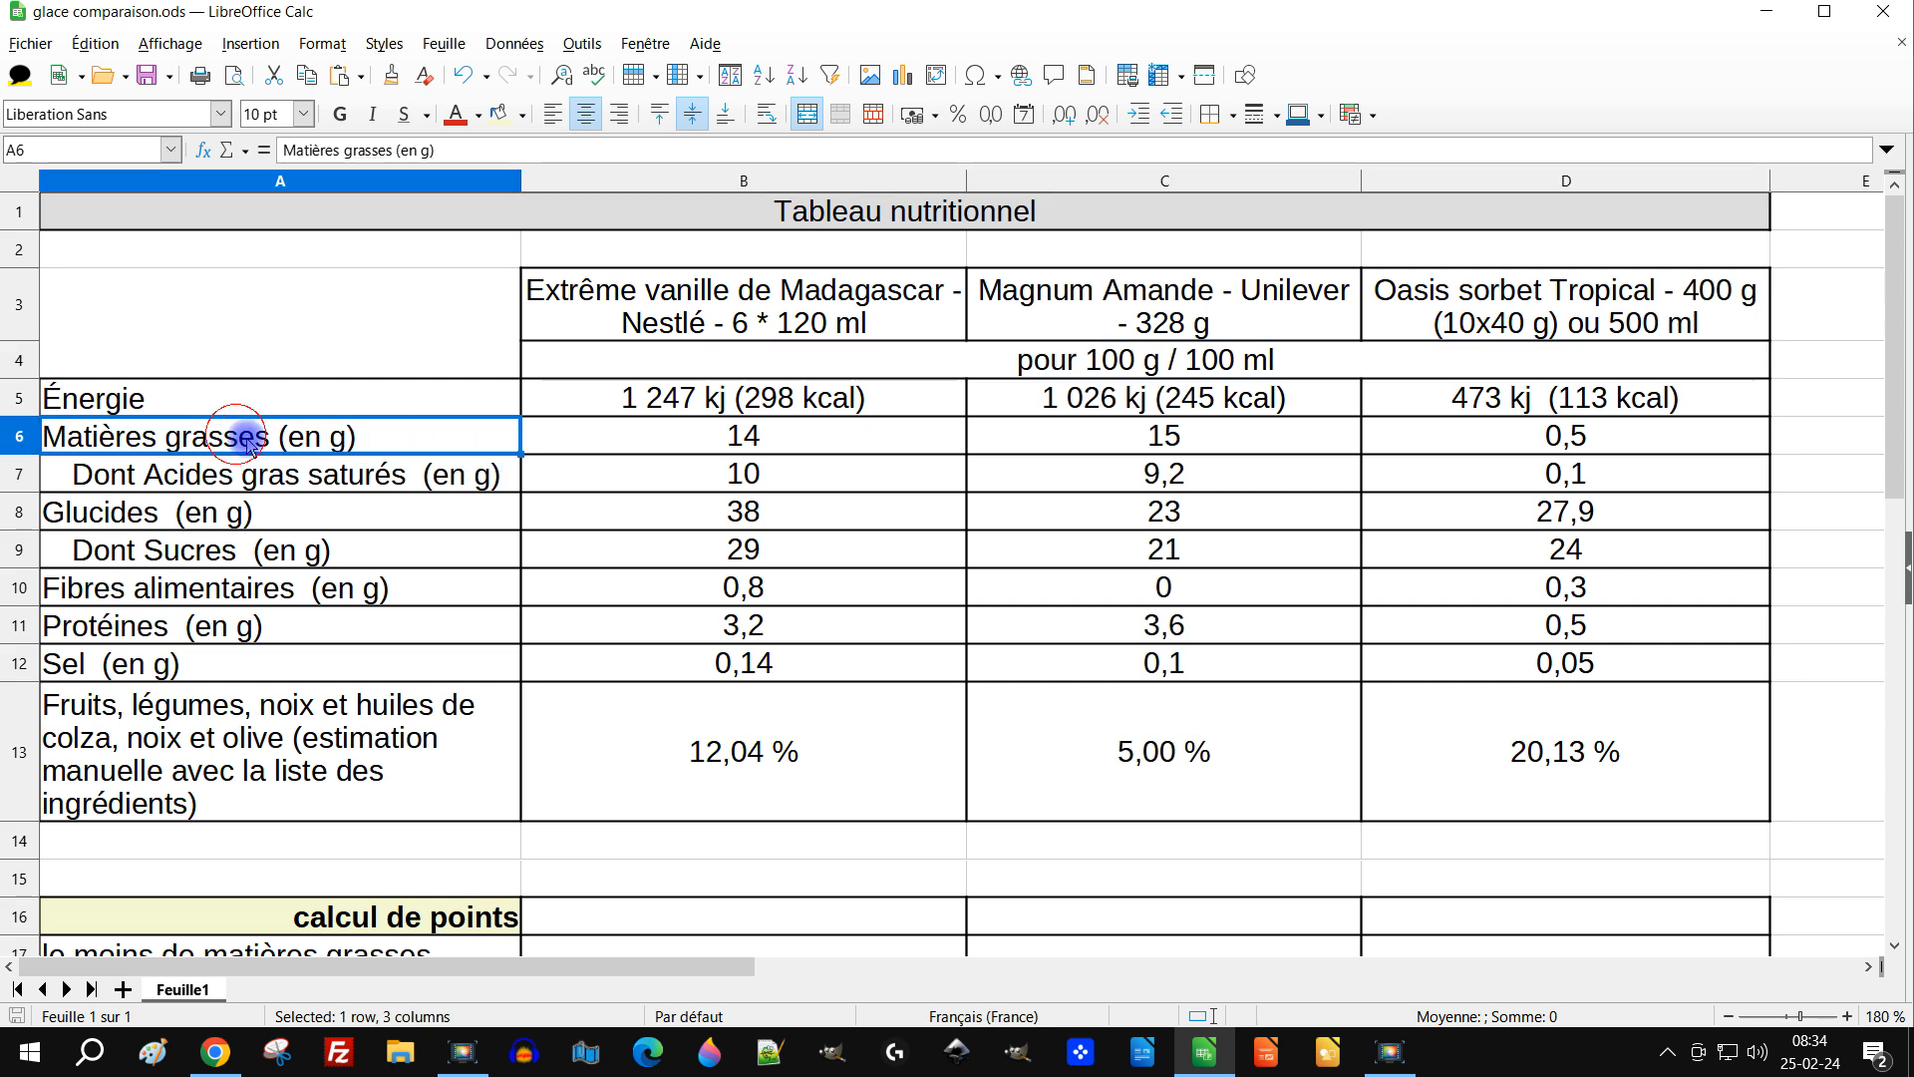
left_click(169, 405)
left_click(157, 435)
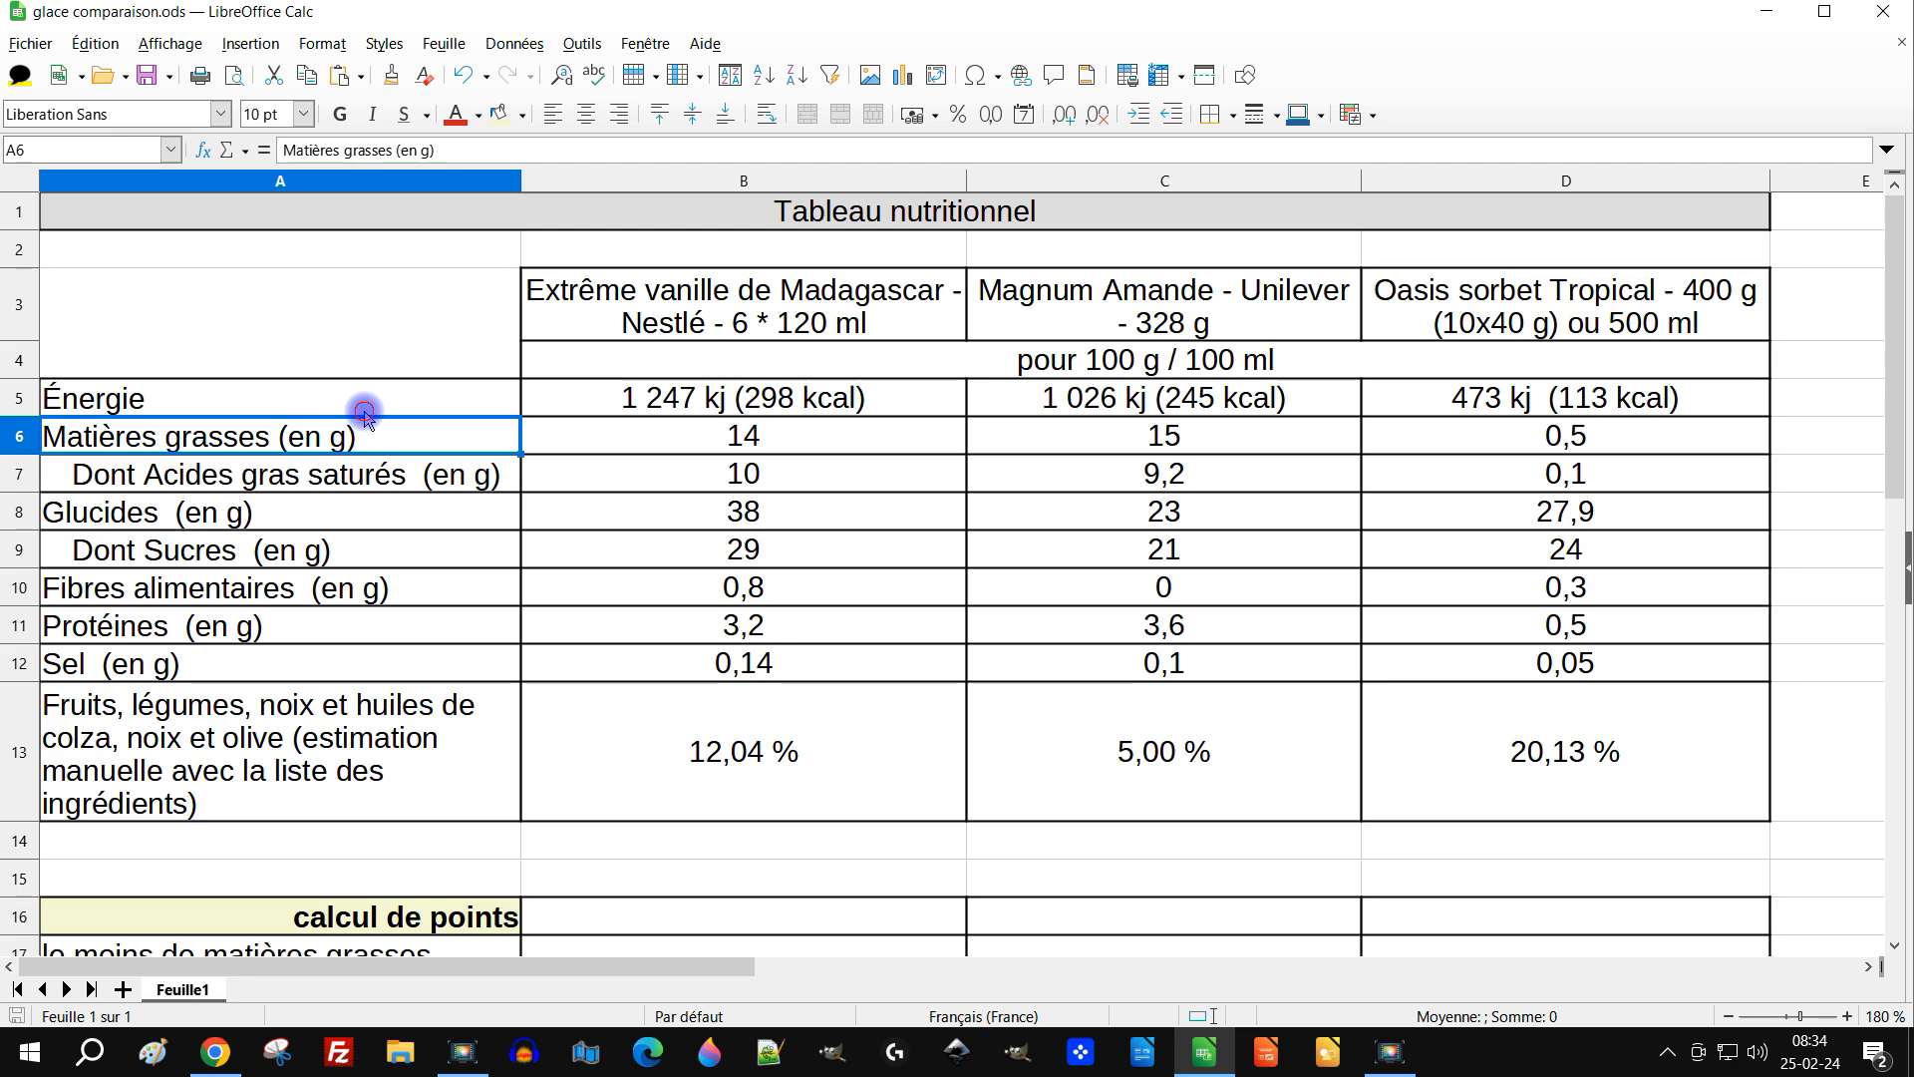
left_click(164, 413)
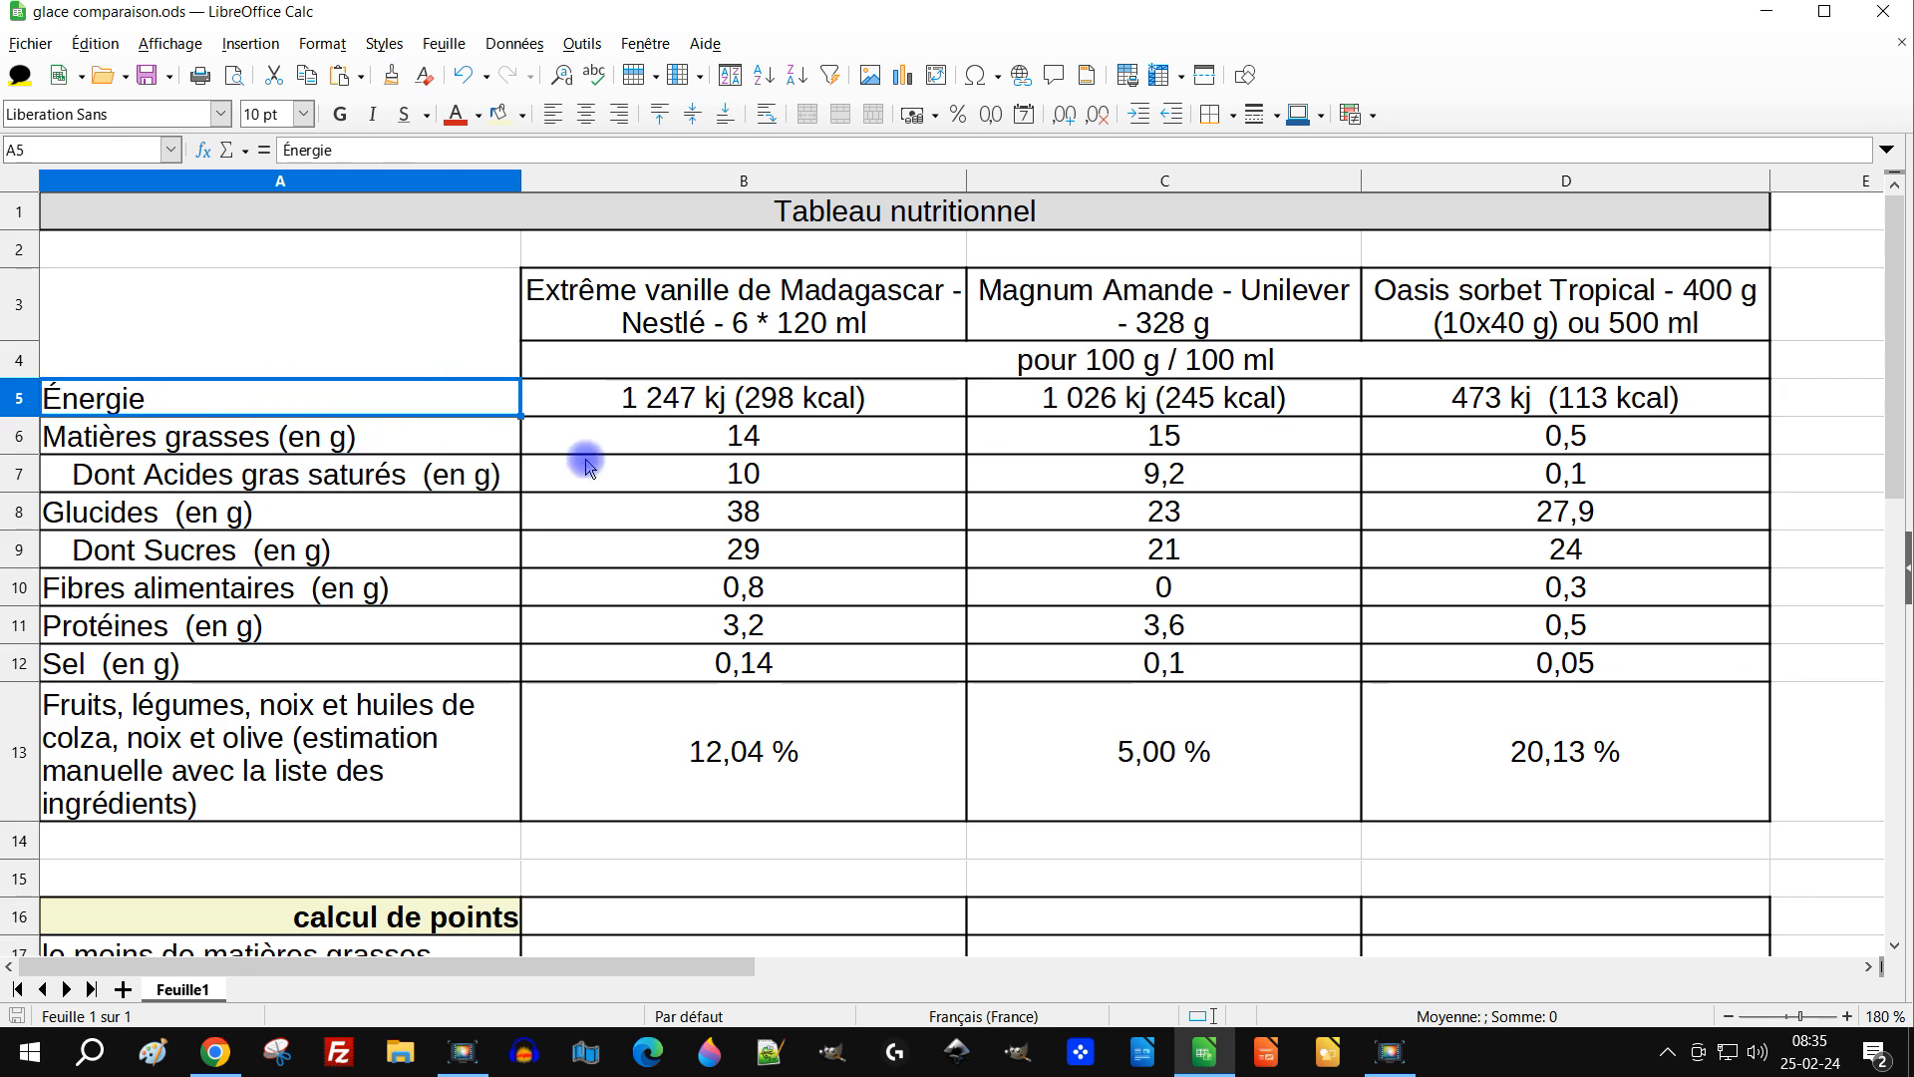
Switch to the browser and examine the nutrition table on the Extrême vanille de Madagascar page.
left_click(1204, 1052)
scroll(1127, 456, "down", 10)
scroll(1119, 445, "down", 20)
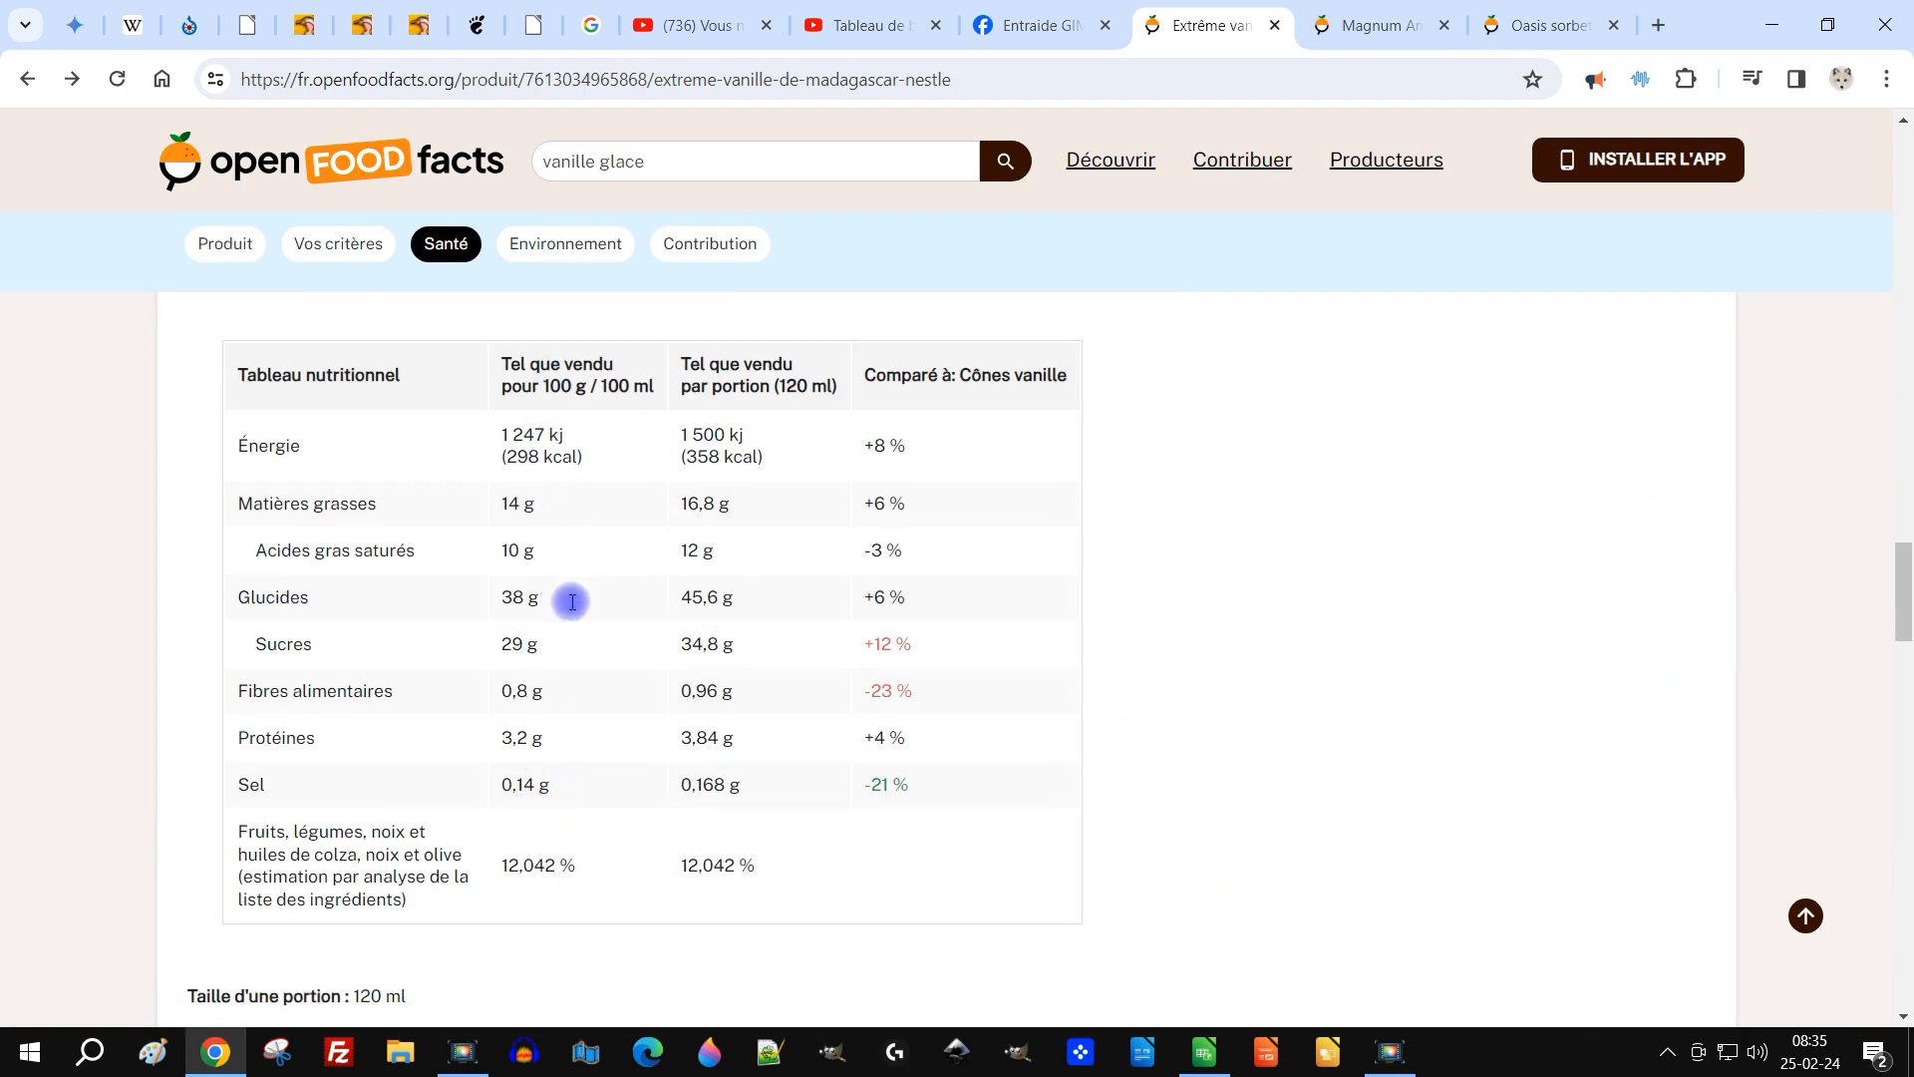
scroll(618, 579, "up", 20)
scroll(754, 554, "up", 15)
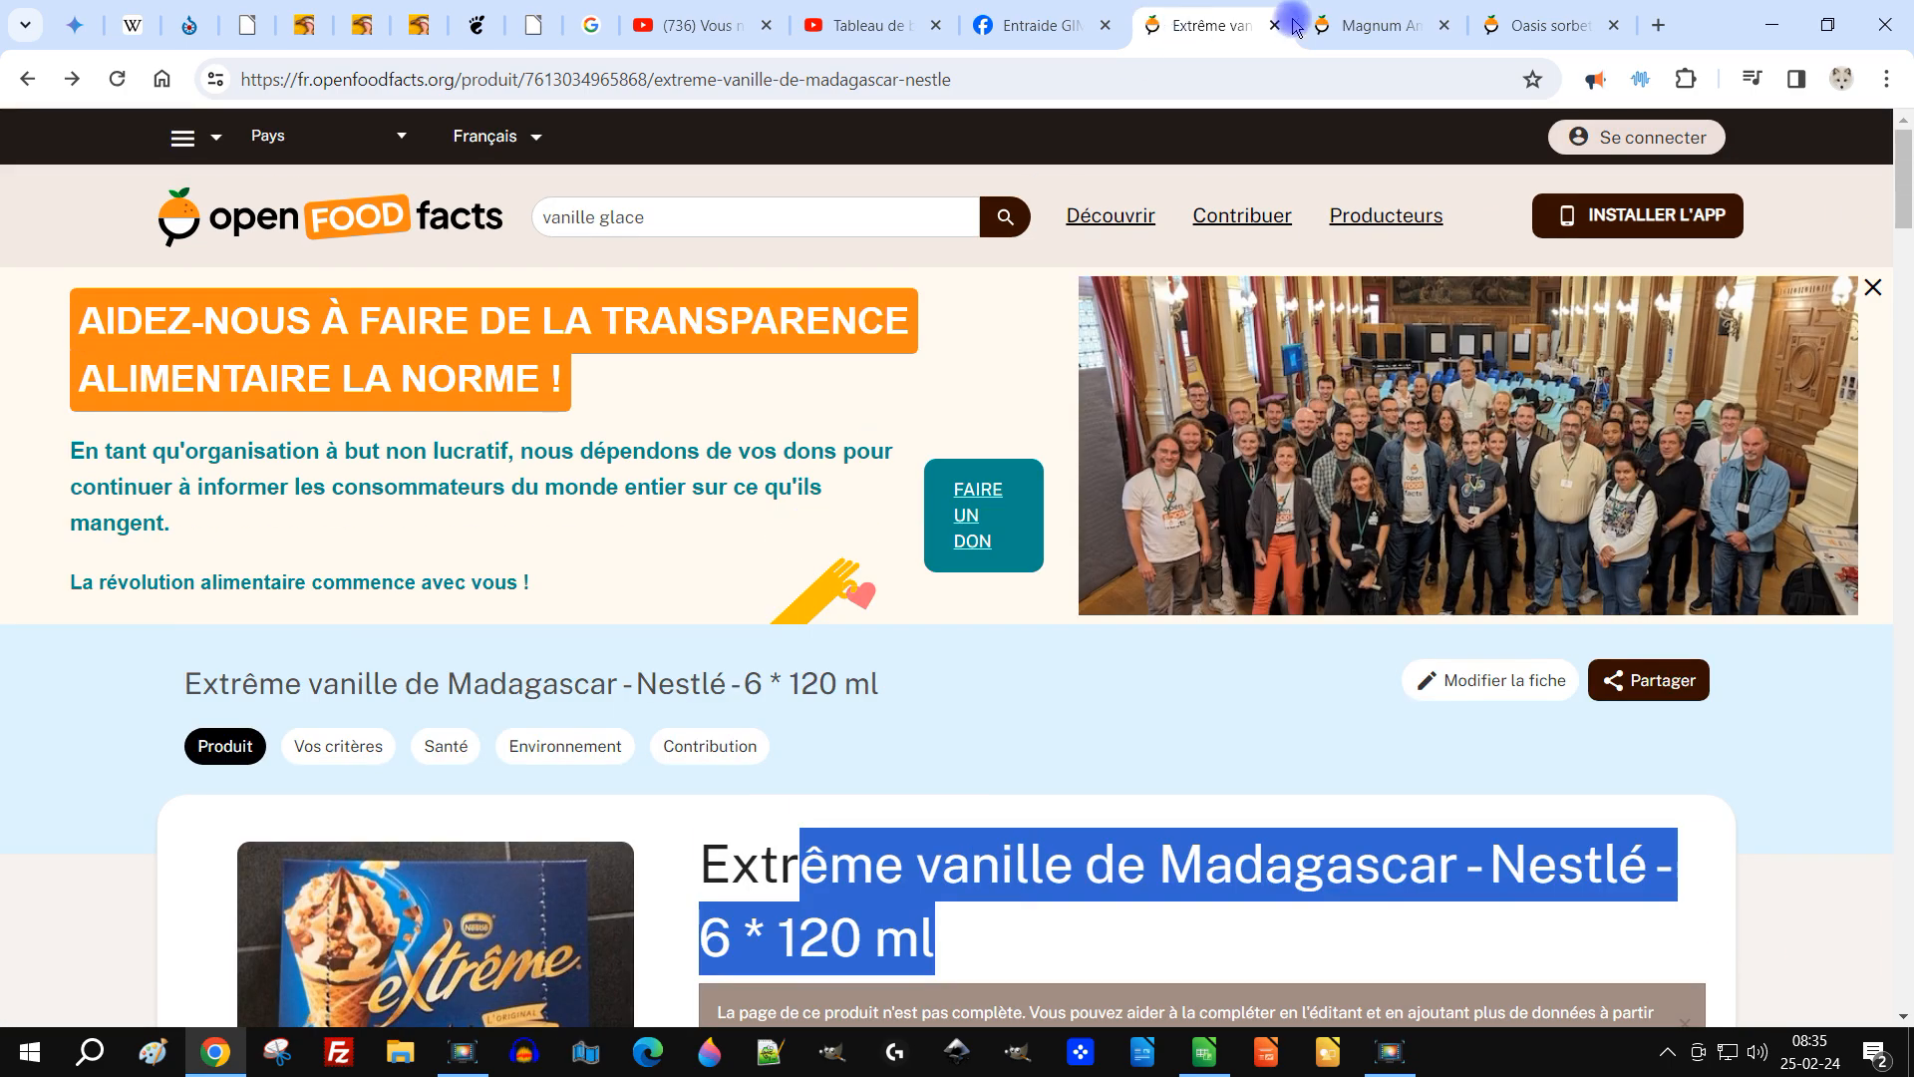
Examine the product details on the Magnum Amande and Oasis sorbet Tropical pages, including the Magnum's ingredients and the Oasis scores.
left_click(1346, 25)
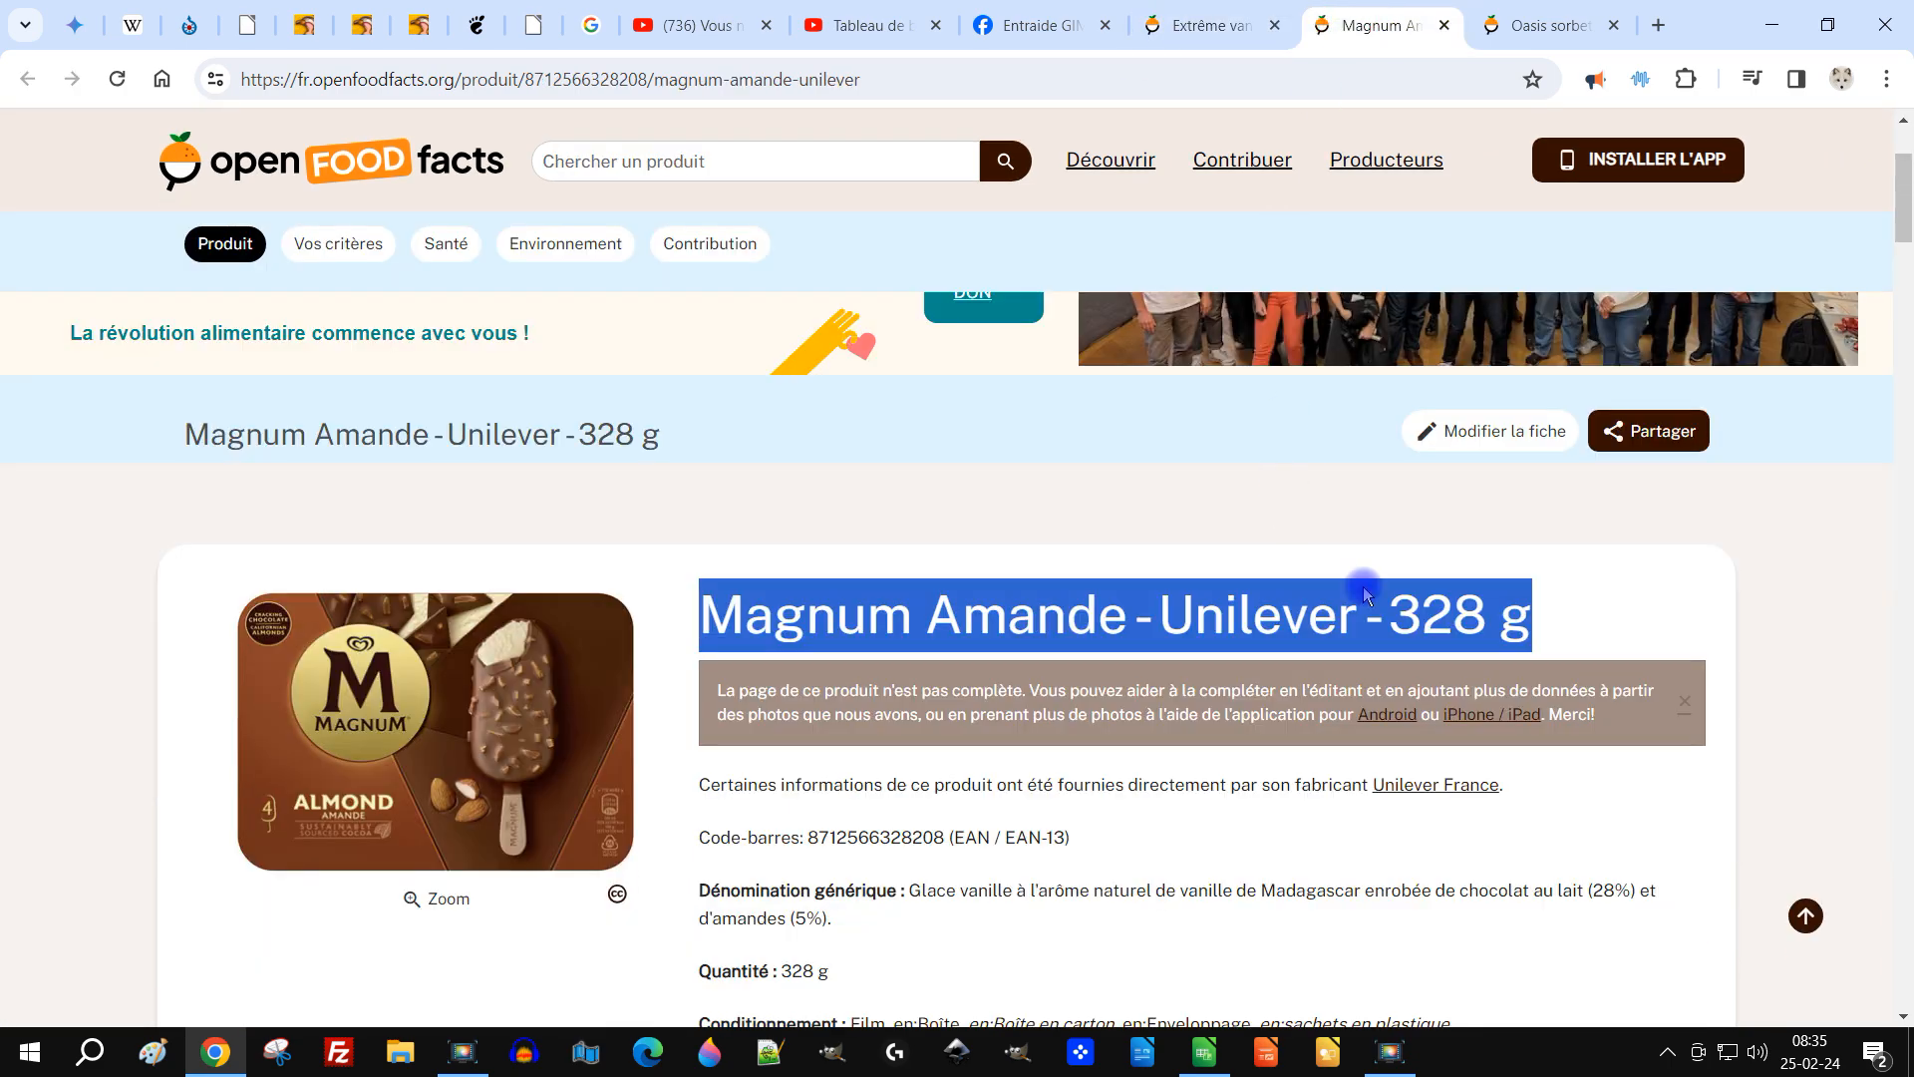
scroll(1394, 603, "down", 7)
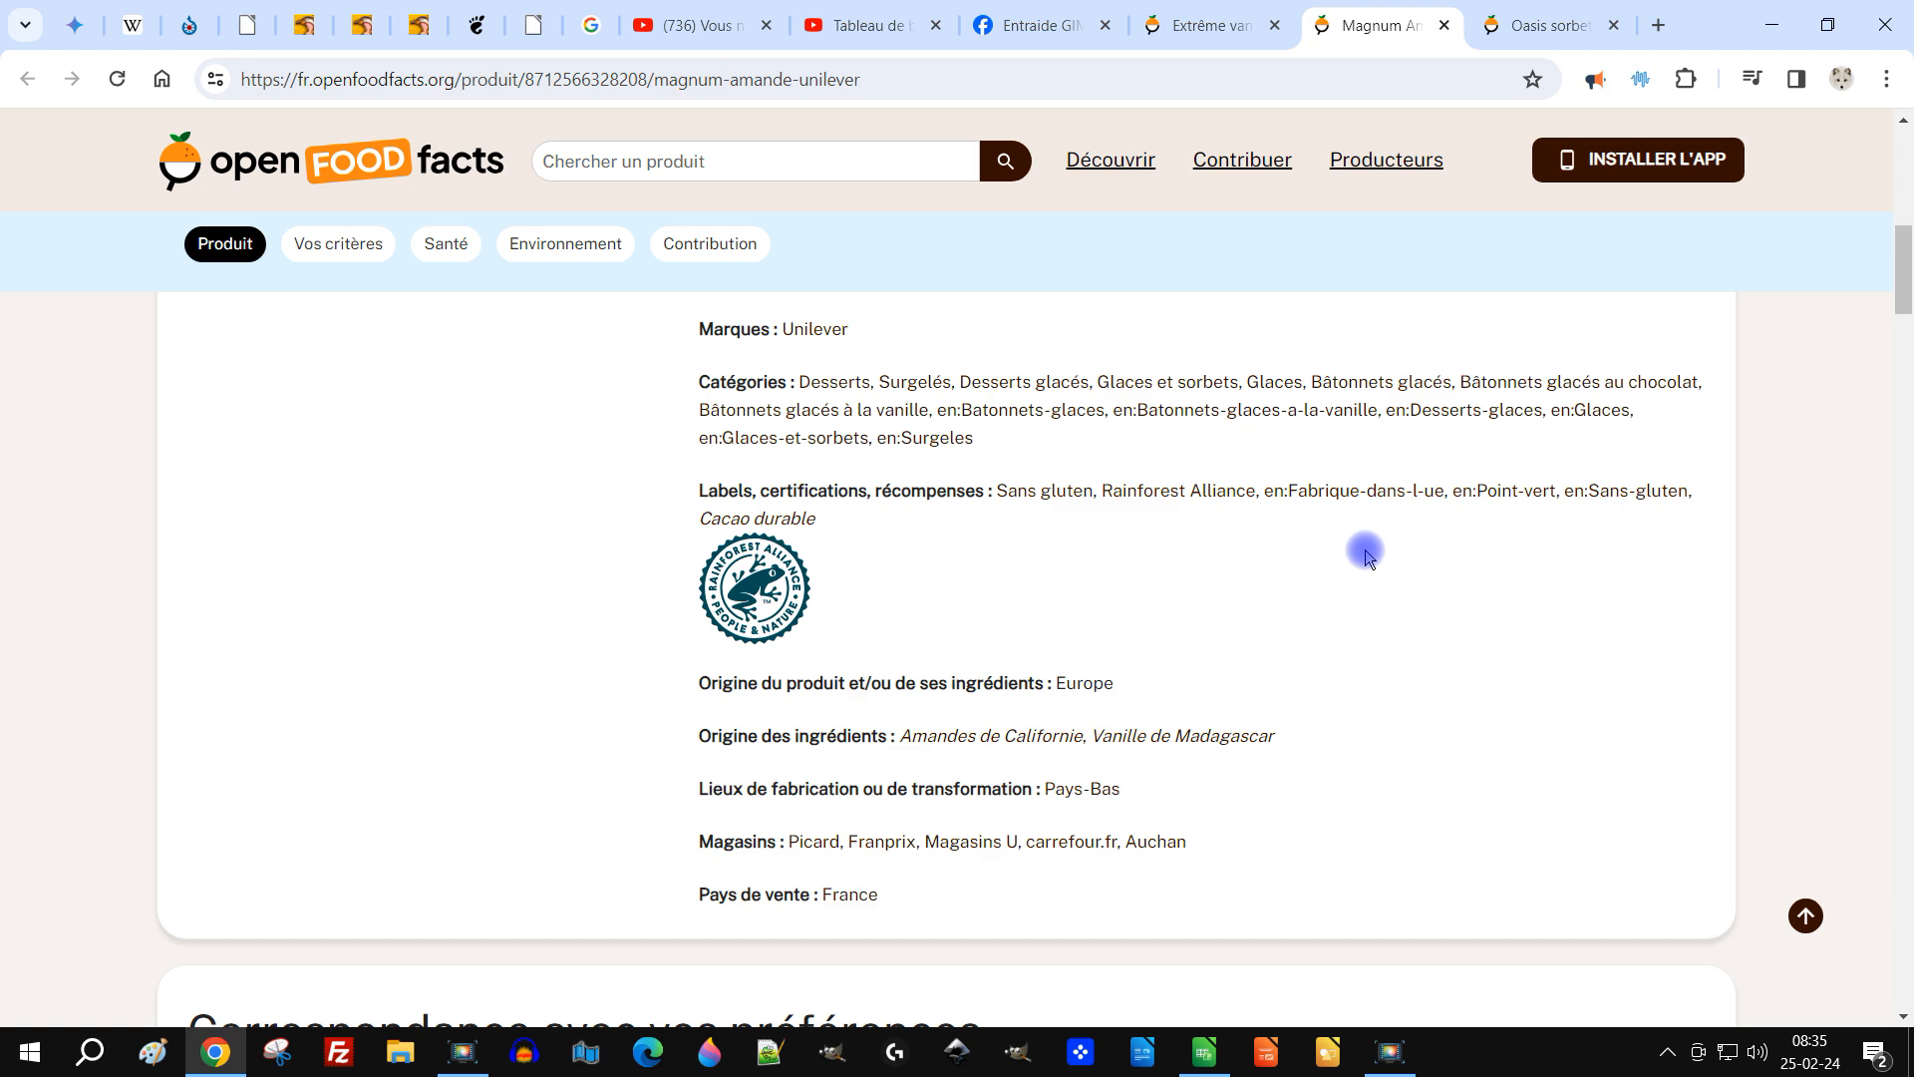
scroll(1360, 546, "down", 10)
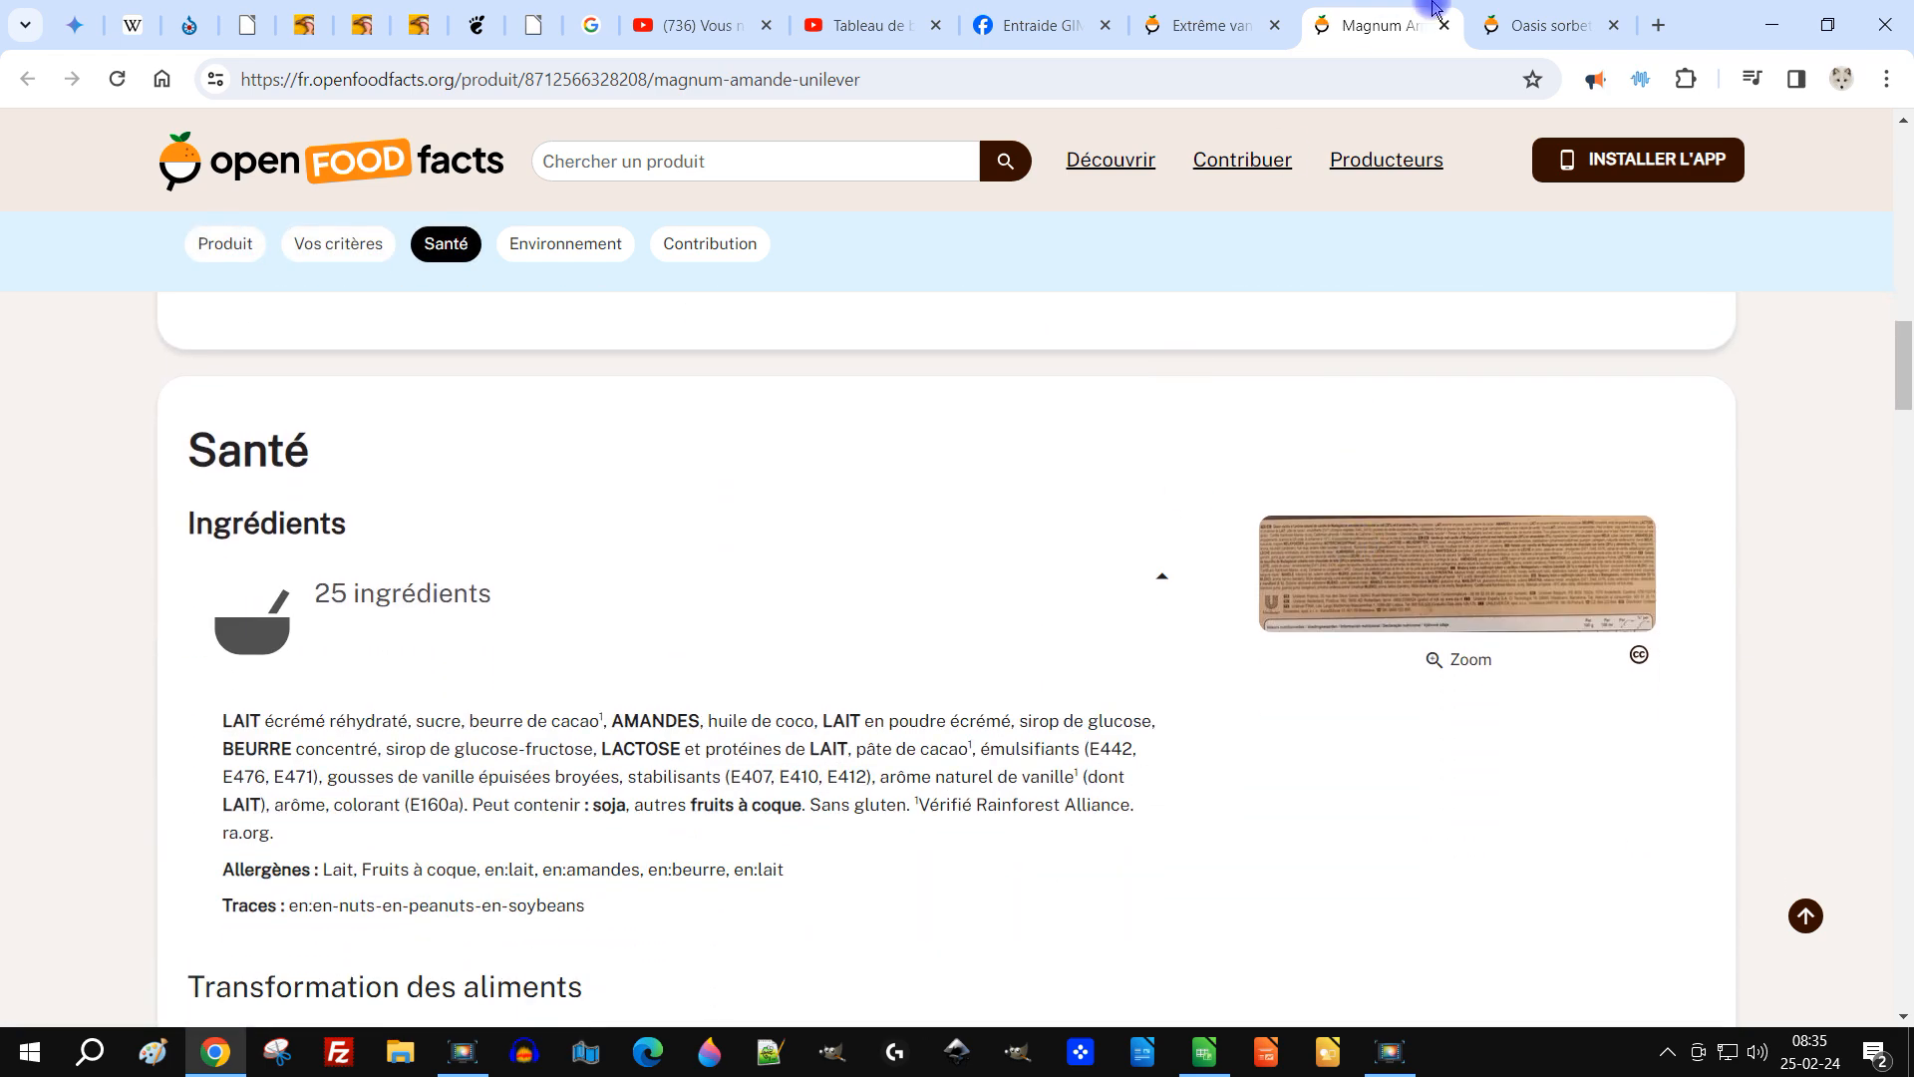
left_click(1550, 25)
scroll(1266, 558, "down", 7)
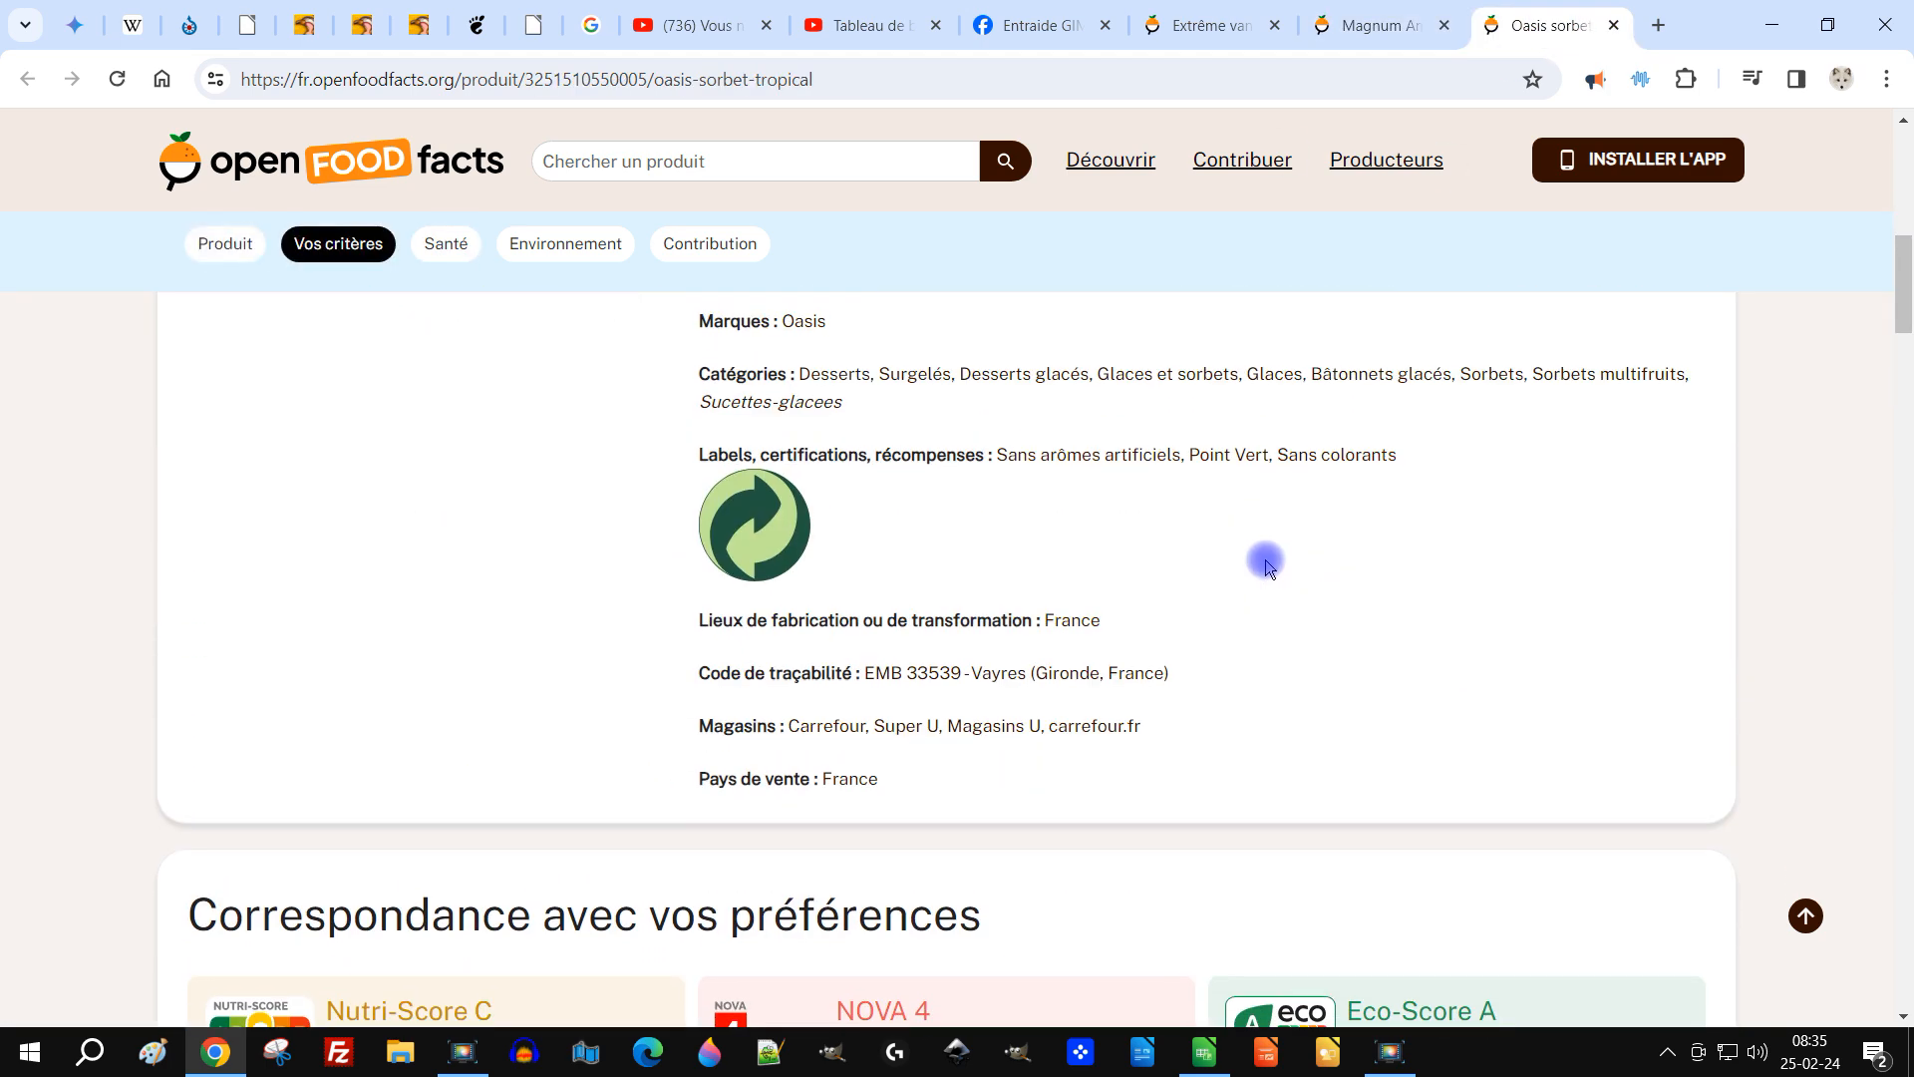
scroll(1266, 564, "up", 1)
scroll(1211, 520, "up", 1)
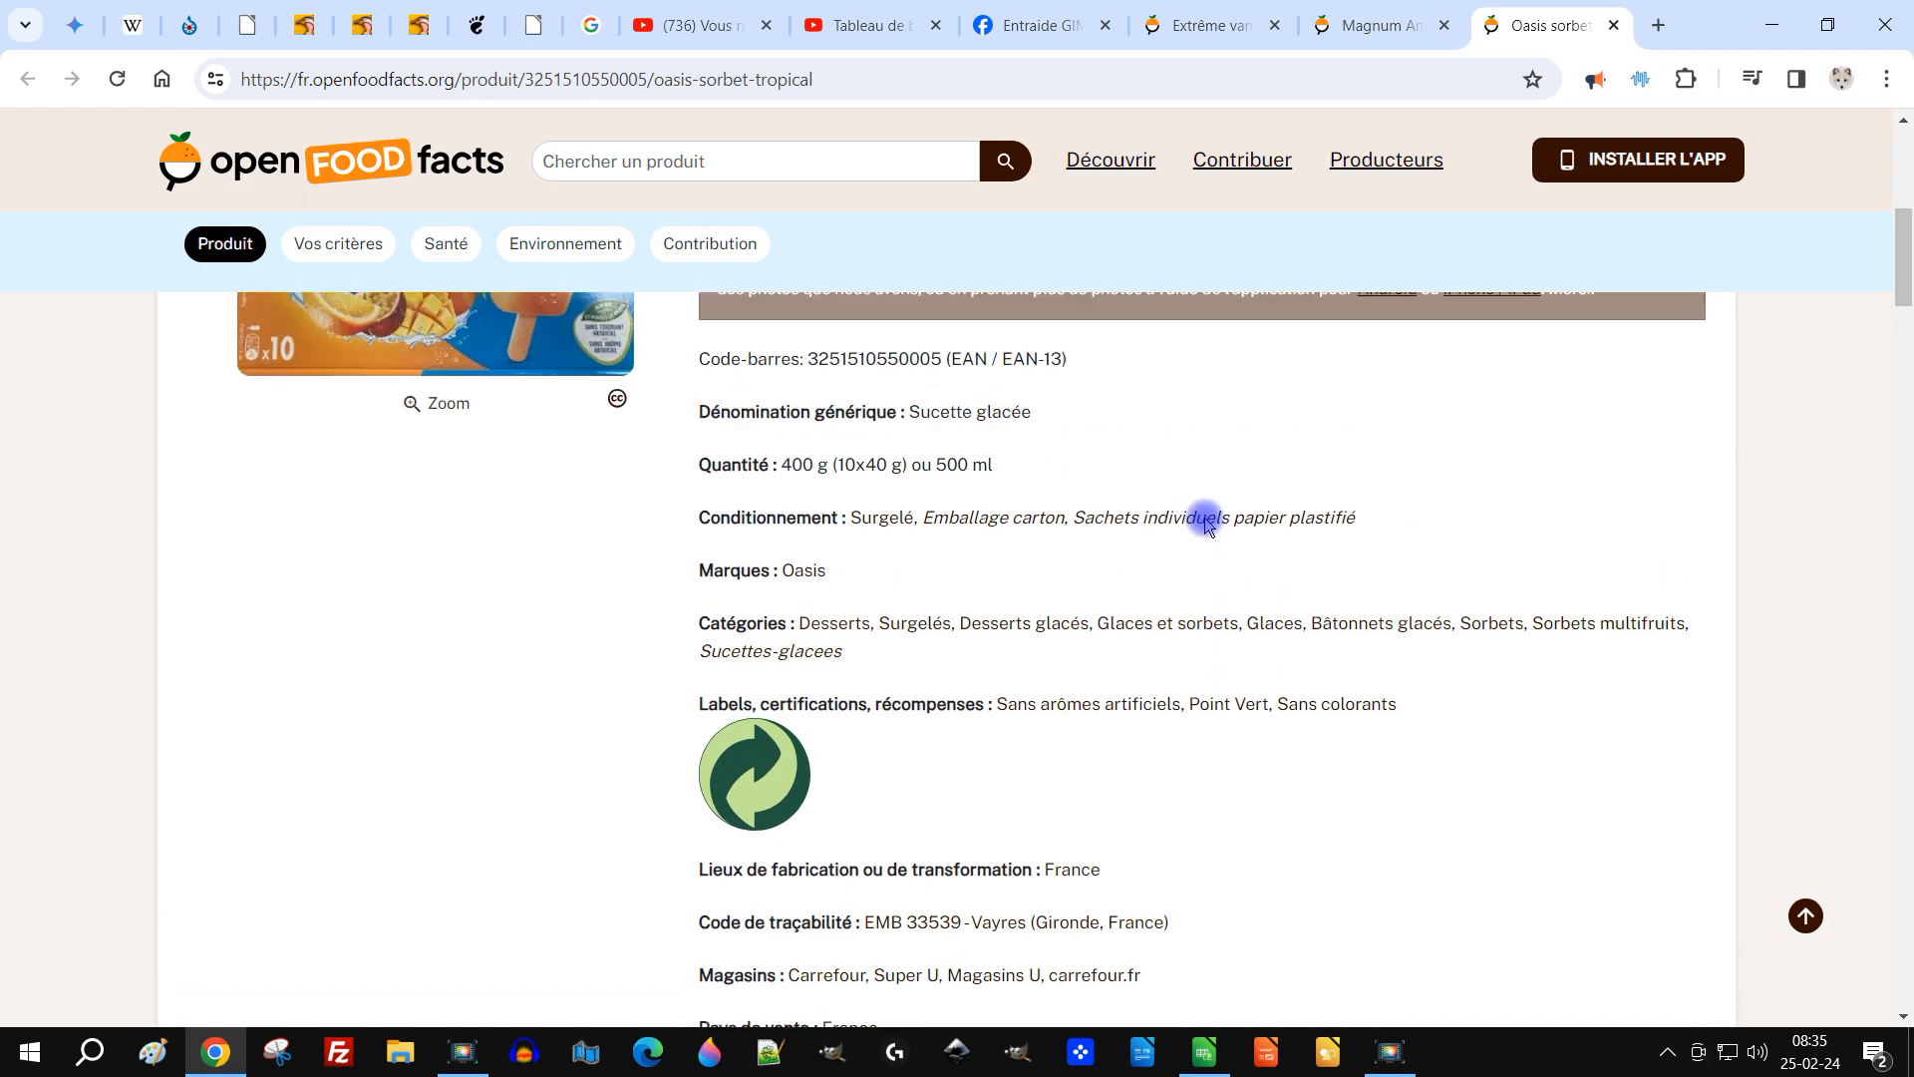
scroll(1186, 518, "up", 2)
scroll(1162, 516, "down", 7)
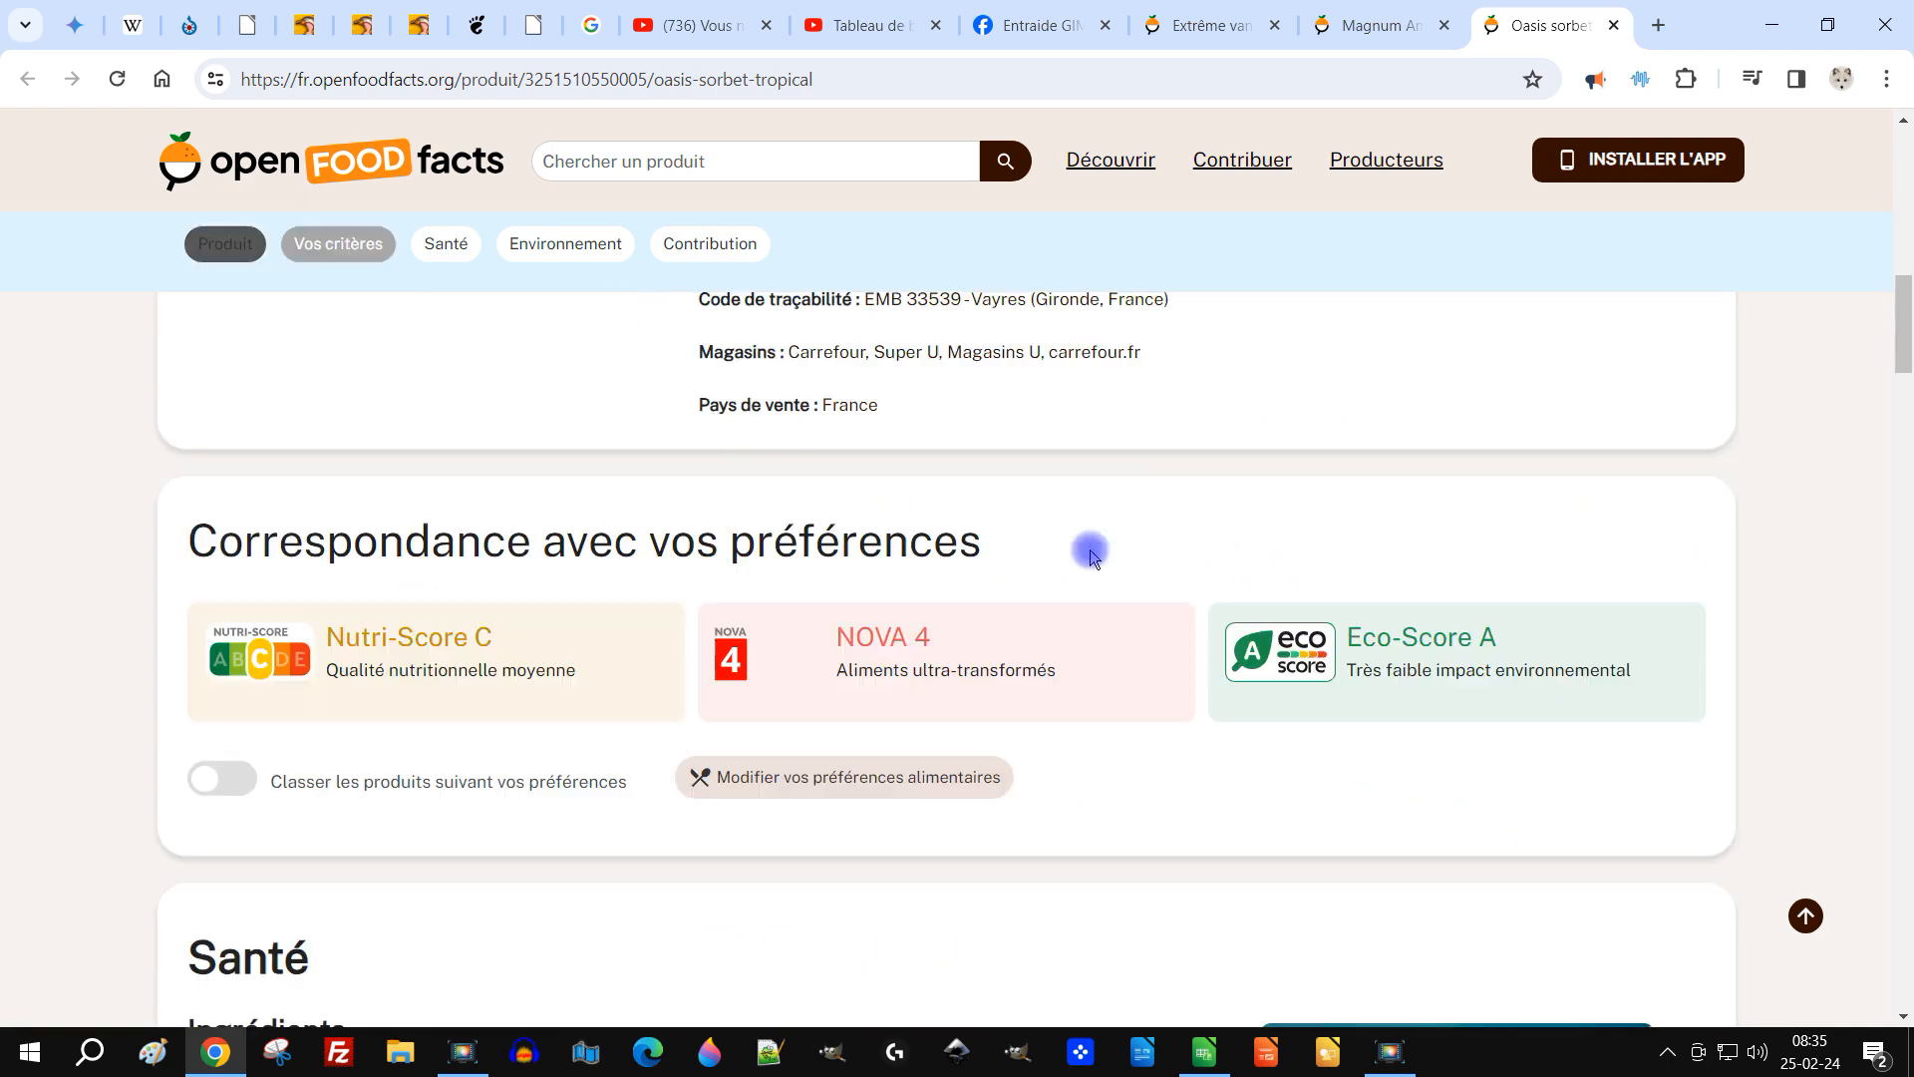
Return to the Calc sheet and review the nutrition criteria in A5:A13 and the fruit percentage for Extrême vanille.
left_click(1203, 1052)
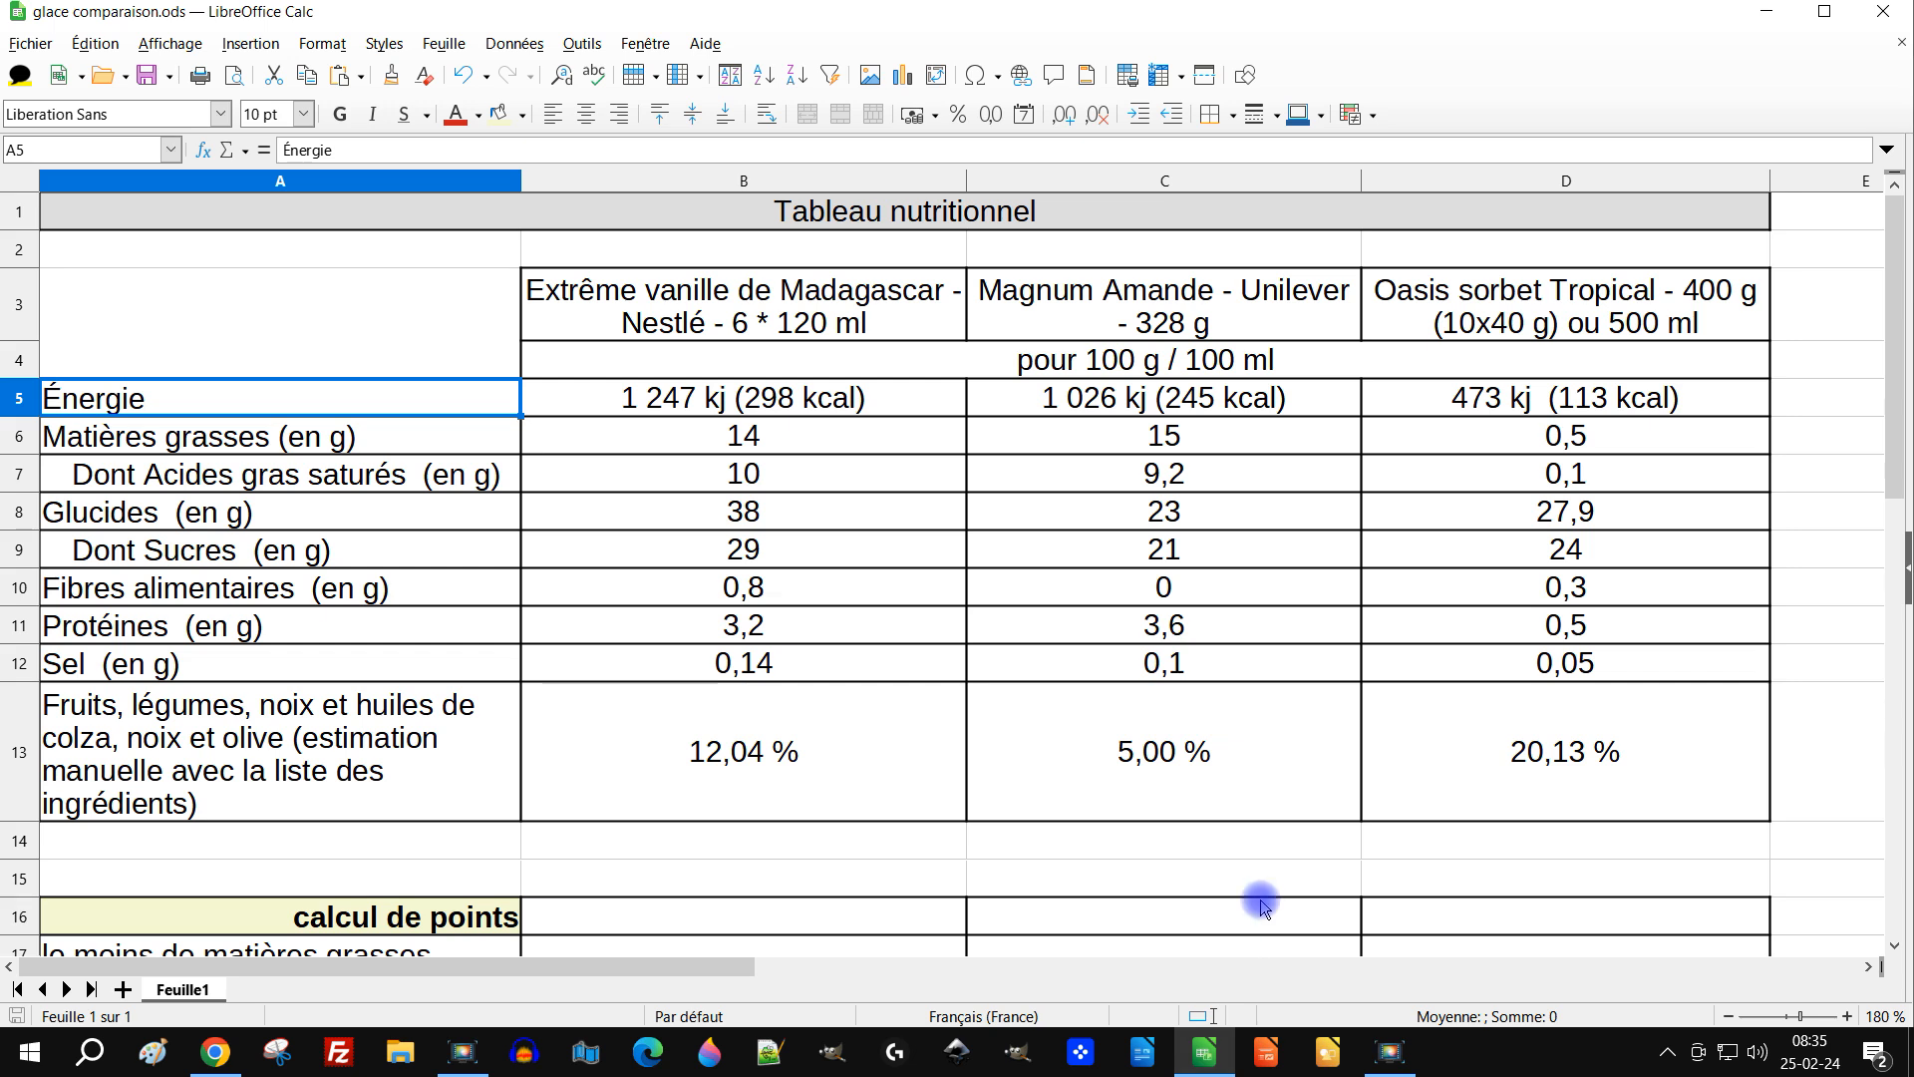
left_click(807, 578)
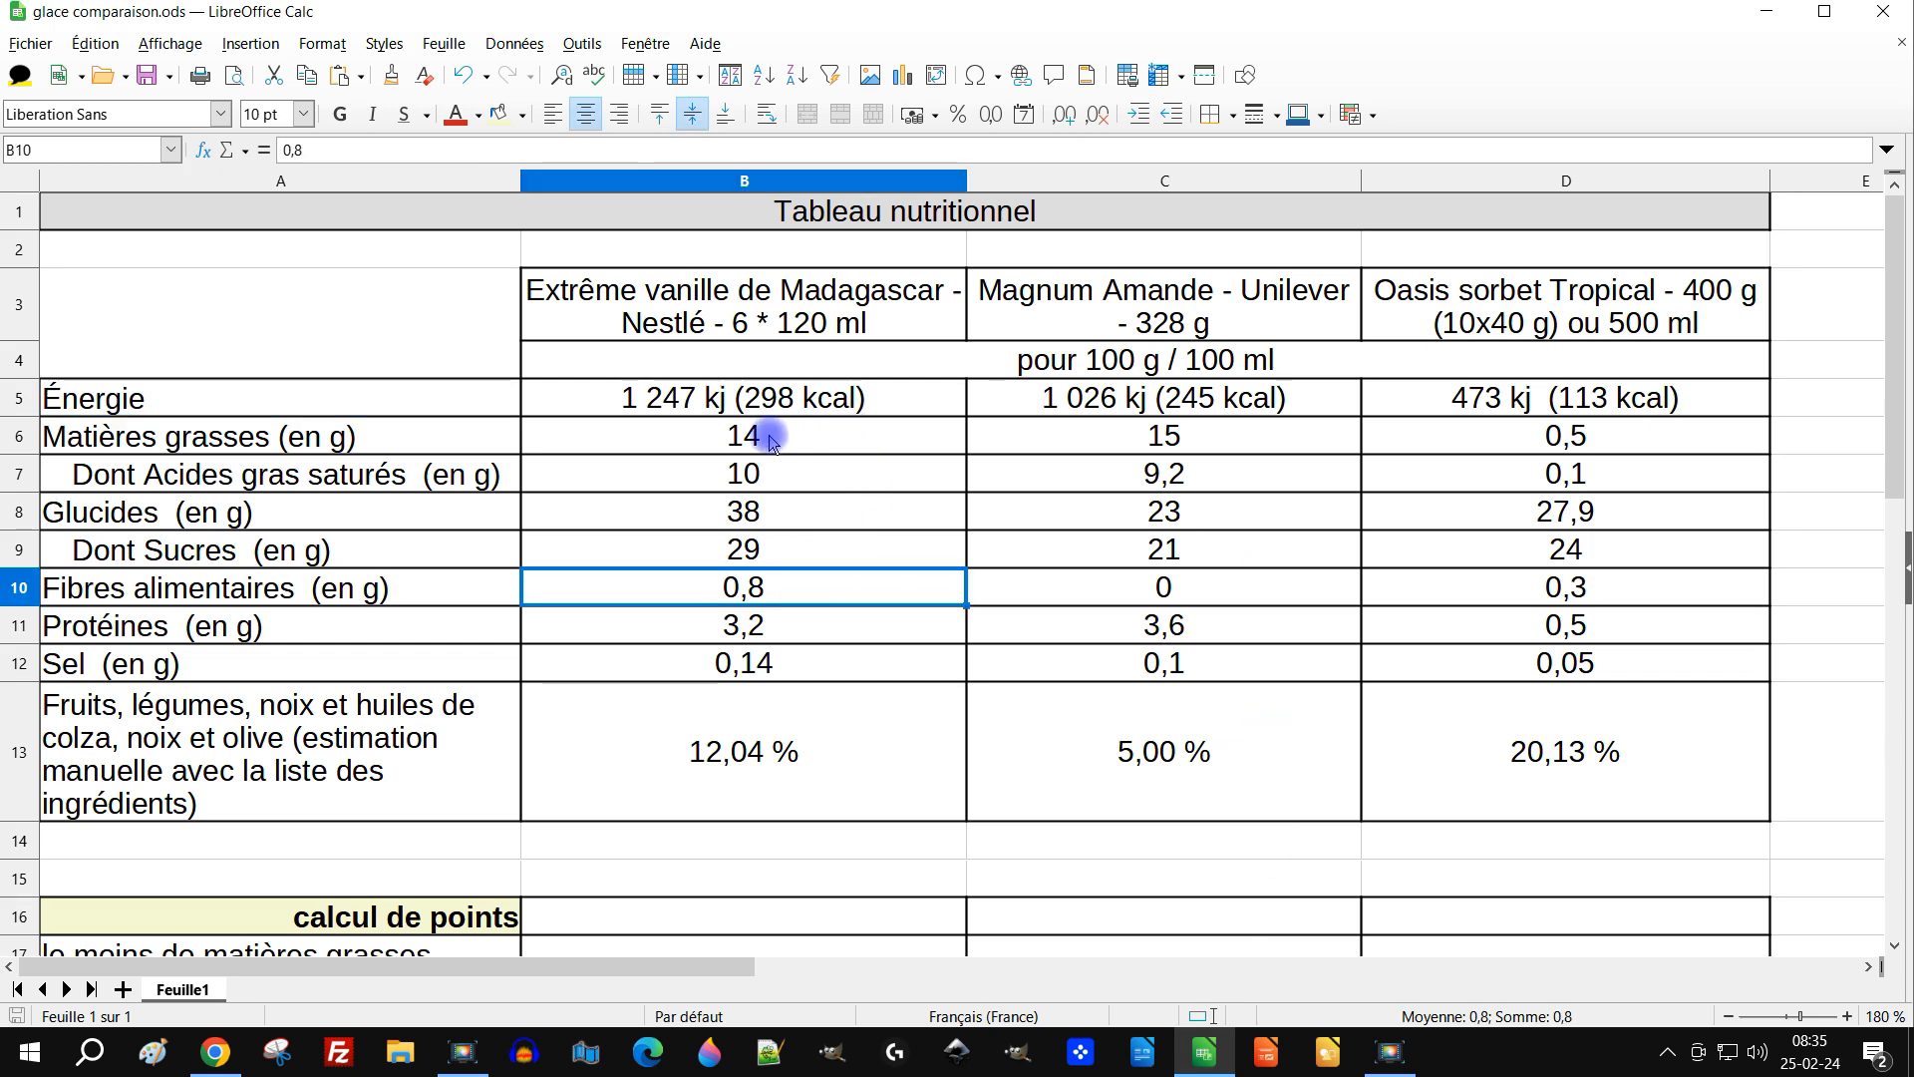
left_click_drag(147, 400, 186, 700)
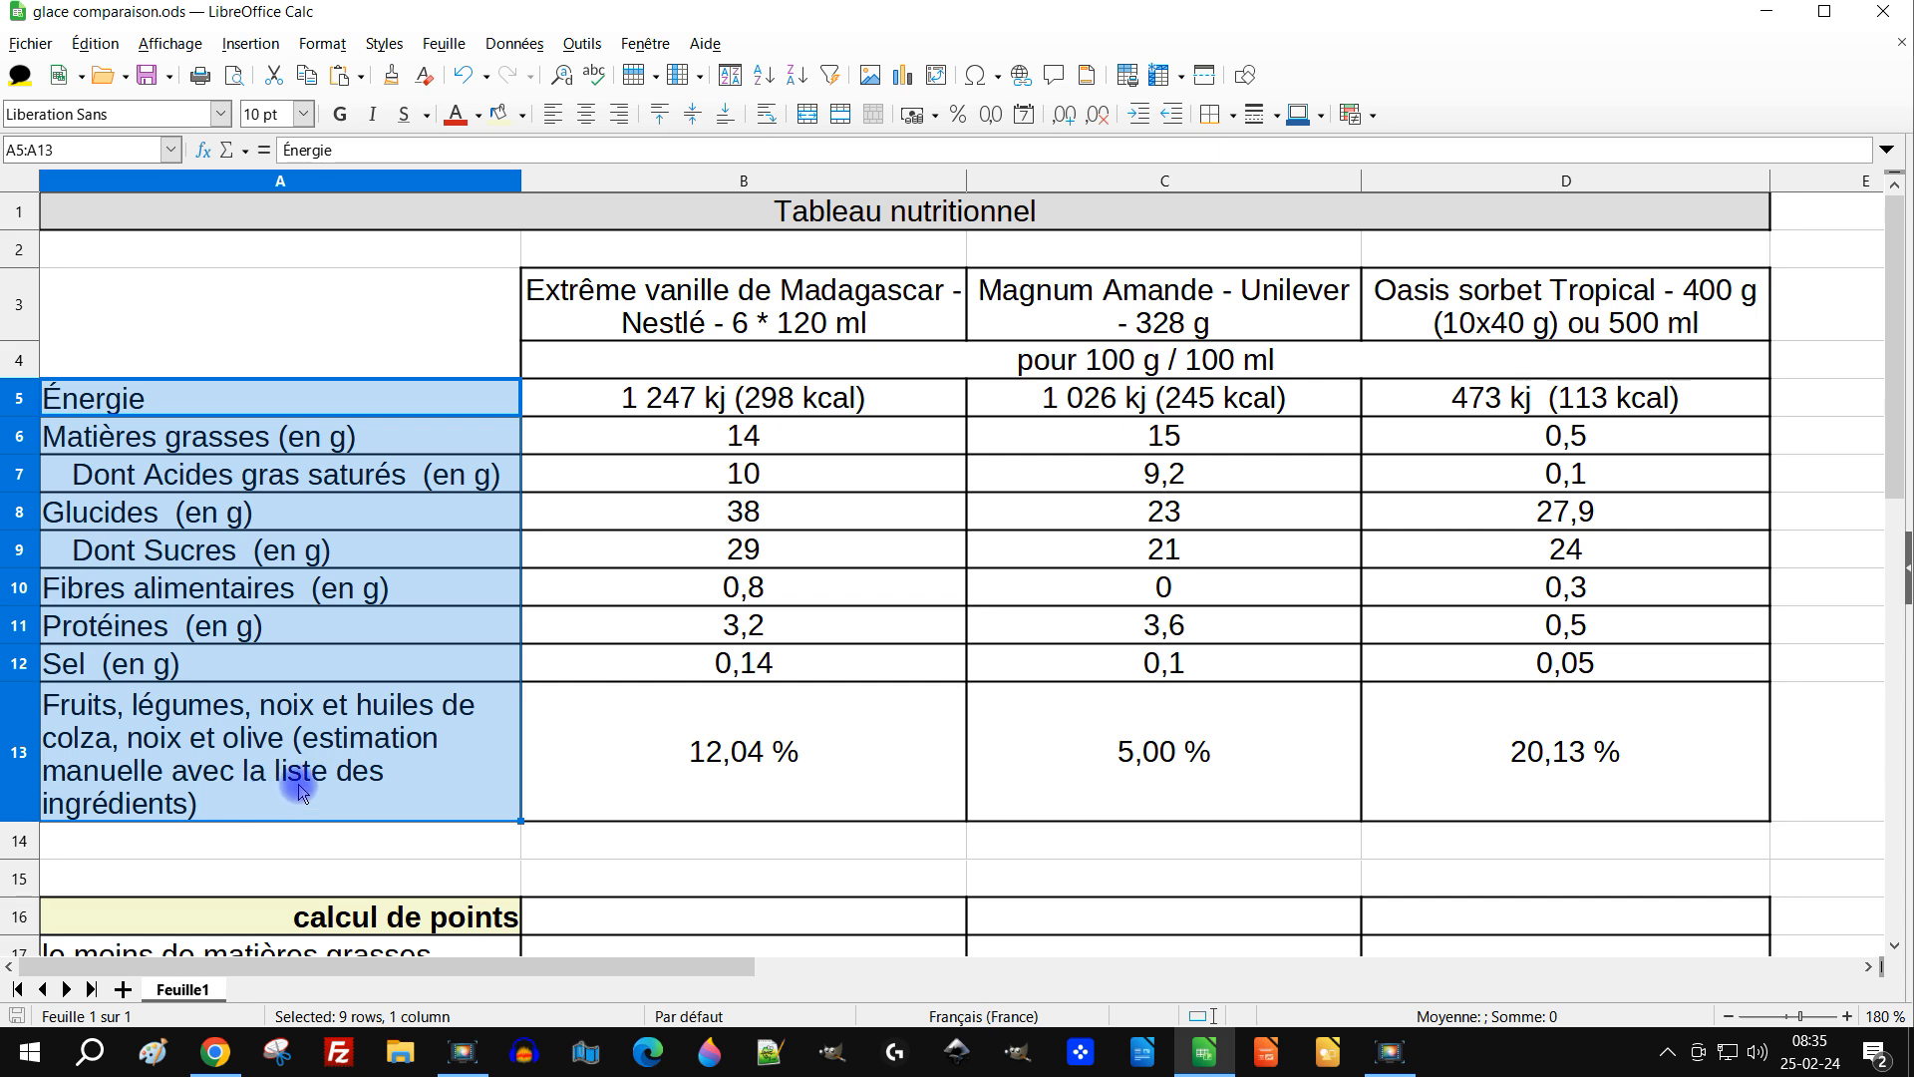
left_click(754, 797)
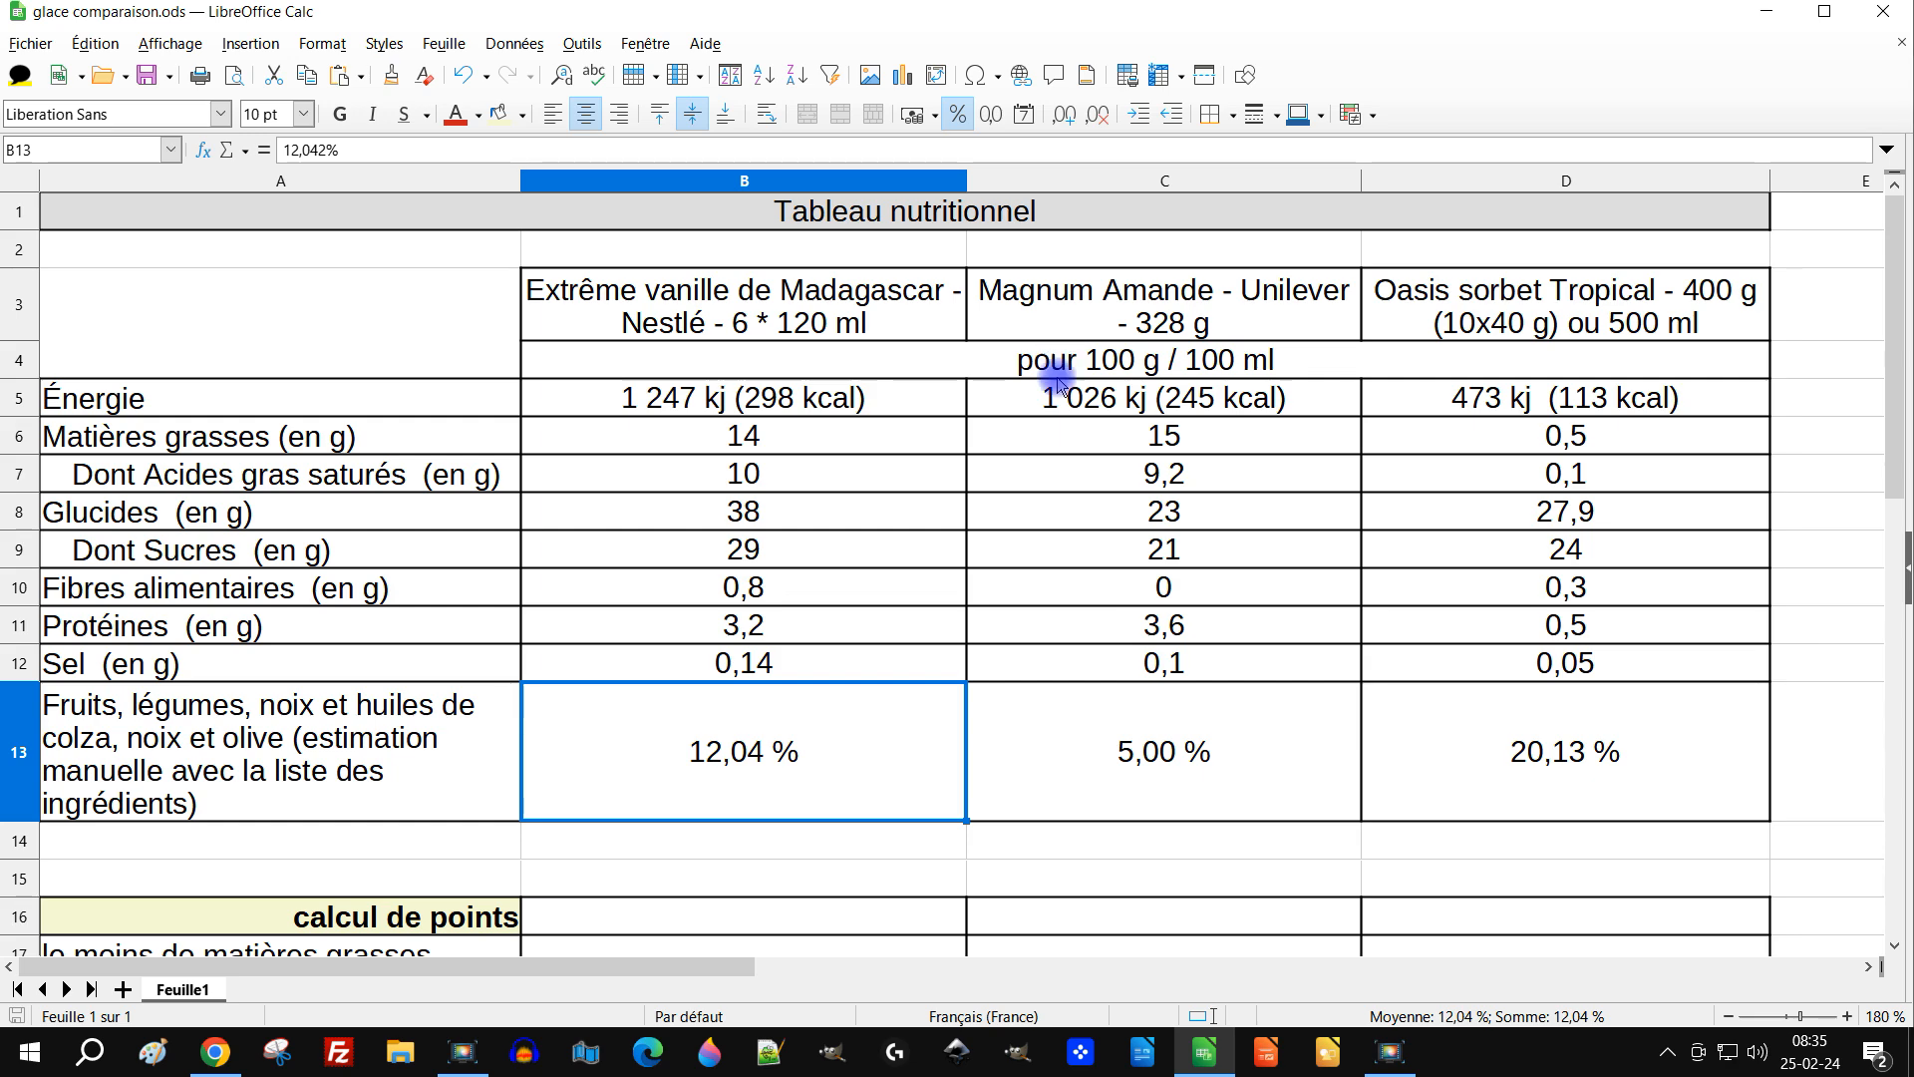
Compare the criteria of the points calculation table with the nutrition rows for saturated fat, salt and fruit content.
scroll(1027, 365, "down", 3)
scroll(1013, 357, "up", 1)
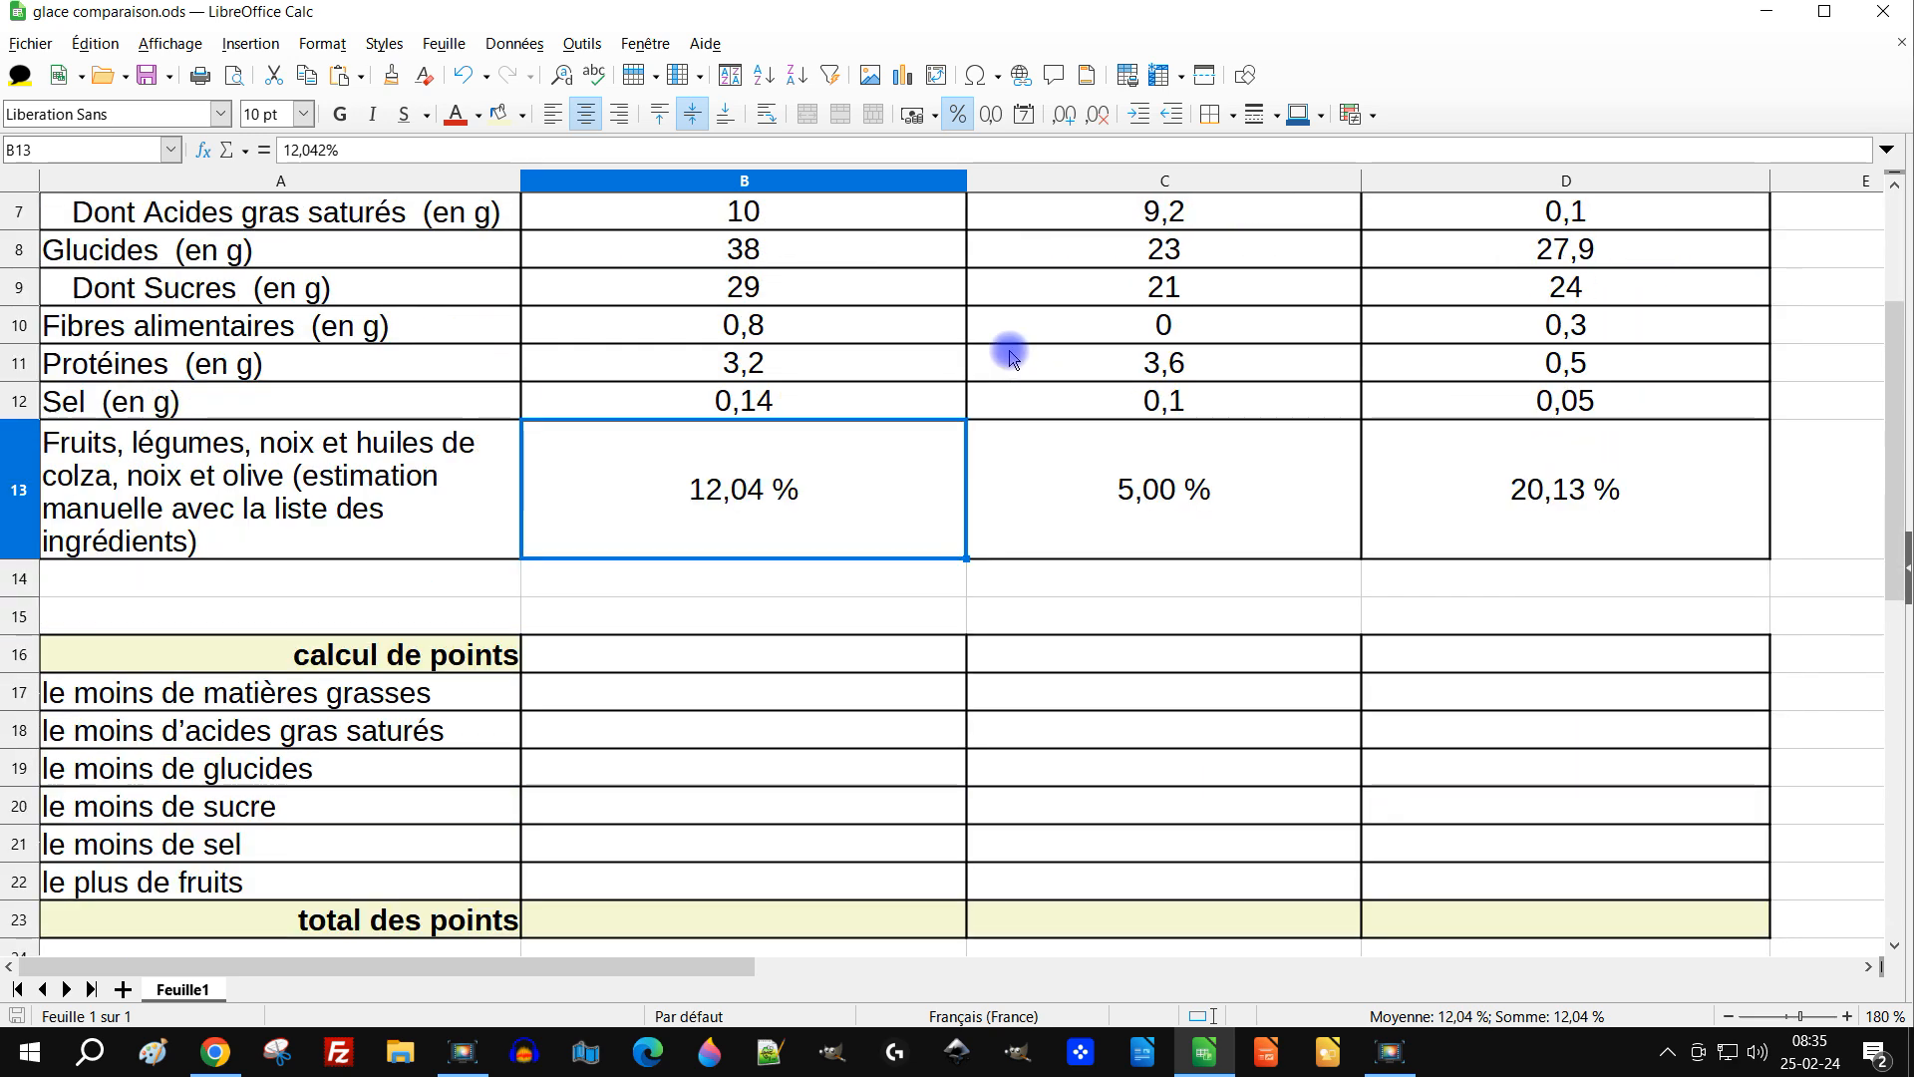
scroll(1002, 356, "up", 1)
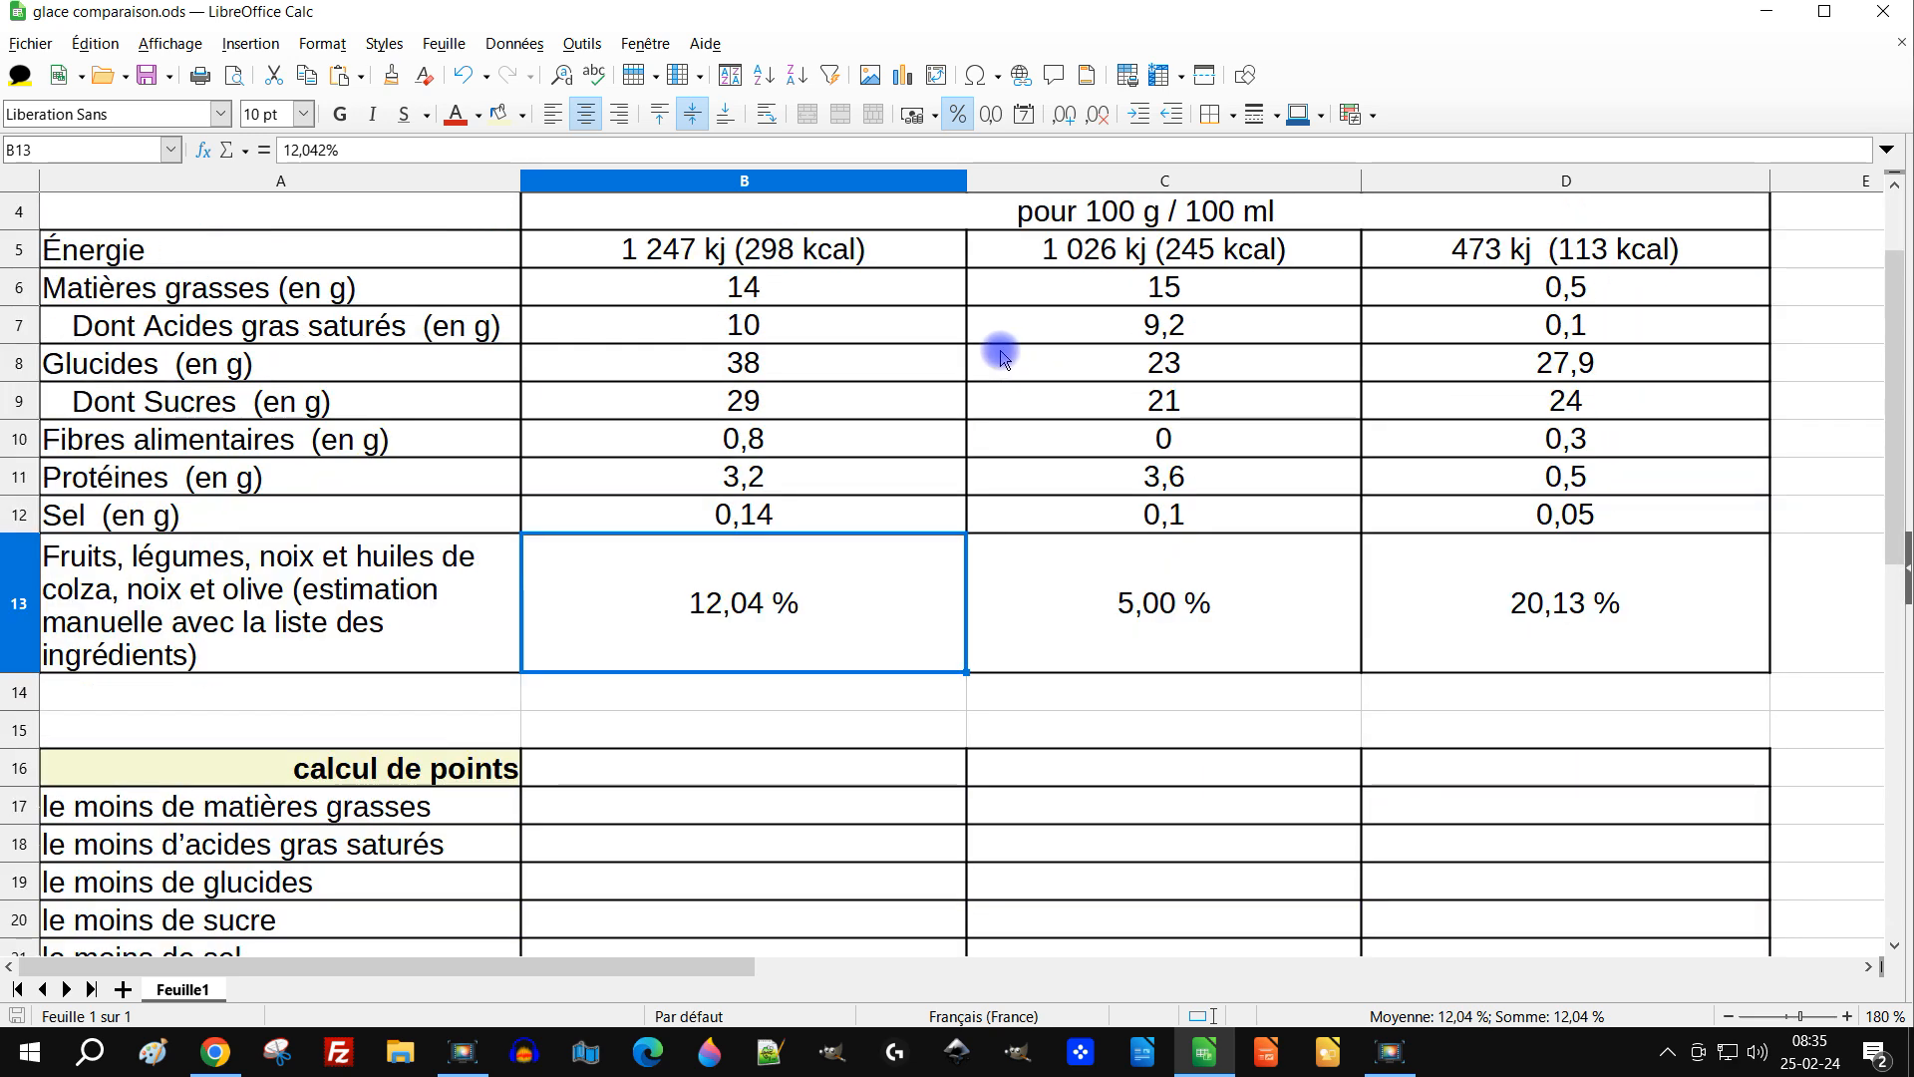
left_click(192, 324)
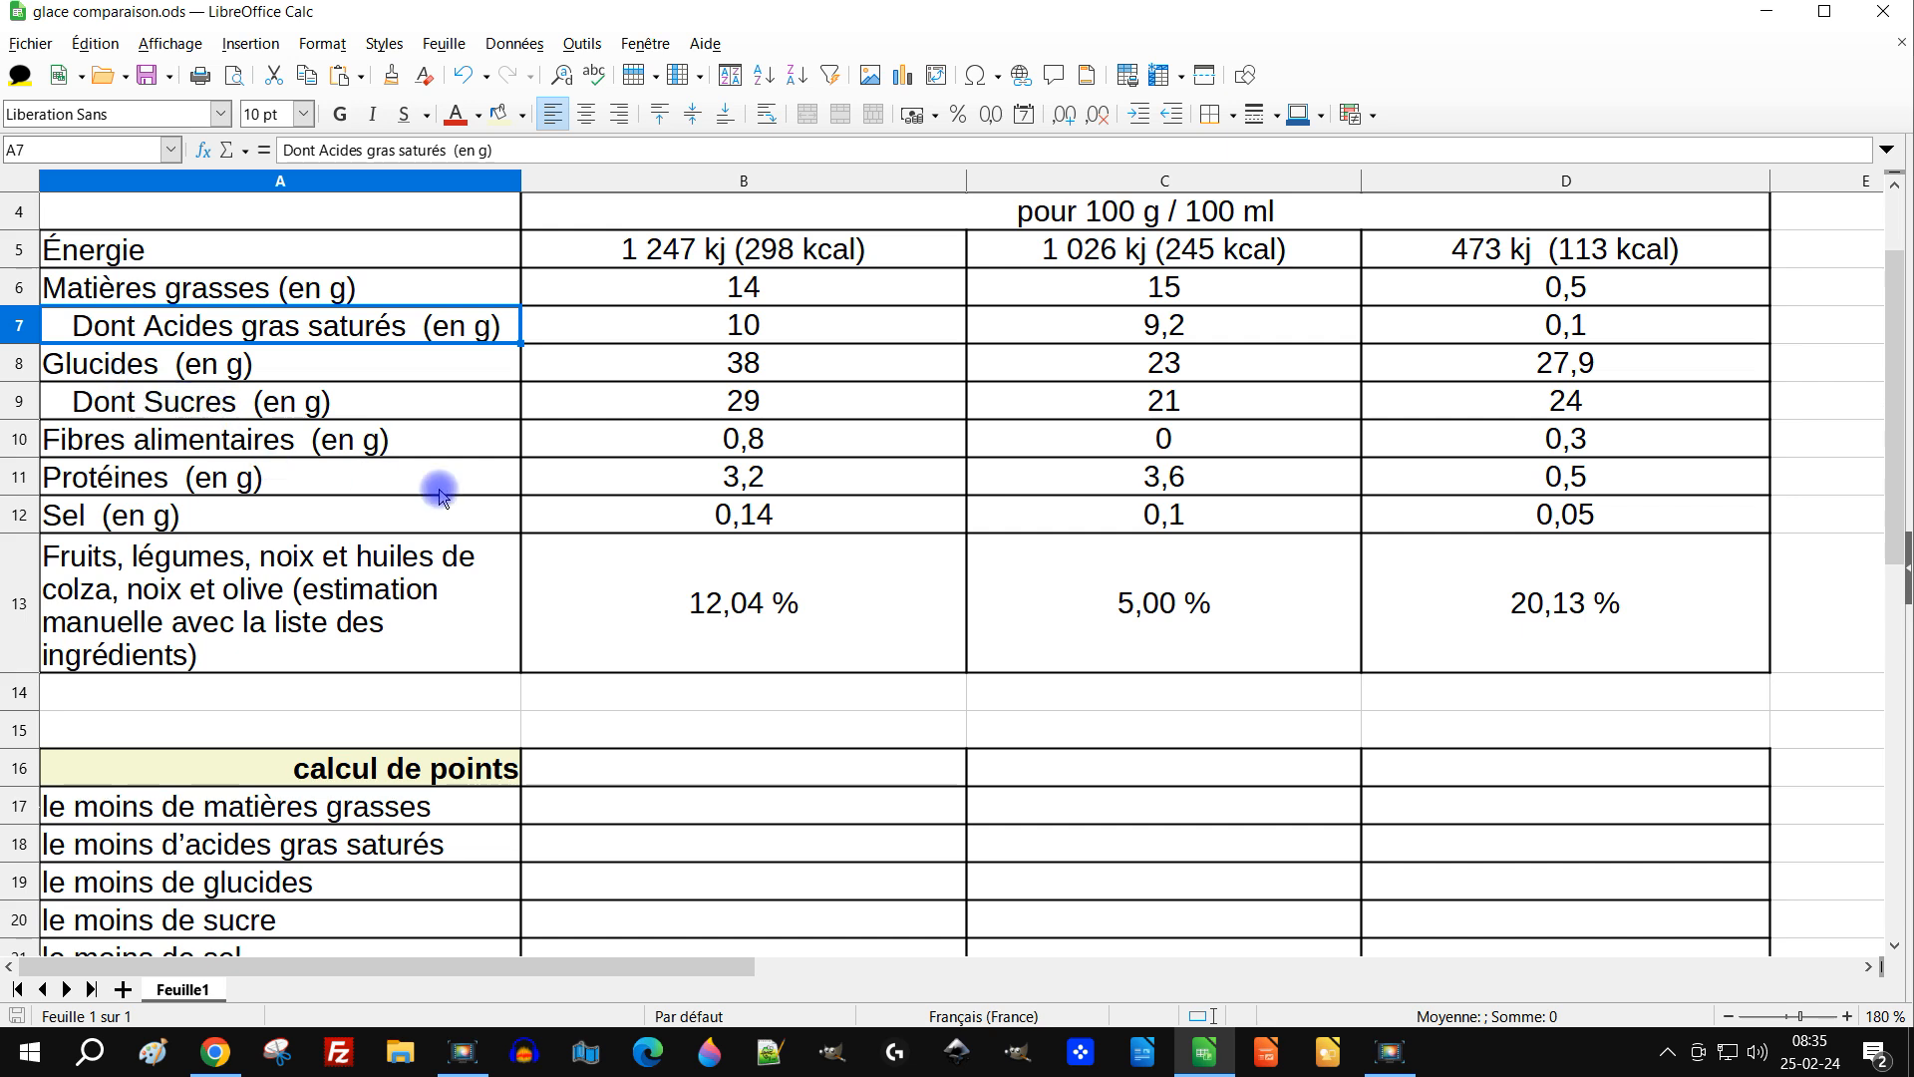
scroll(399, 477, "down", 1)
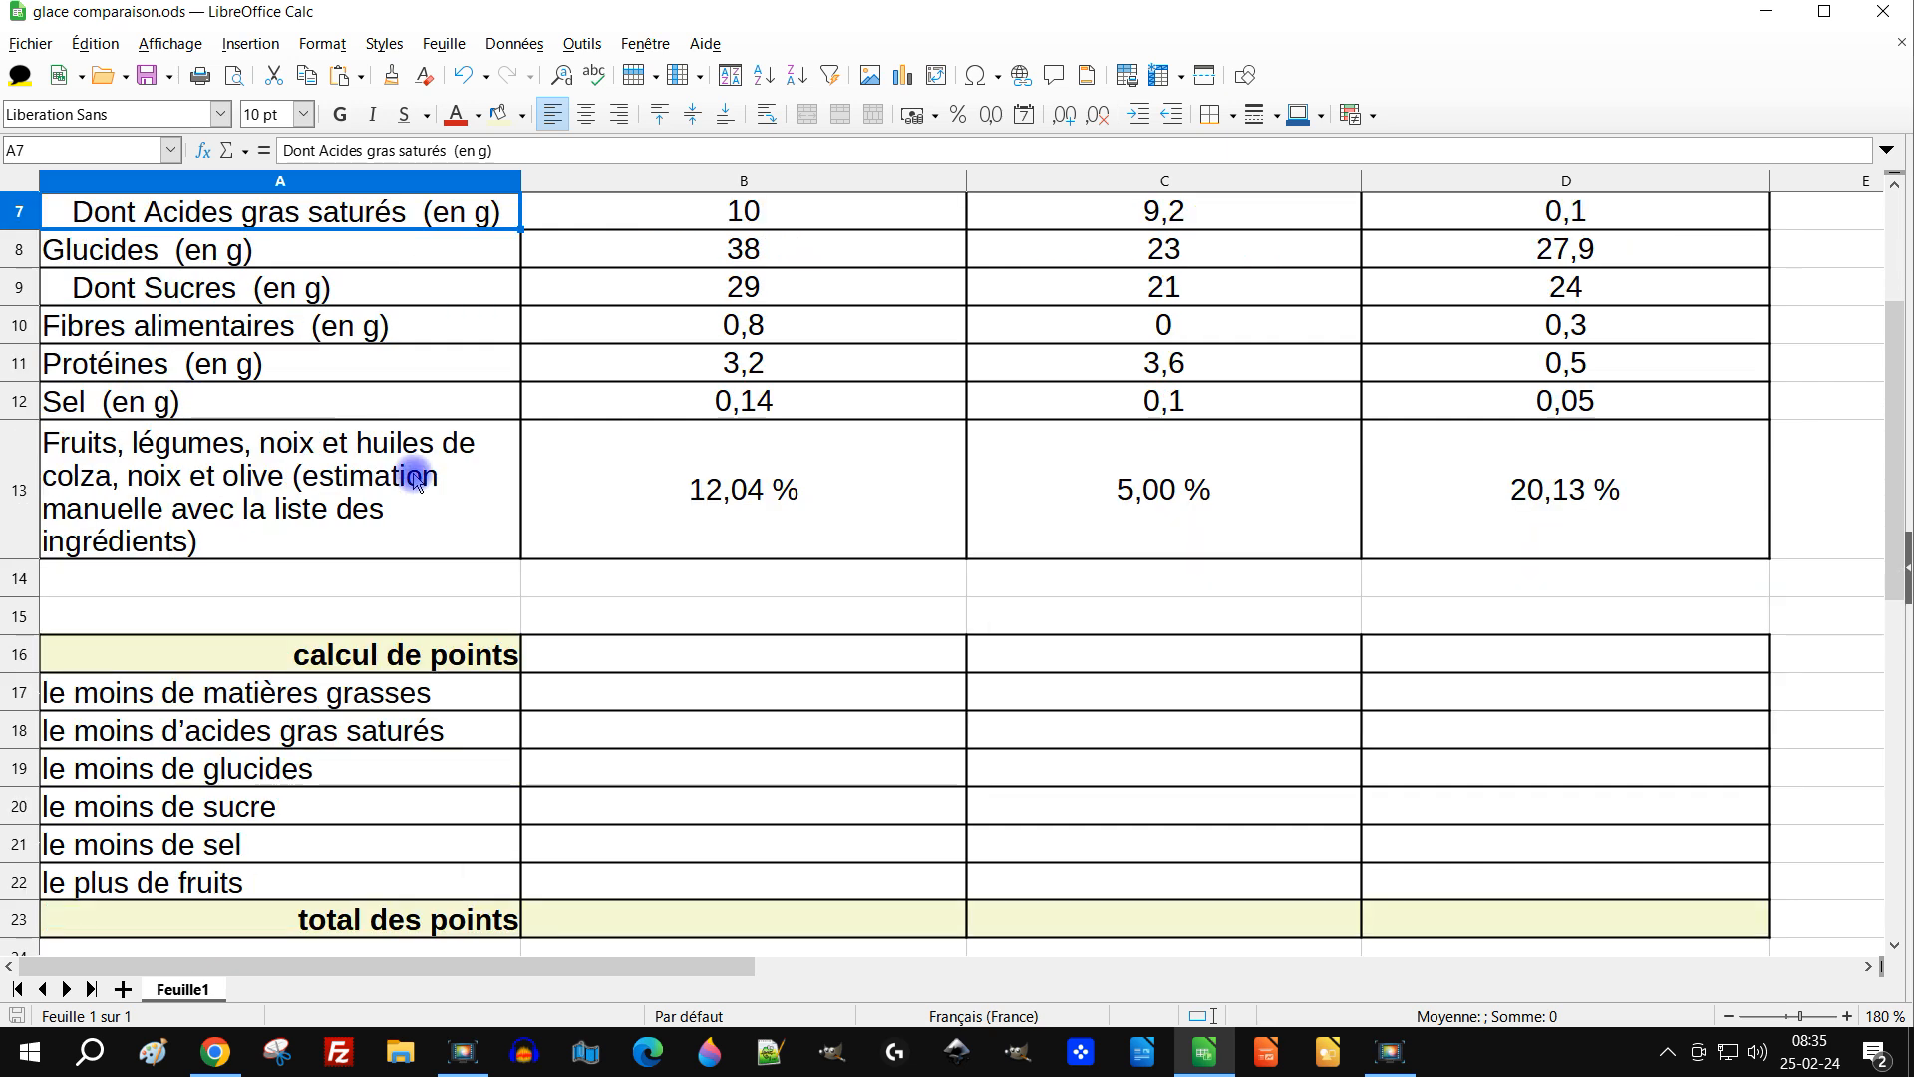
left_click(126, 402)
left_click(142, 483)
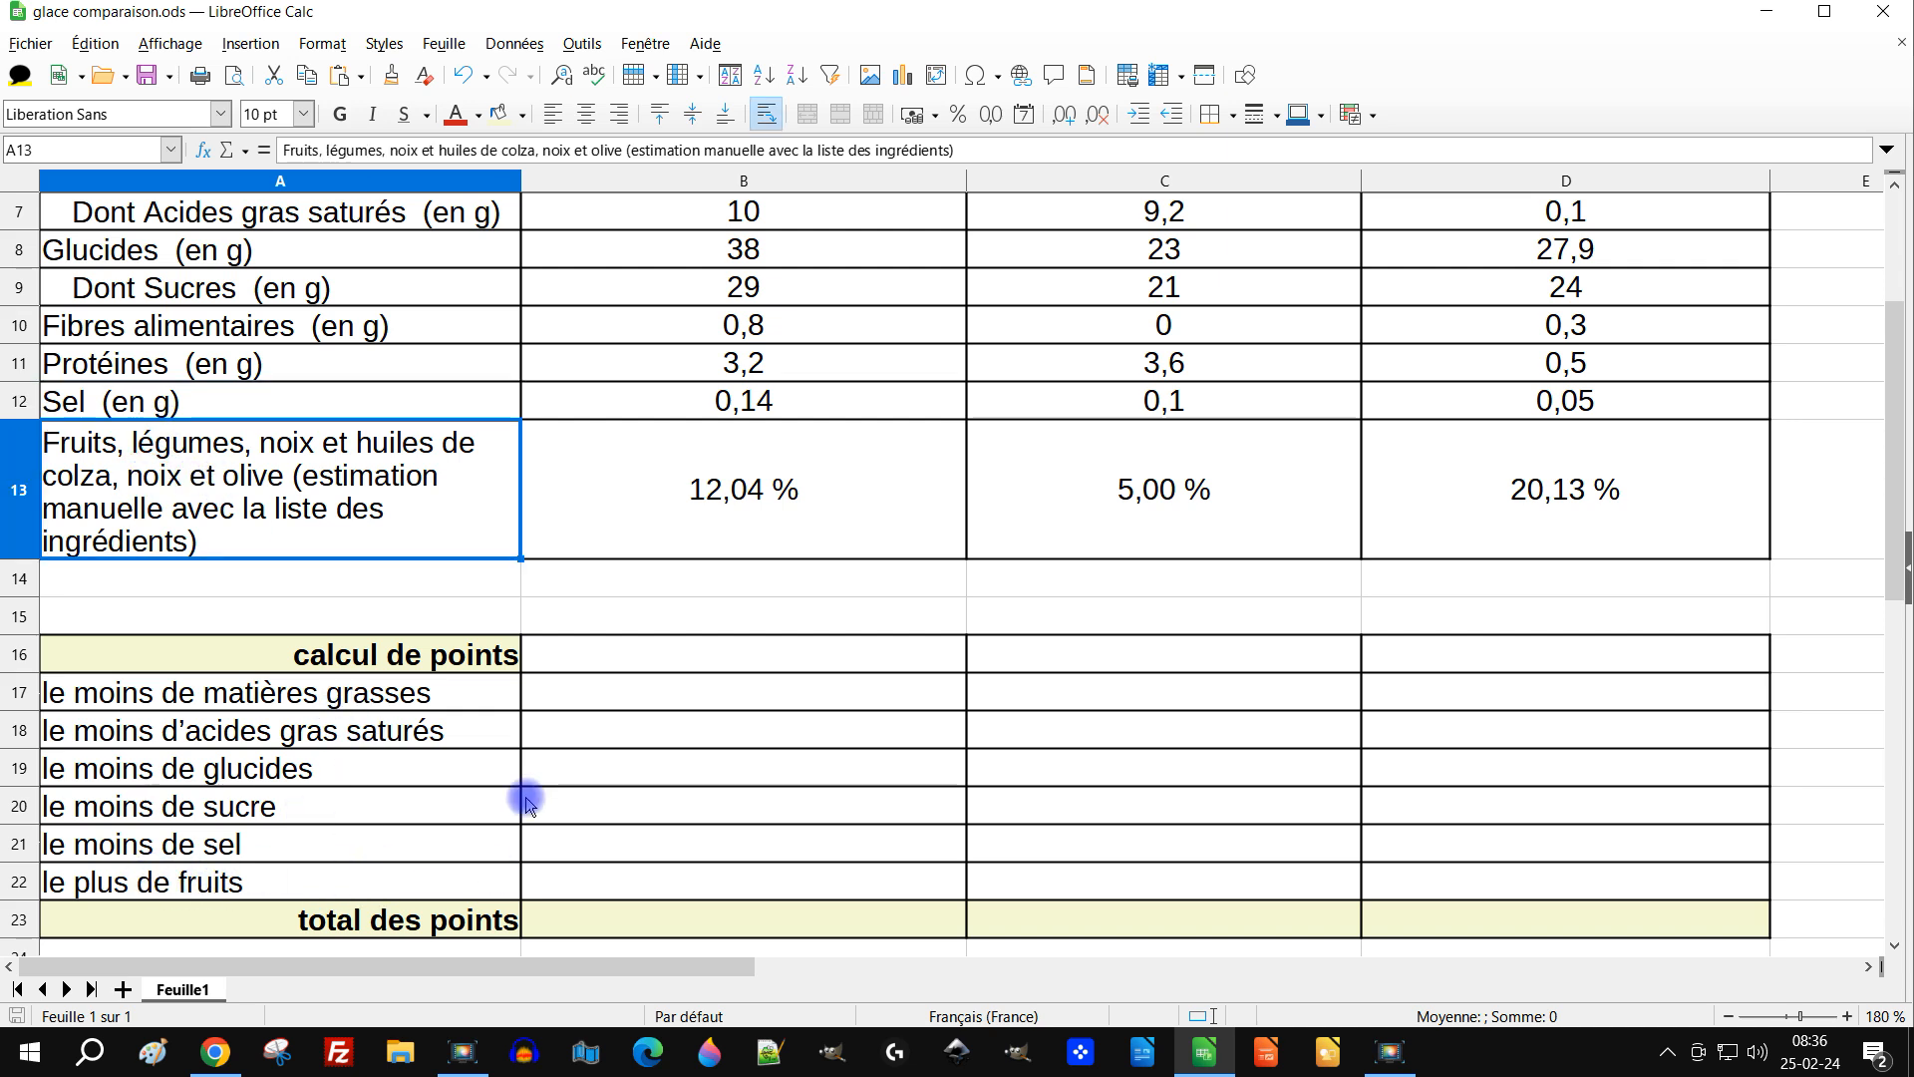
Begin an SI formula in B17 whose test compares the fat value in B6 for equality.
left_click(589, 679)
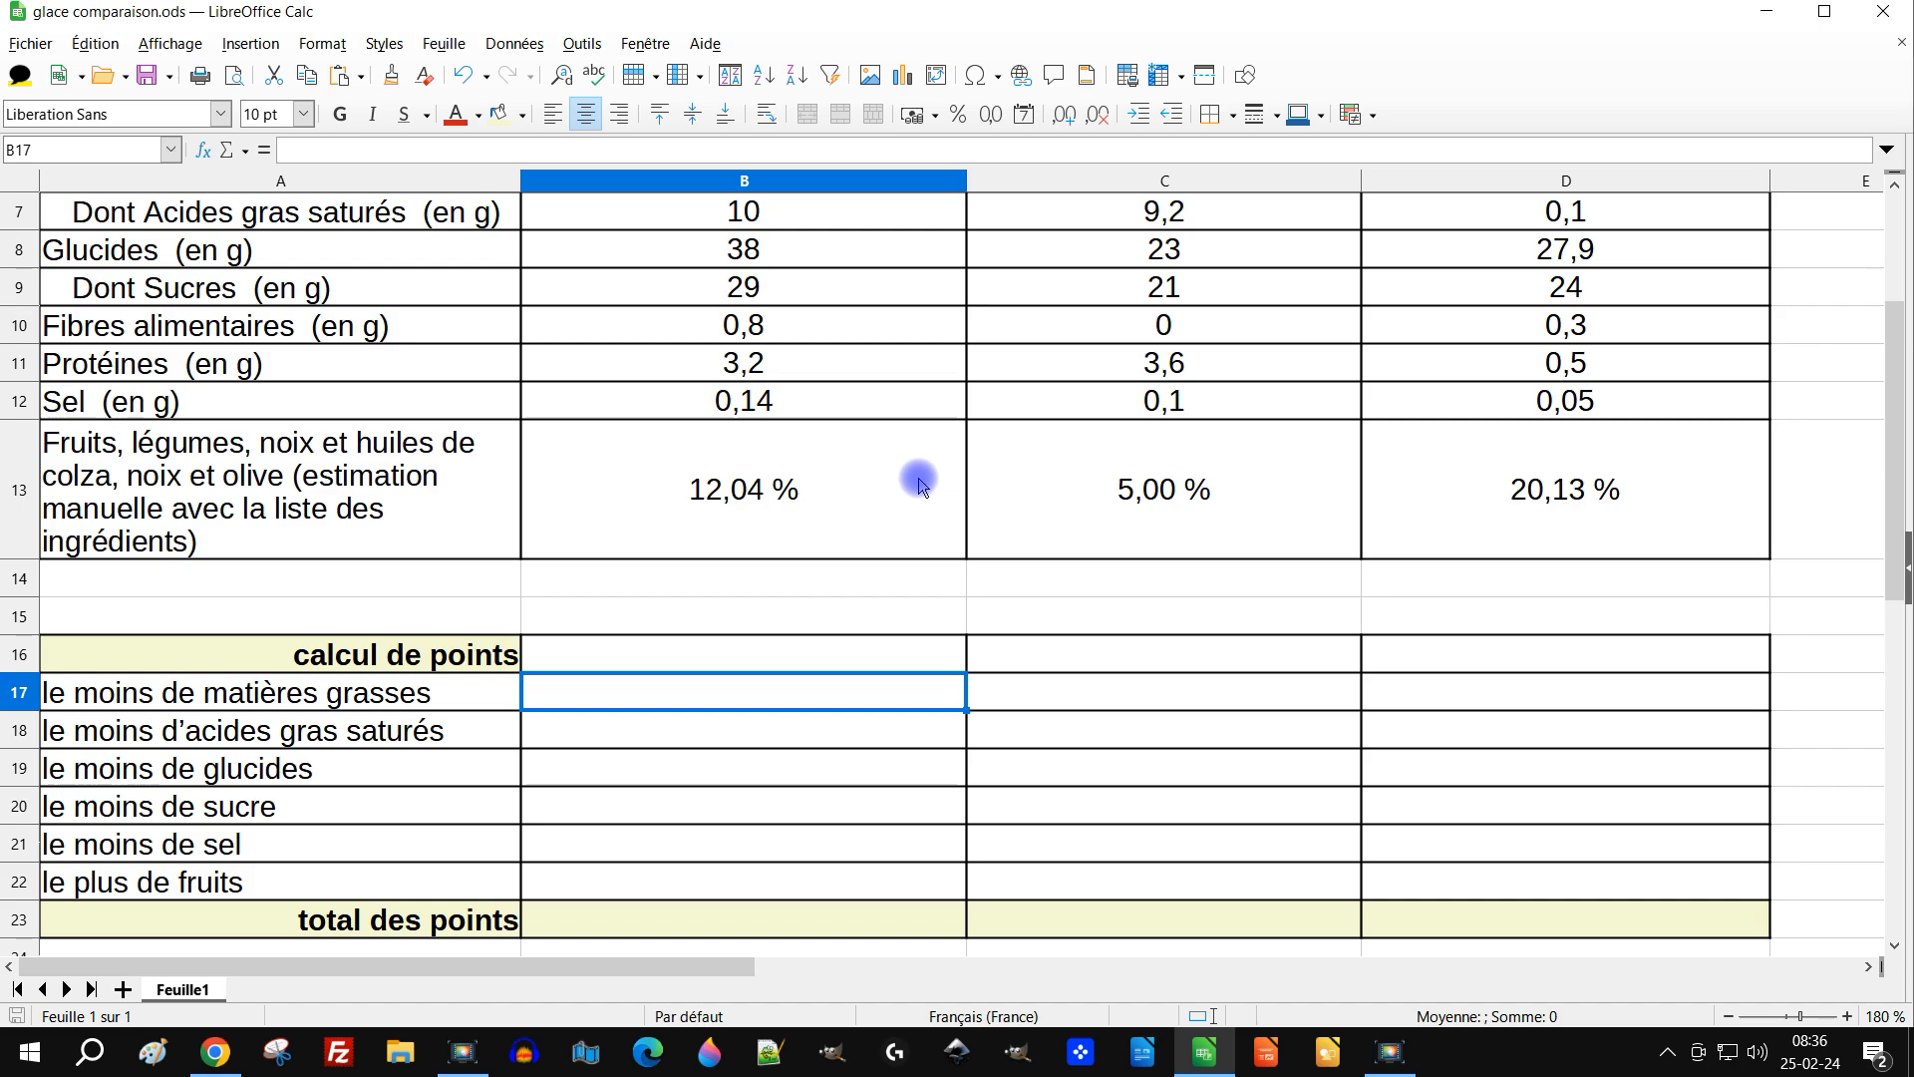
type("=")
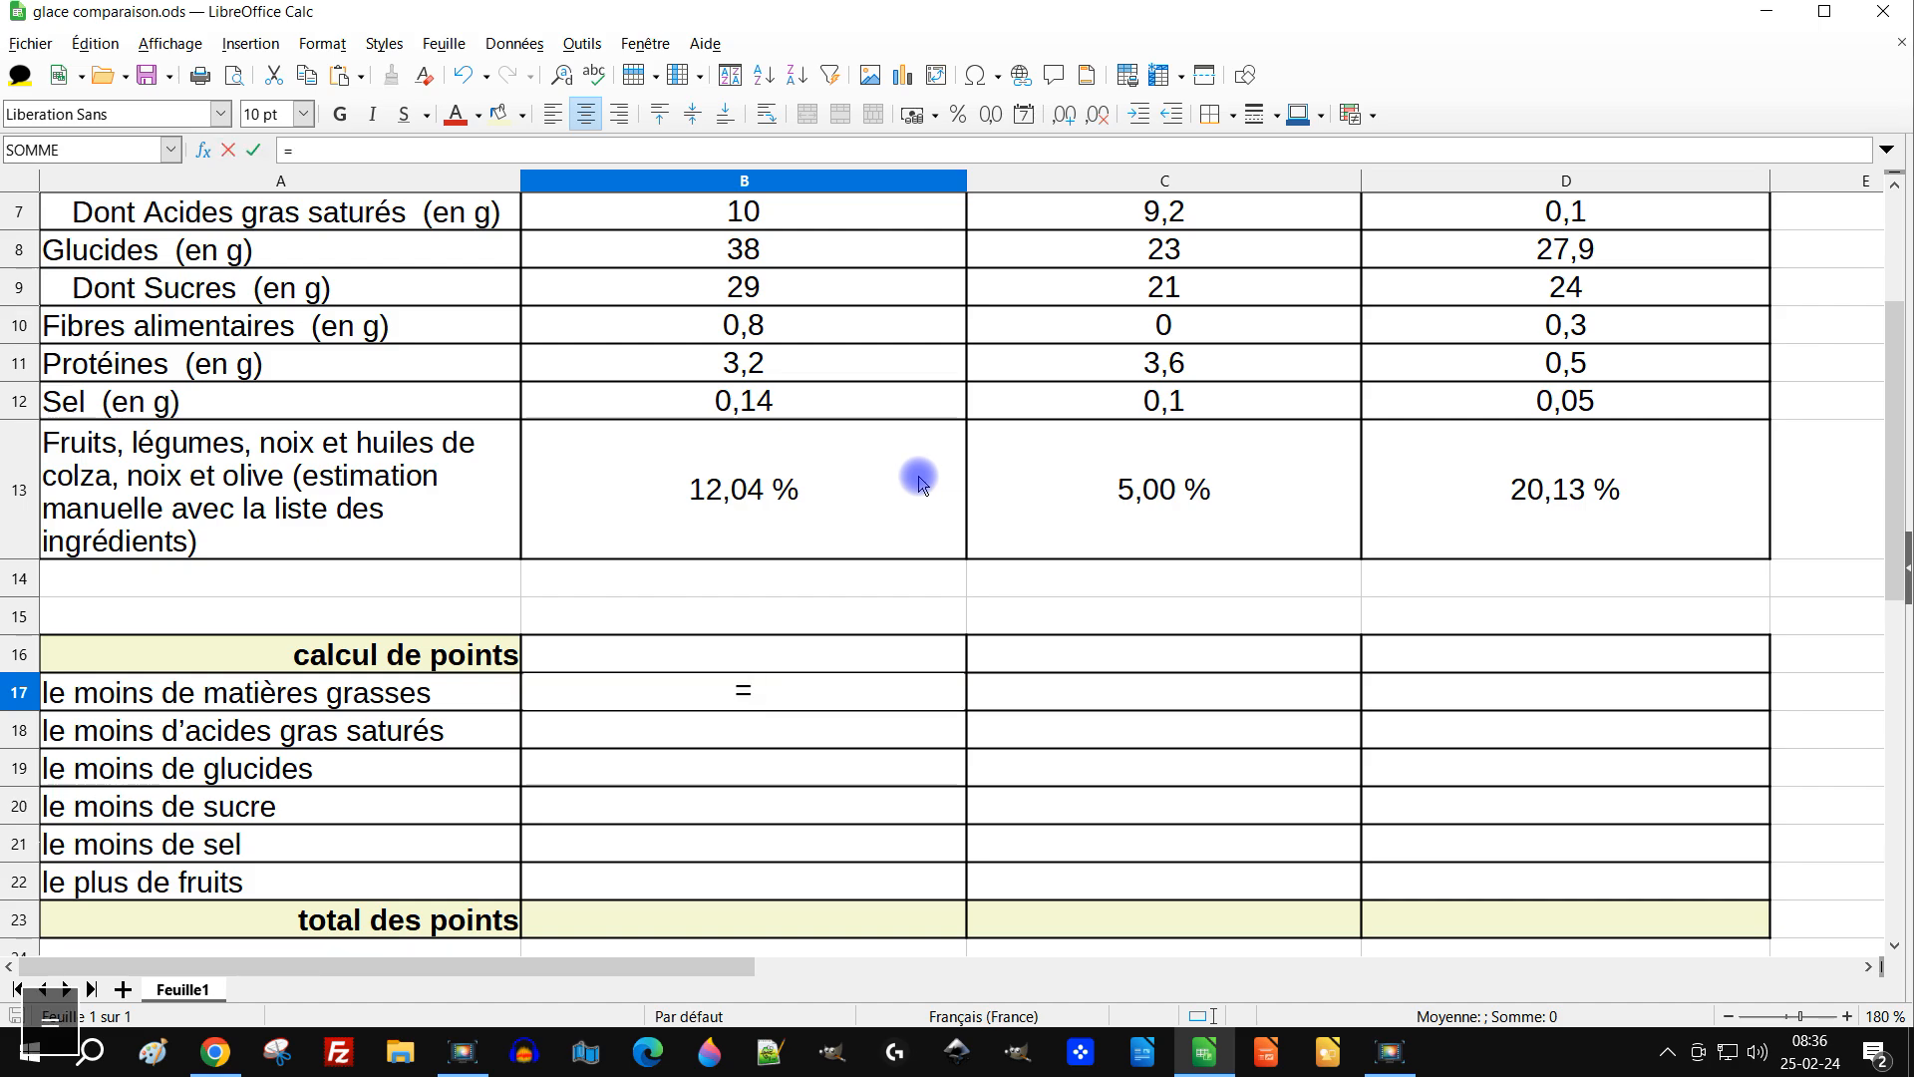
type("si")
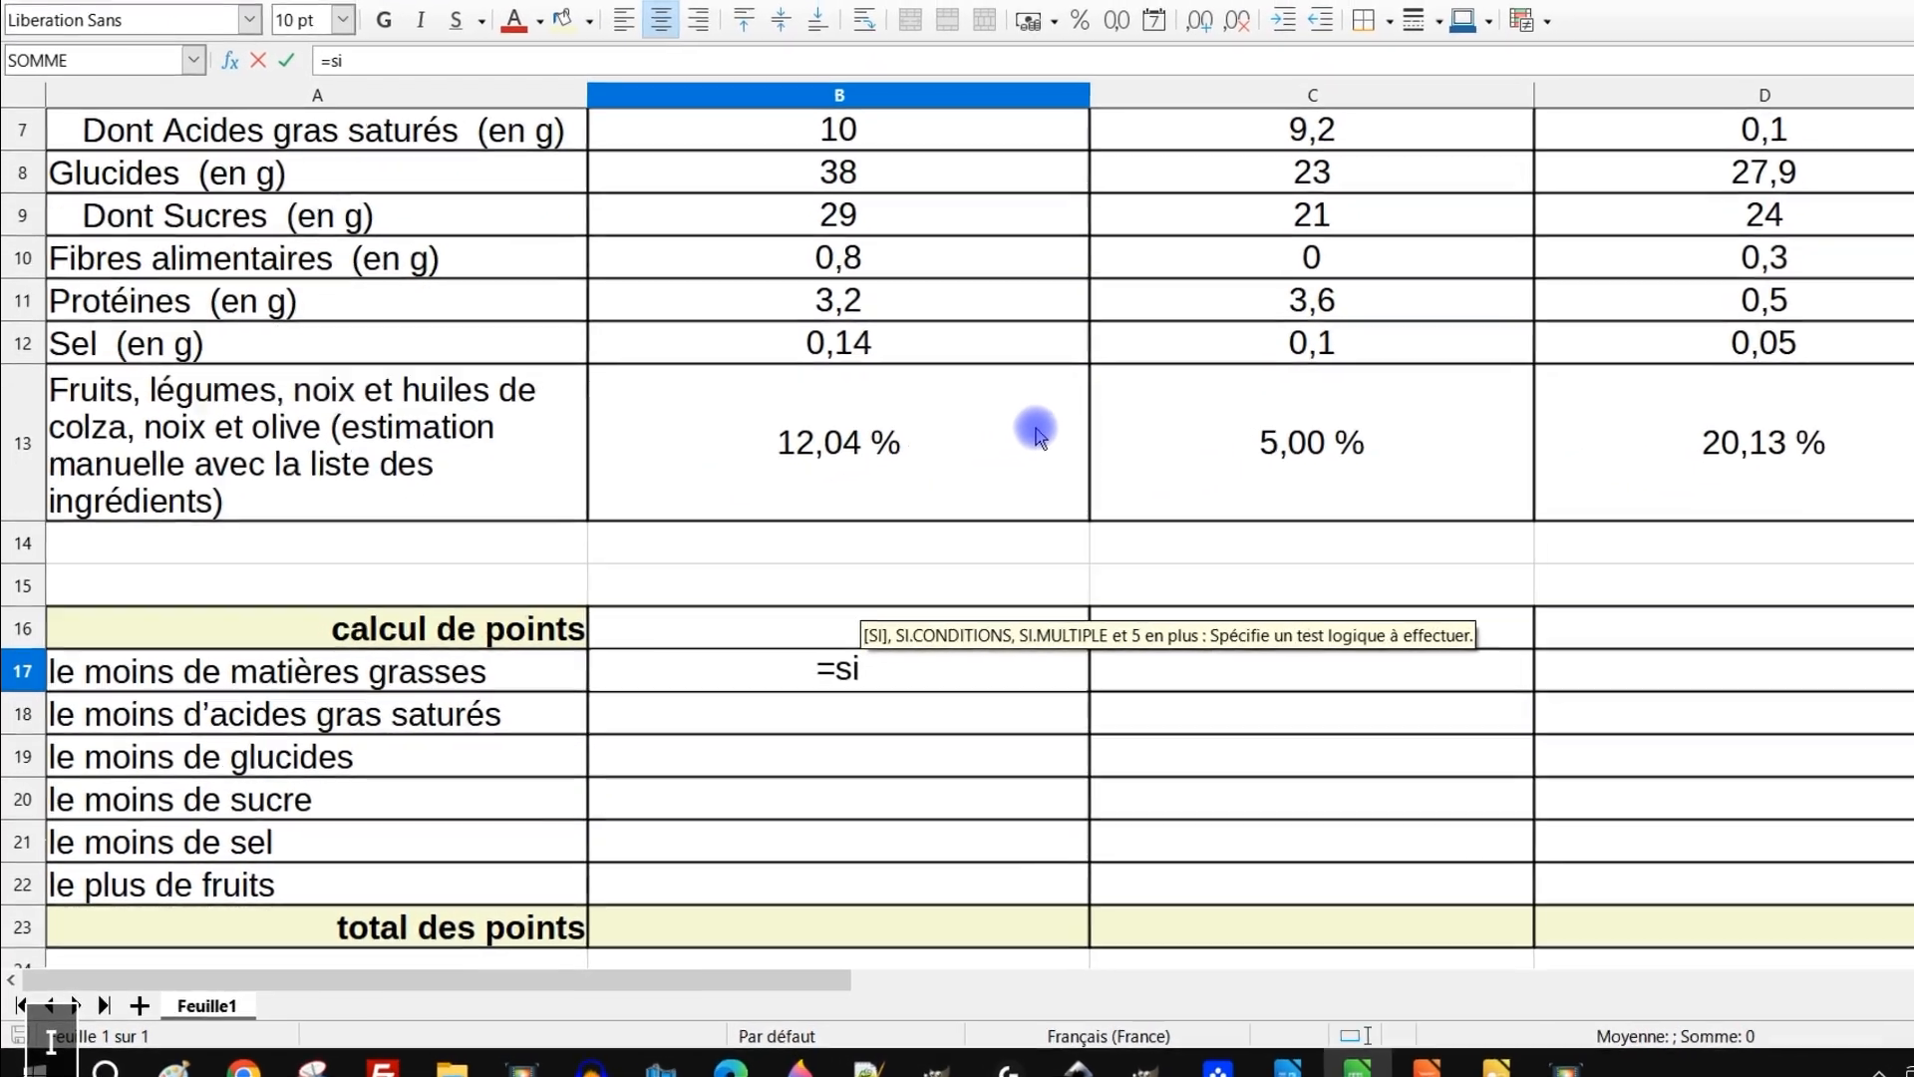
key("Return")
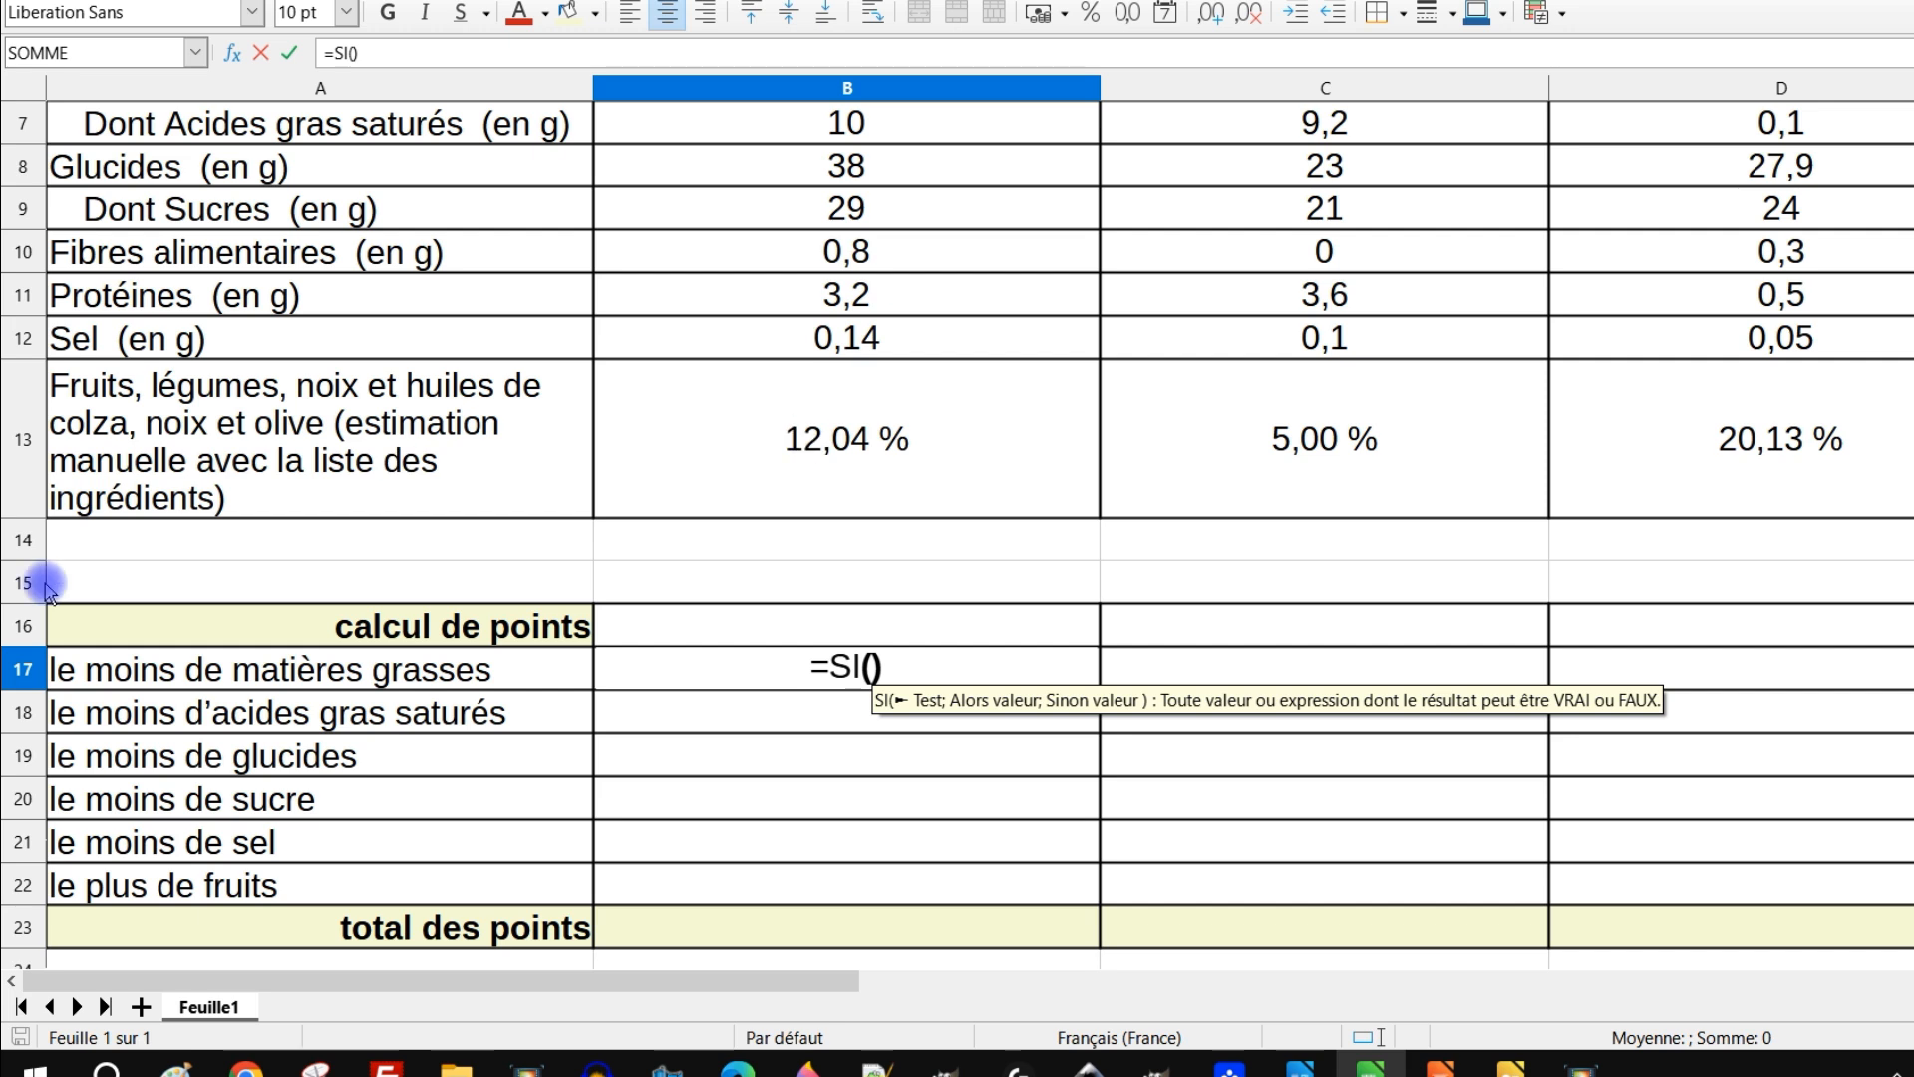
scroll(697, 509, "up", 1)
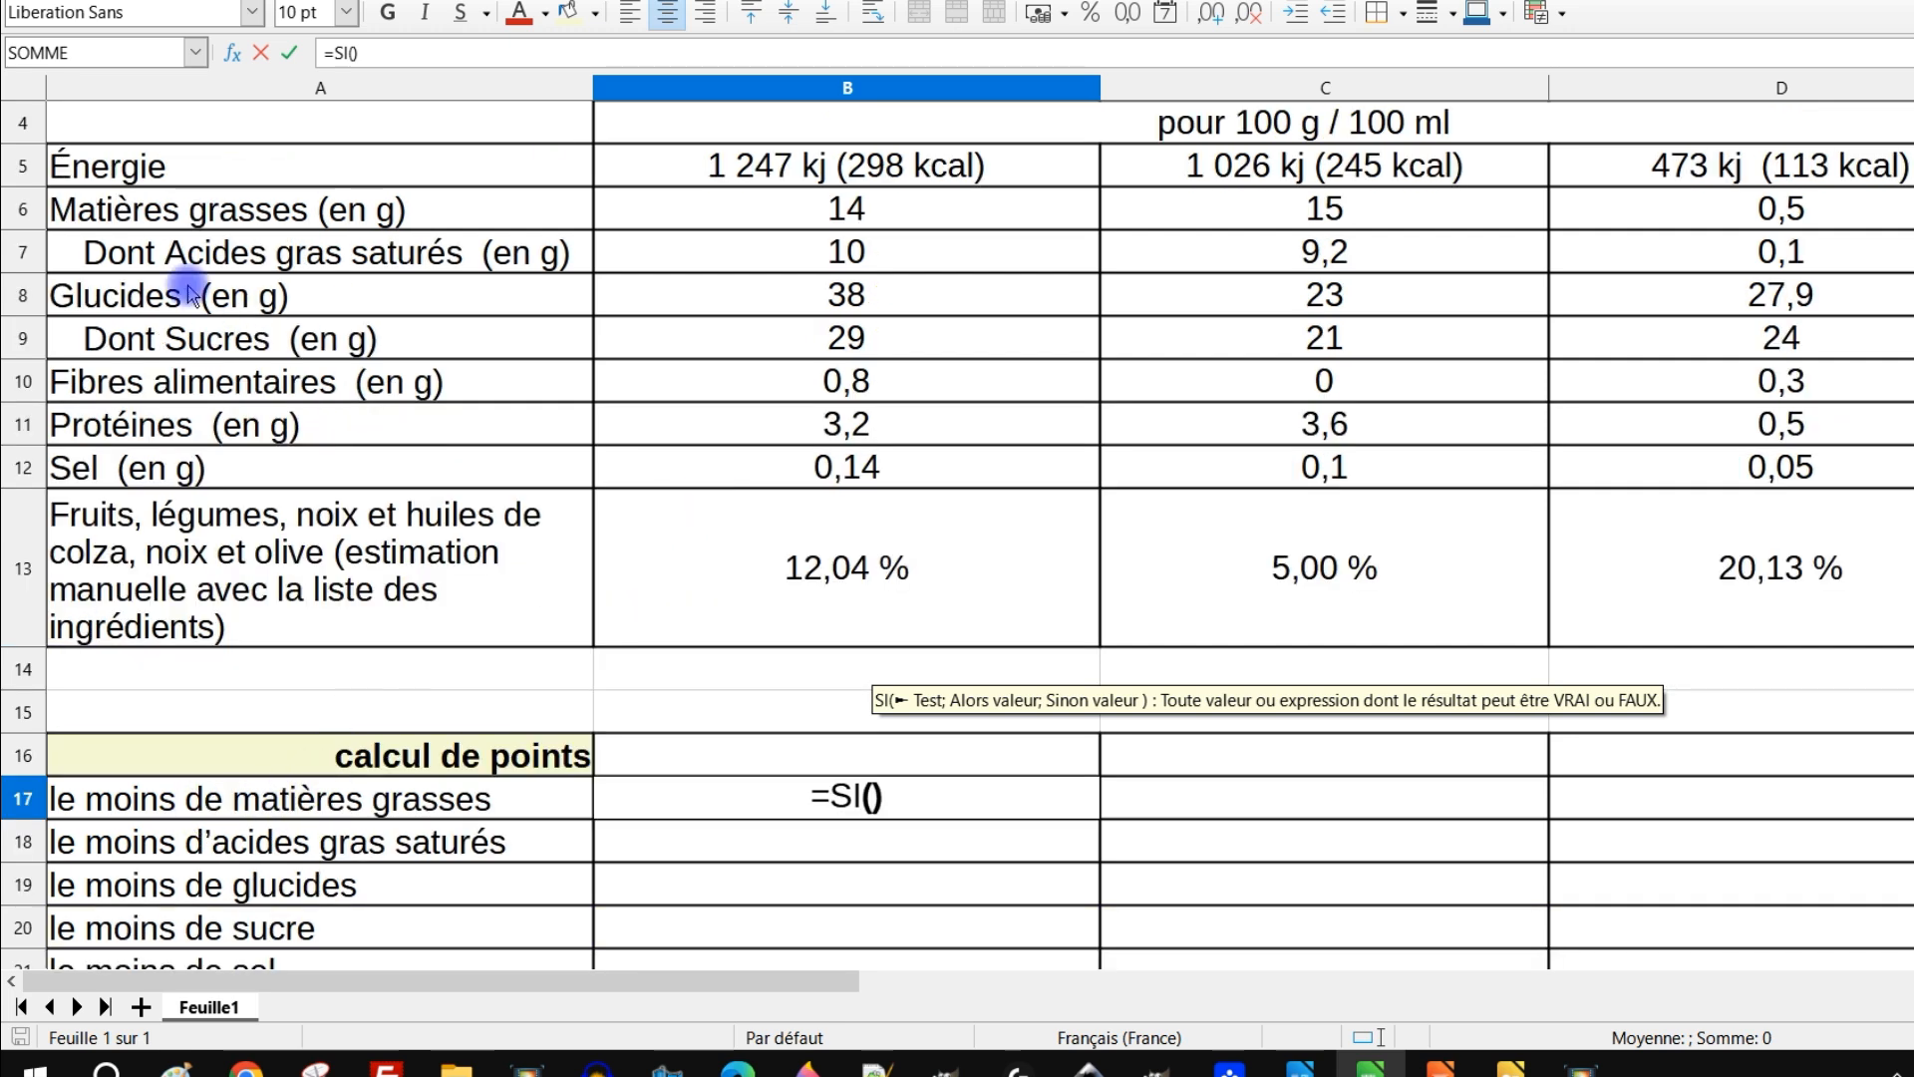
left_click(787, 217)
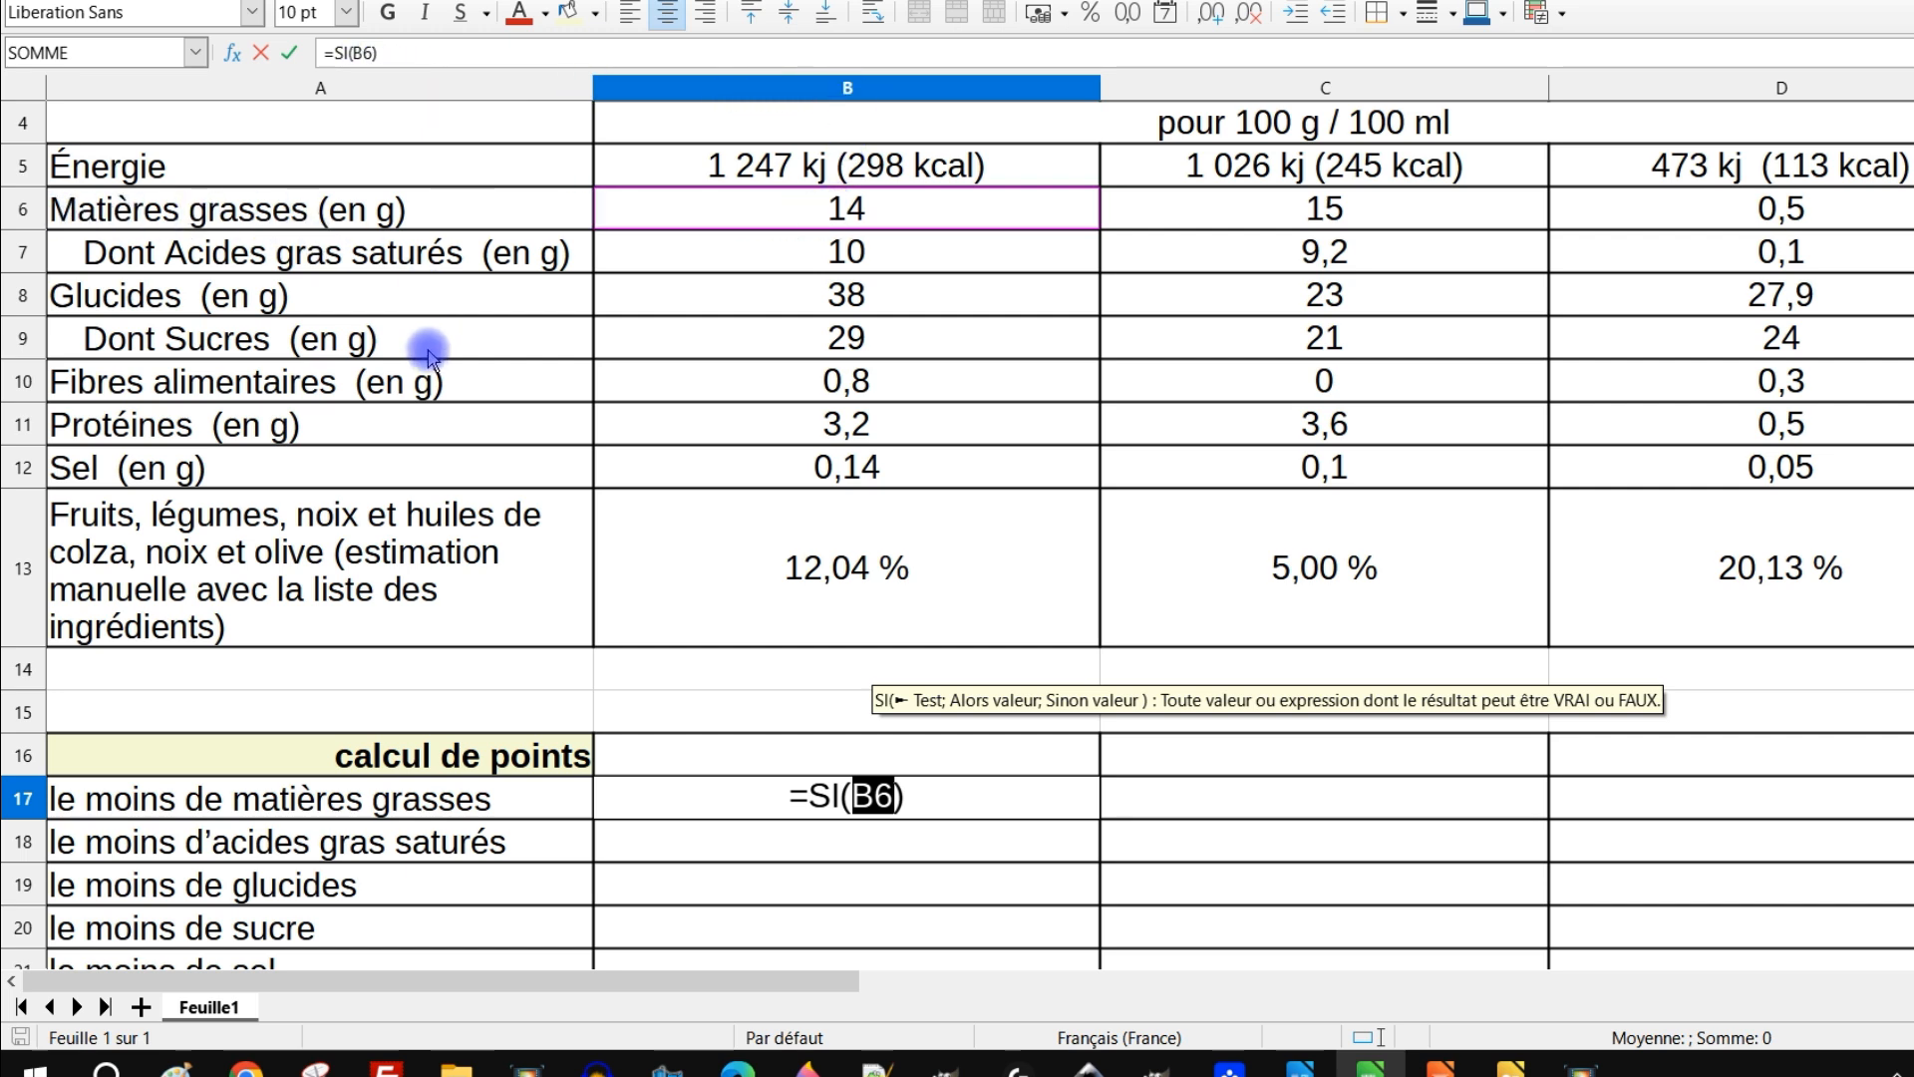
type("=")
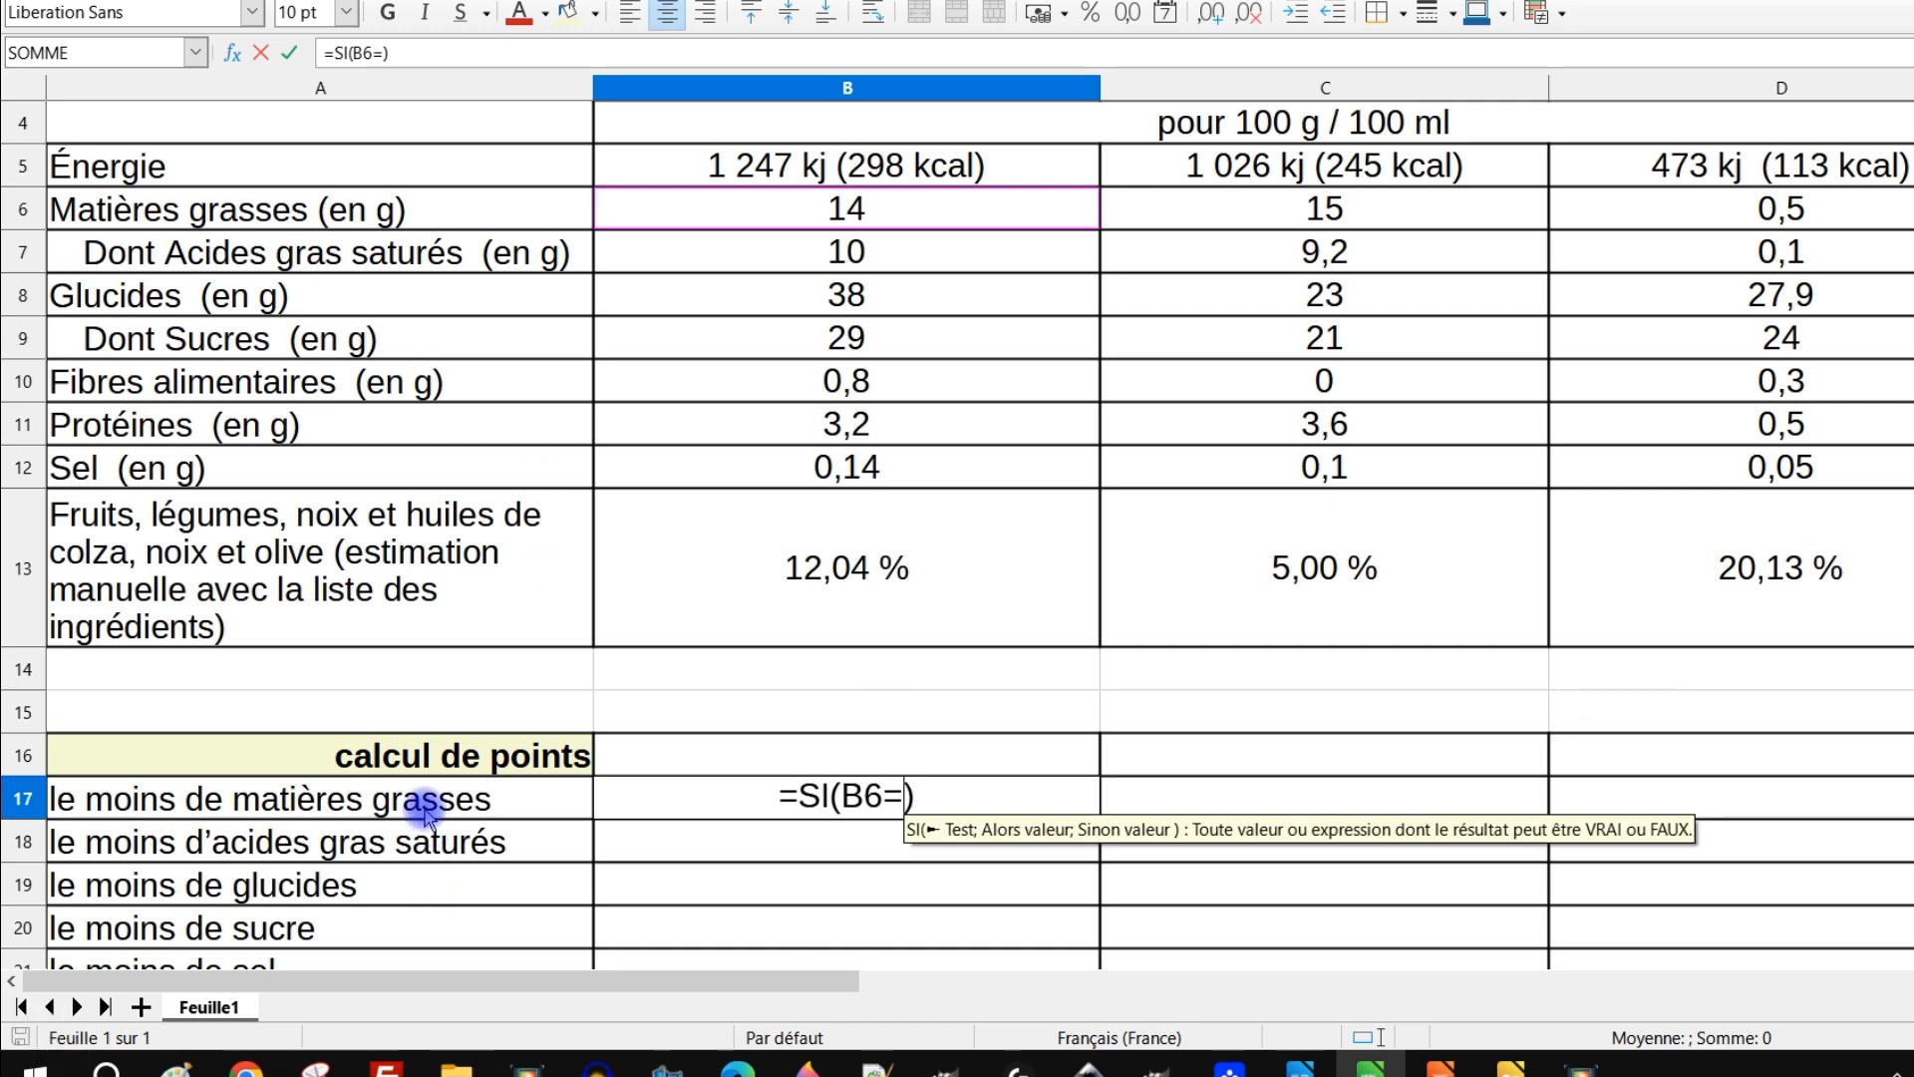
Complete the B17 test with the MIN of the fat row, locking only the columns as $B6:$D6.
type("min")
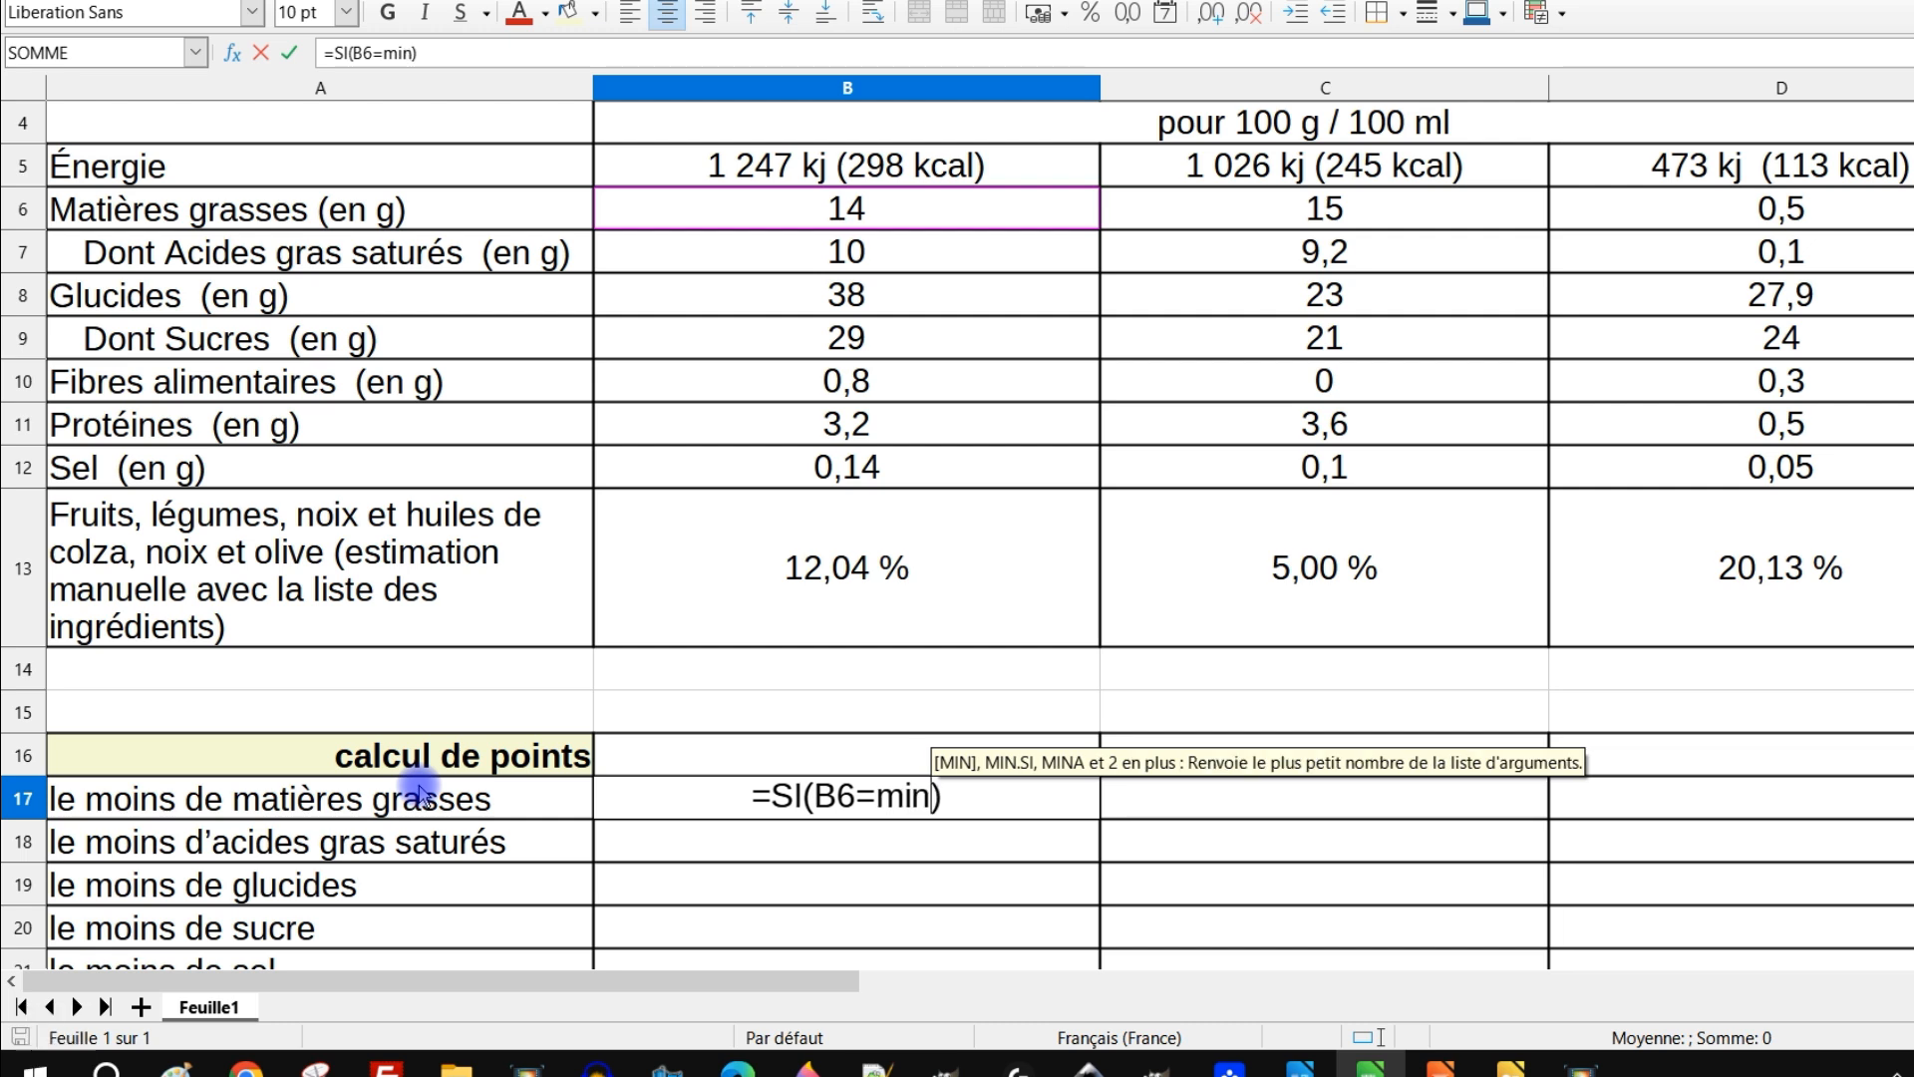
type("()")
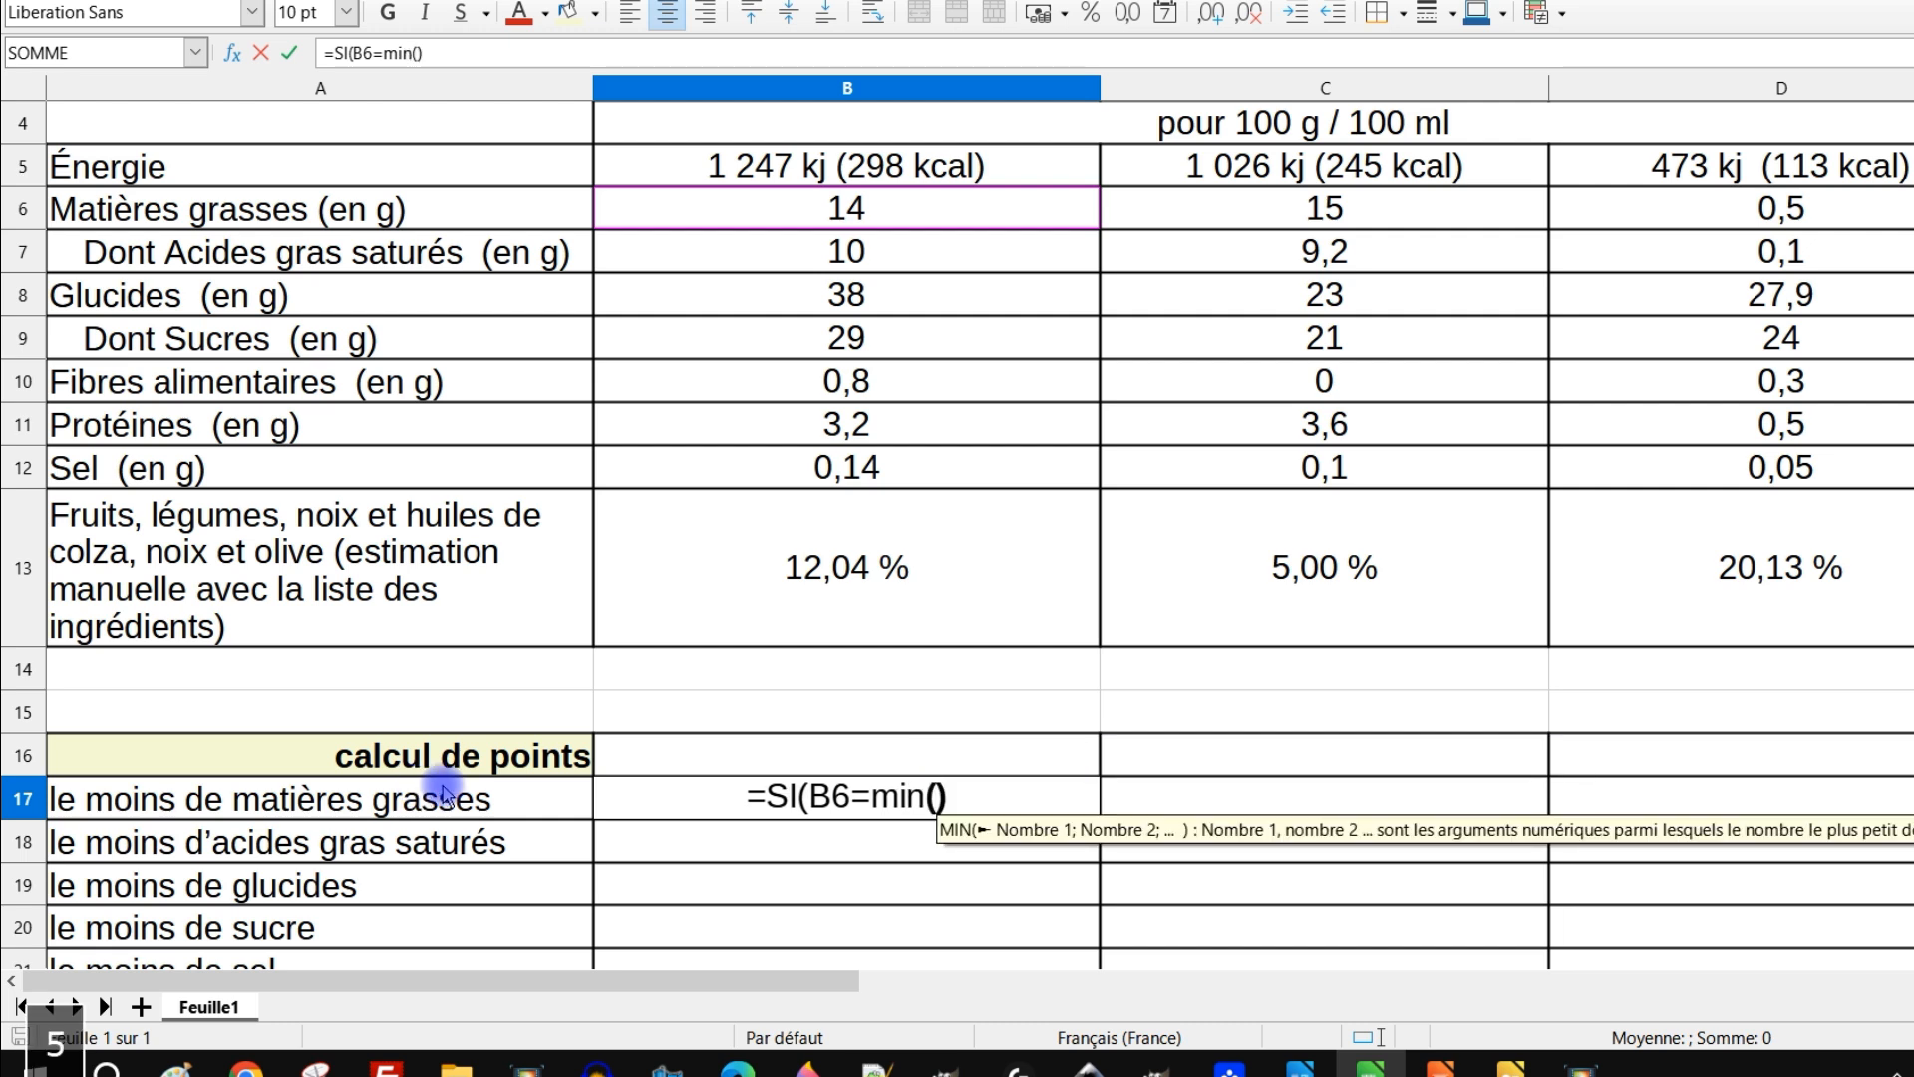
left_click_drag(748, 207, 1816, 210)
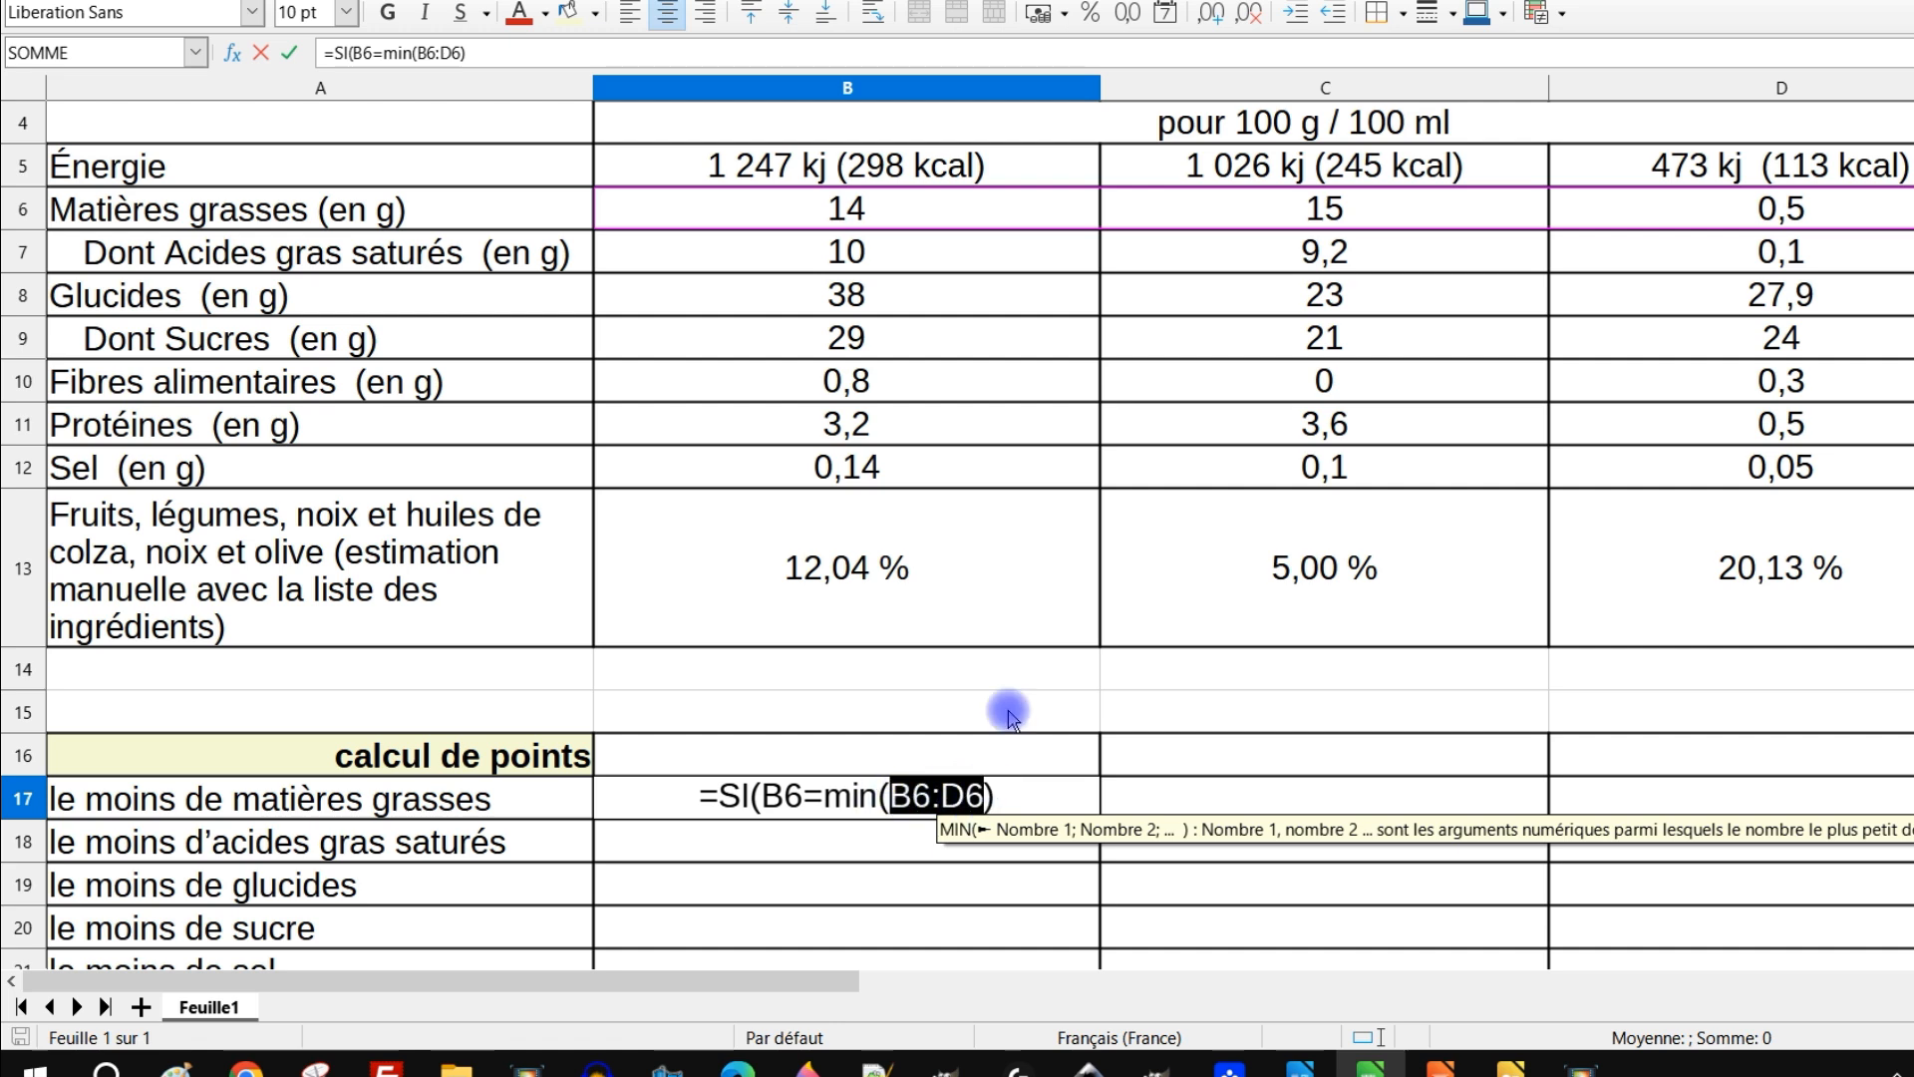
key("F4")
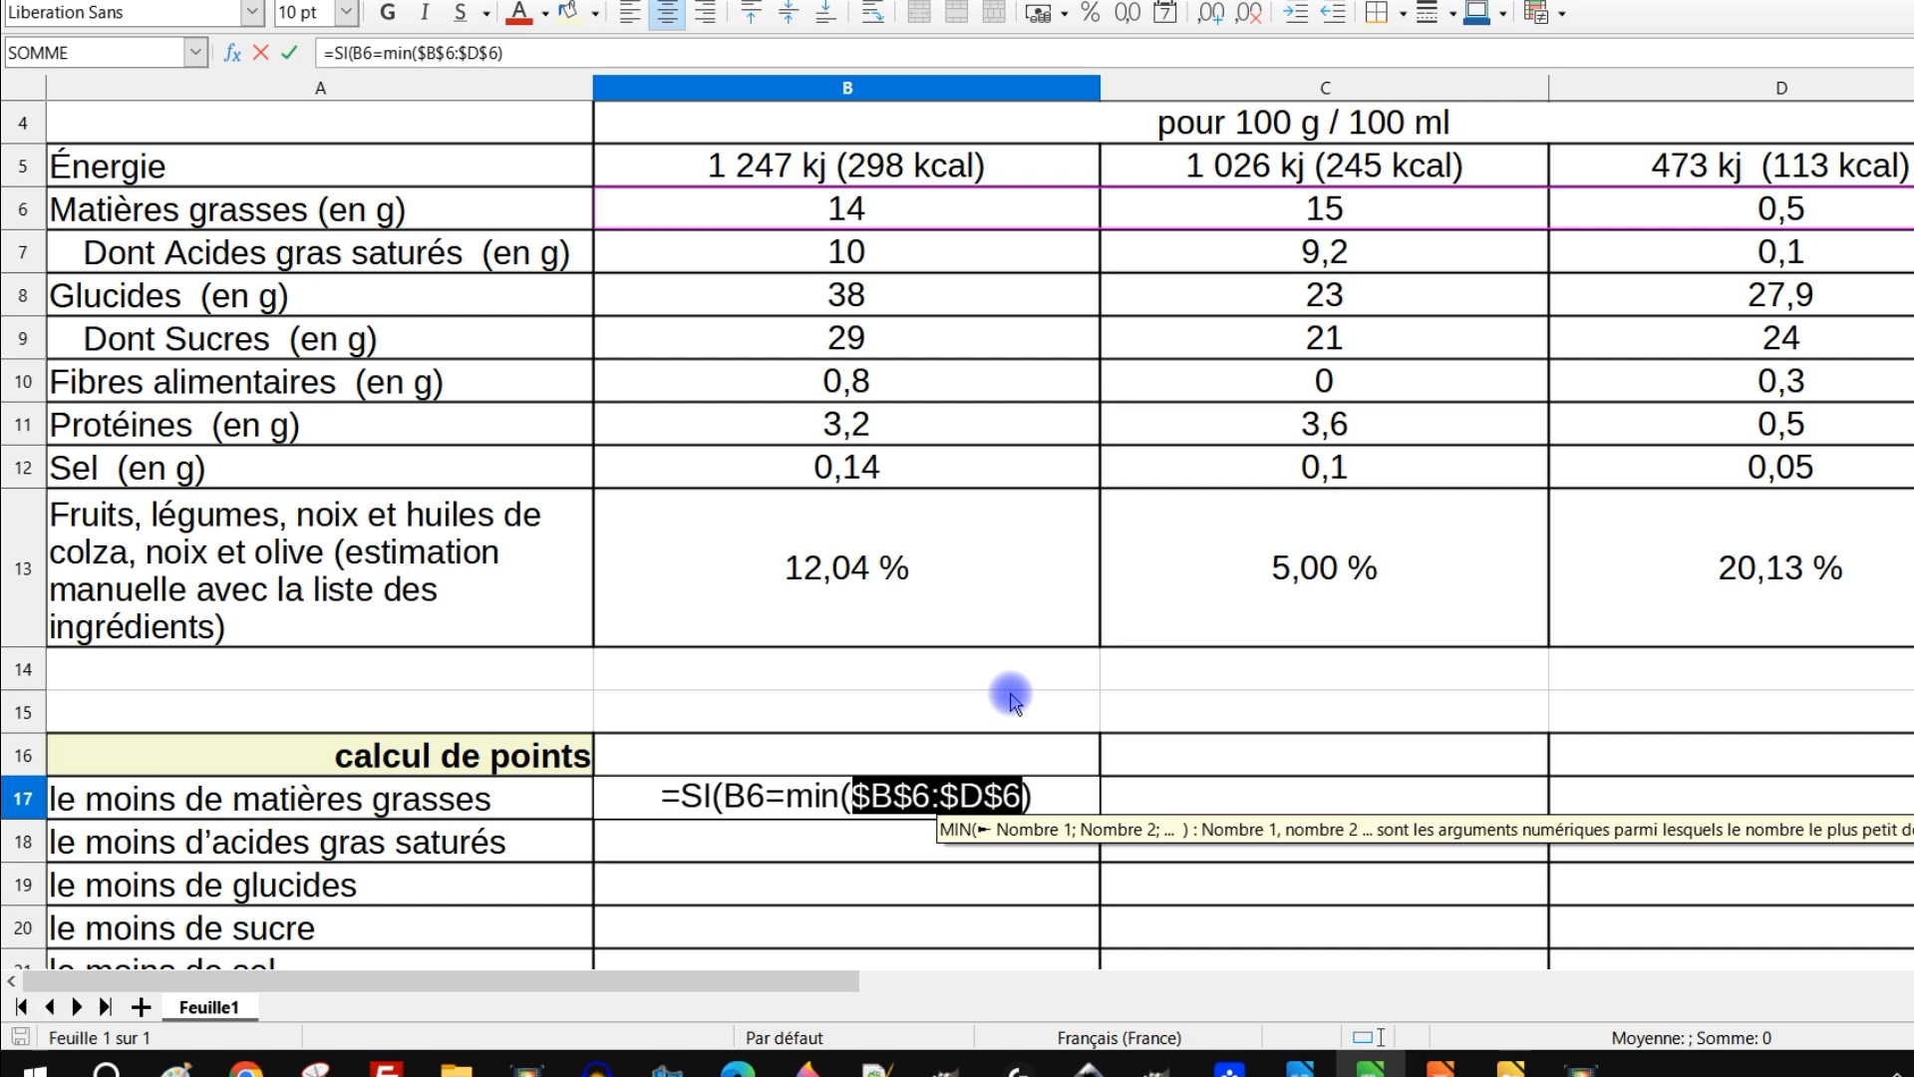
key("F4")
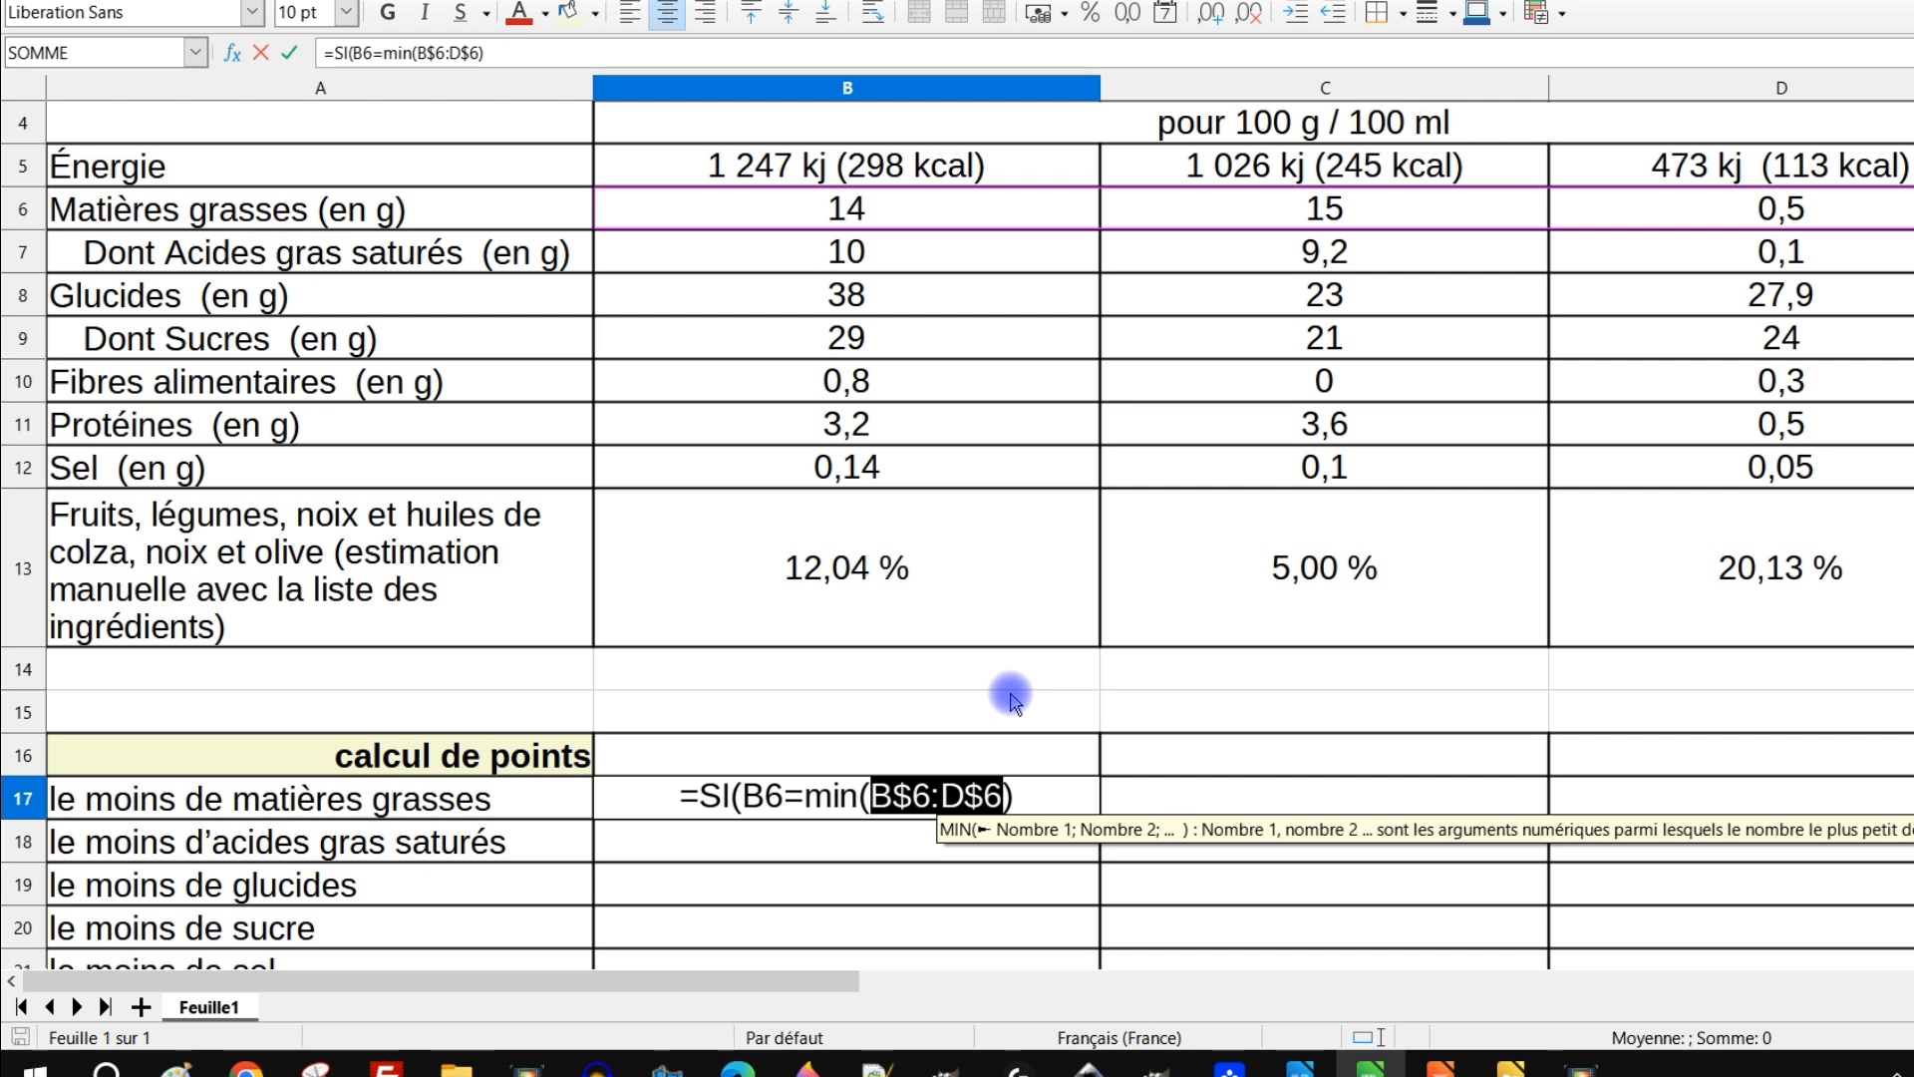
key("F4")
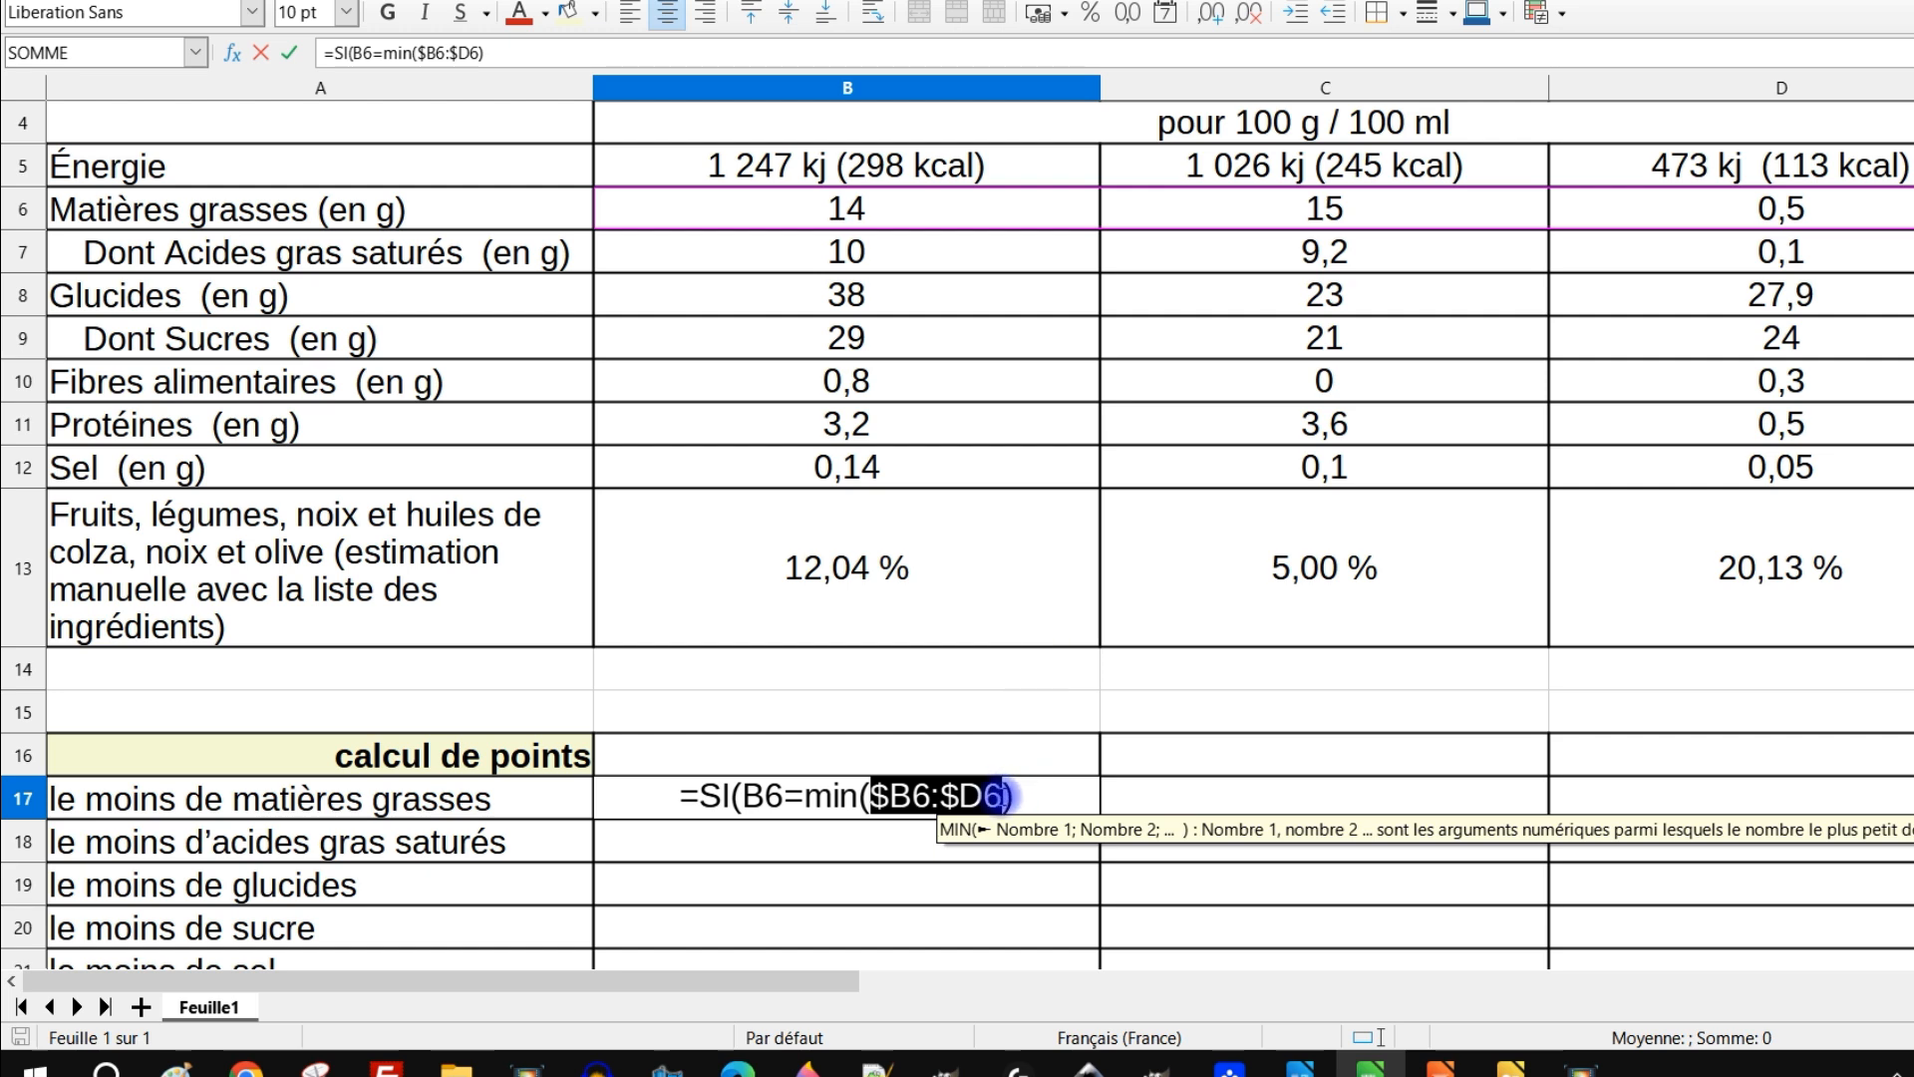
type(")")
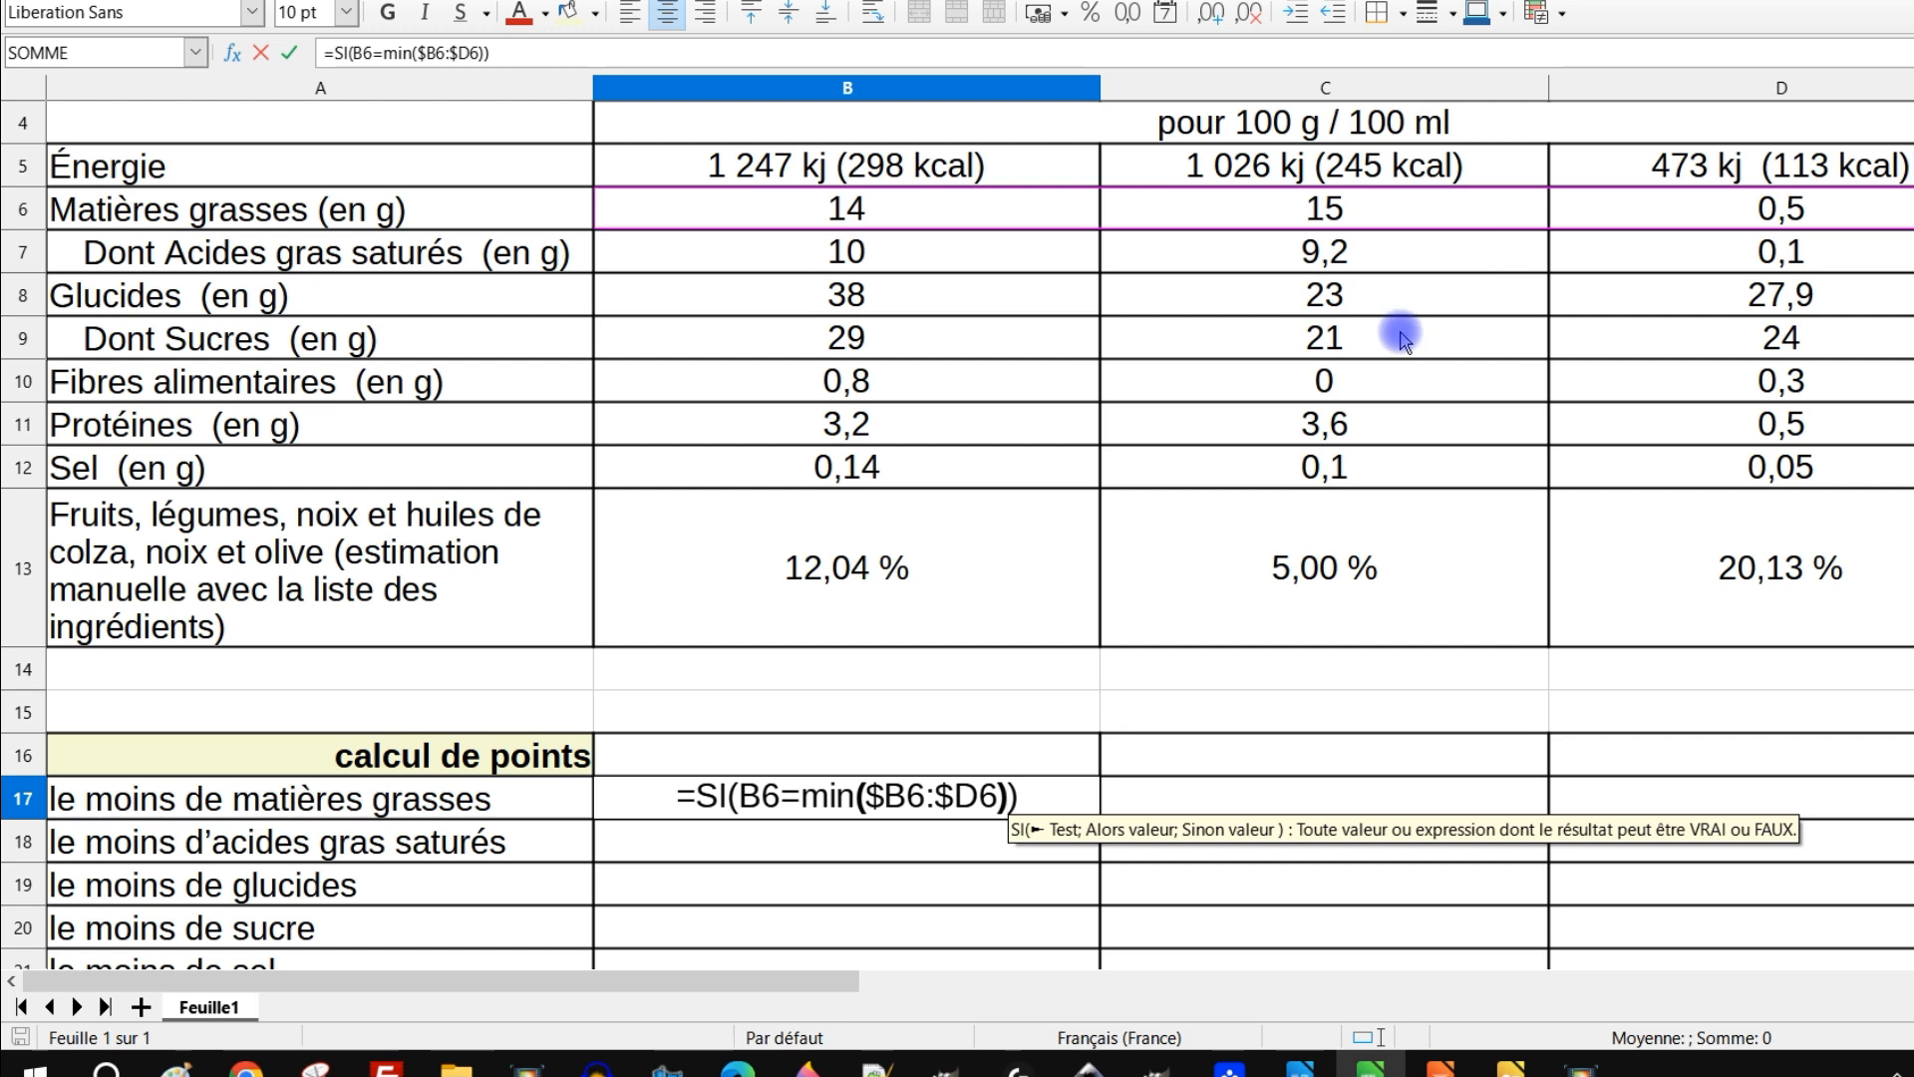
Finish the B17 formula so it returns 1 if the test is true and 0 otherwise.
type(";")
type("1")
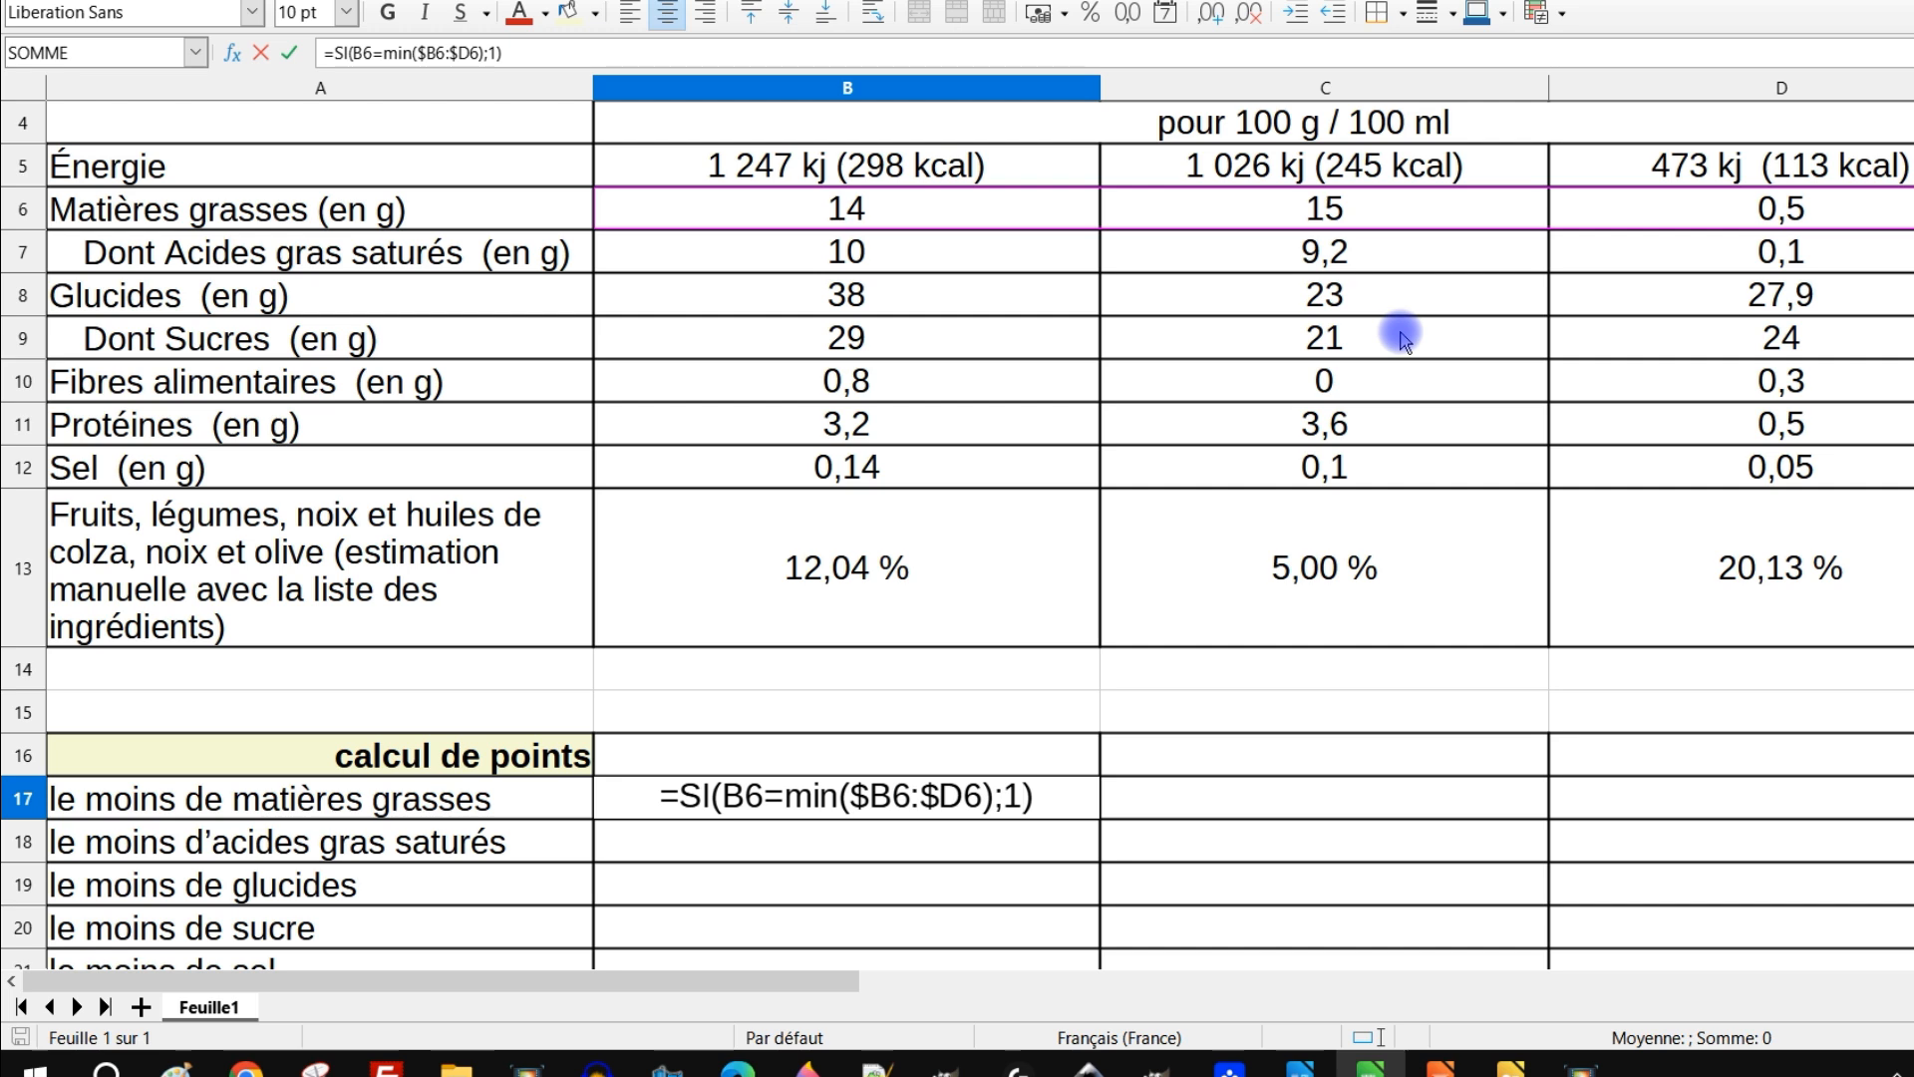
type(";0")
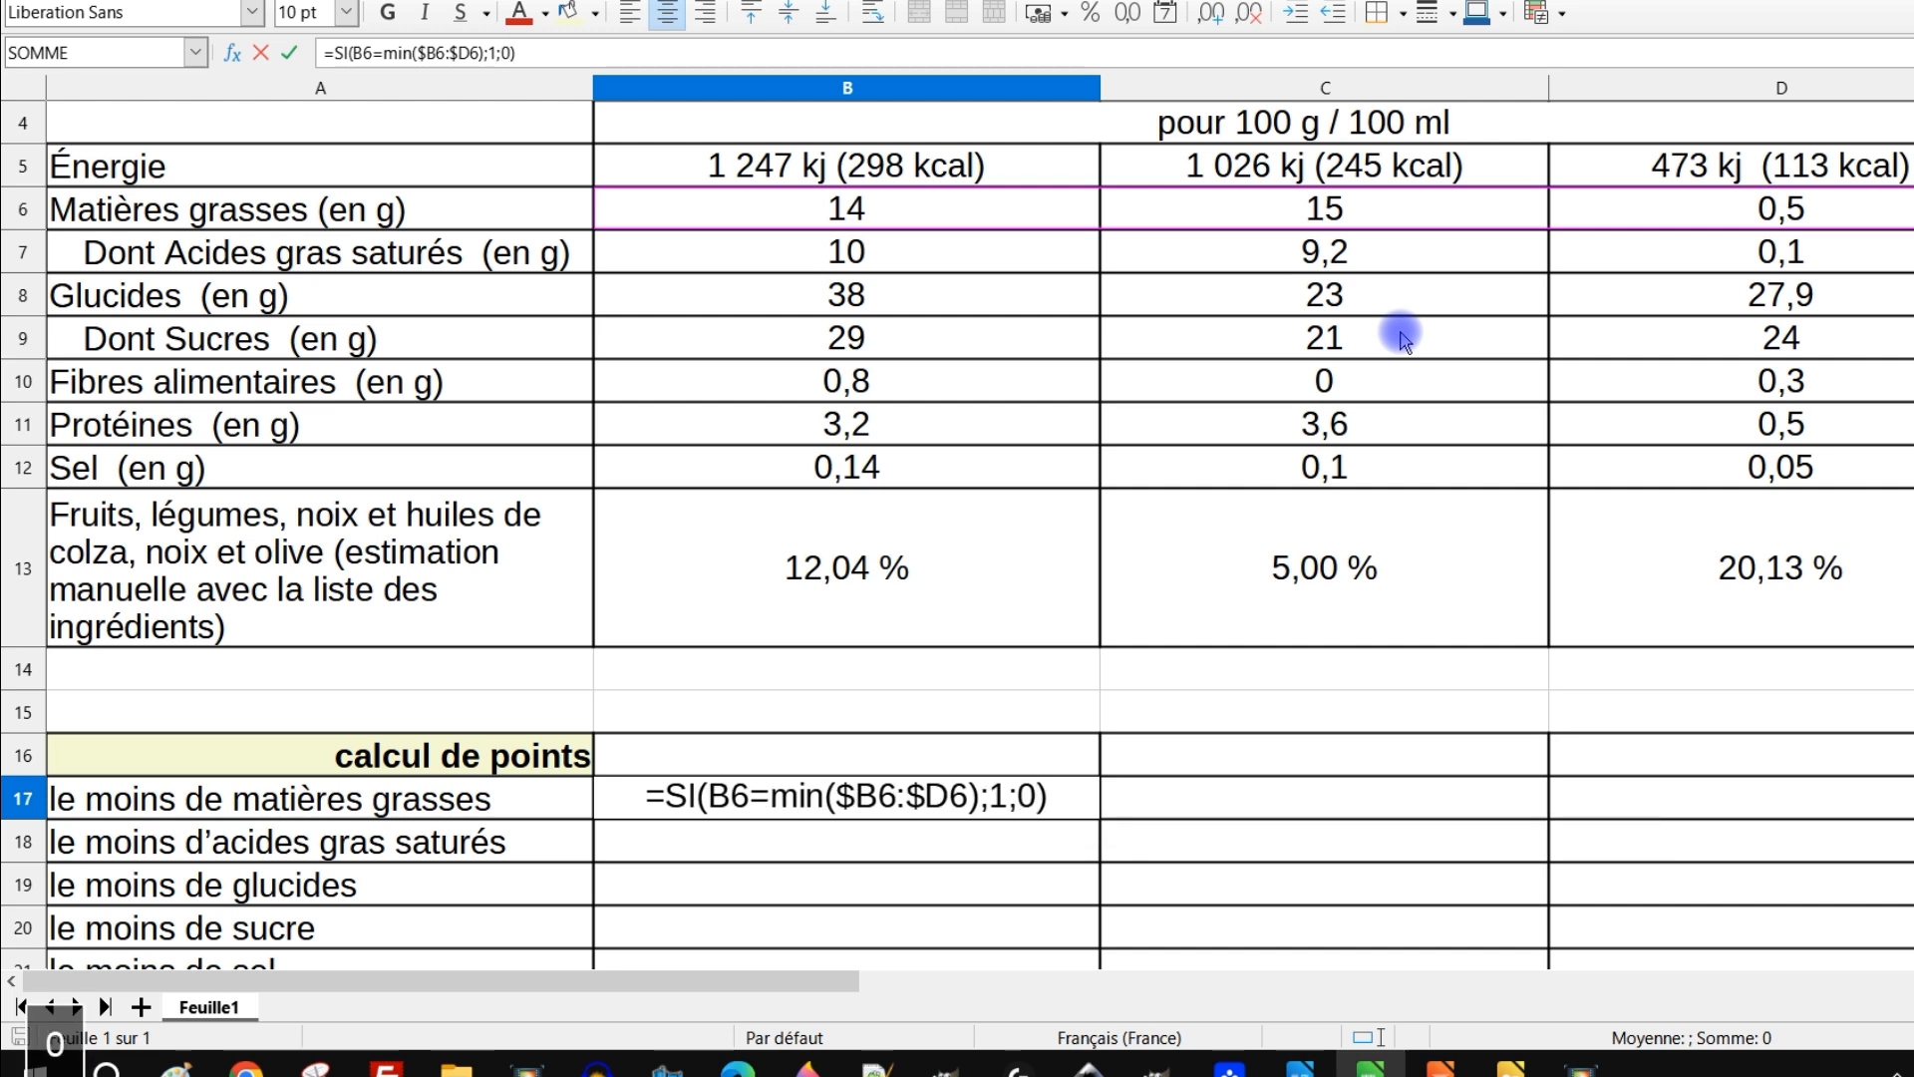
key("Return")
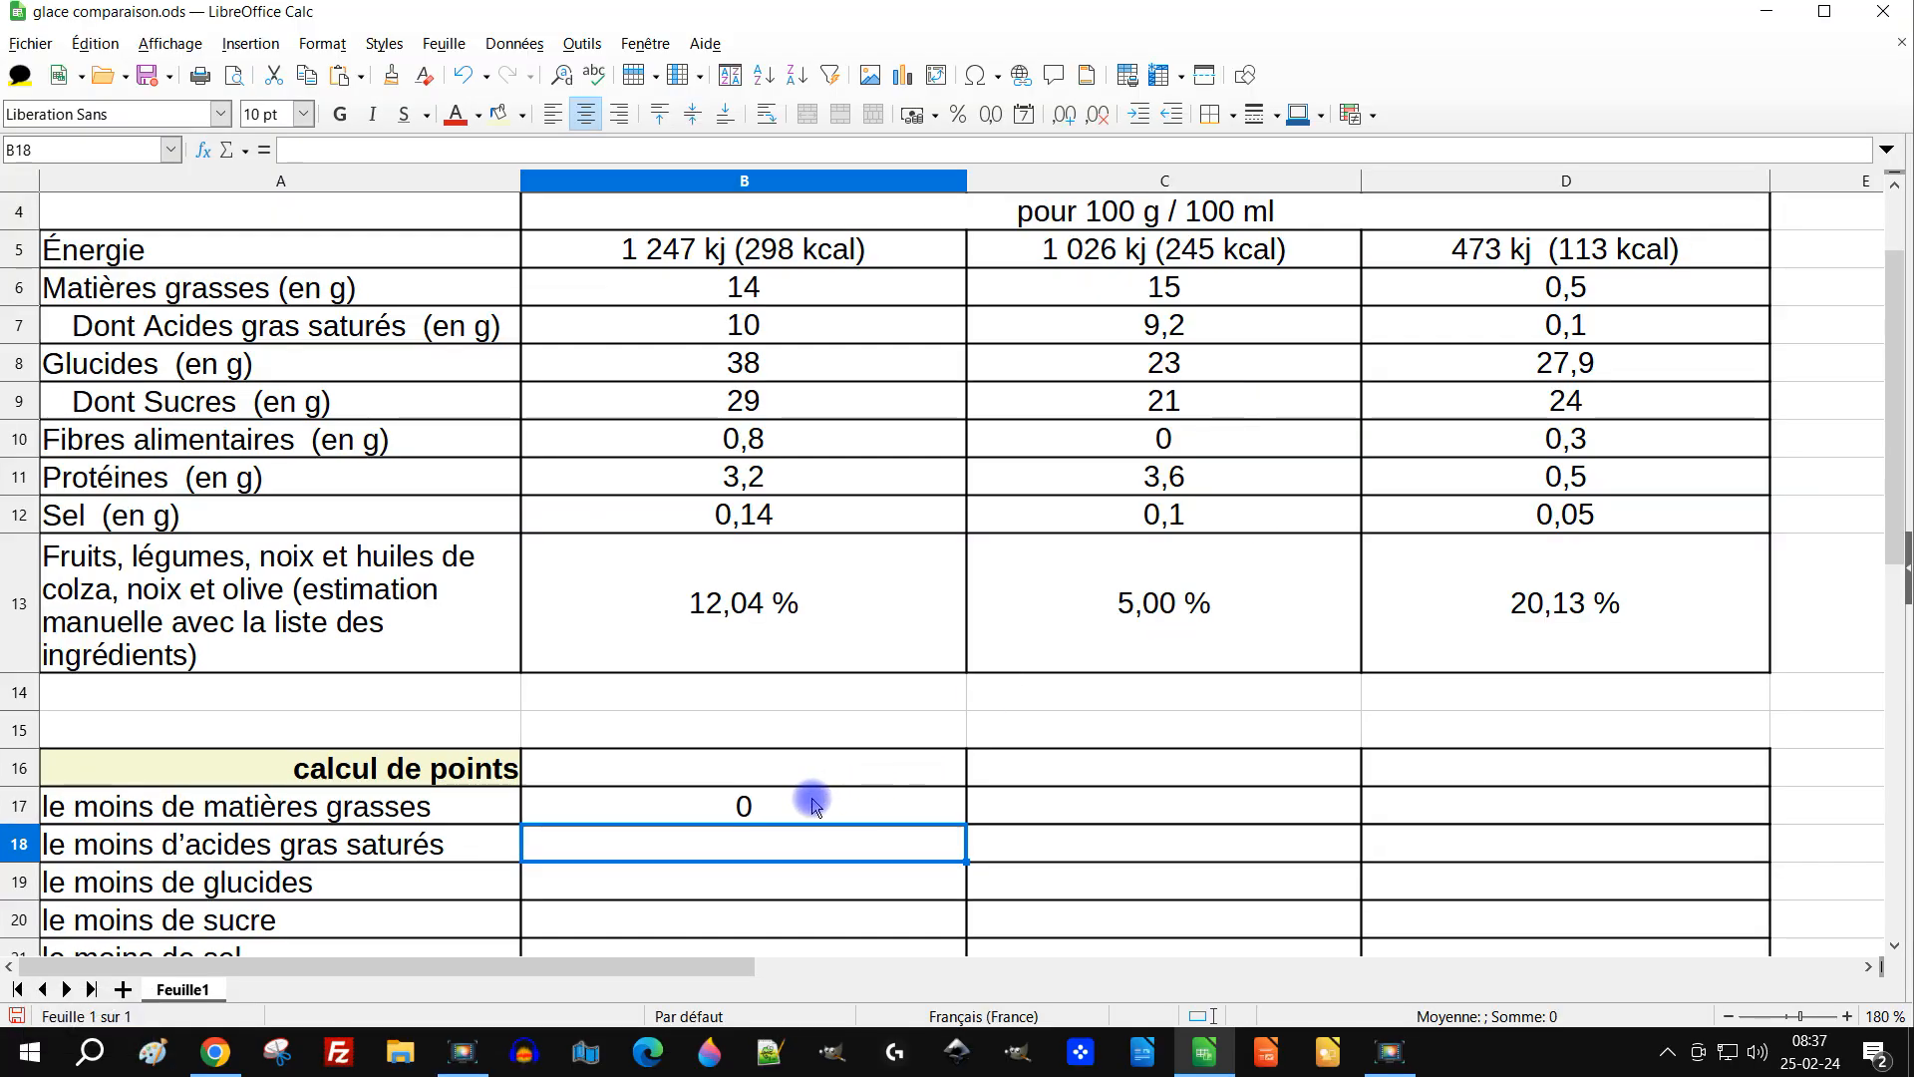
Copy the B17 formula across to D17, and fill the three cells down into the saturated fat row 18.
left_click(924, 791)
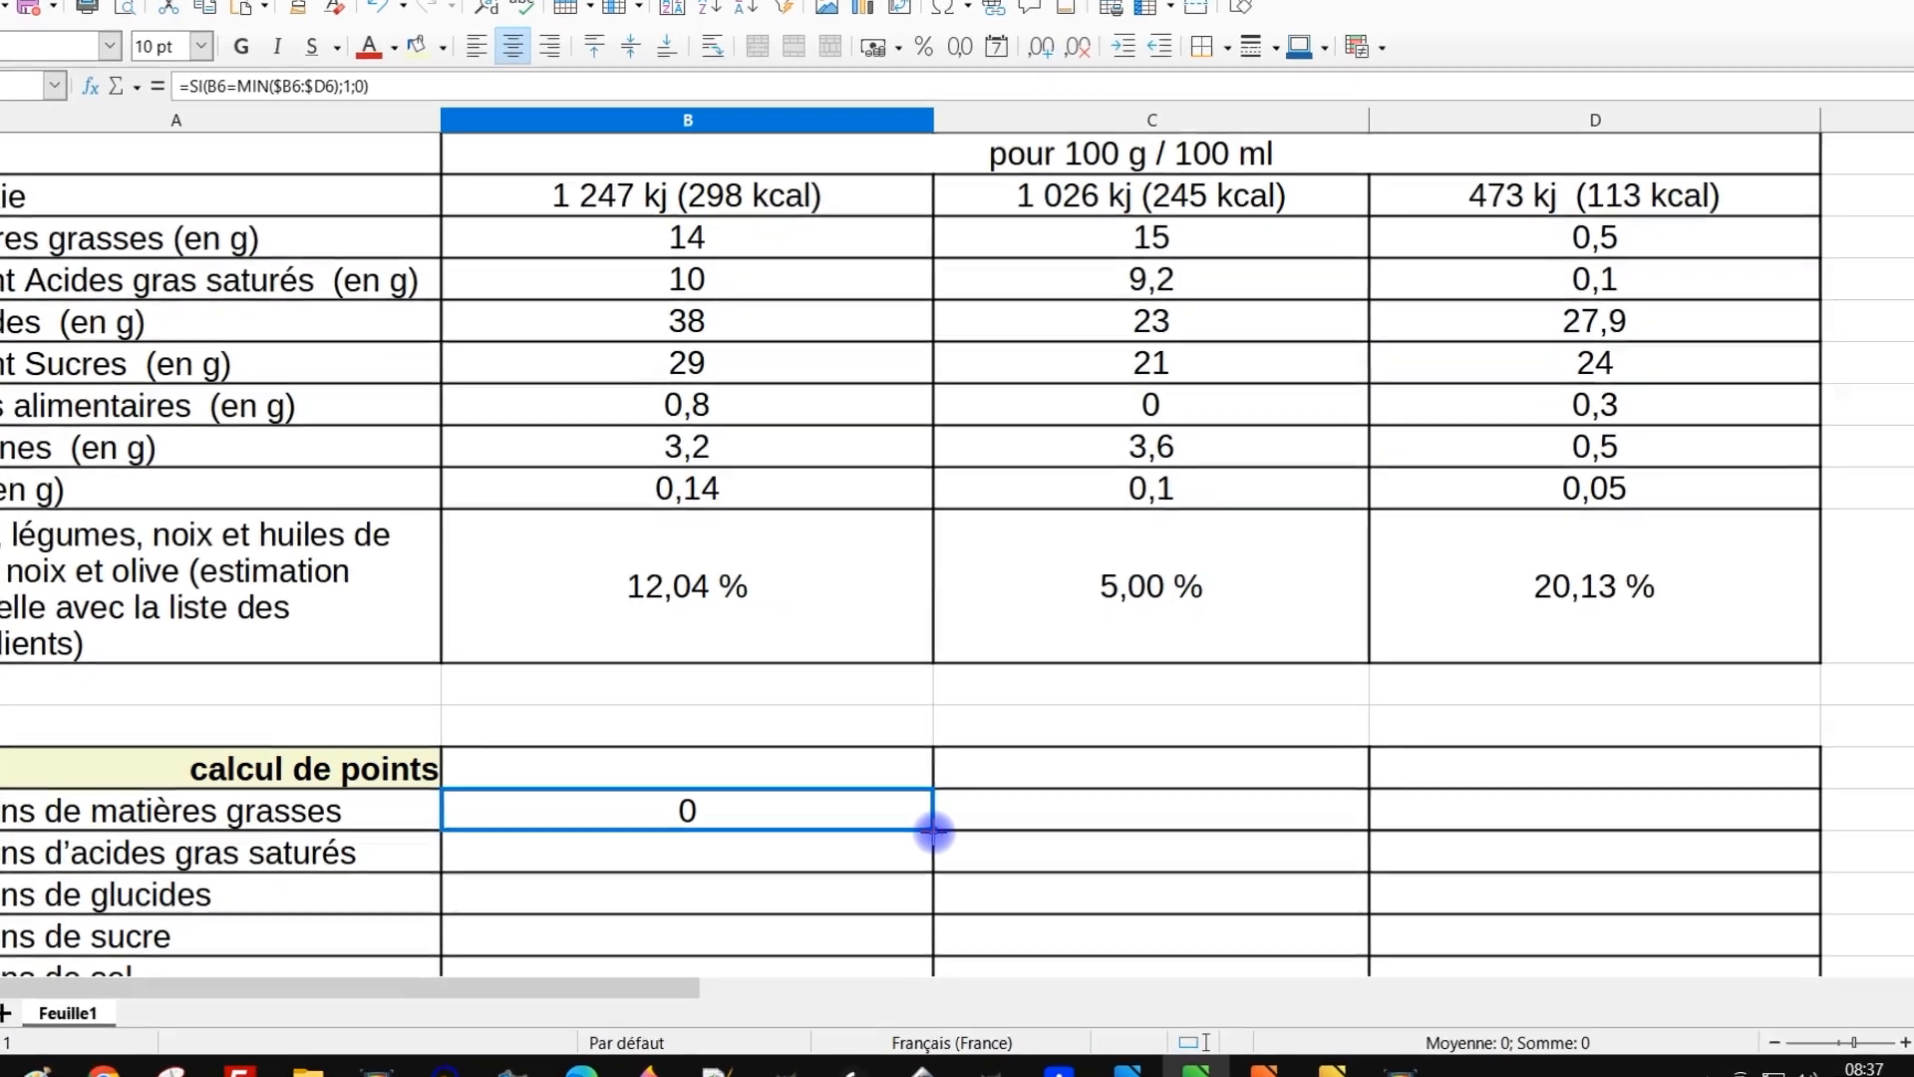
left_click_drag(964, 822, 1785, 838)
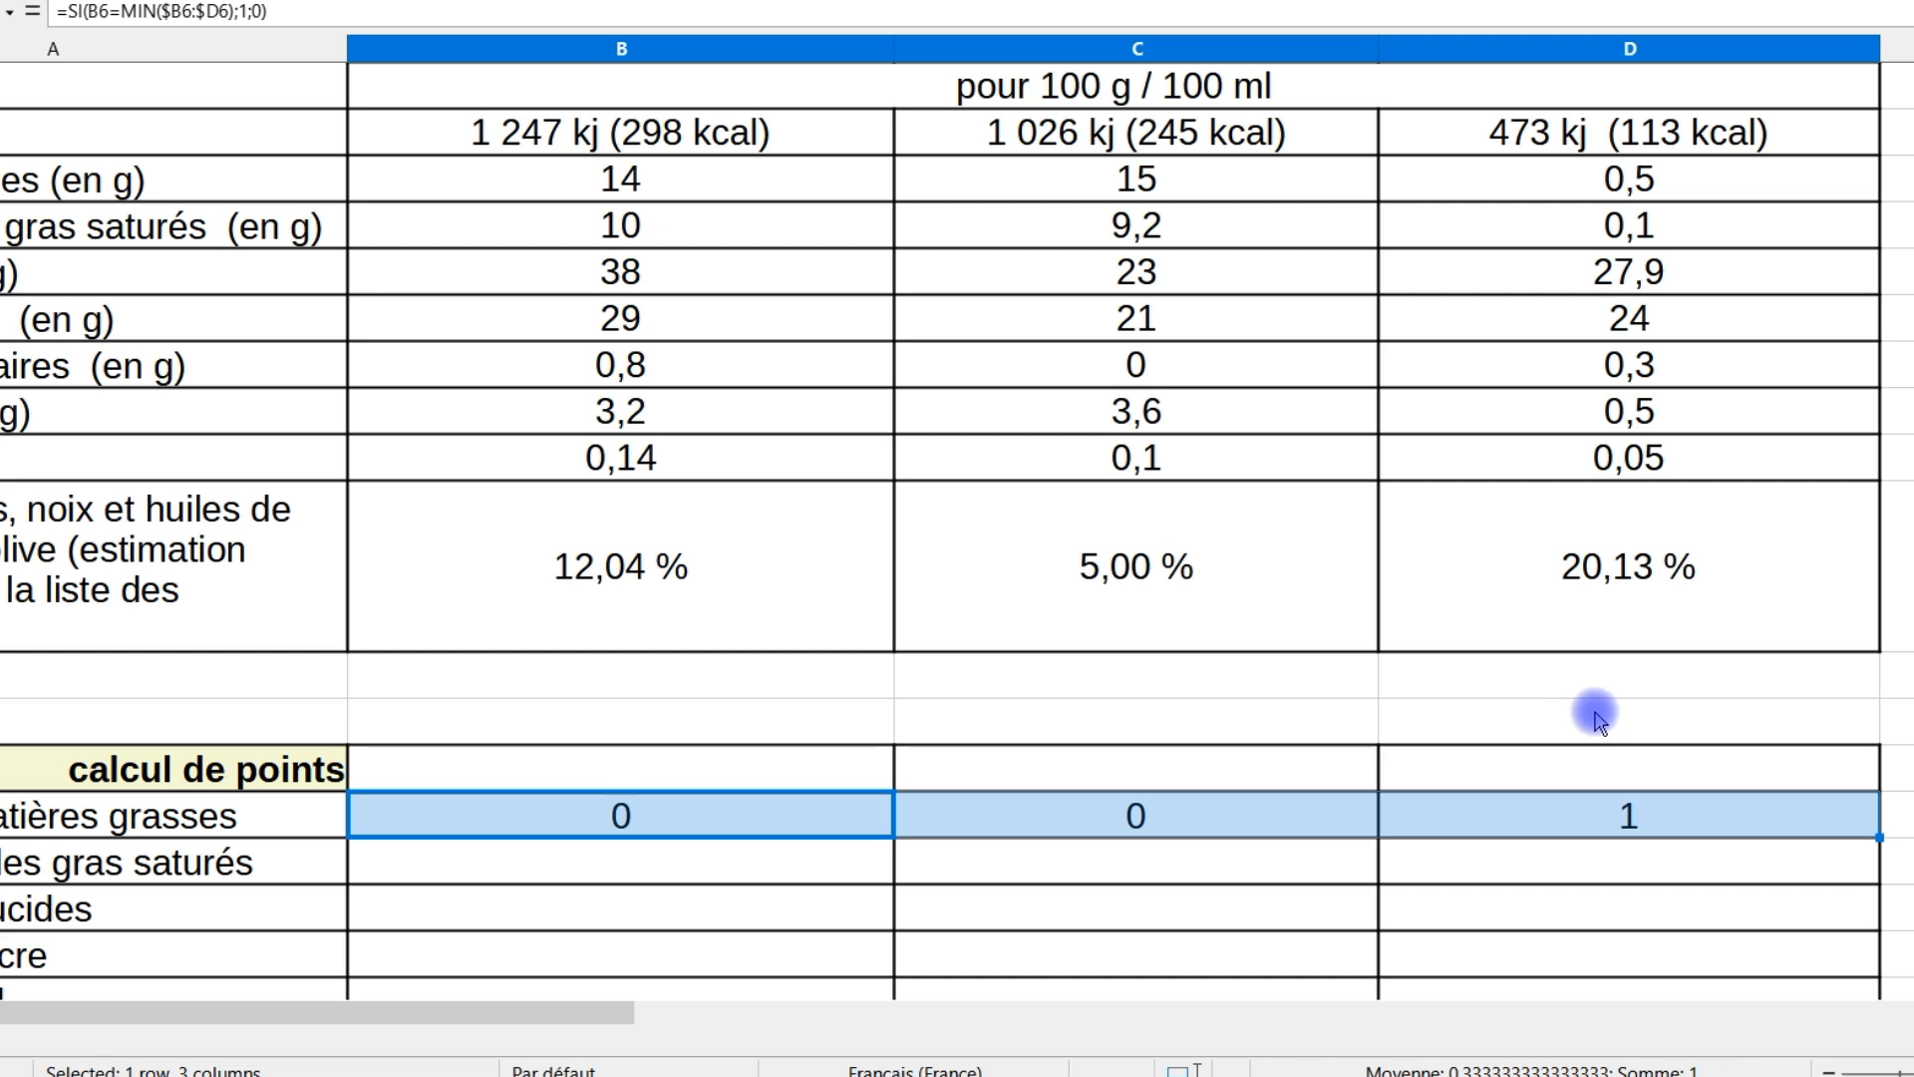
scroll(1595, 716, "down", 1)
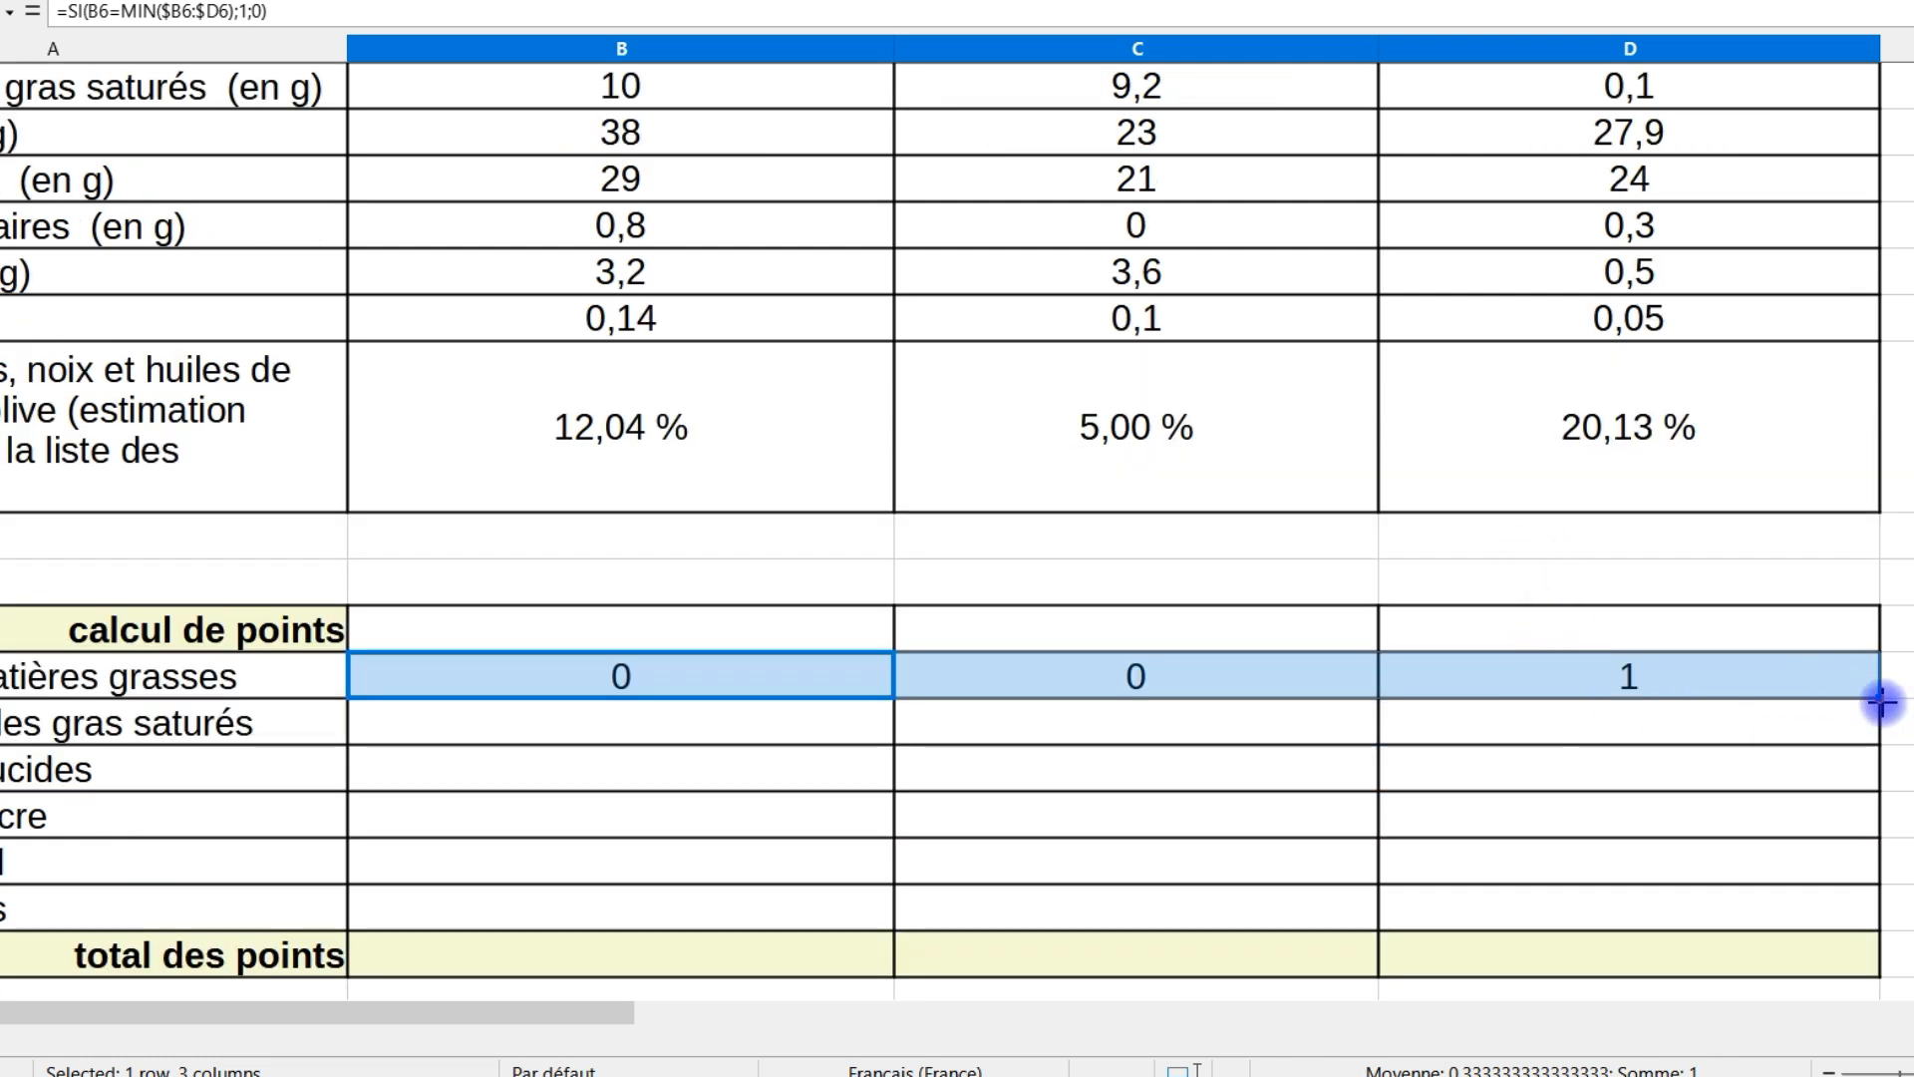
left_click_drag(1880, 701, 1874, 732)
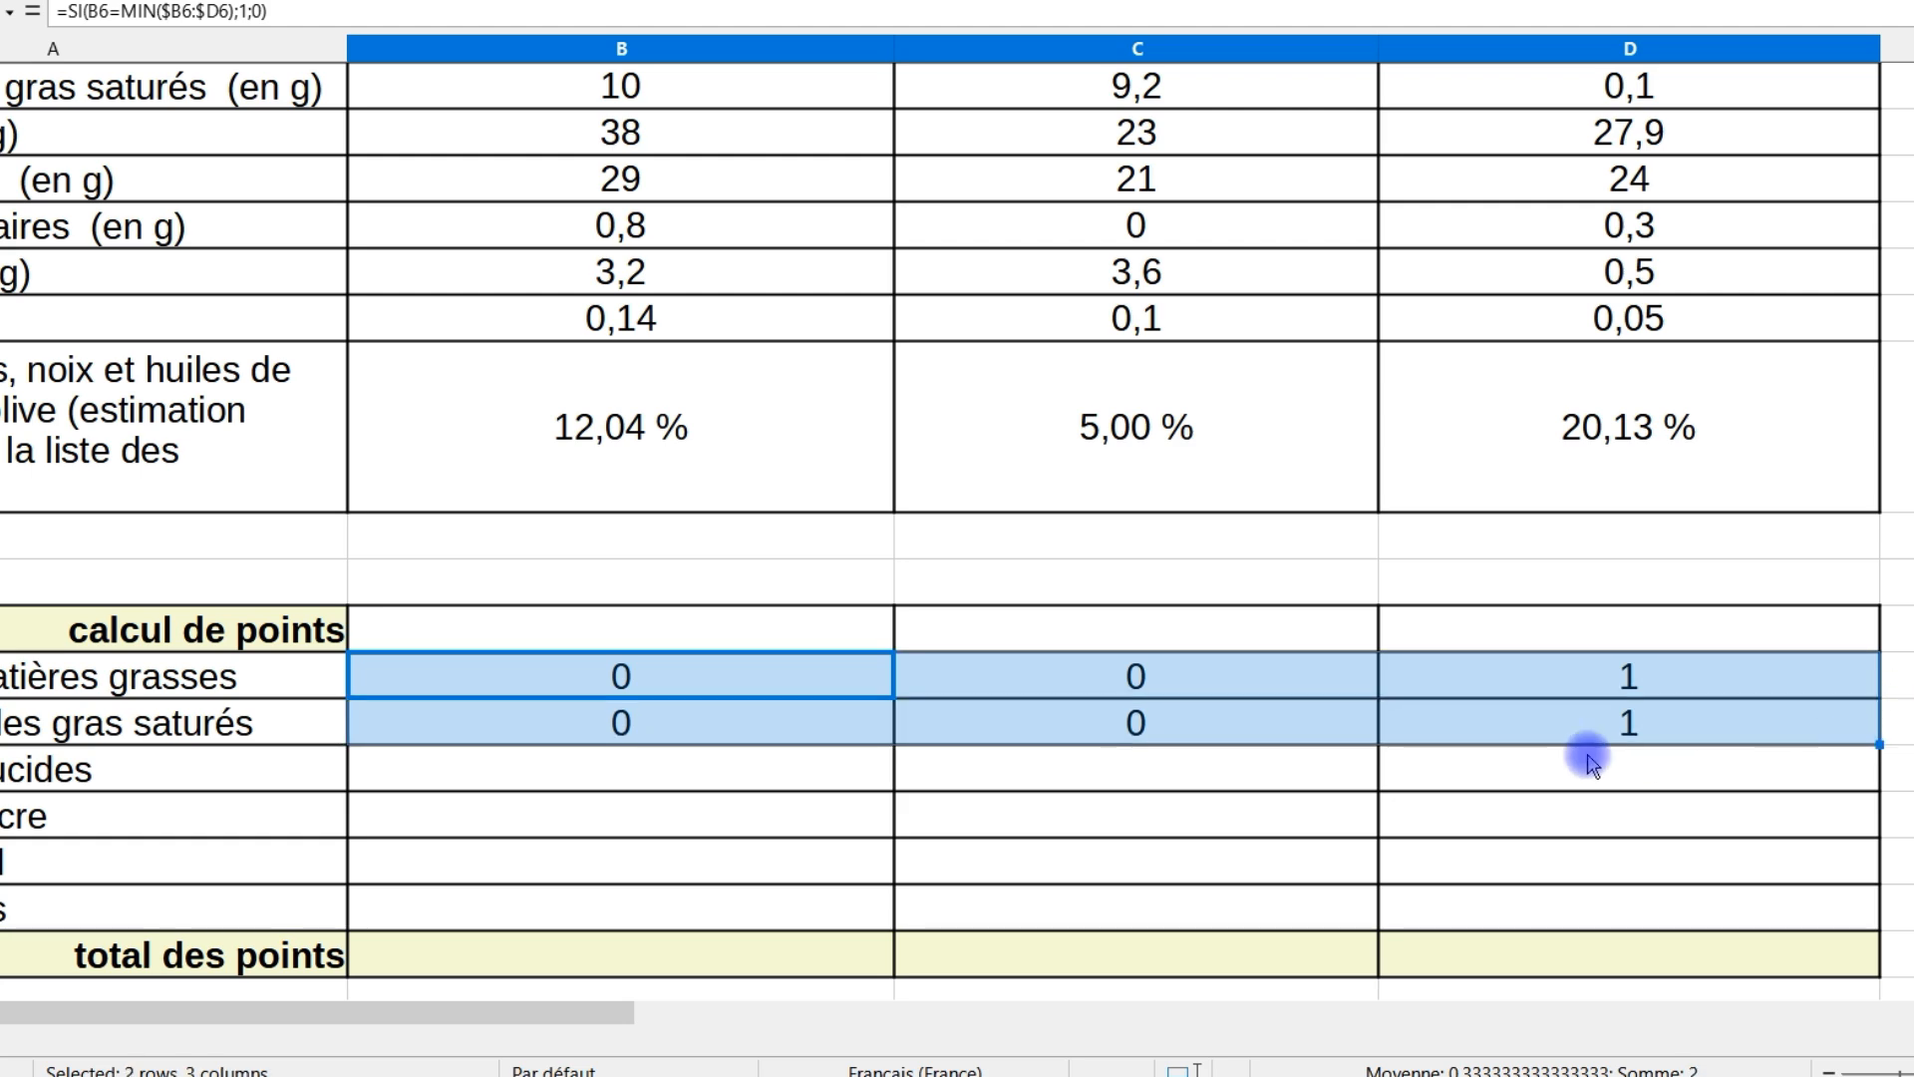
Check which cells the copied formula in B18 refers to, leaving it unchanged.
scroll(638, 743, "up", 1)
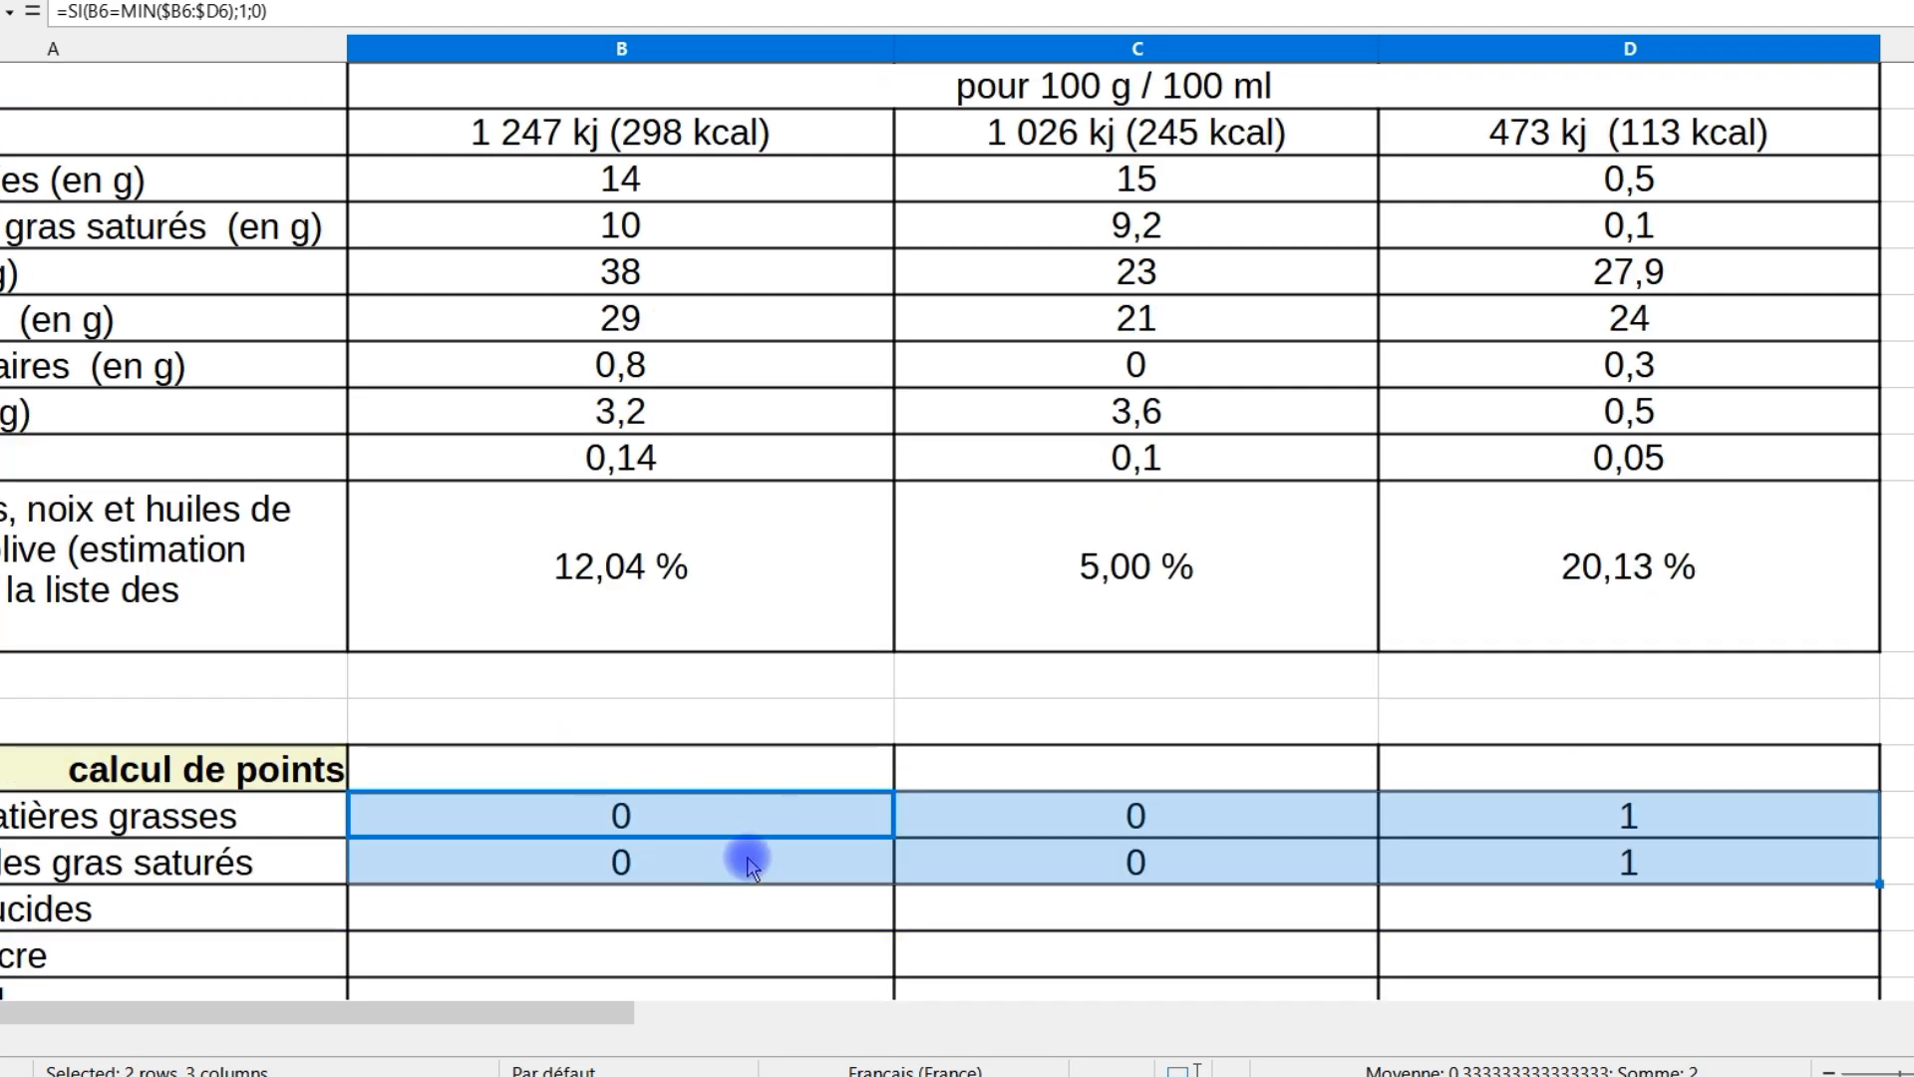
left_click(718, 870)
double_click(718, 863)
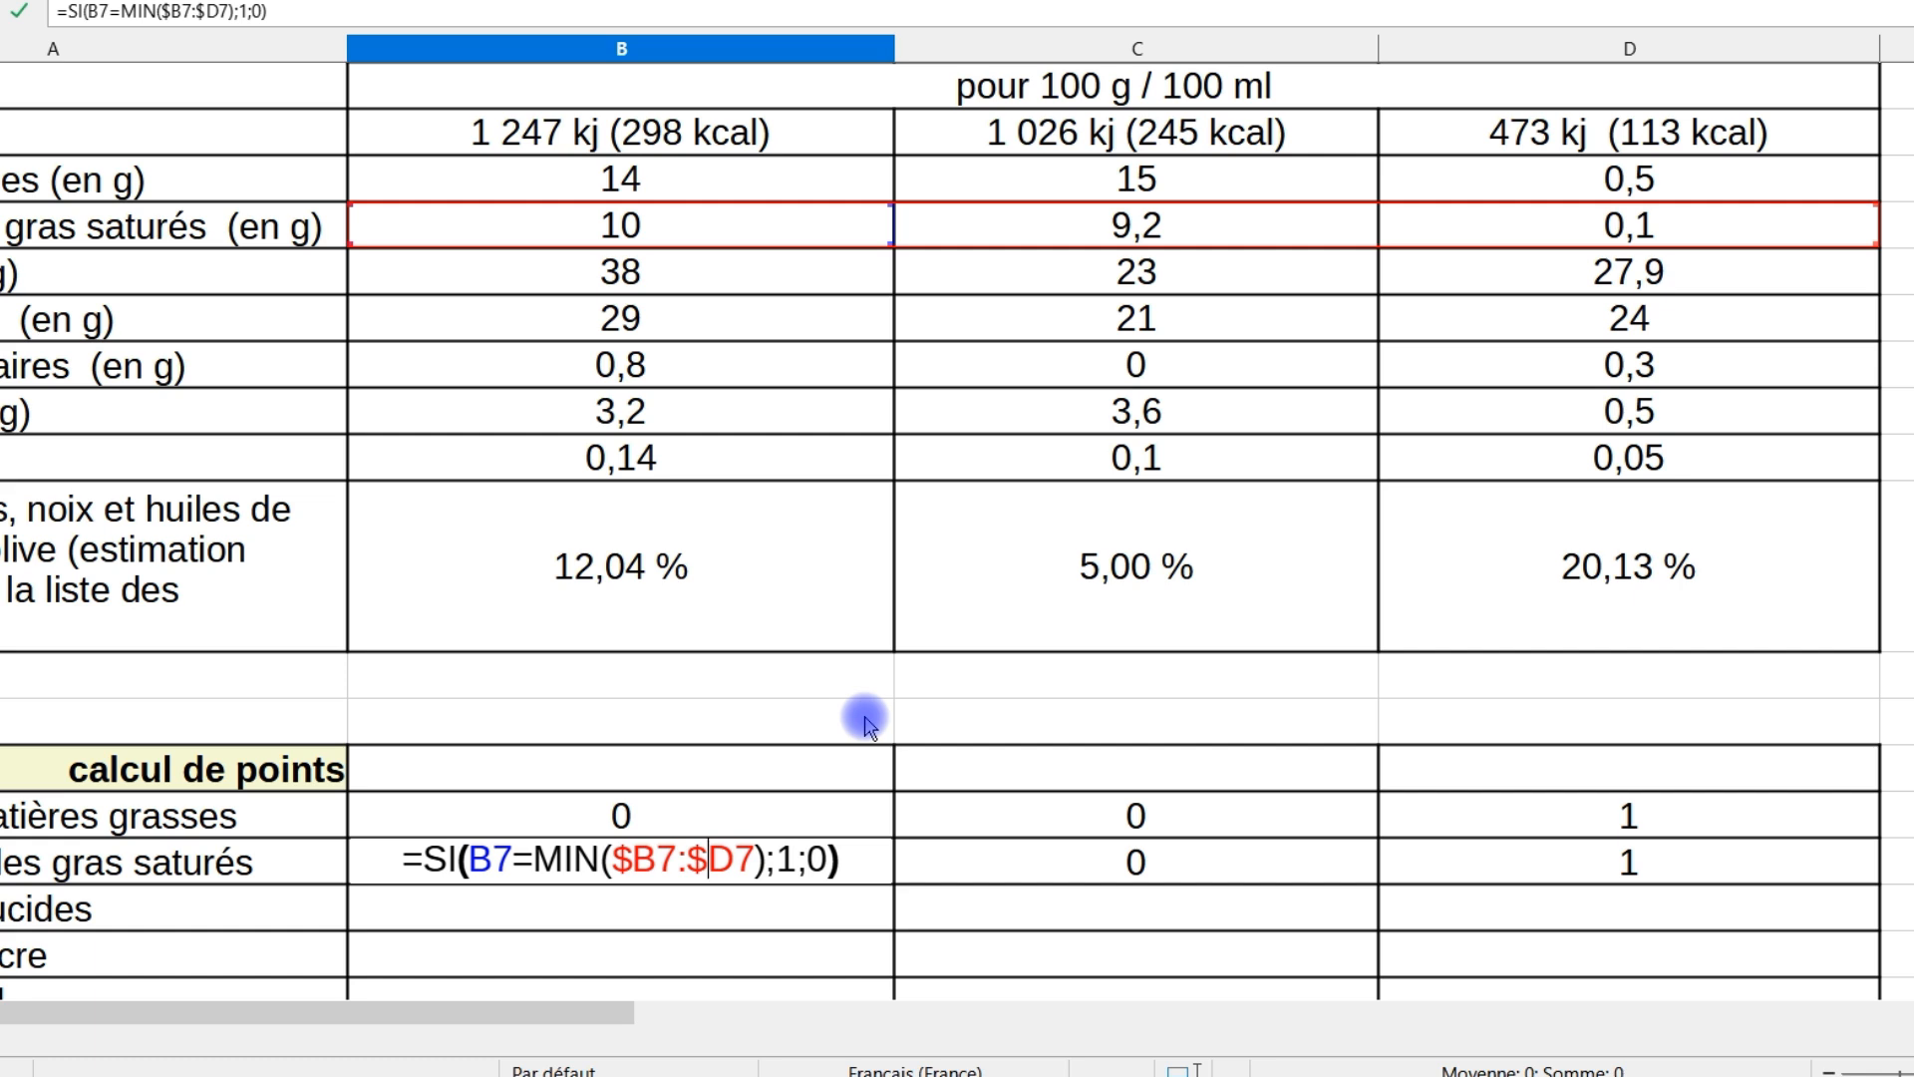
key("Return")
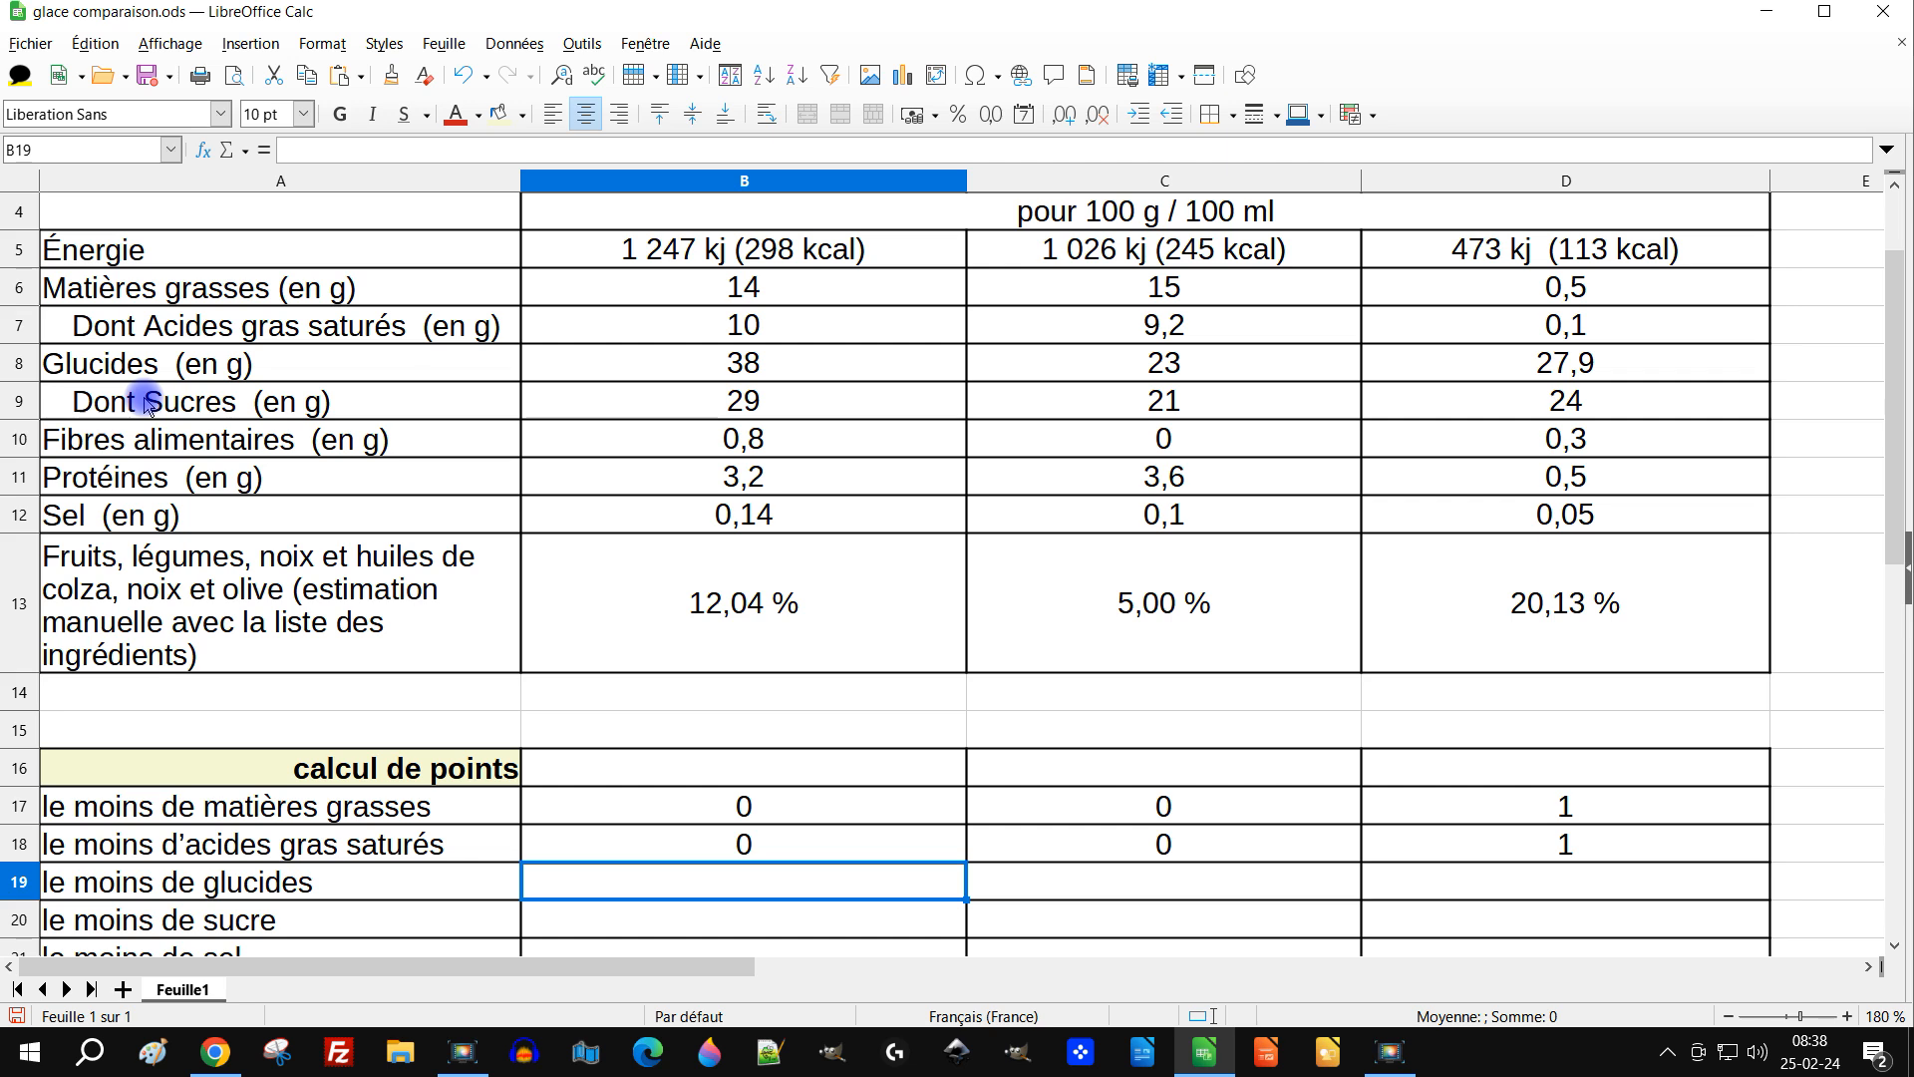
Fill the formulas of B18:D18 down through the carbohydrate and sugar rows to row 20.
scroll(713, 610, "down", 1)
left_click_drag(666, 733, 1546, 718)
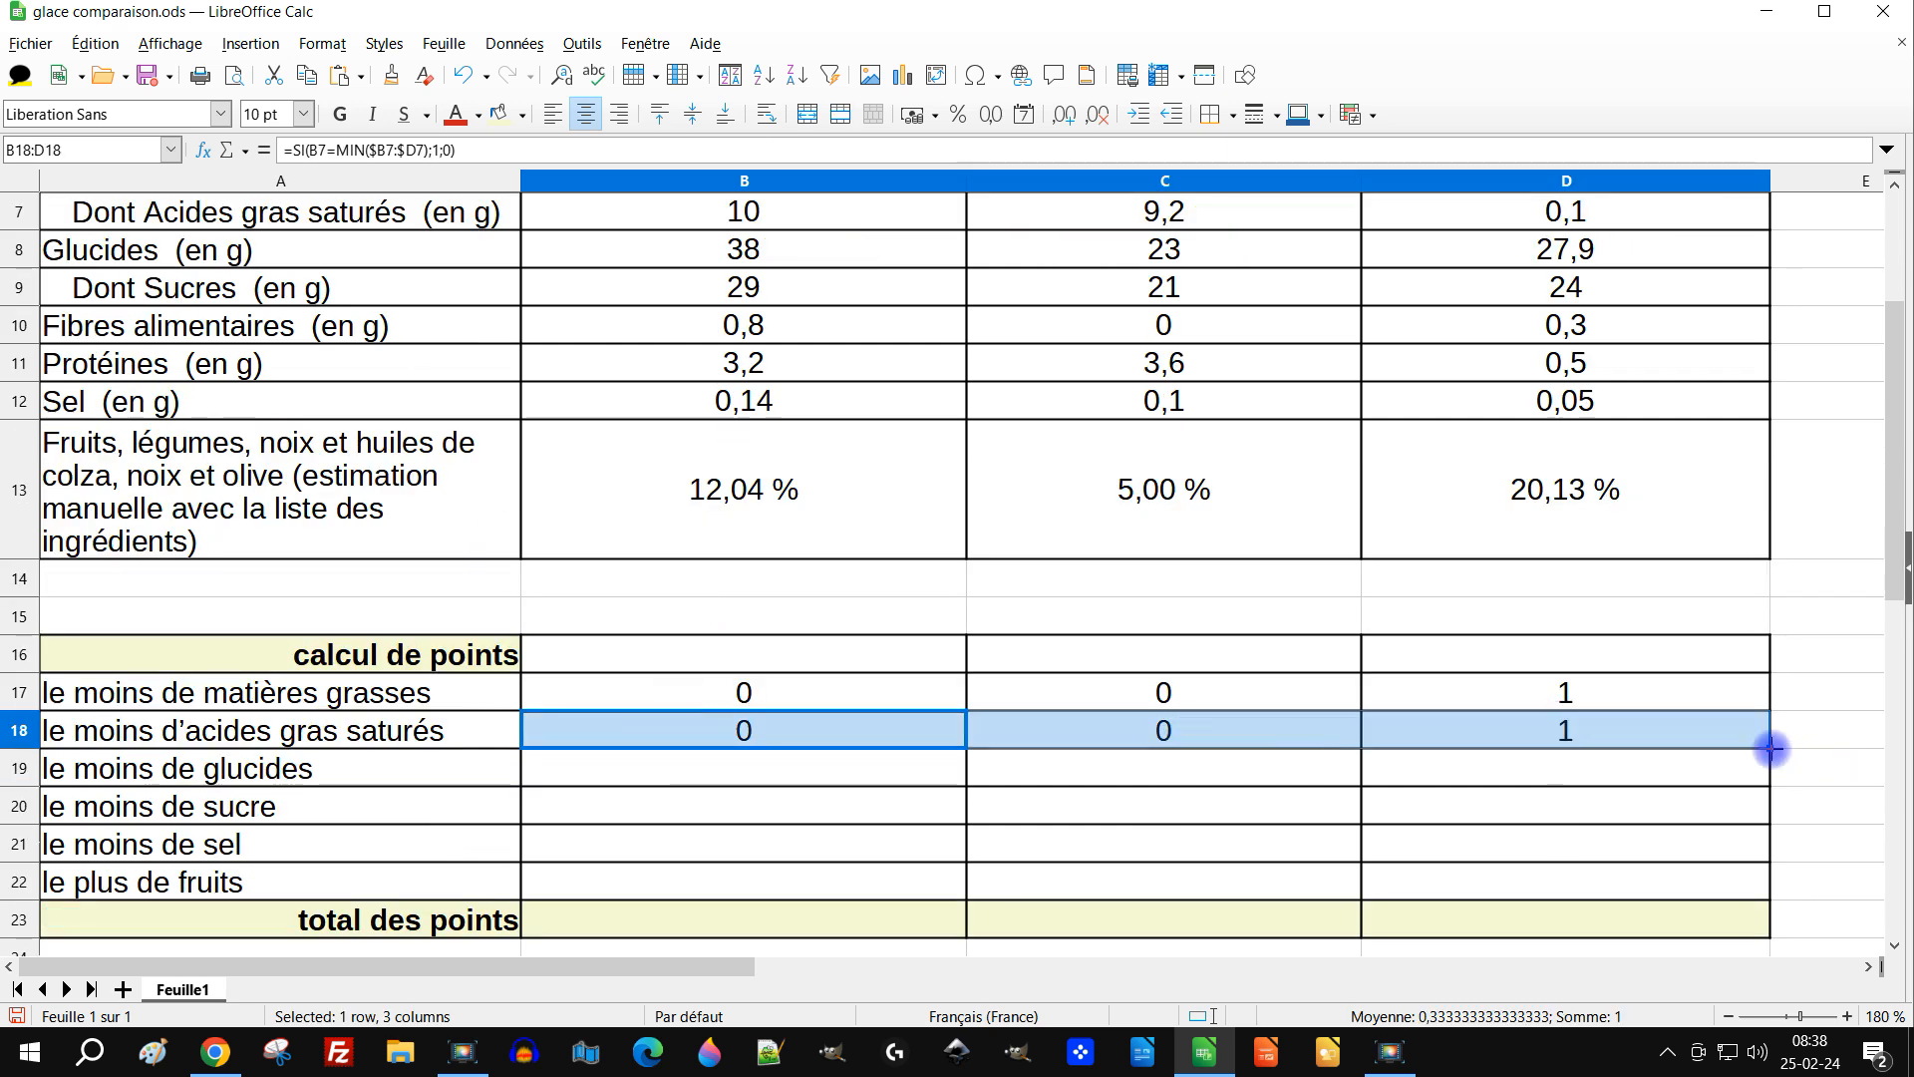
left_click_drag(1770, 748, 1743, 820)
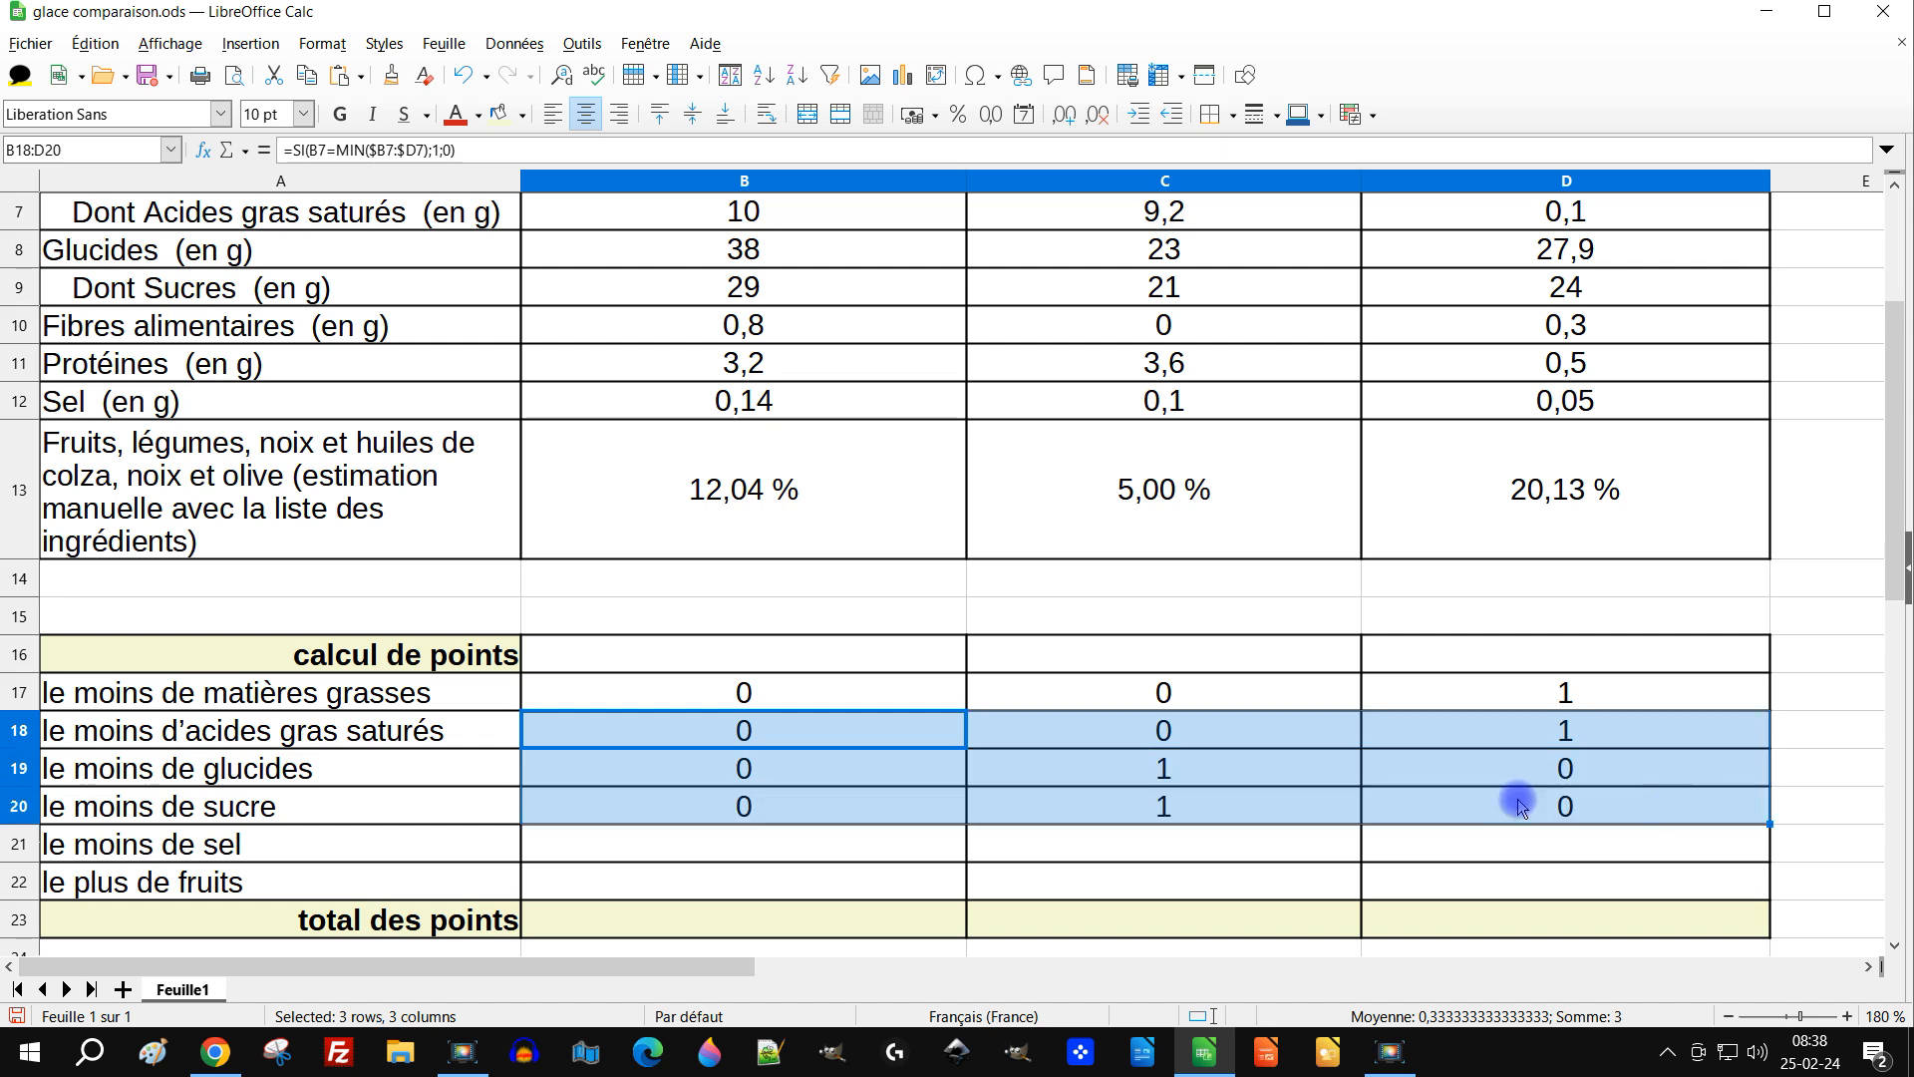
Check the cell references of the sugar formula in C20 against the nutrition table.
left_click(1199, 793)
double_click(1196, 797)
left_click(1148, 803)
scroll(1162, 766, "up", 1)
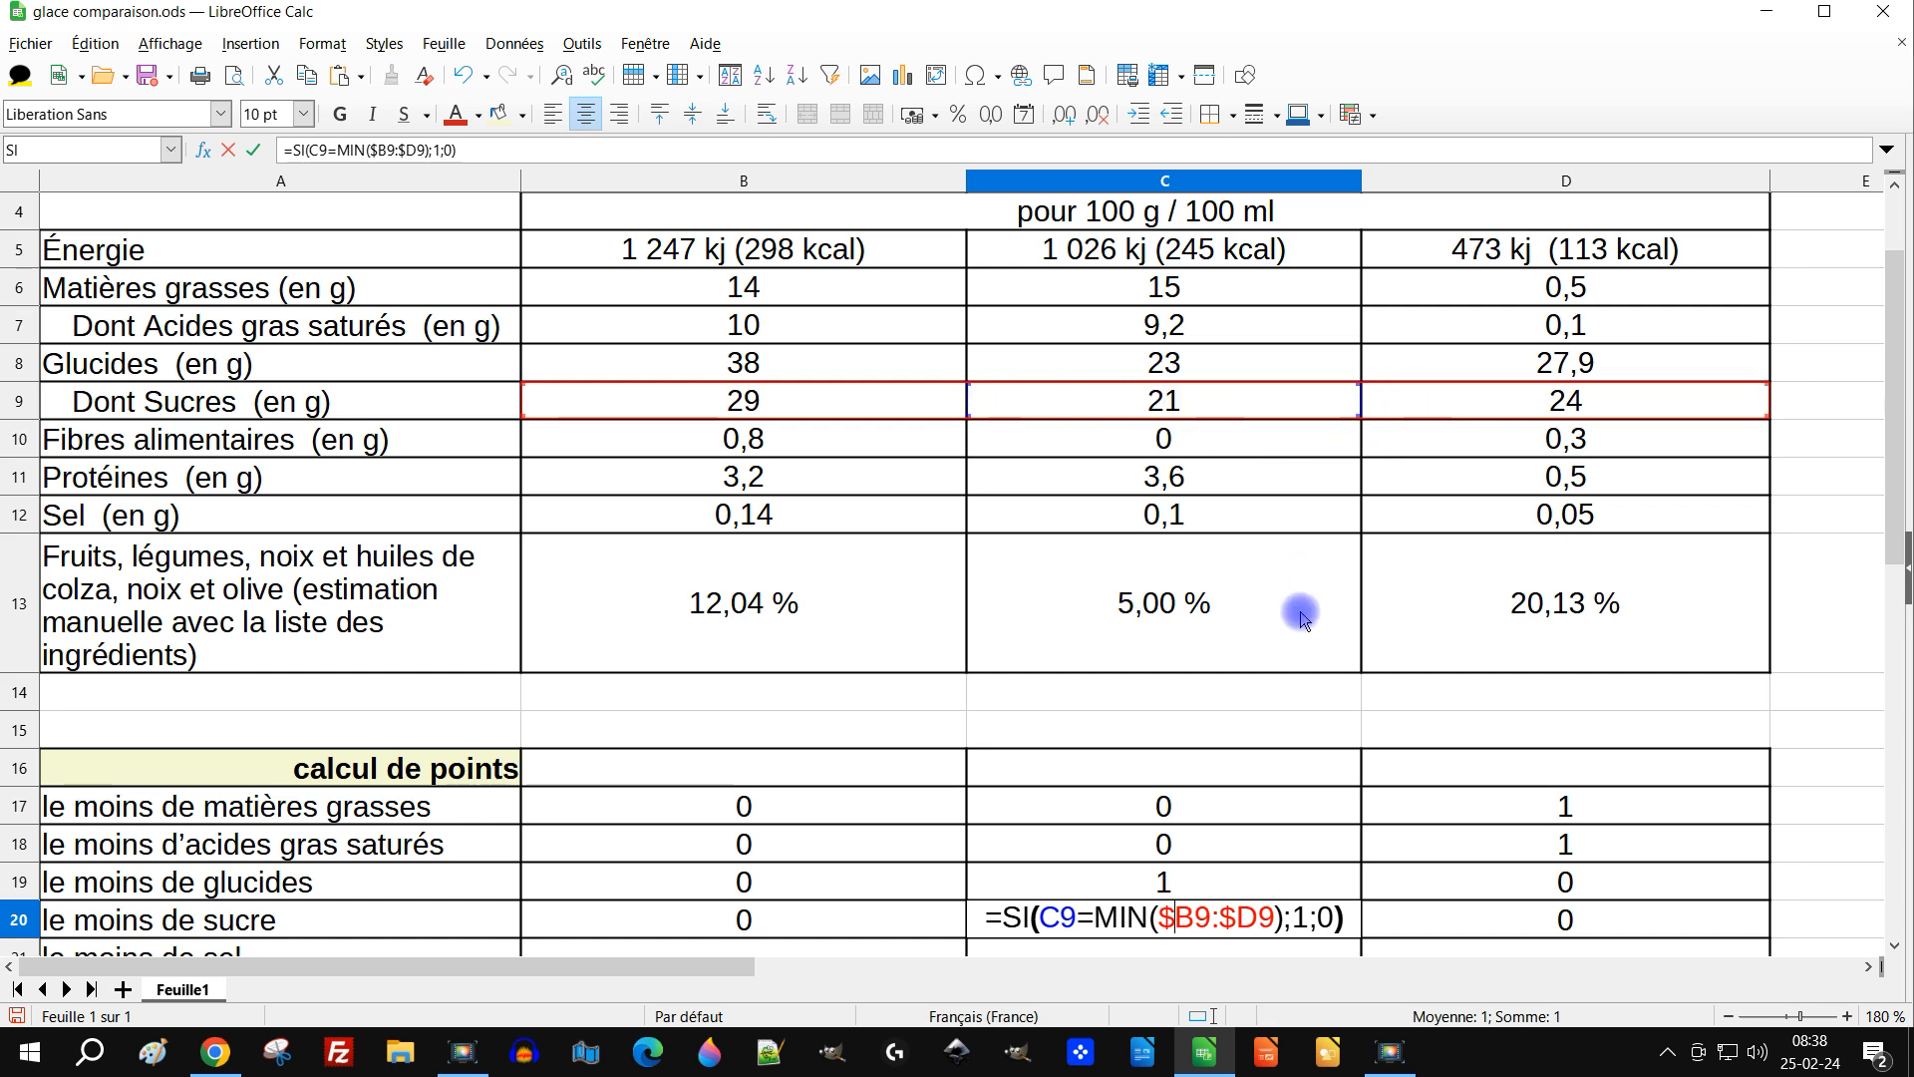
key("Return")
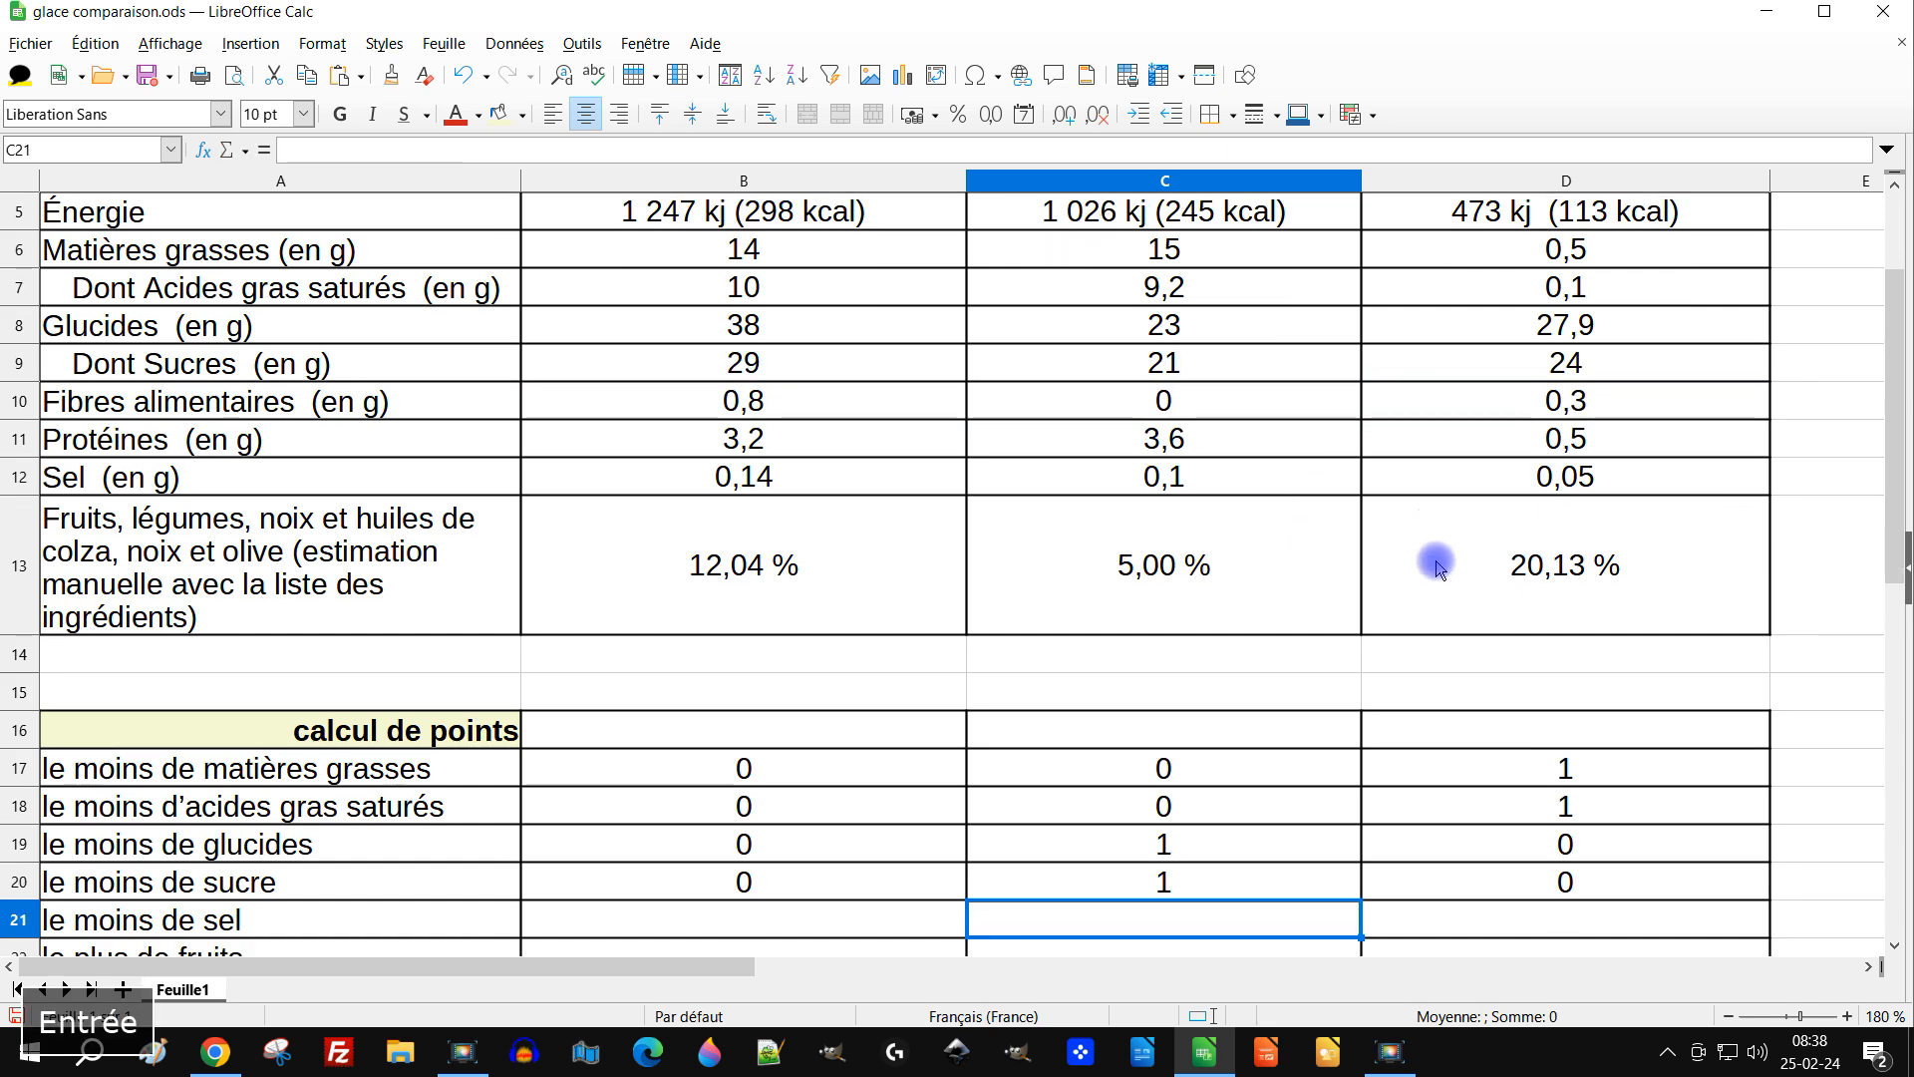
Fill the sugar formulas of B20:D20 down into the salt row 21.
scroll(1396, 589, "down", 2)
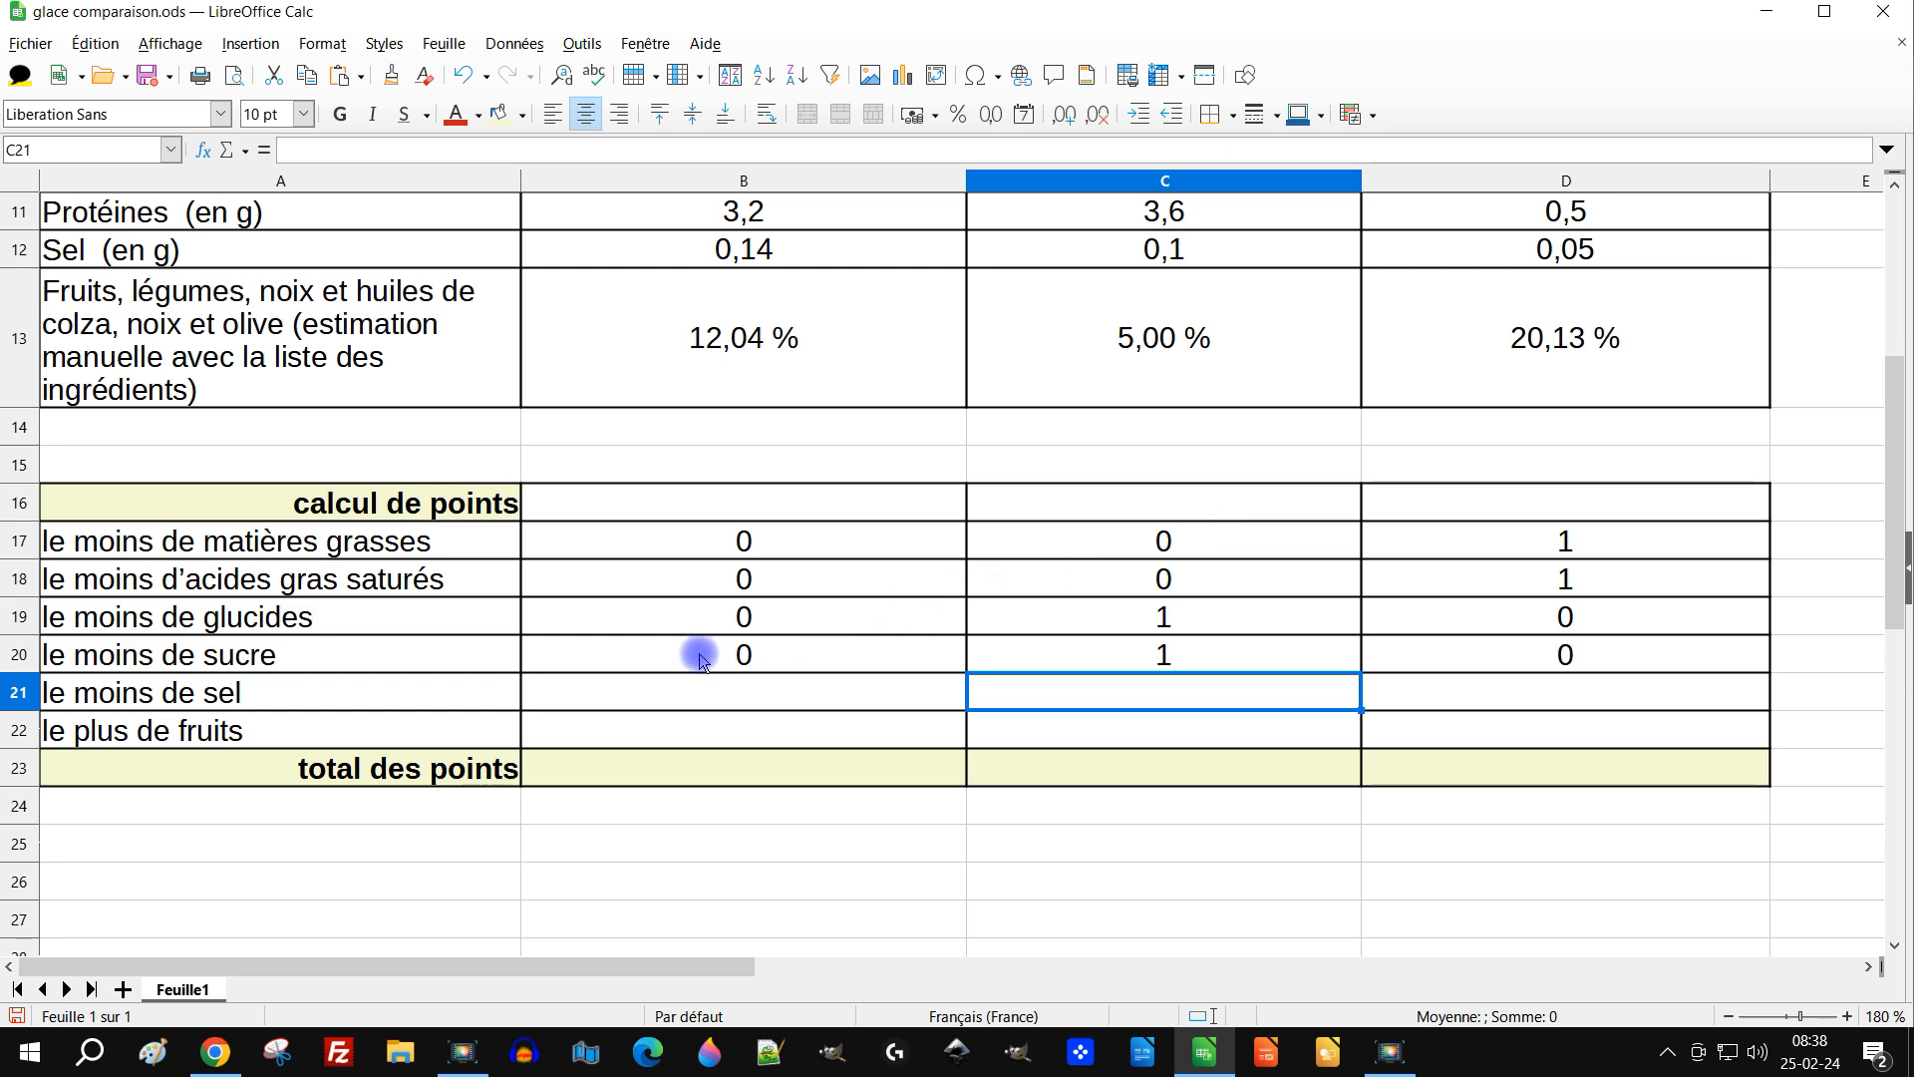
scroll(714, 610, "up", 1)
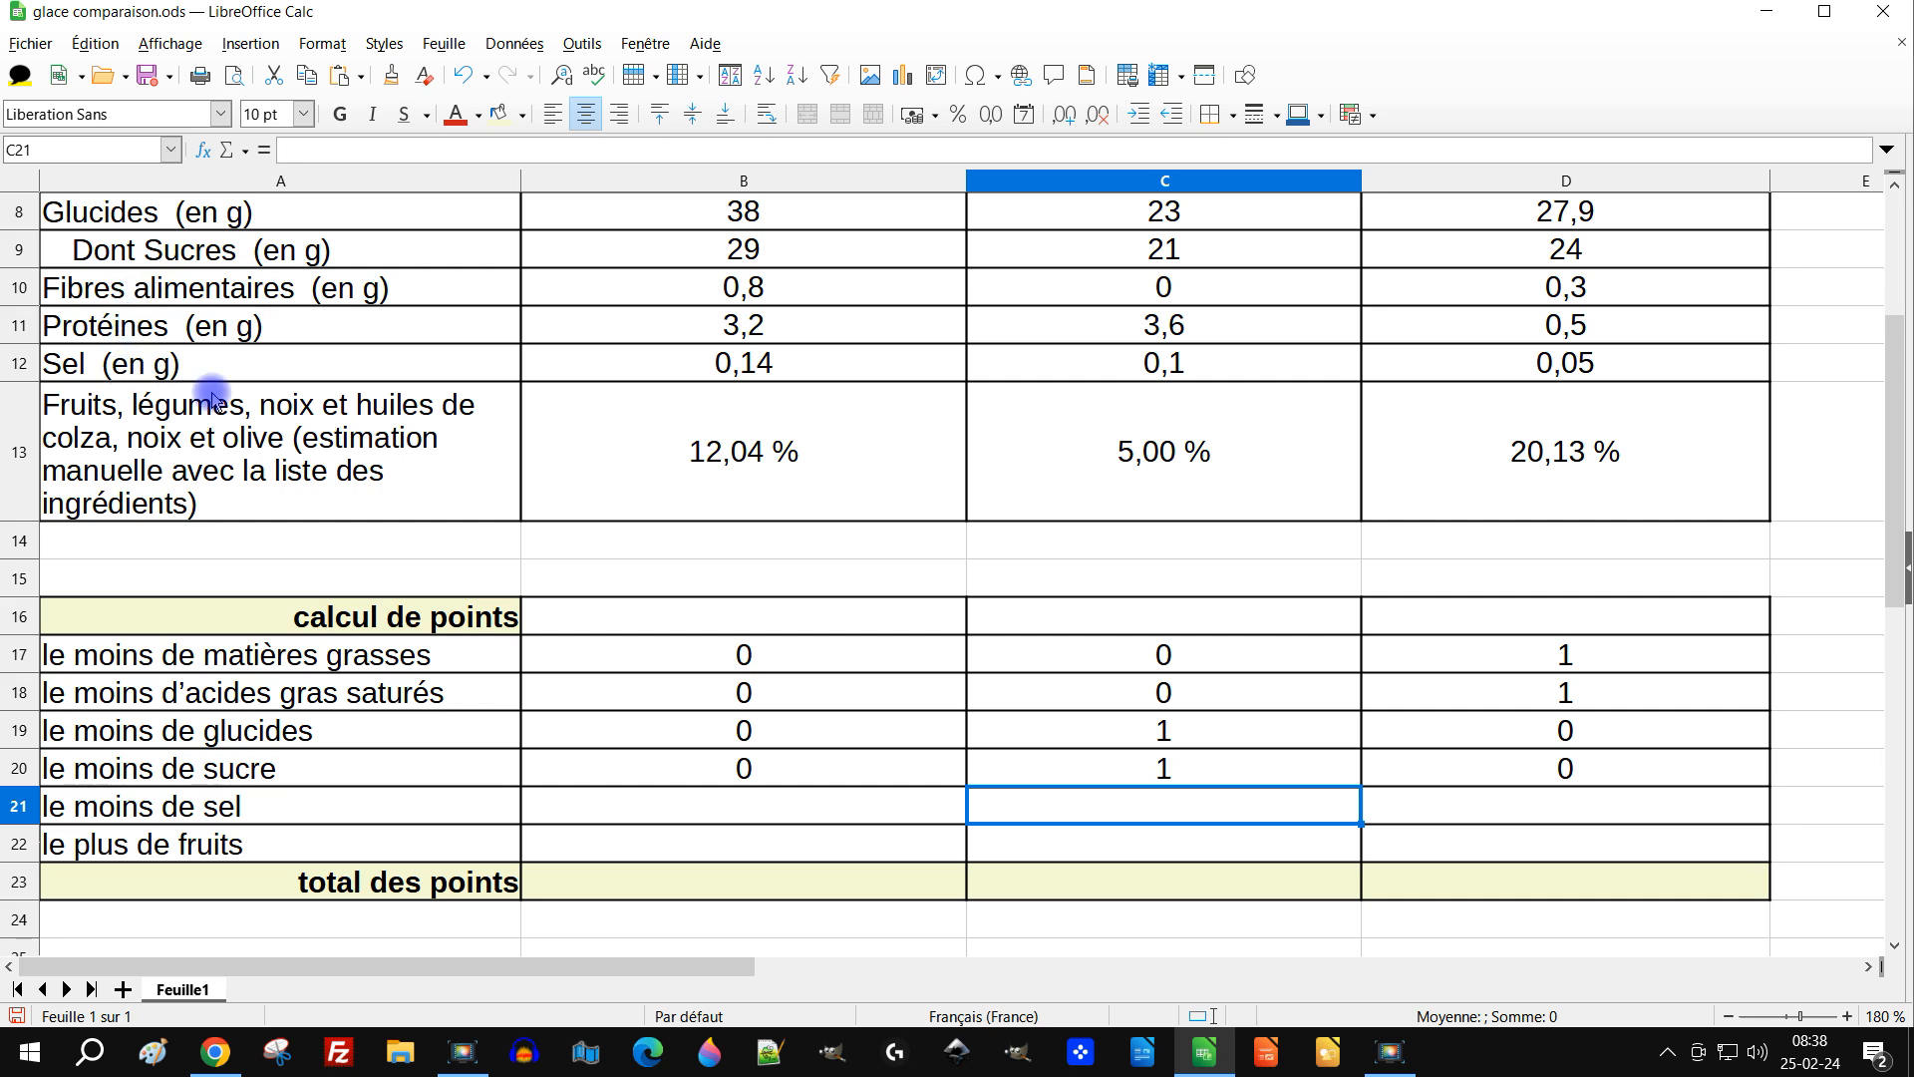
left_click_drag(733, 775, 1578, 777)
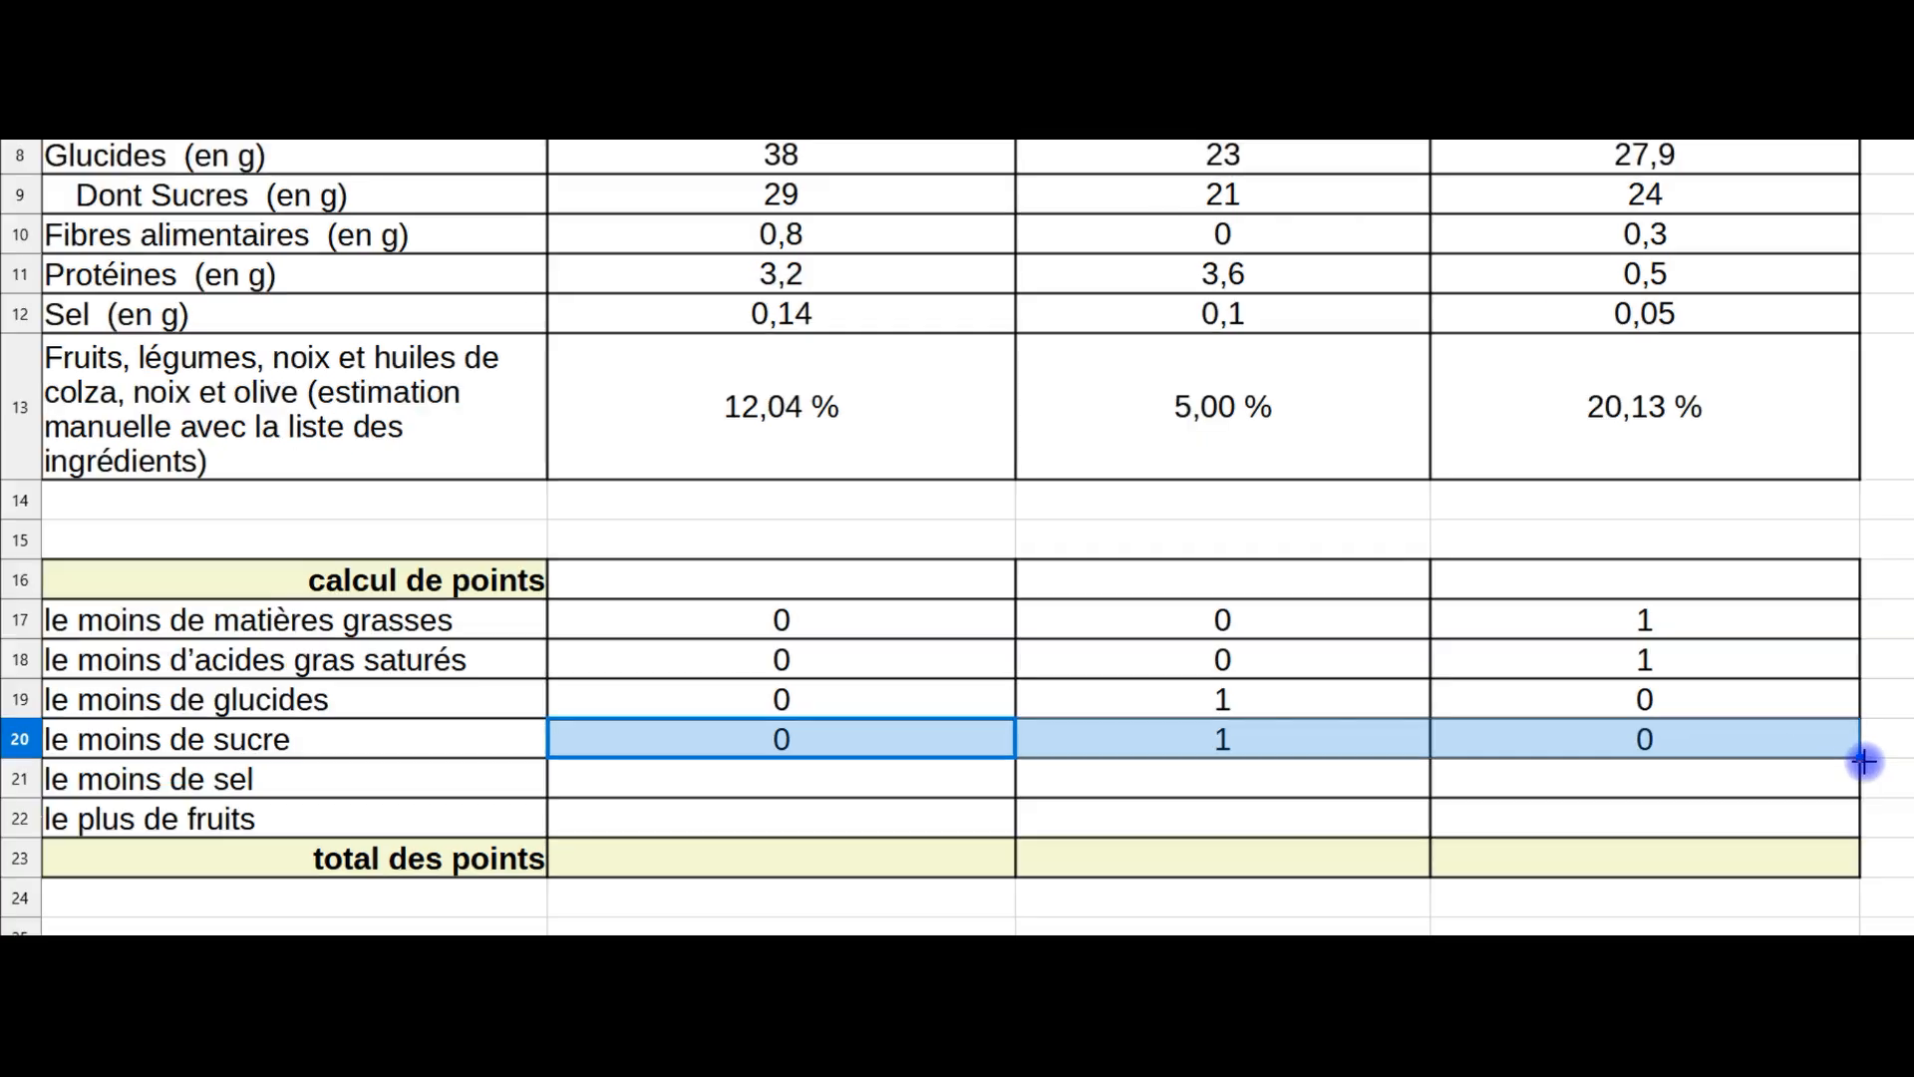
left_click_drag(1861, 760, 1850, 803)
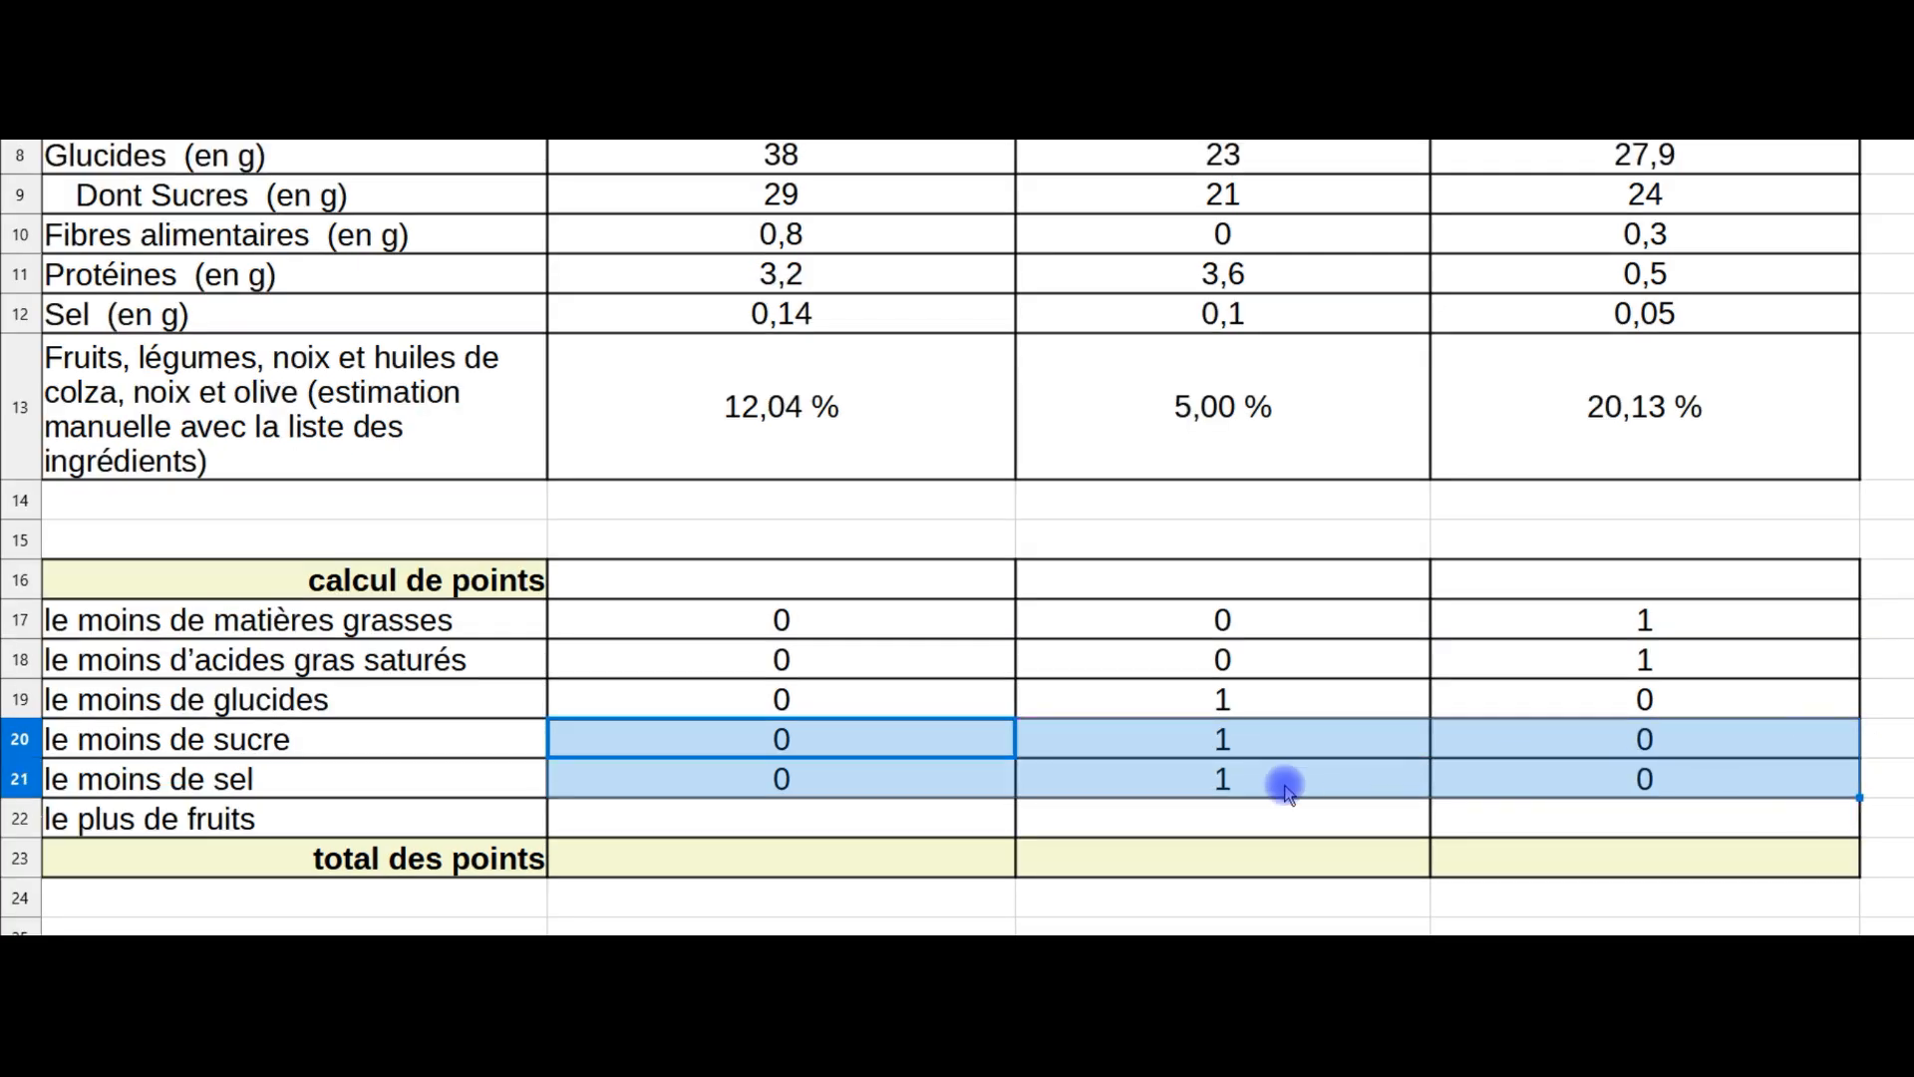
Correct the salt formula in C21 so that it compares C12 with the minimum of $B12:$D12.
left_click(1286, 780)
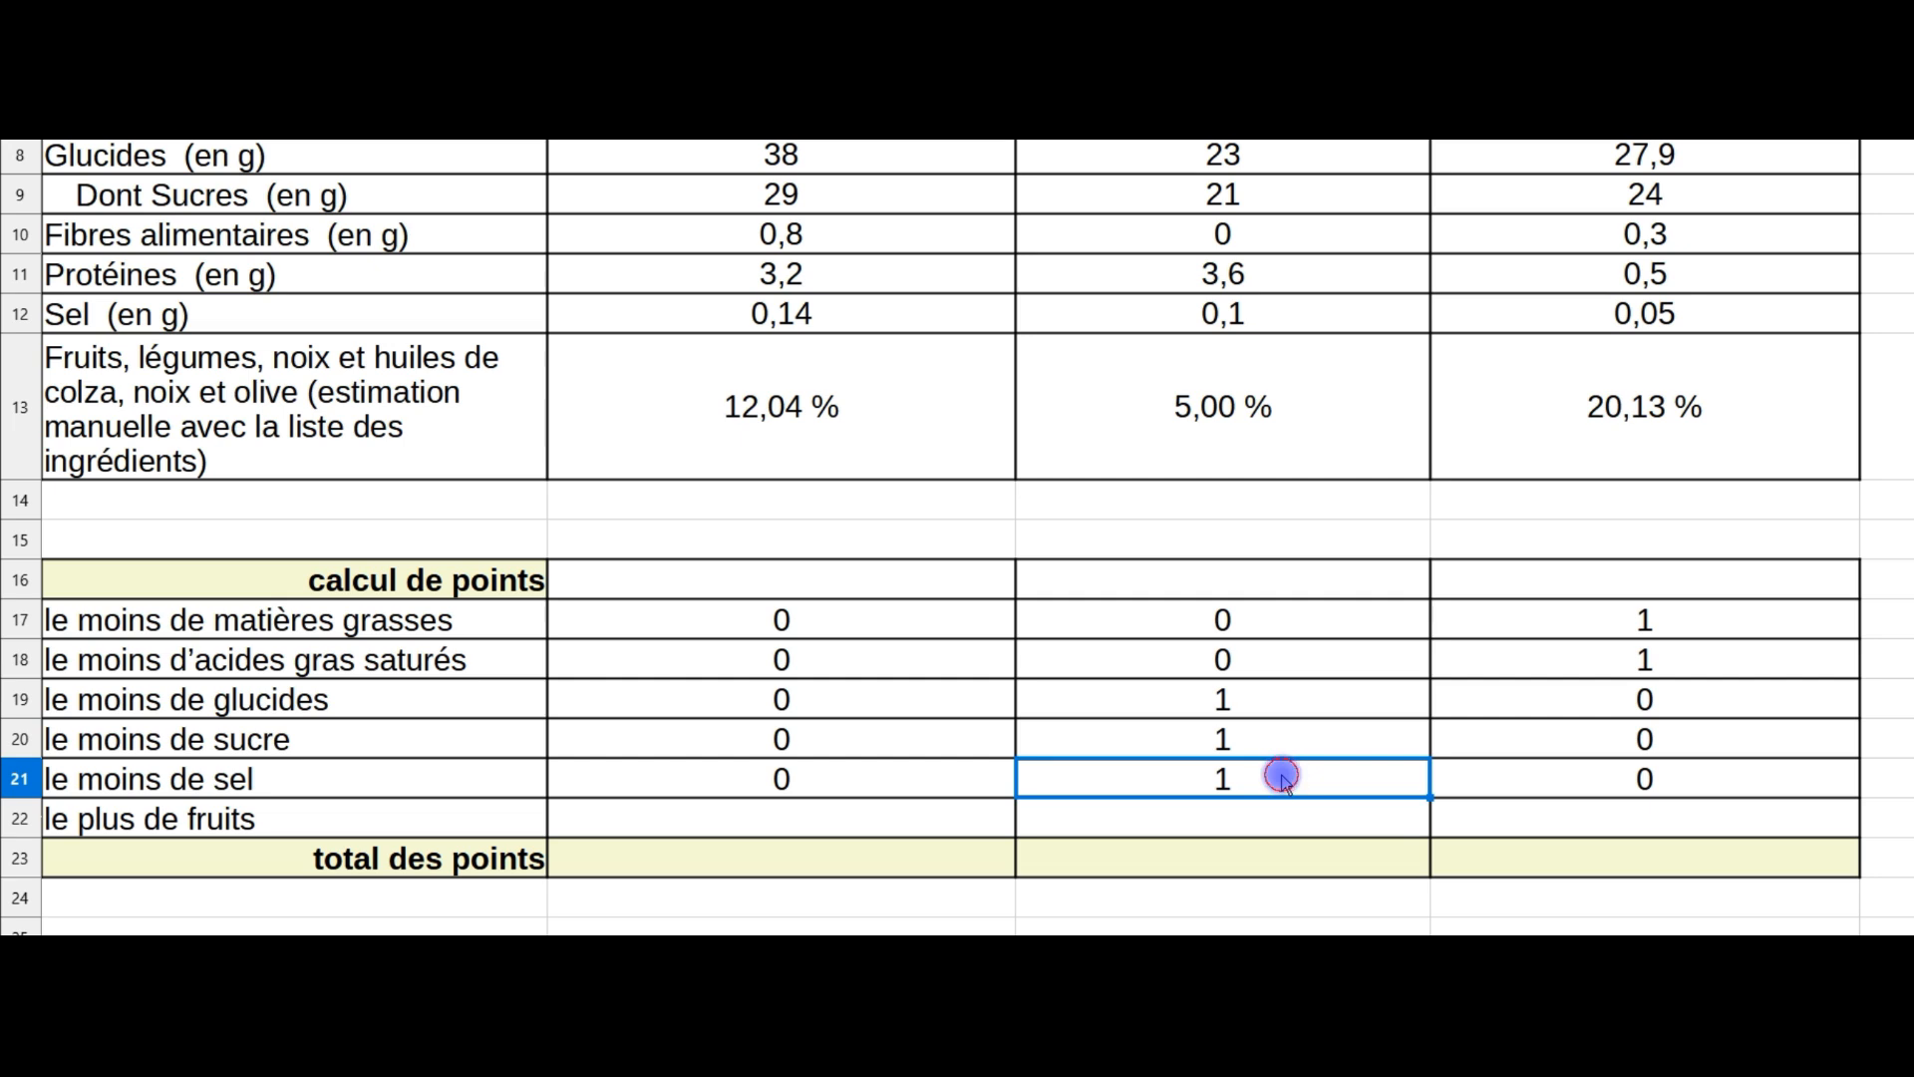
double_click(1283, 778)
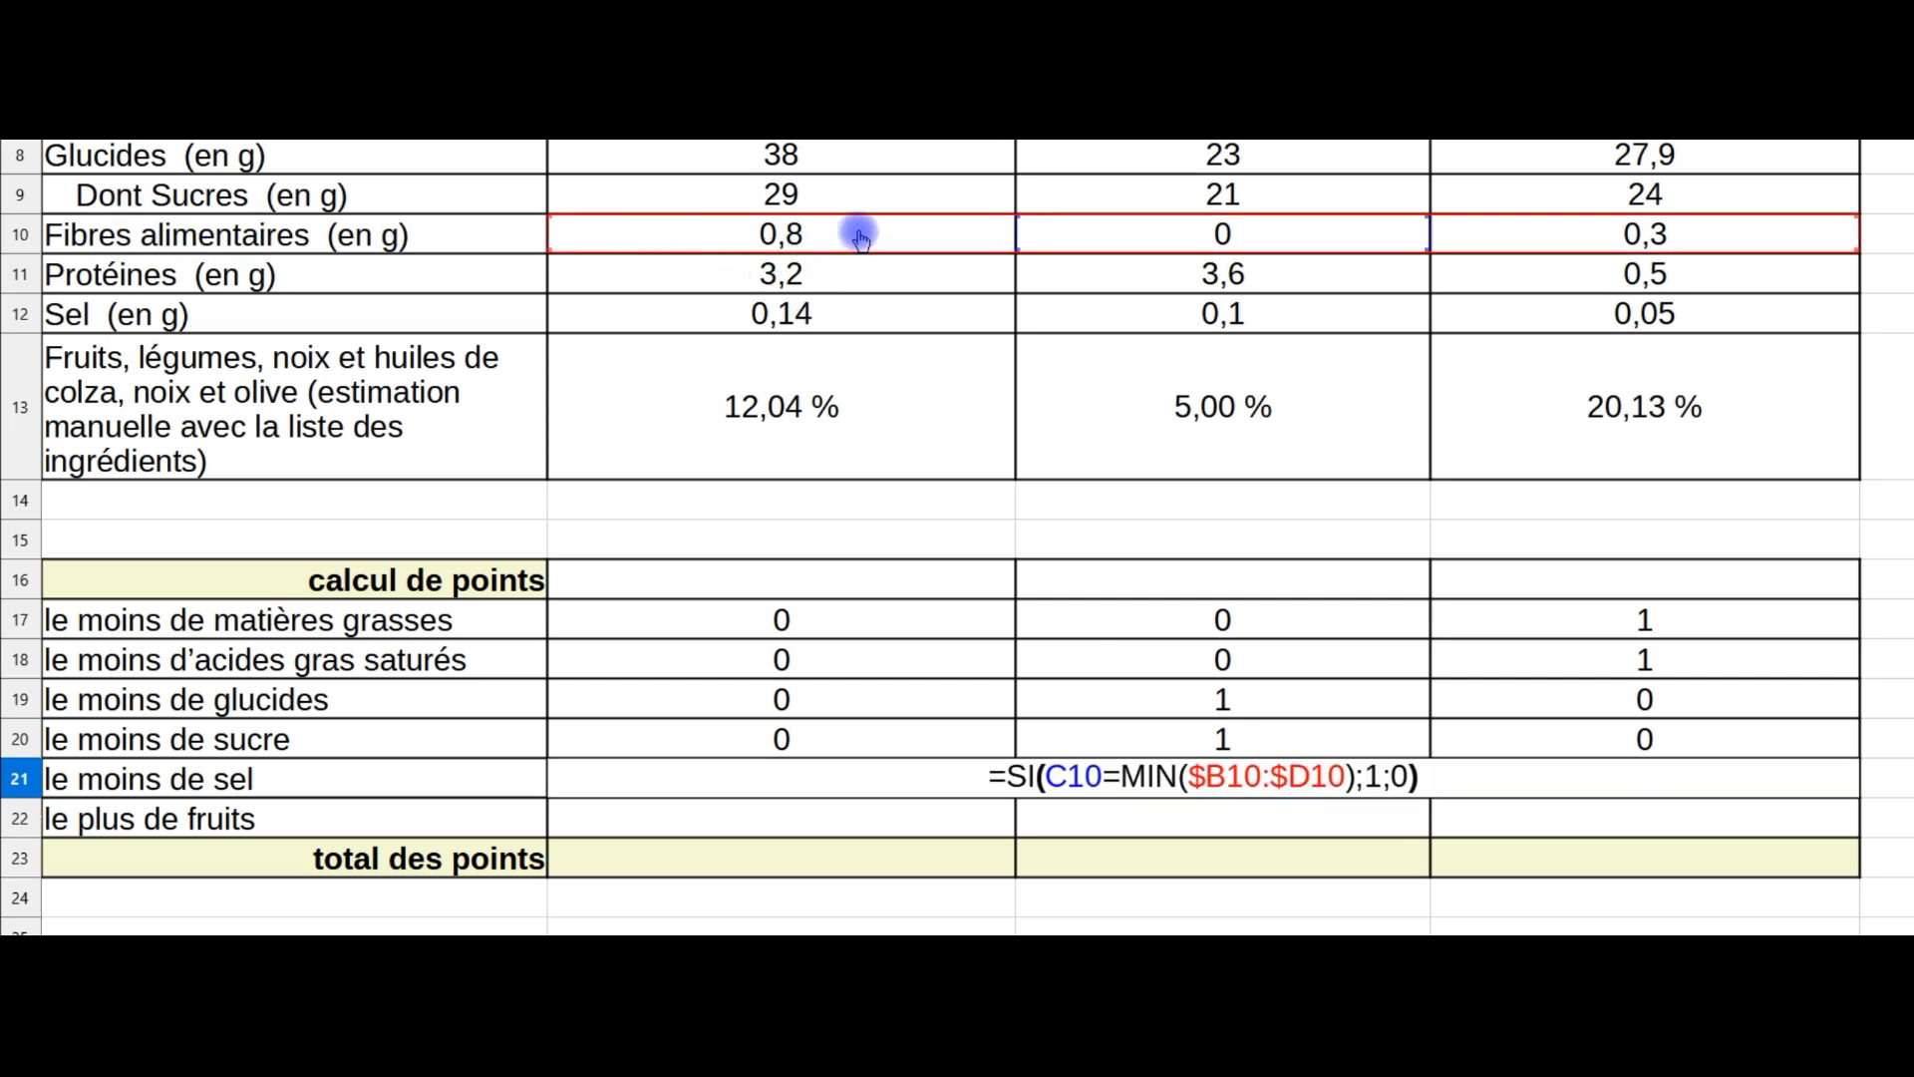
left_click_drag(868, 250, 859, 316)
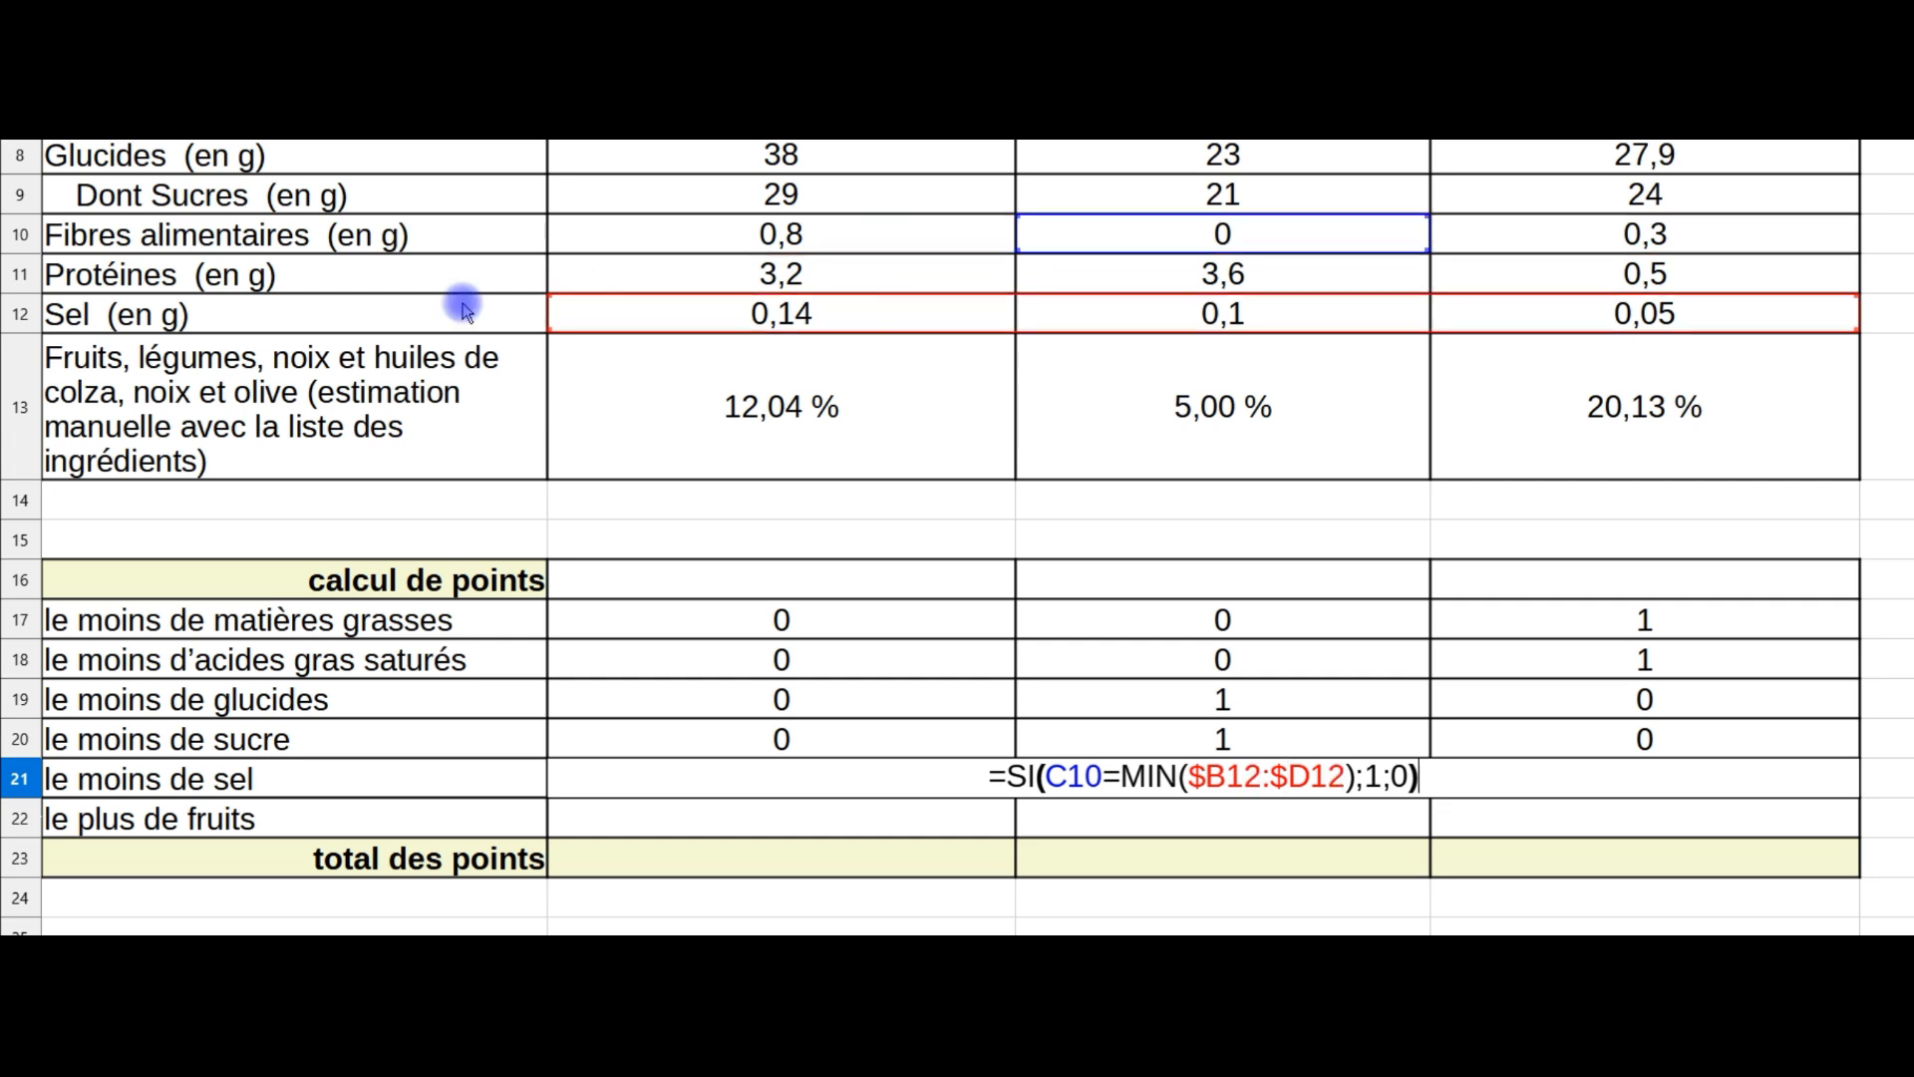
left_click_drag(1136, 249, 1125, 311)
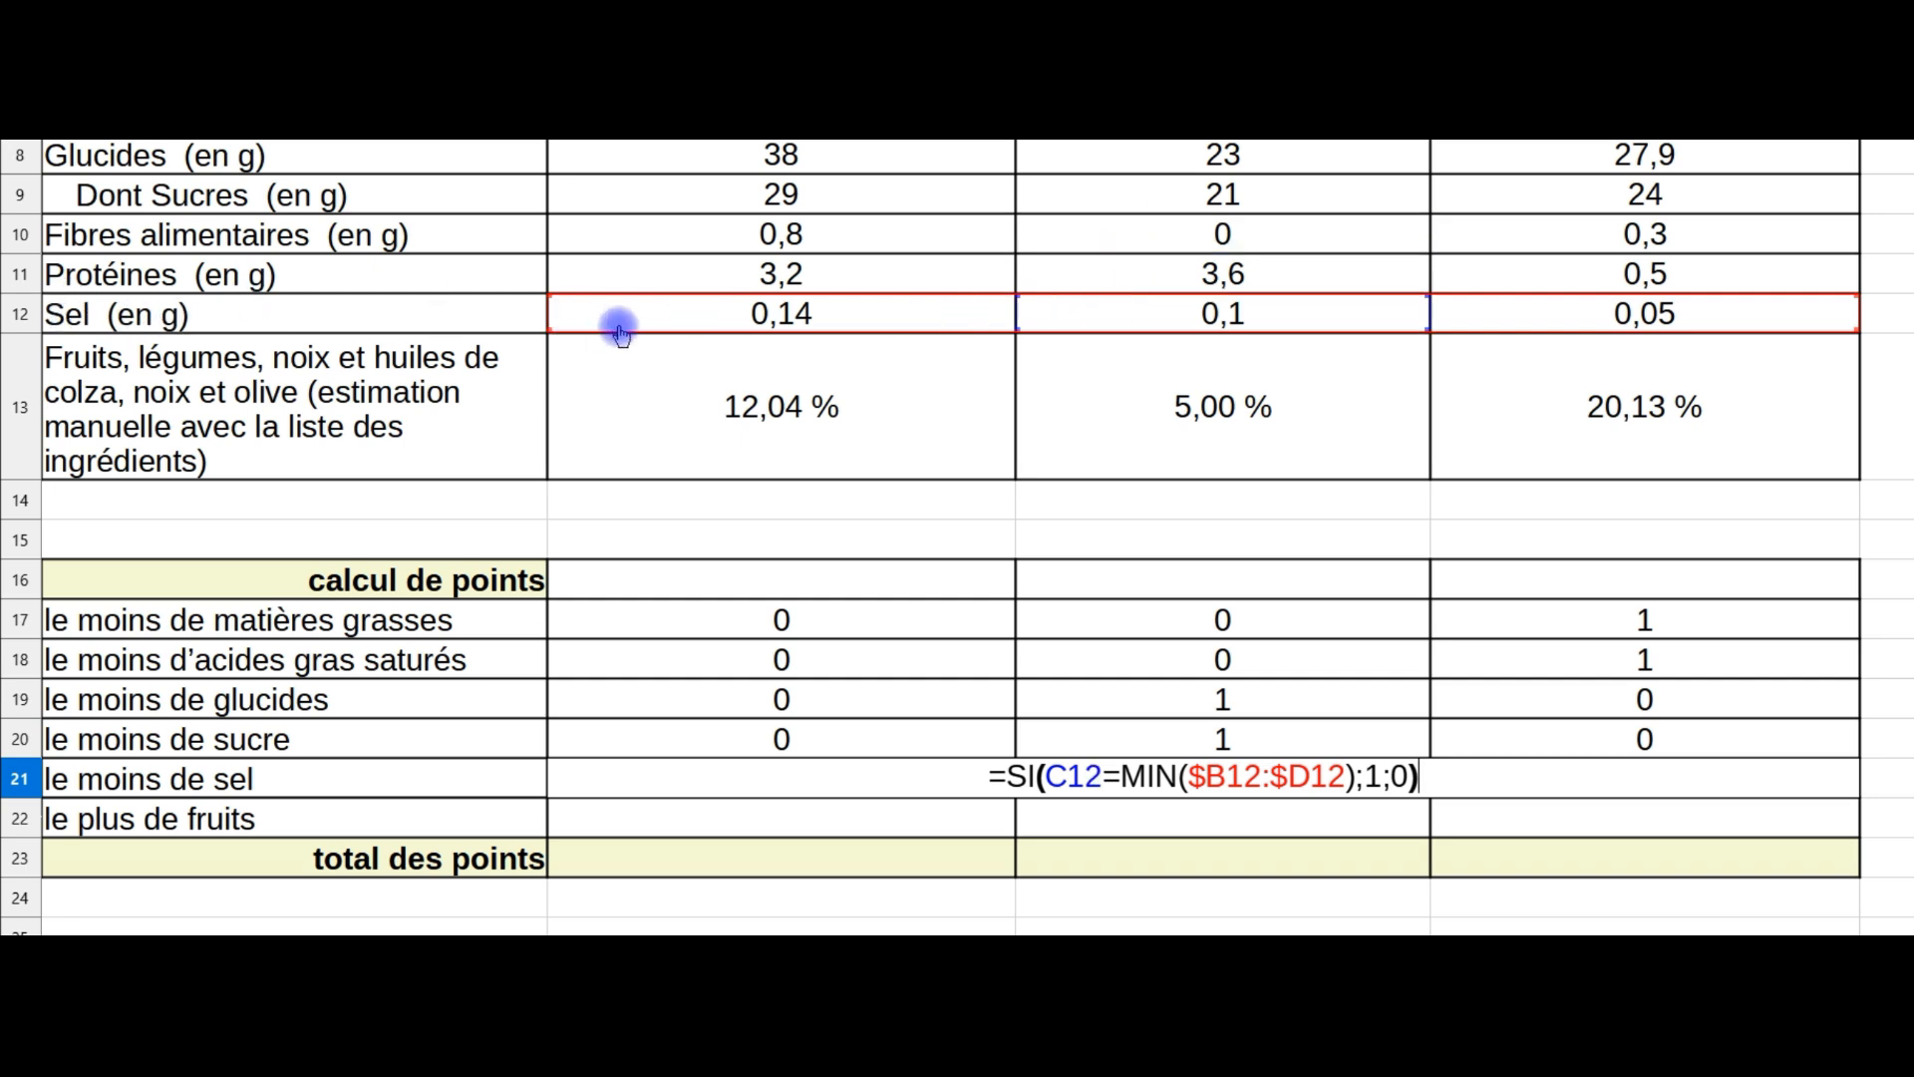
key("alt+Return")
Copy the corrected salt formula from C21 into B21, and fill it across the row to D21.
left_click(1300, 780)
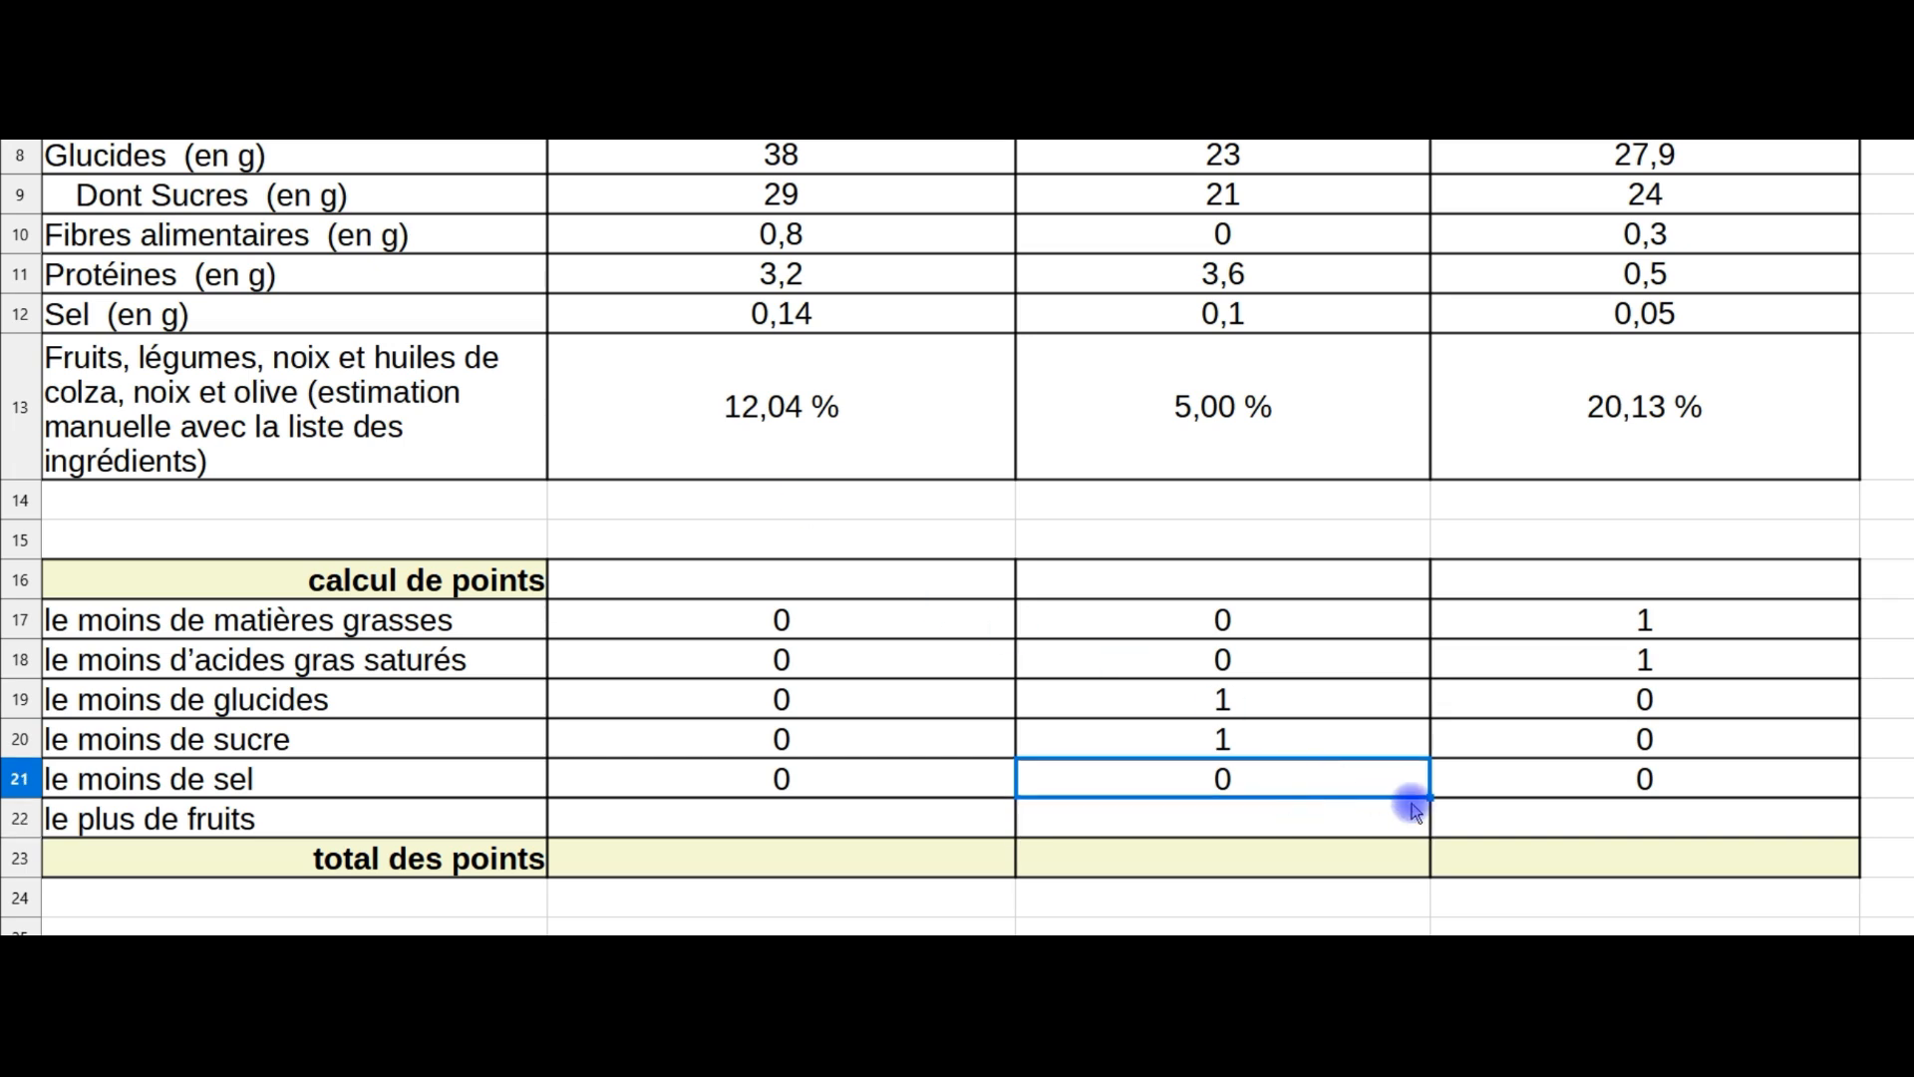
left_click_drag(1431, 794, 648, 776)
left_click(781, 784)
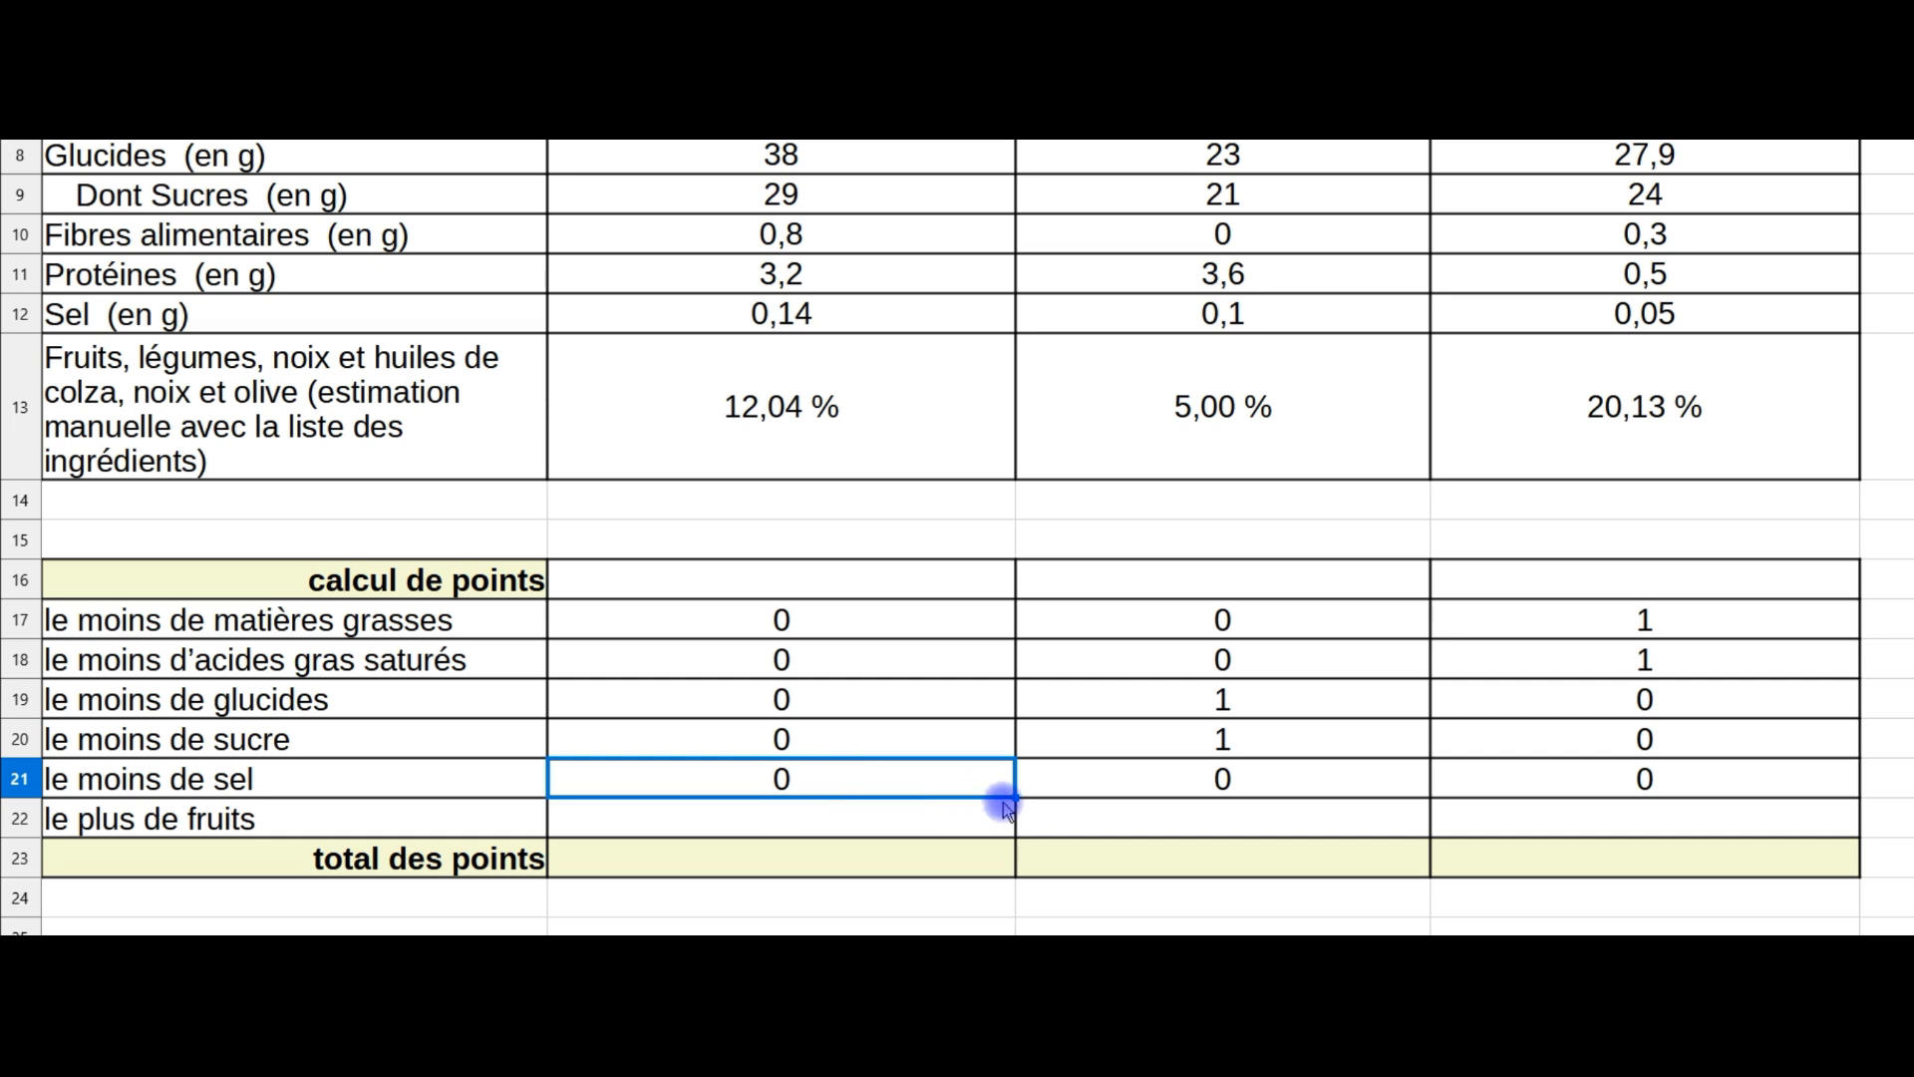
left_click_drag(1013, 799, 1772, 811)
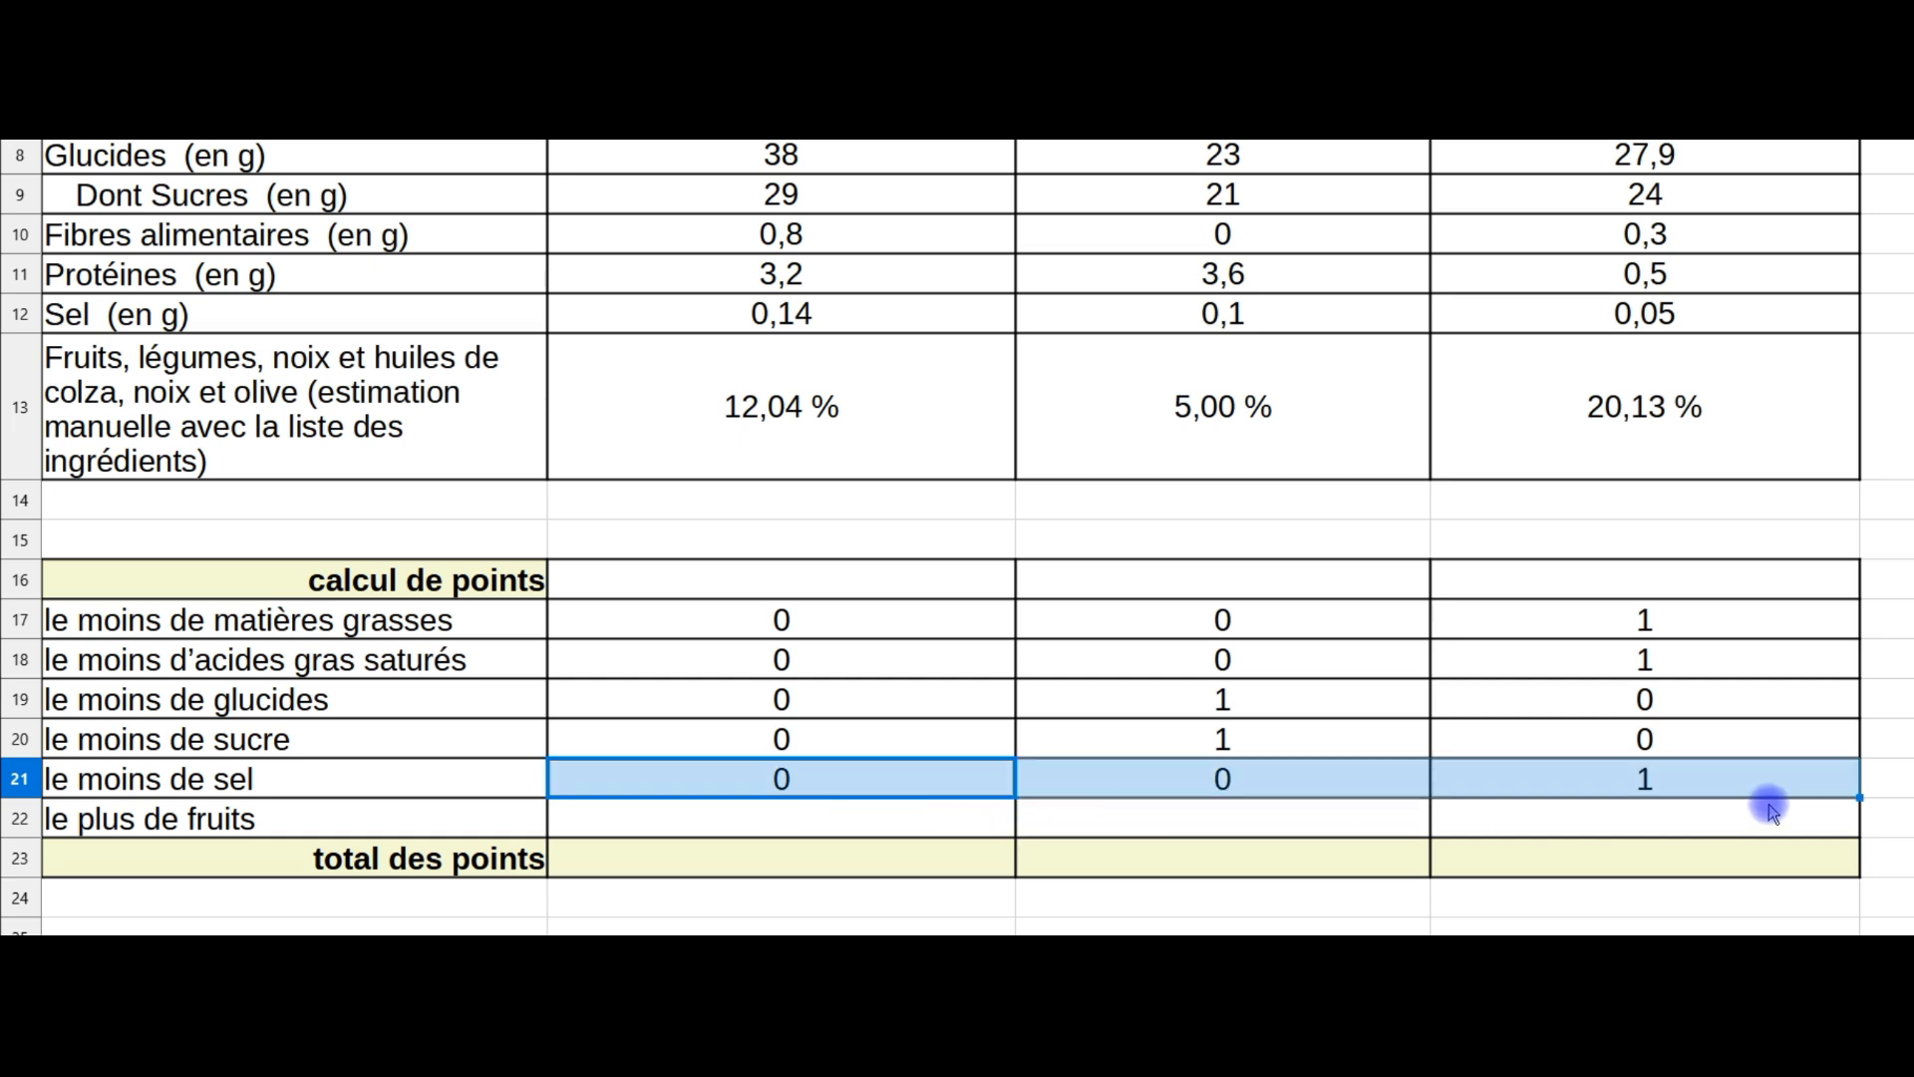
Check the cell references of the salt formula in D21 against the nutrition table, leaving the formula as it is.
left_click(1607, 776)
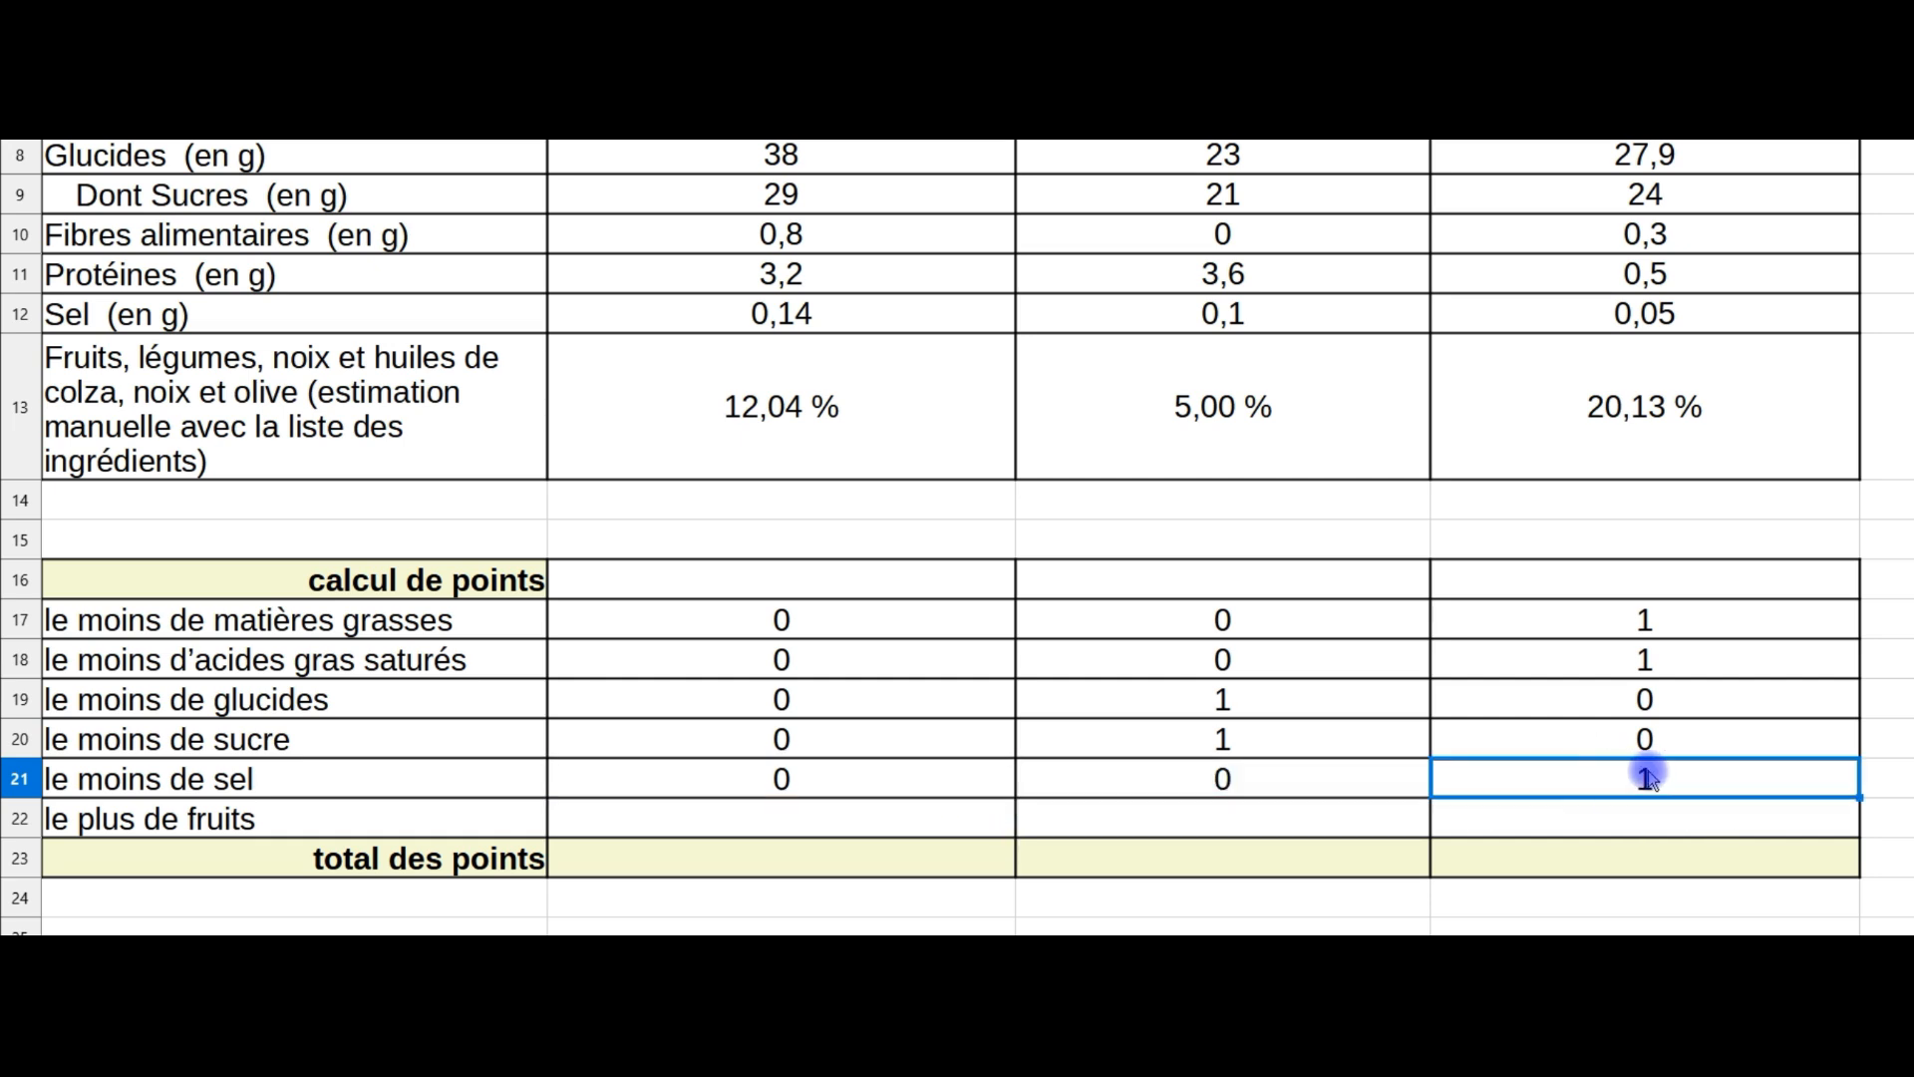
double_click(1700, 781)
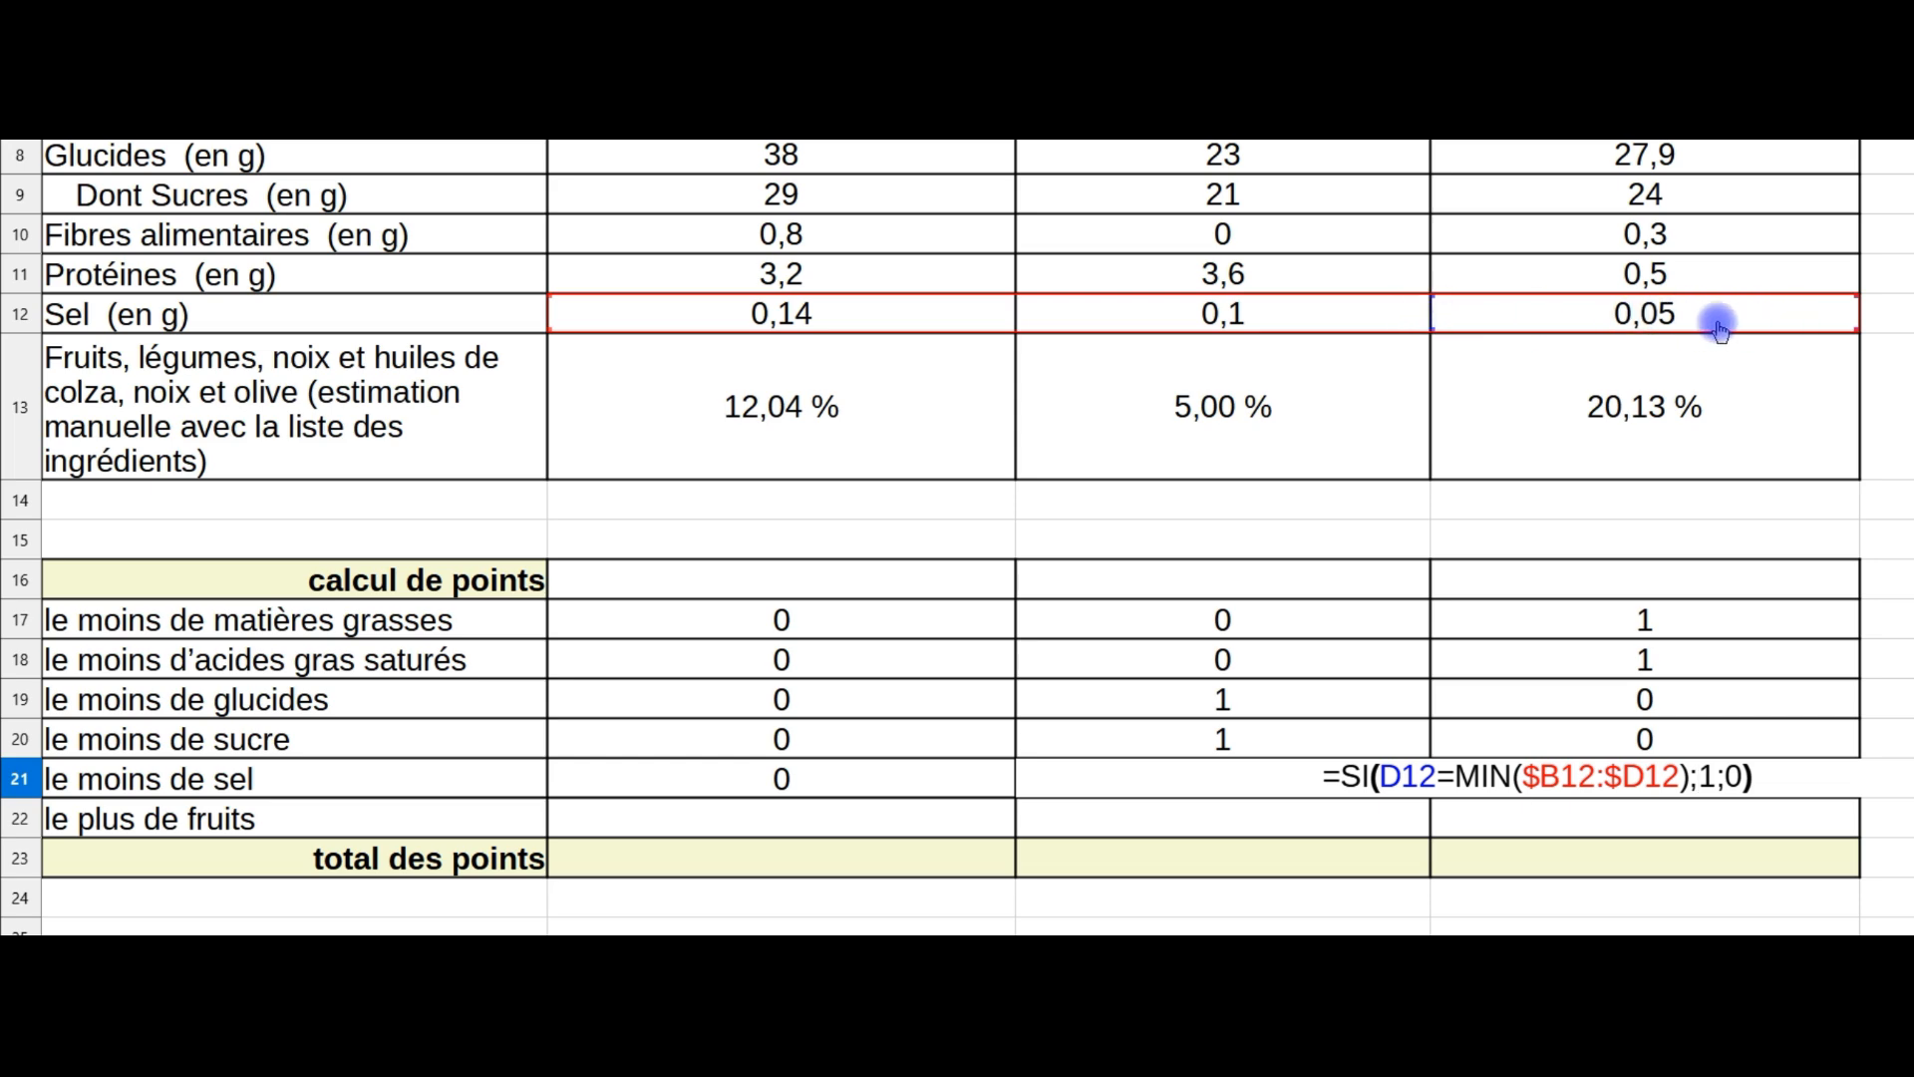
scroll(1595, 737, "up", 3)
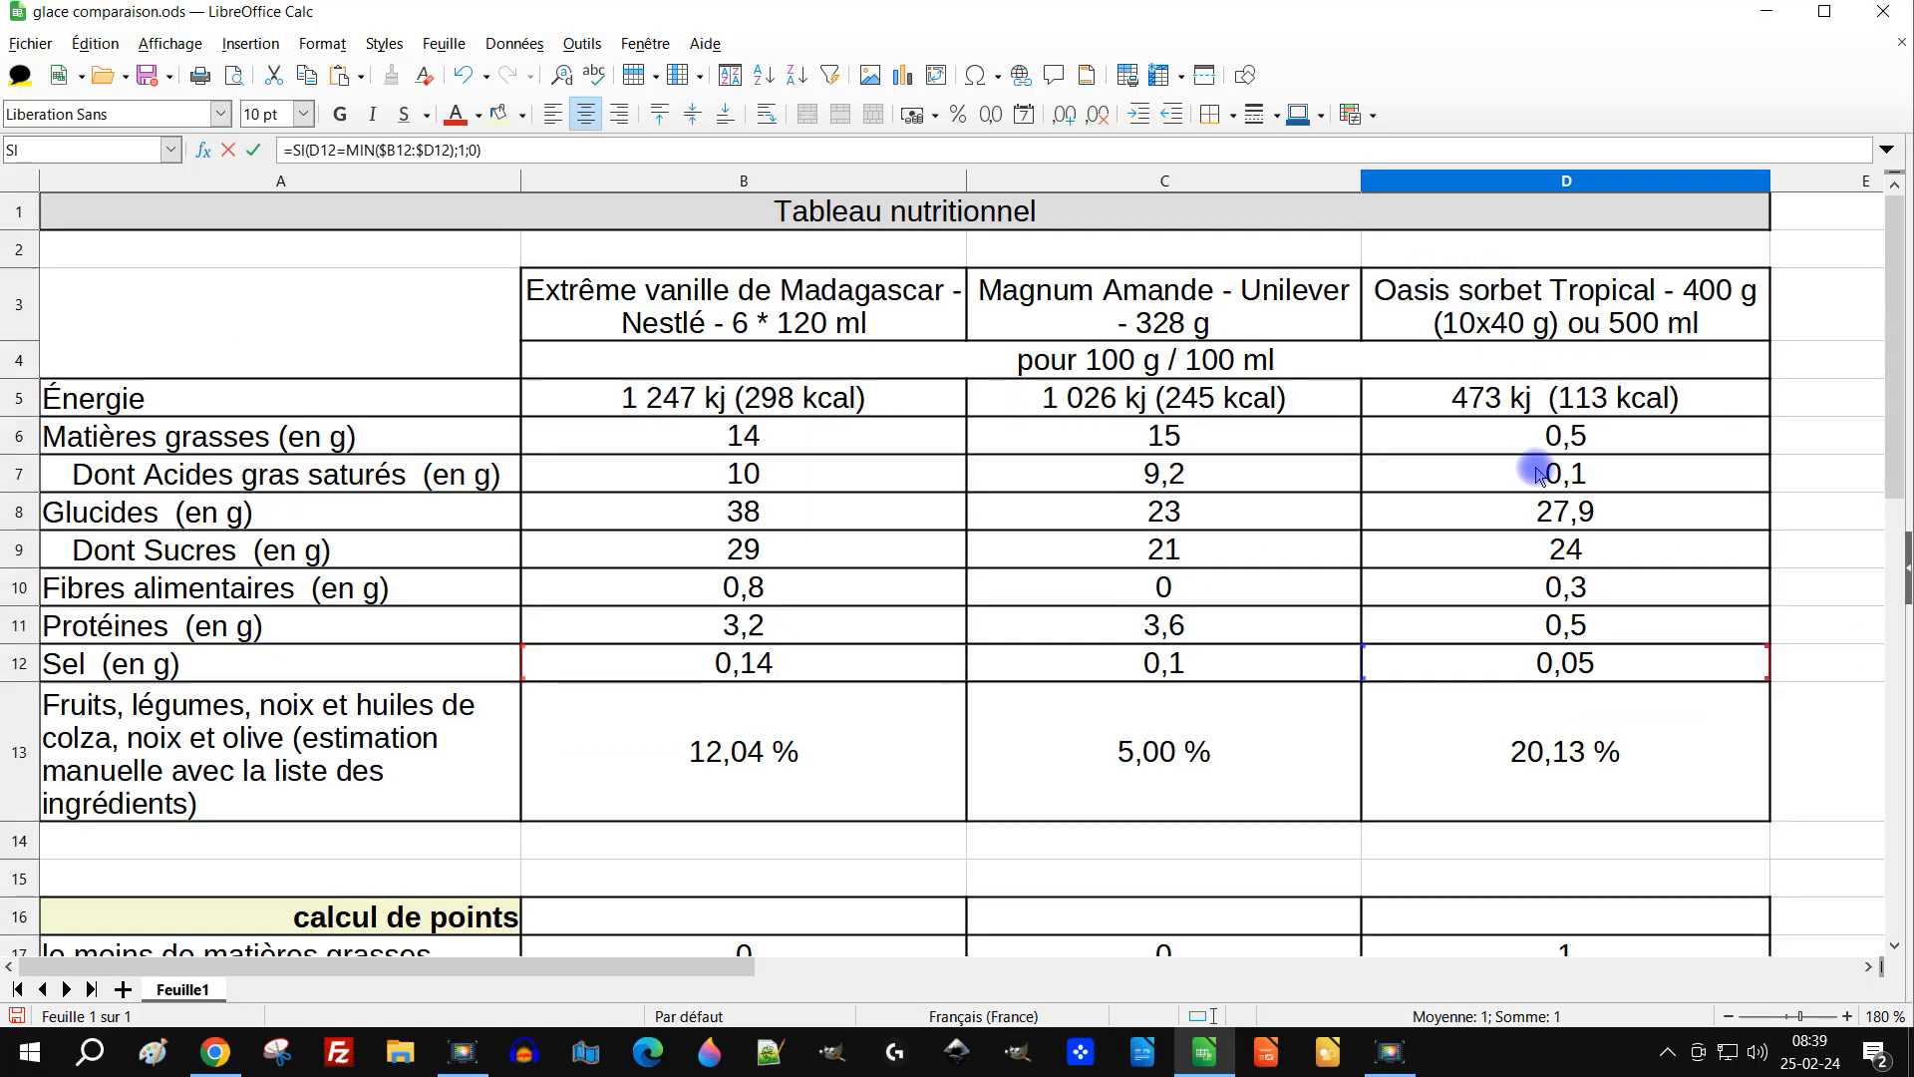
scroll(1535, 450, "down", 5)
key("Return")
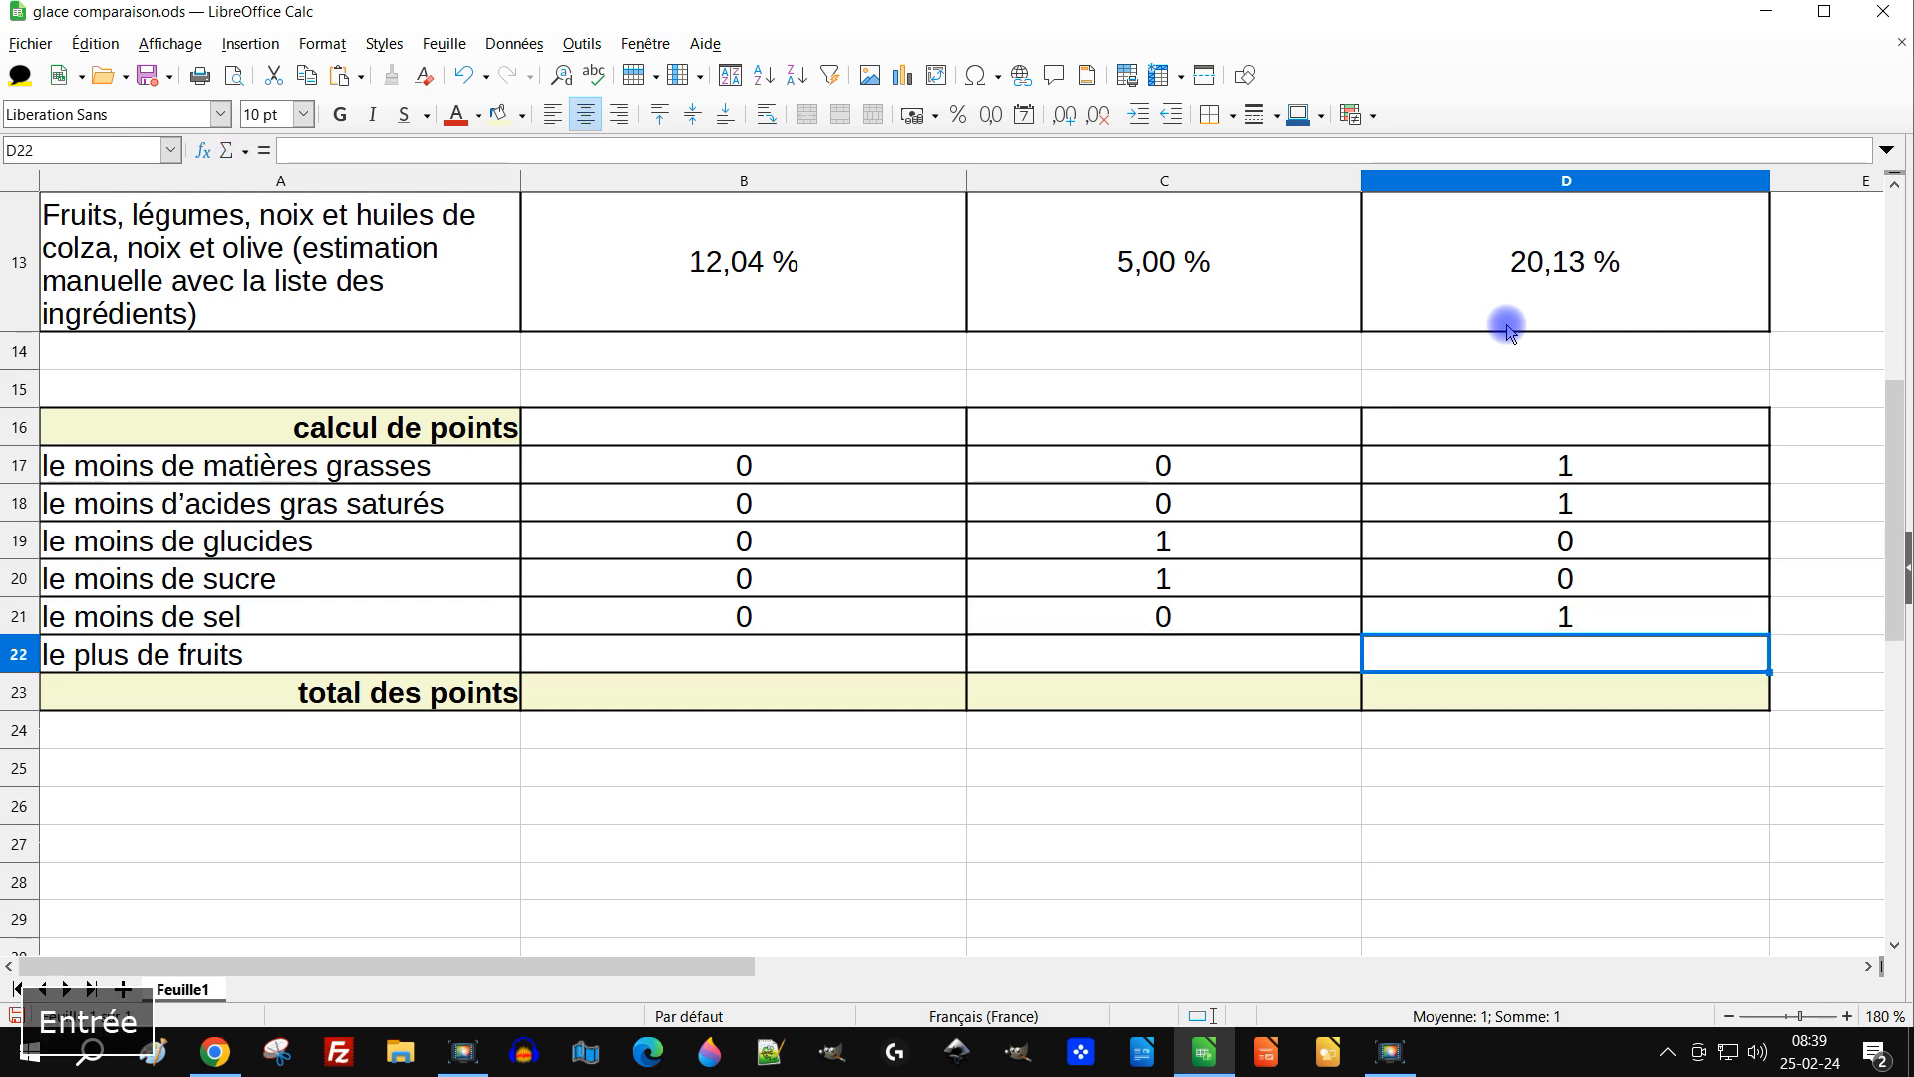
Fill the salt formula of B21 down into B22 in the "le plus de fruits" row.
scroll(236, 662, "up", 2)
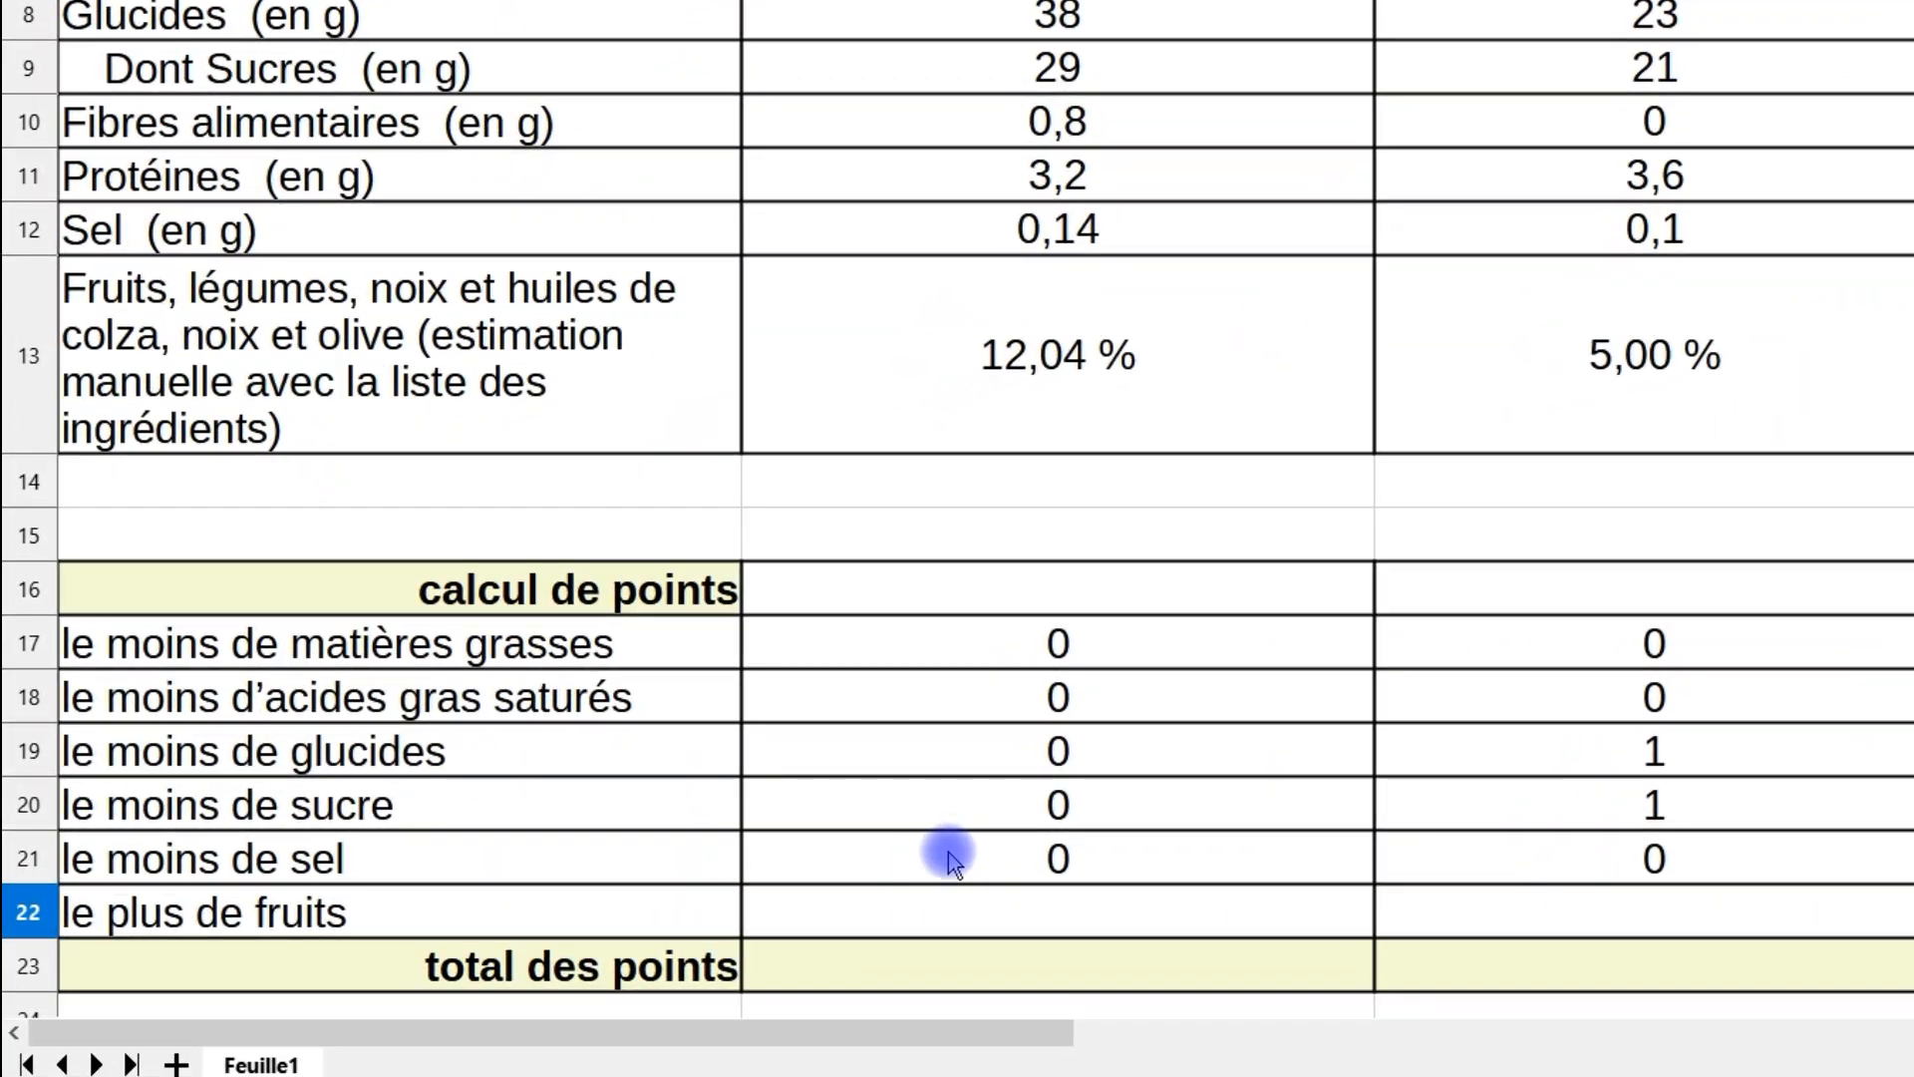
left_click(952, 859)
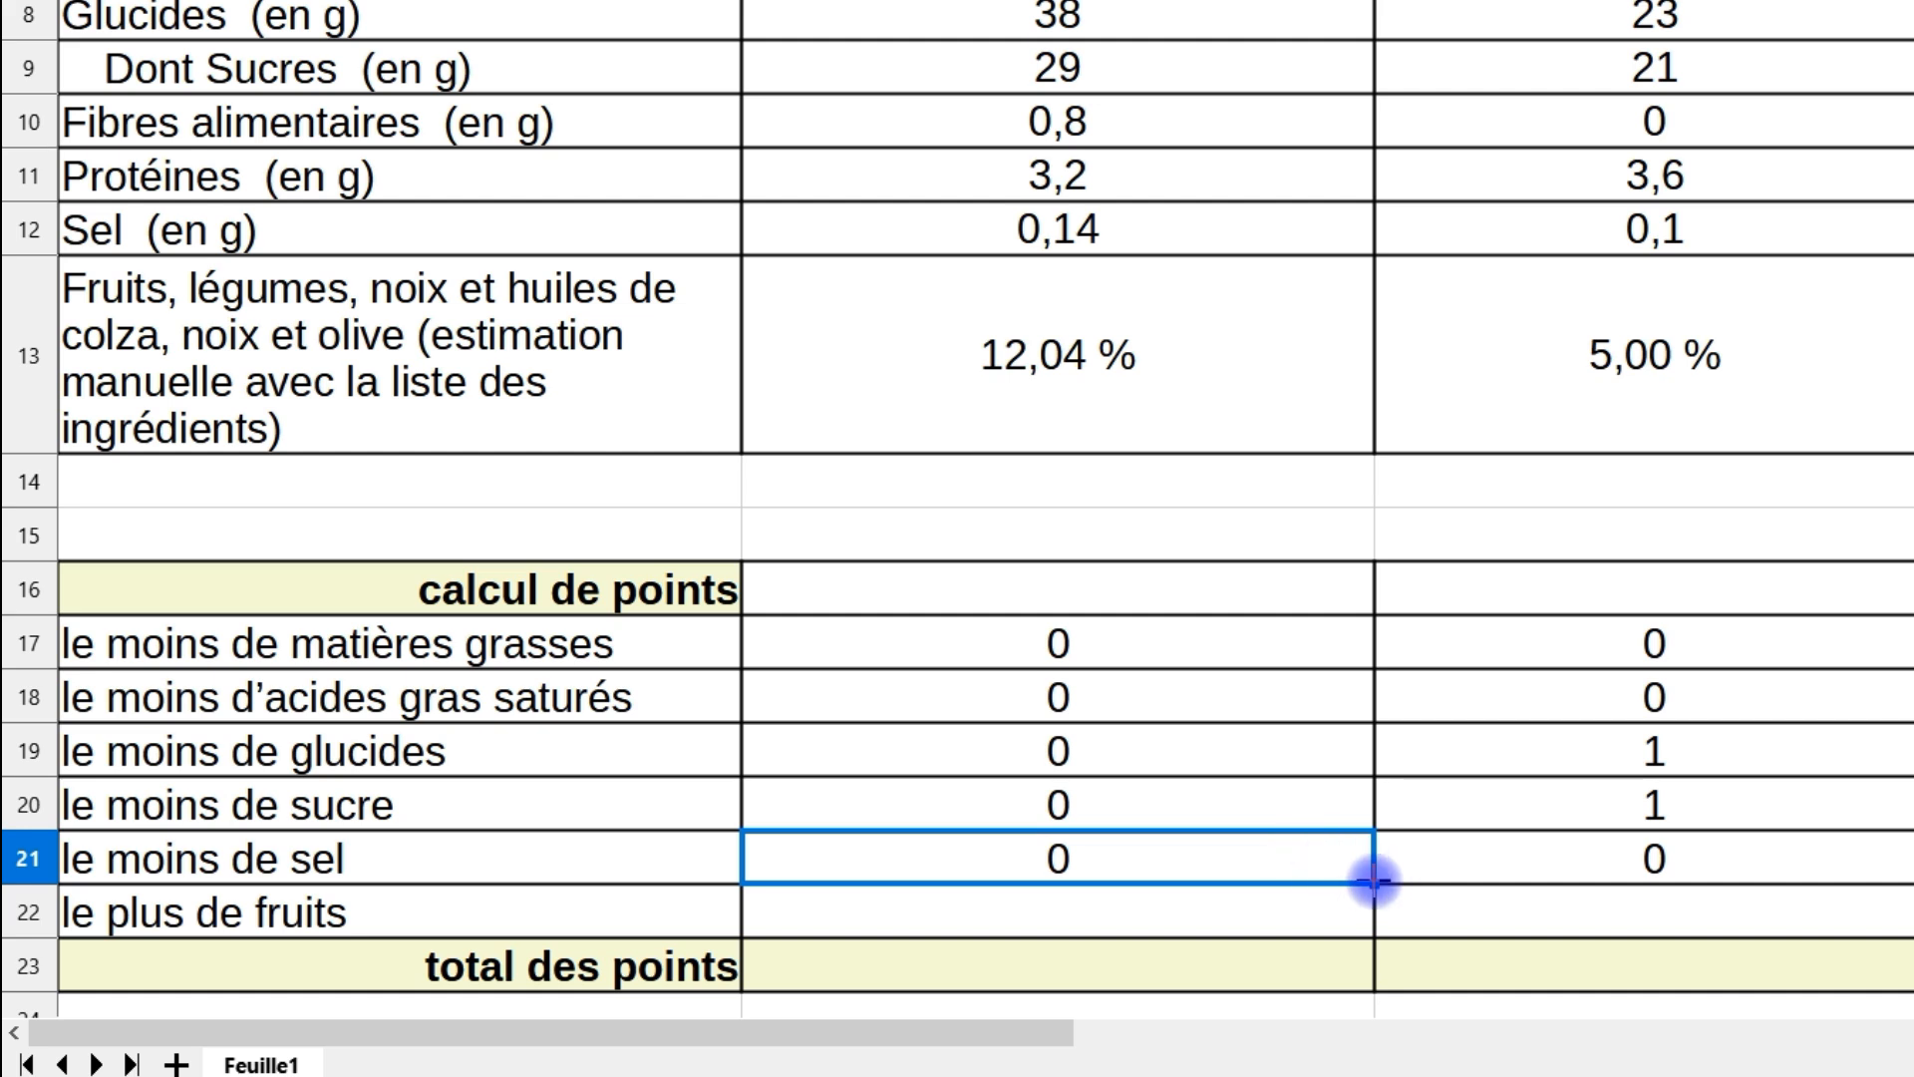
left_click_drag(1374, 879, 1366, 925)
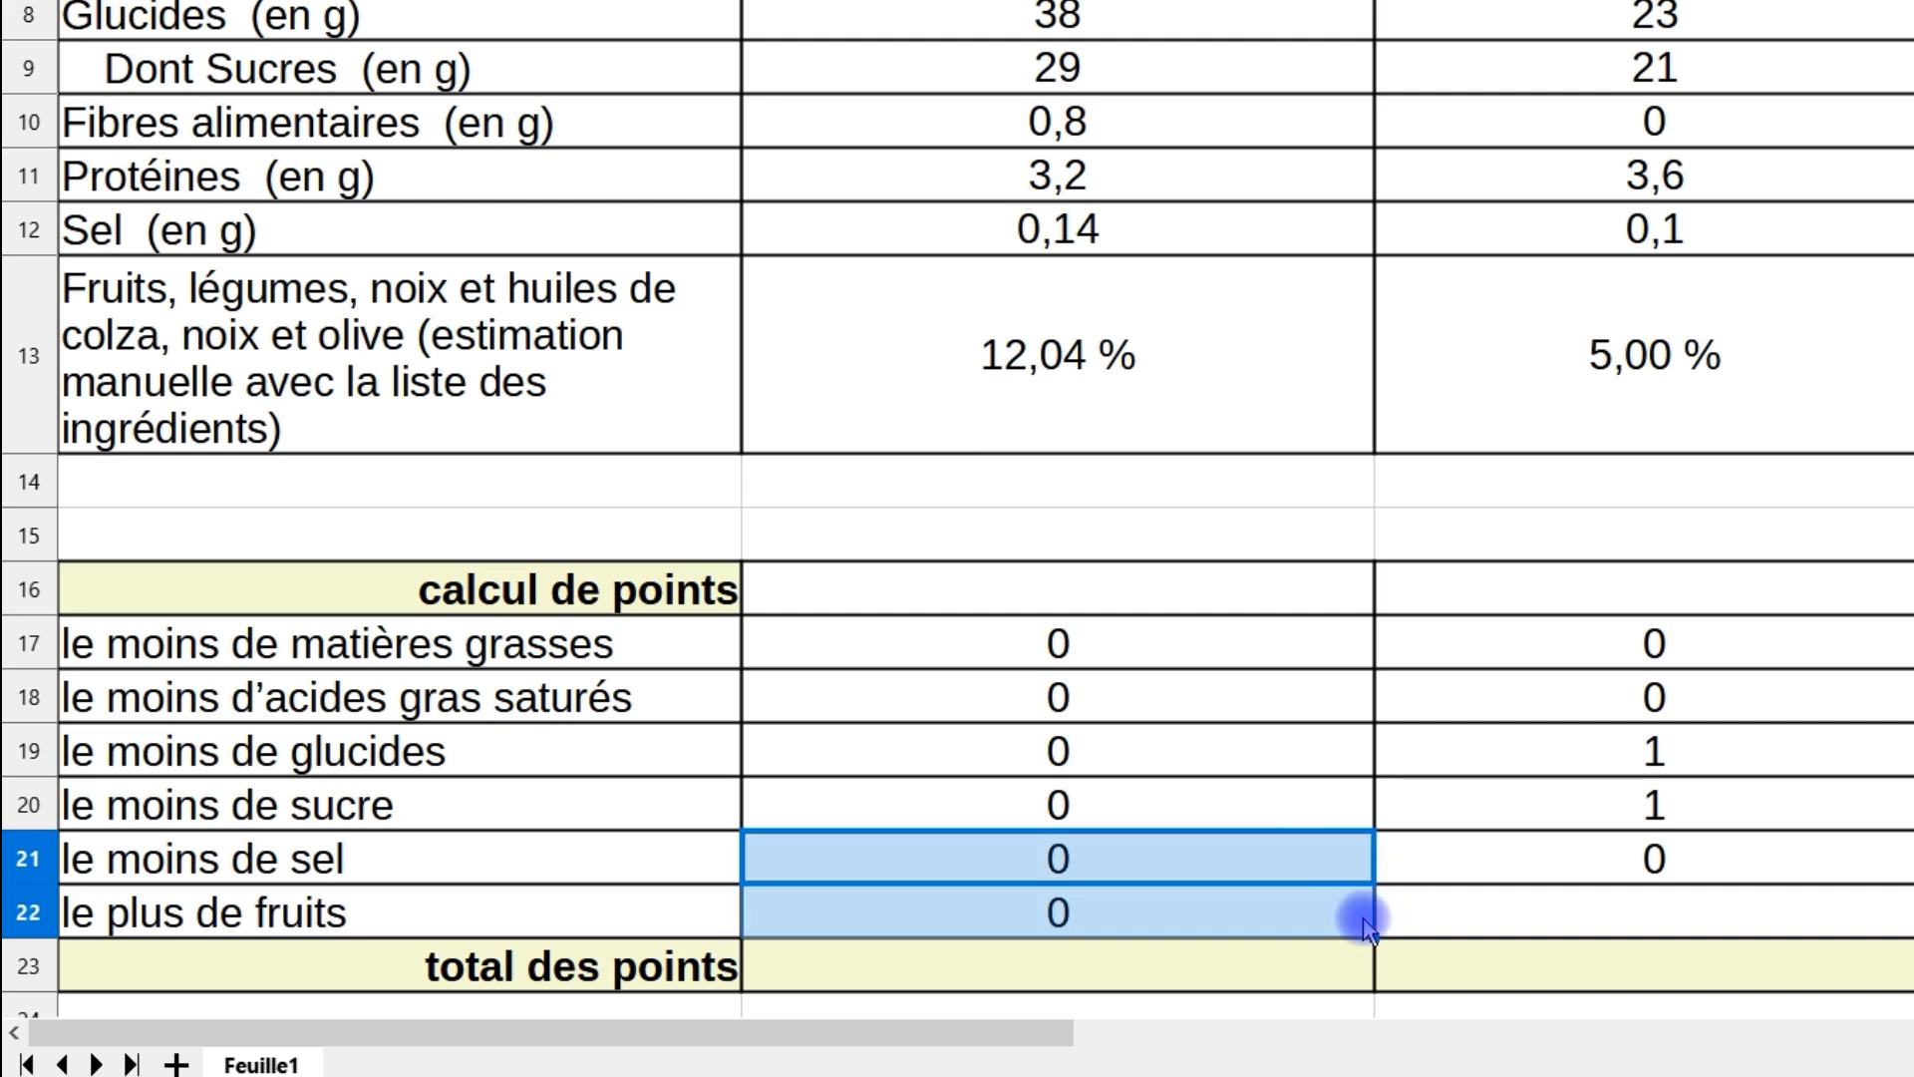
Replace MIN with MAX in the B22 formula, giving =SI(B13=MAX($B13:$D13);1;0).
left_click(1146, 911)
double_click(1148, 907)
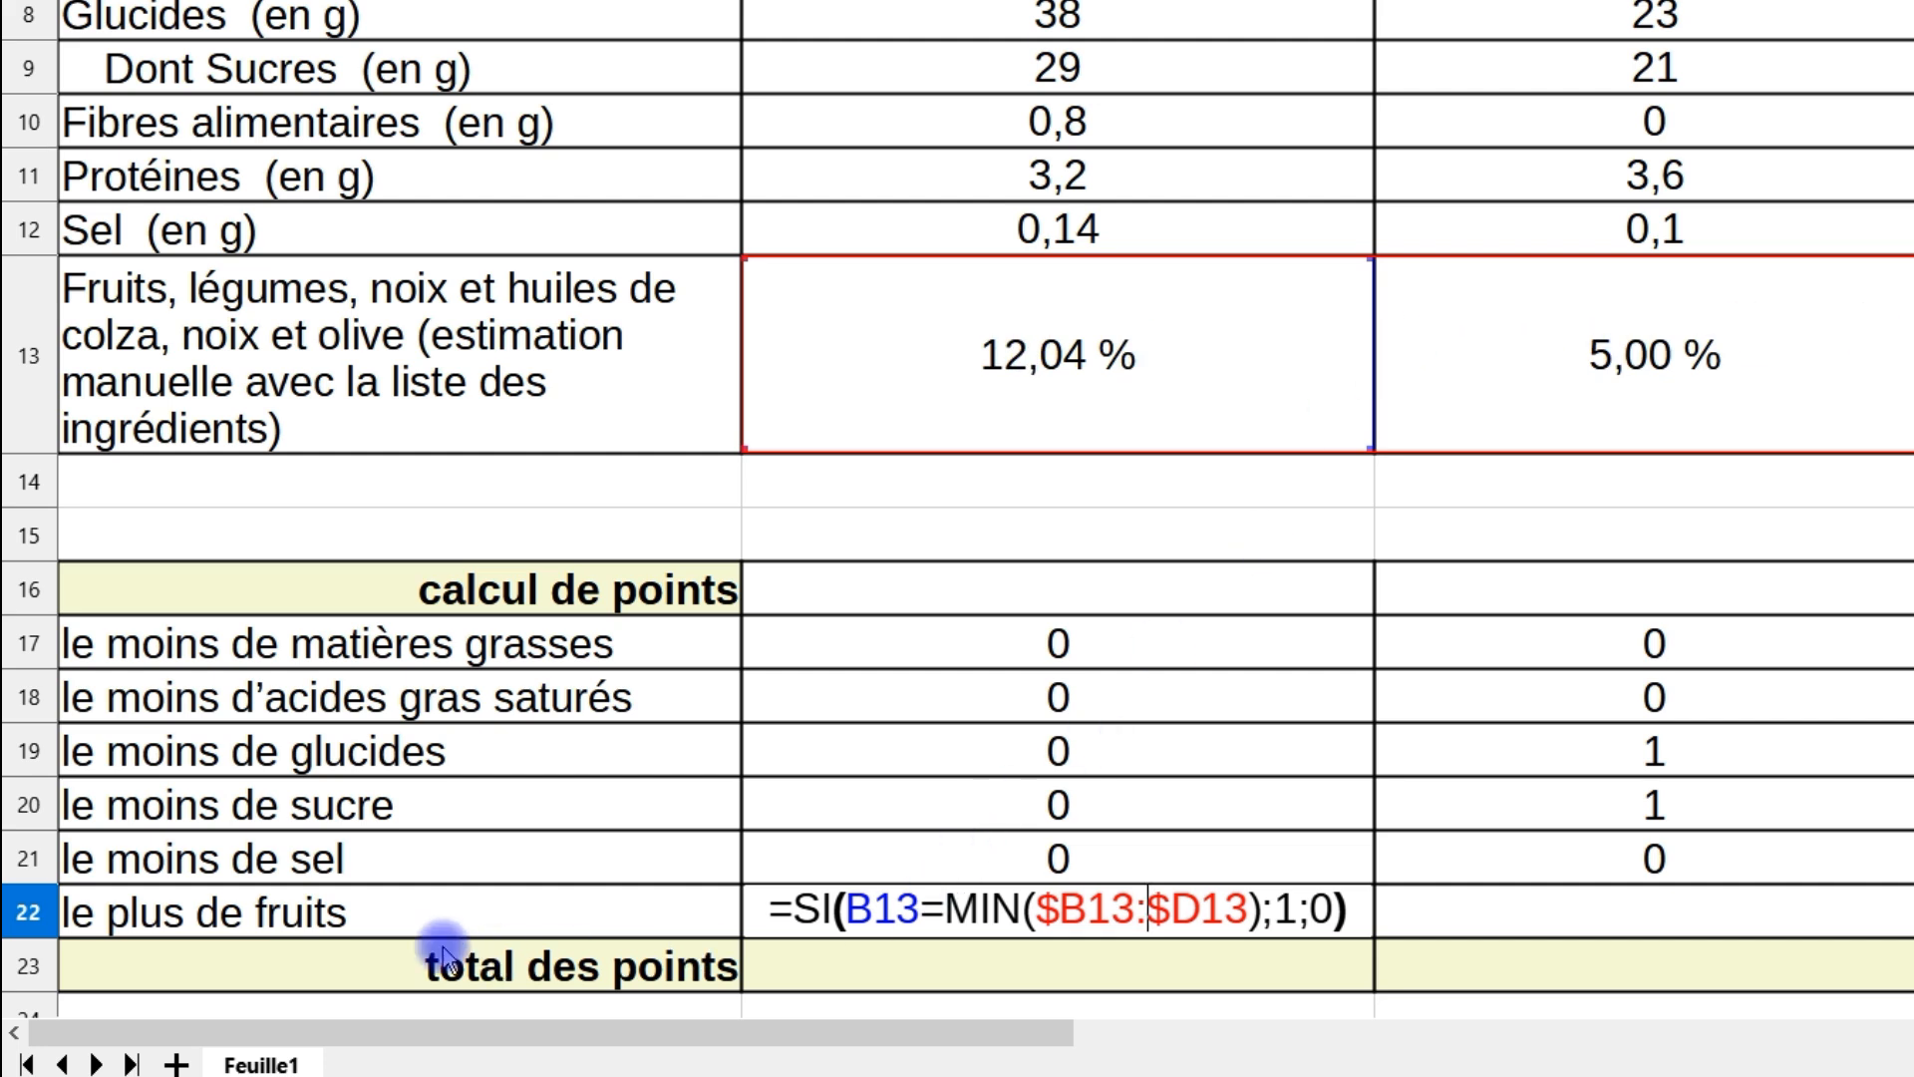
double_click(1000, 909)
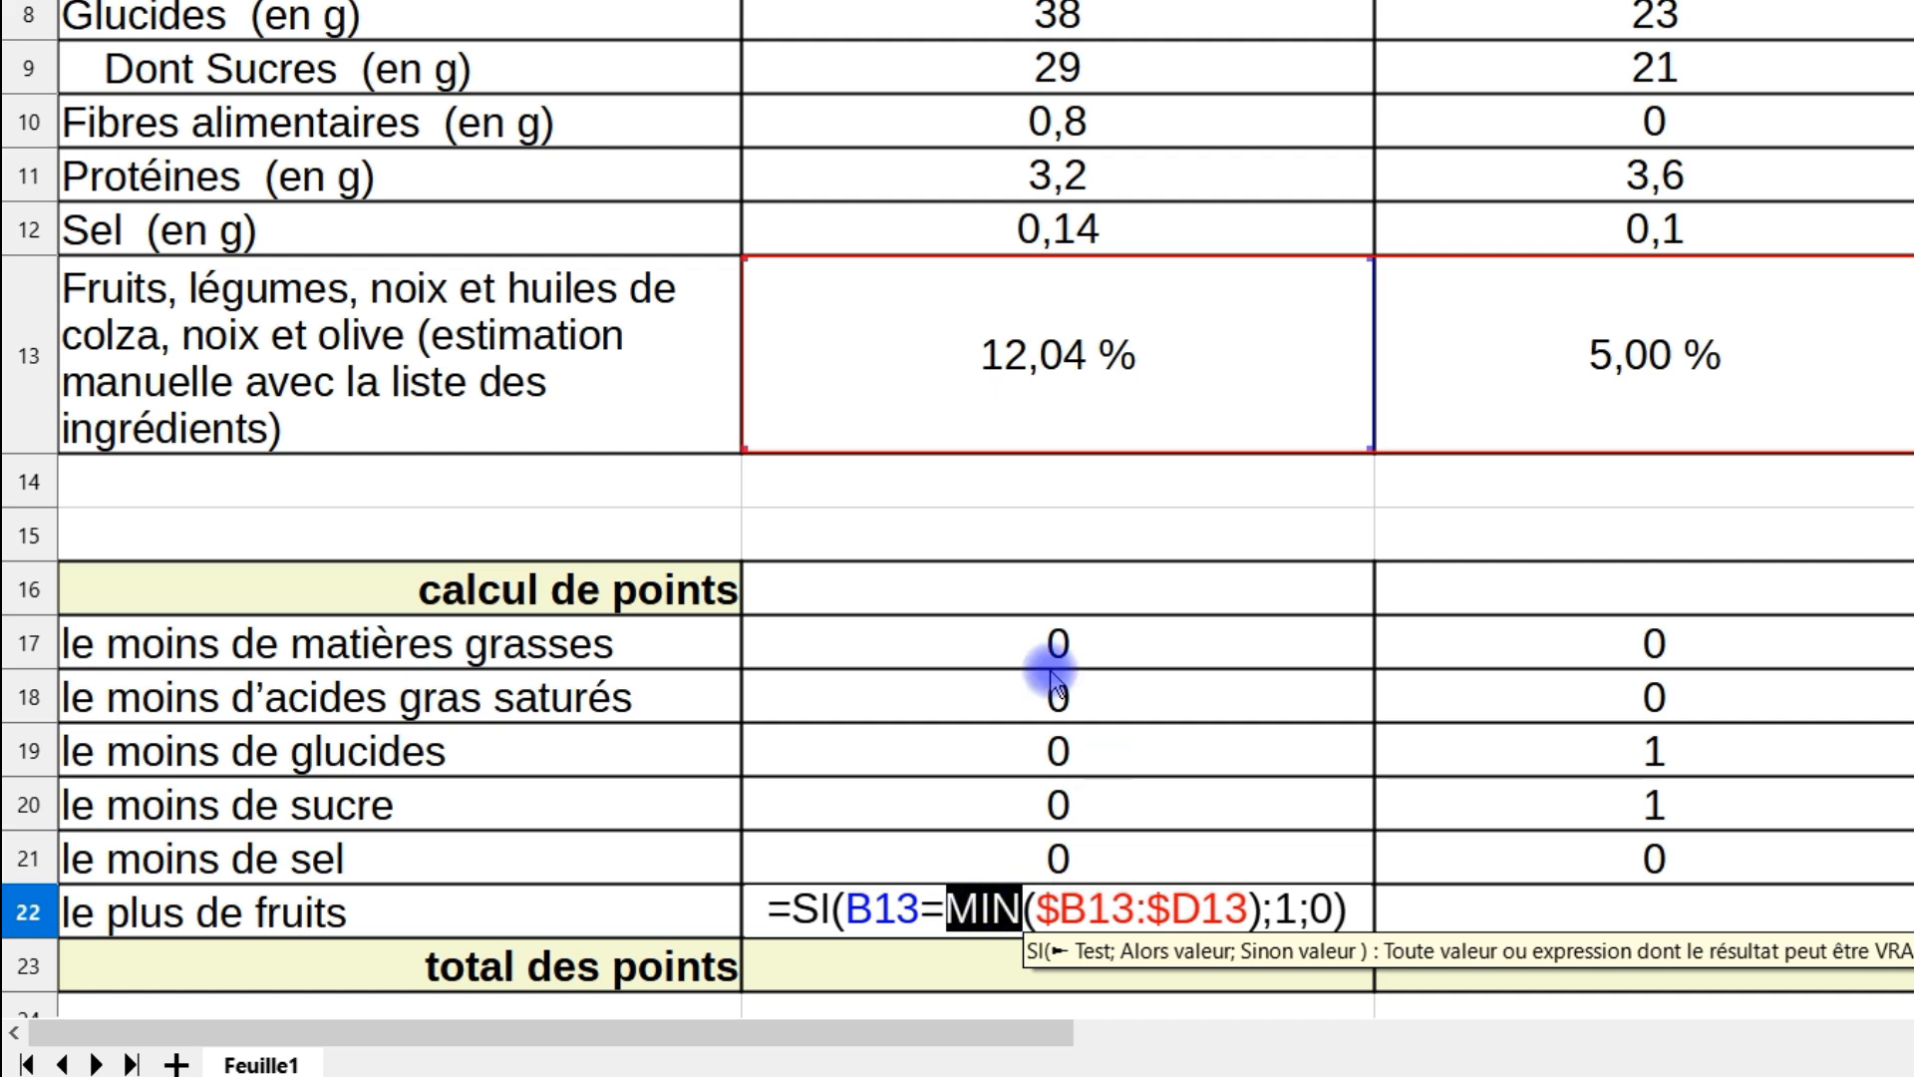
type("max")
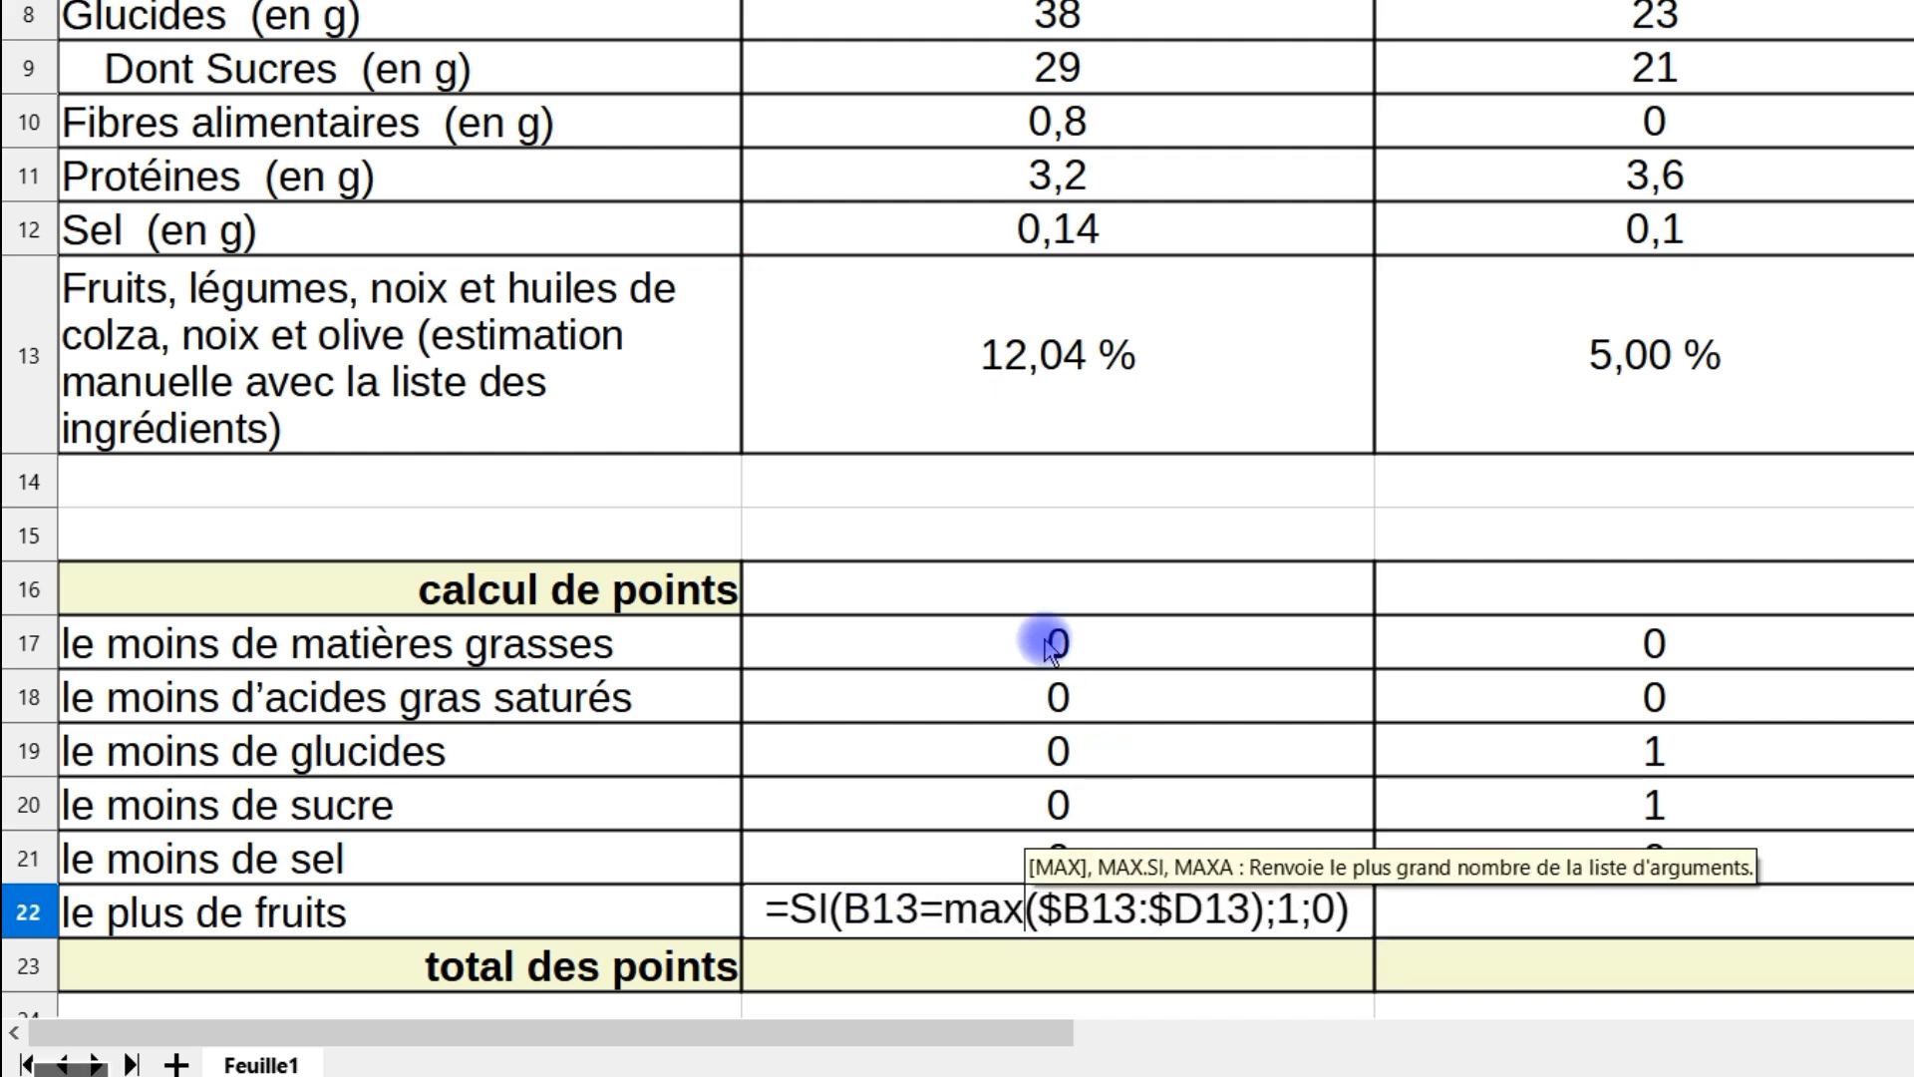
key("Return")
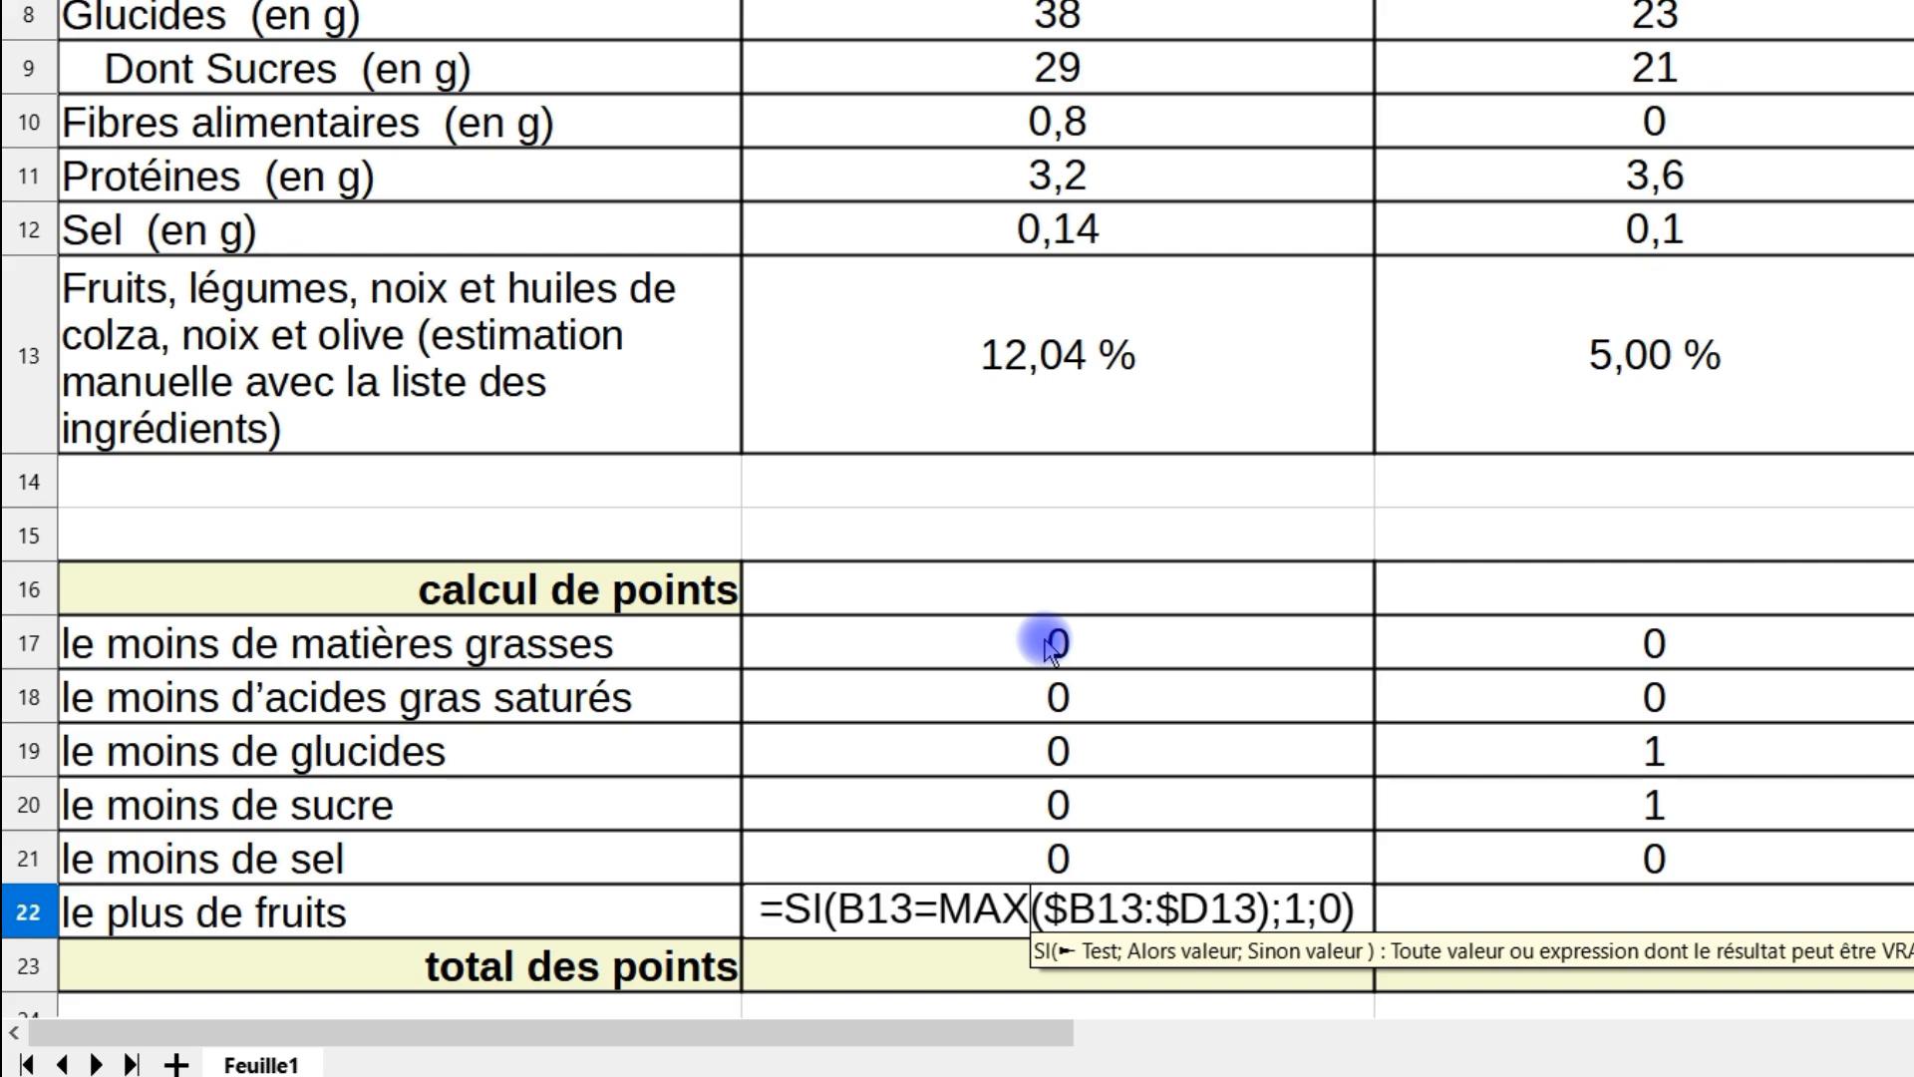
key("Return")
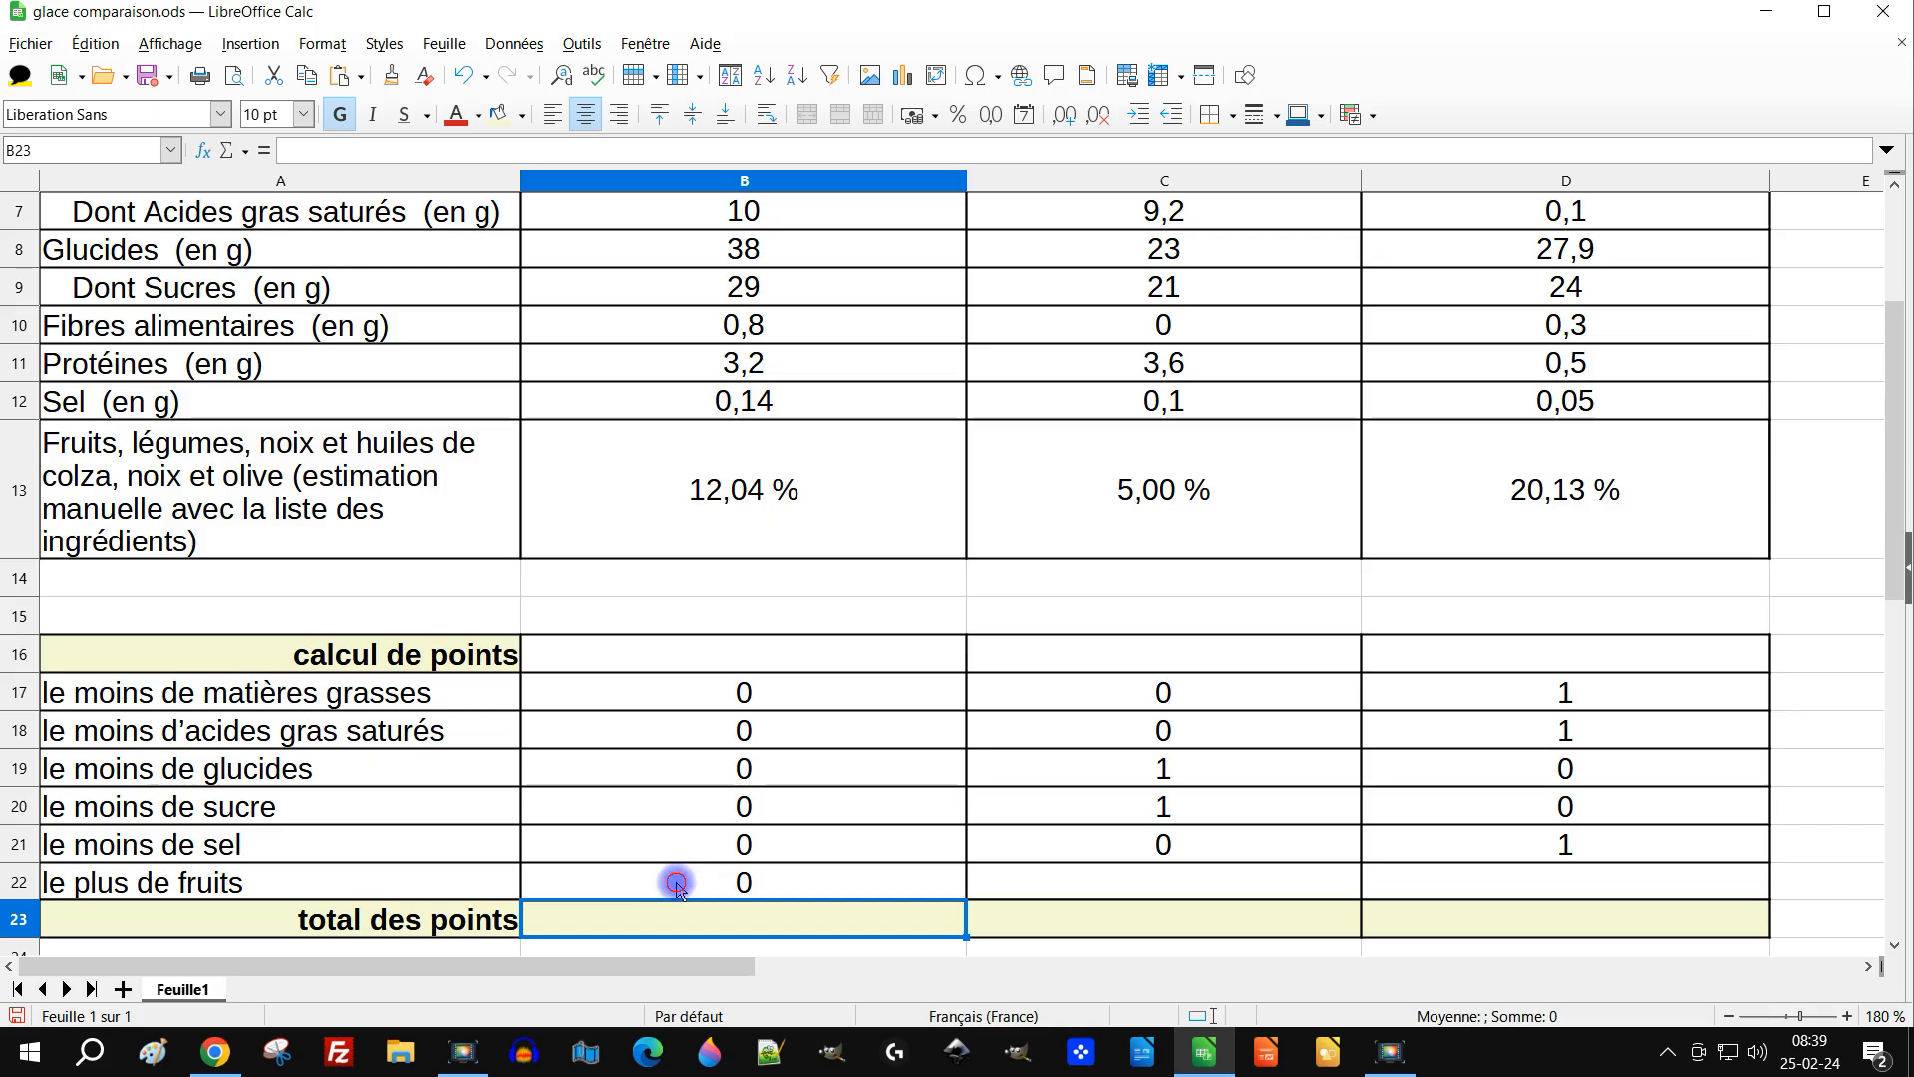
Fill the MAX formula of B22 across the "le plus de fruits" row to D22.
left_click(961, 915)
left_click_drag(966, 898, 1640, 890)
left_click(1630, 890)
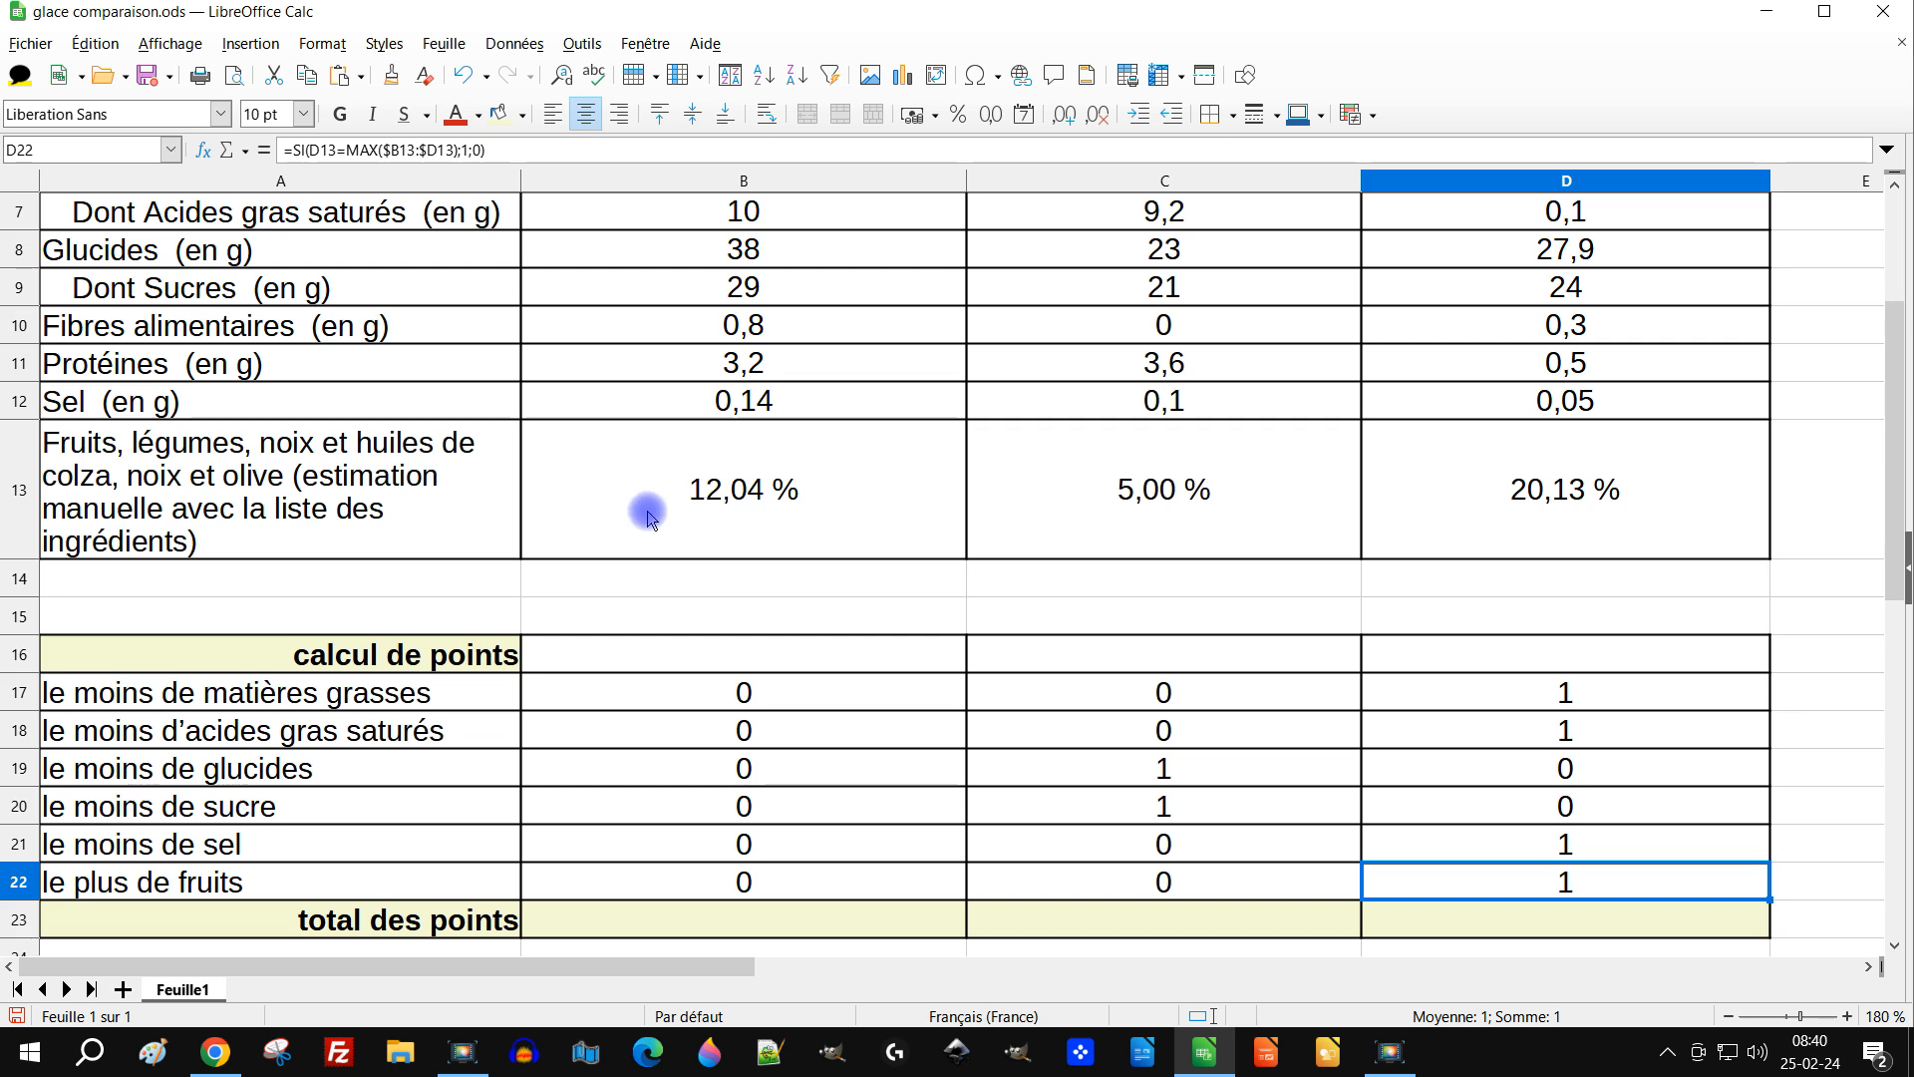
Total the first ice cream's points in B23 with the automatic sum =SOMME(B17:B22).
scroll(1336, 603, "down", 2)
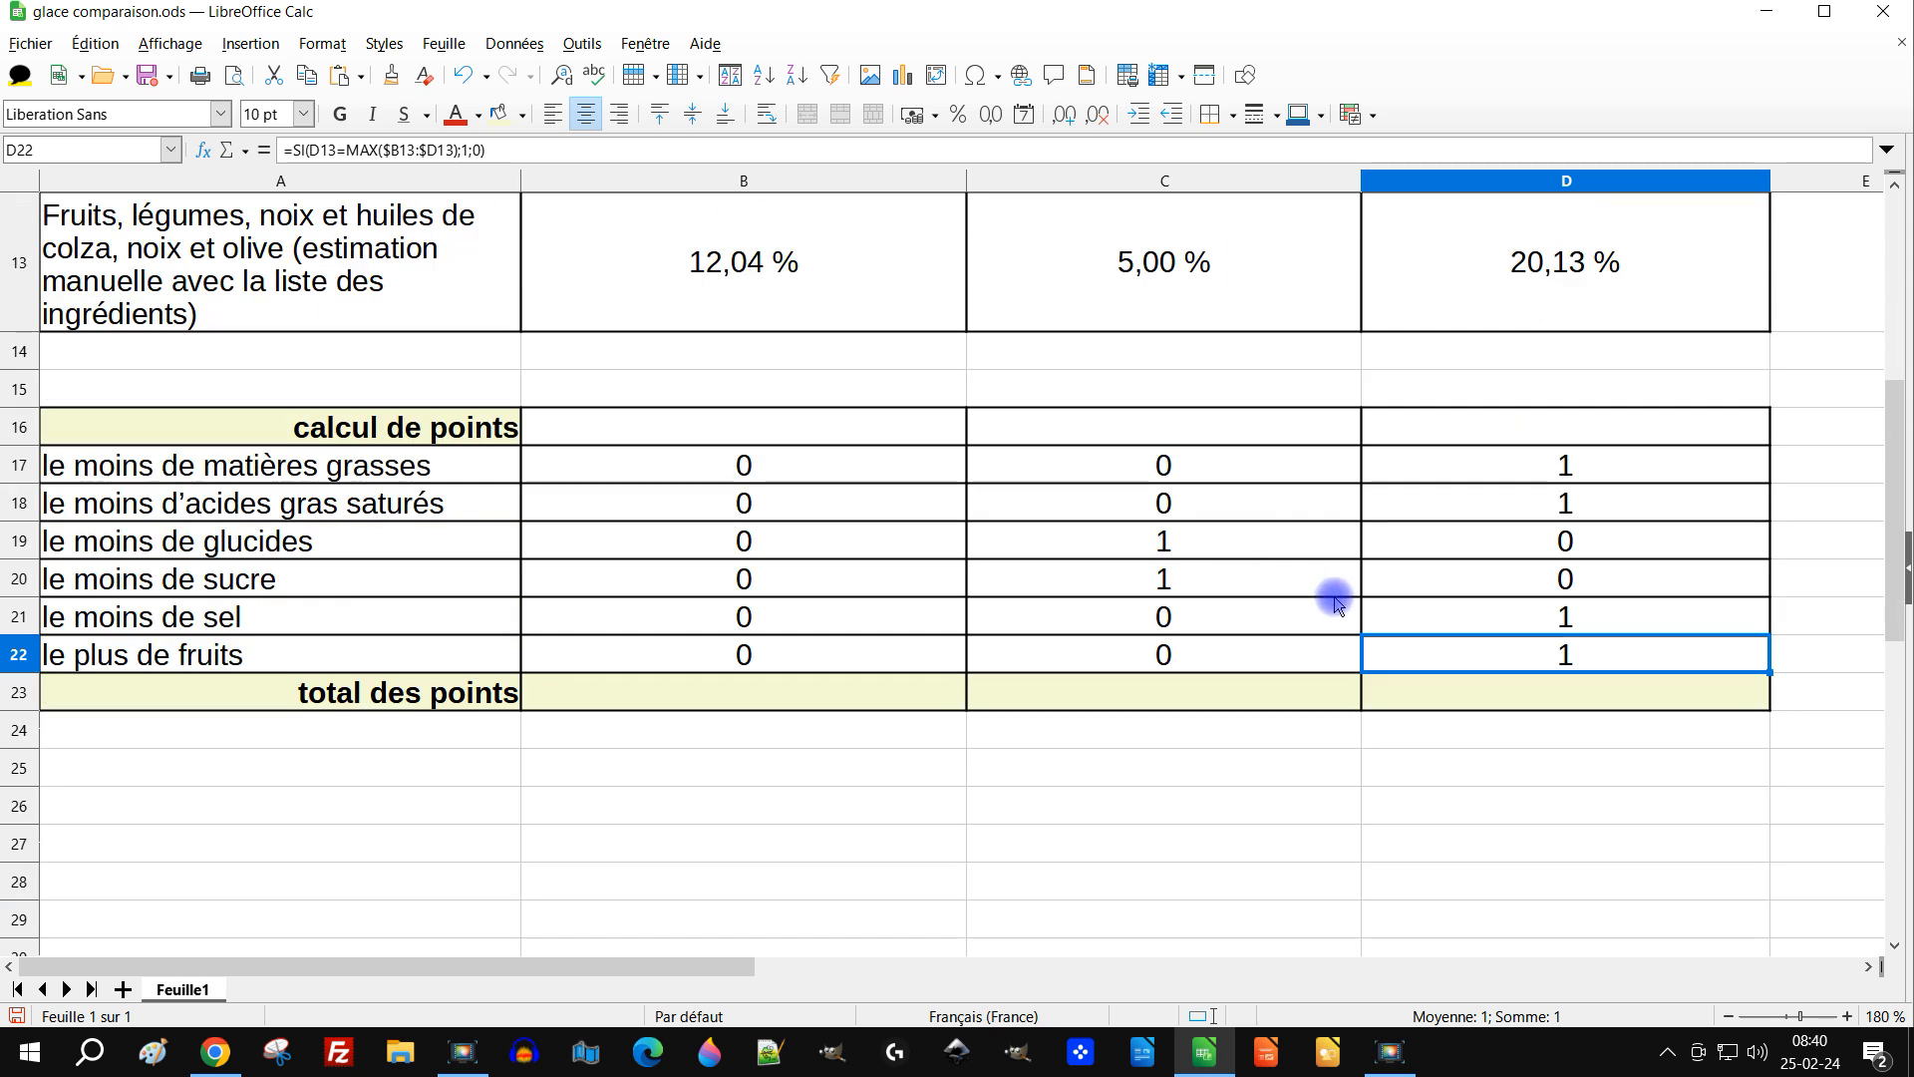
left_click(837, 697)
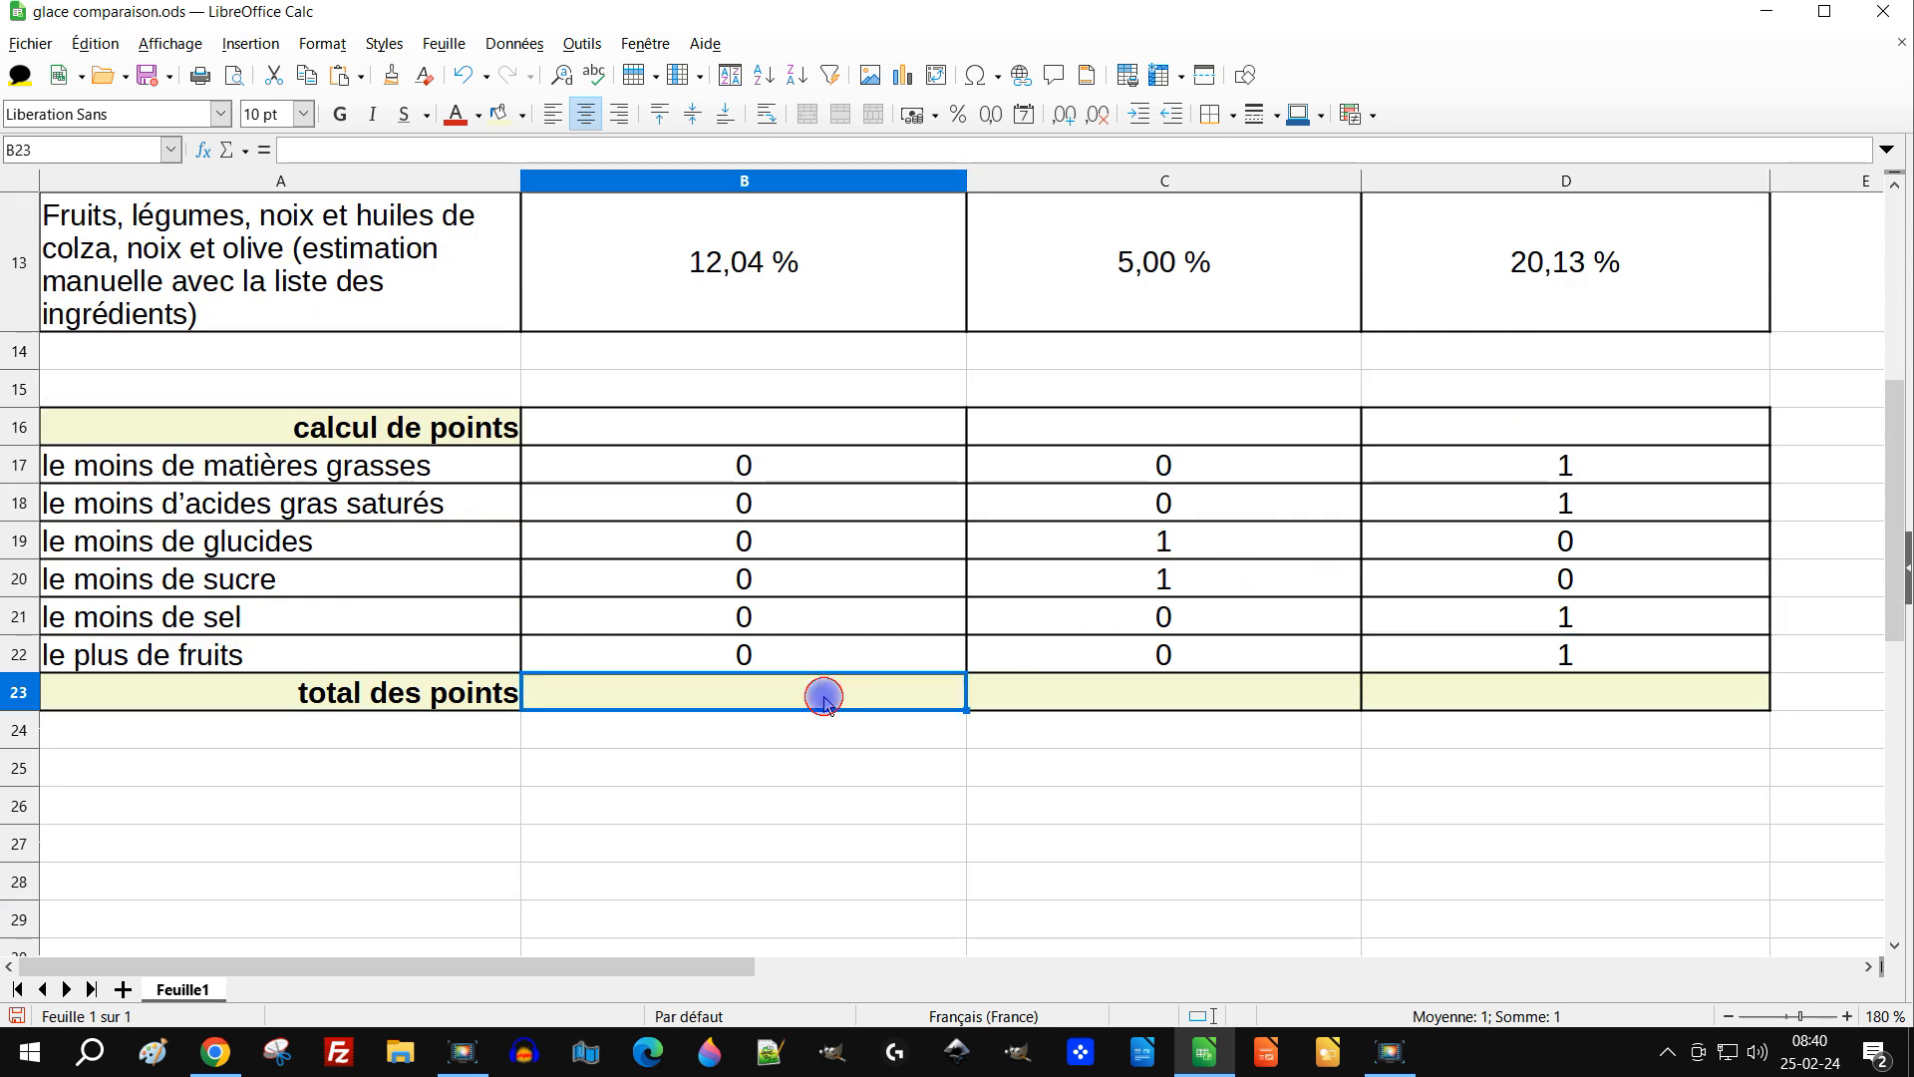
left_click(245, 150)
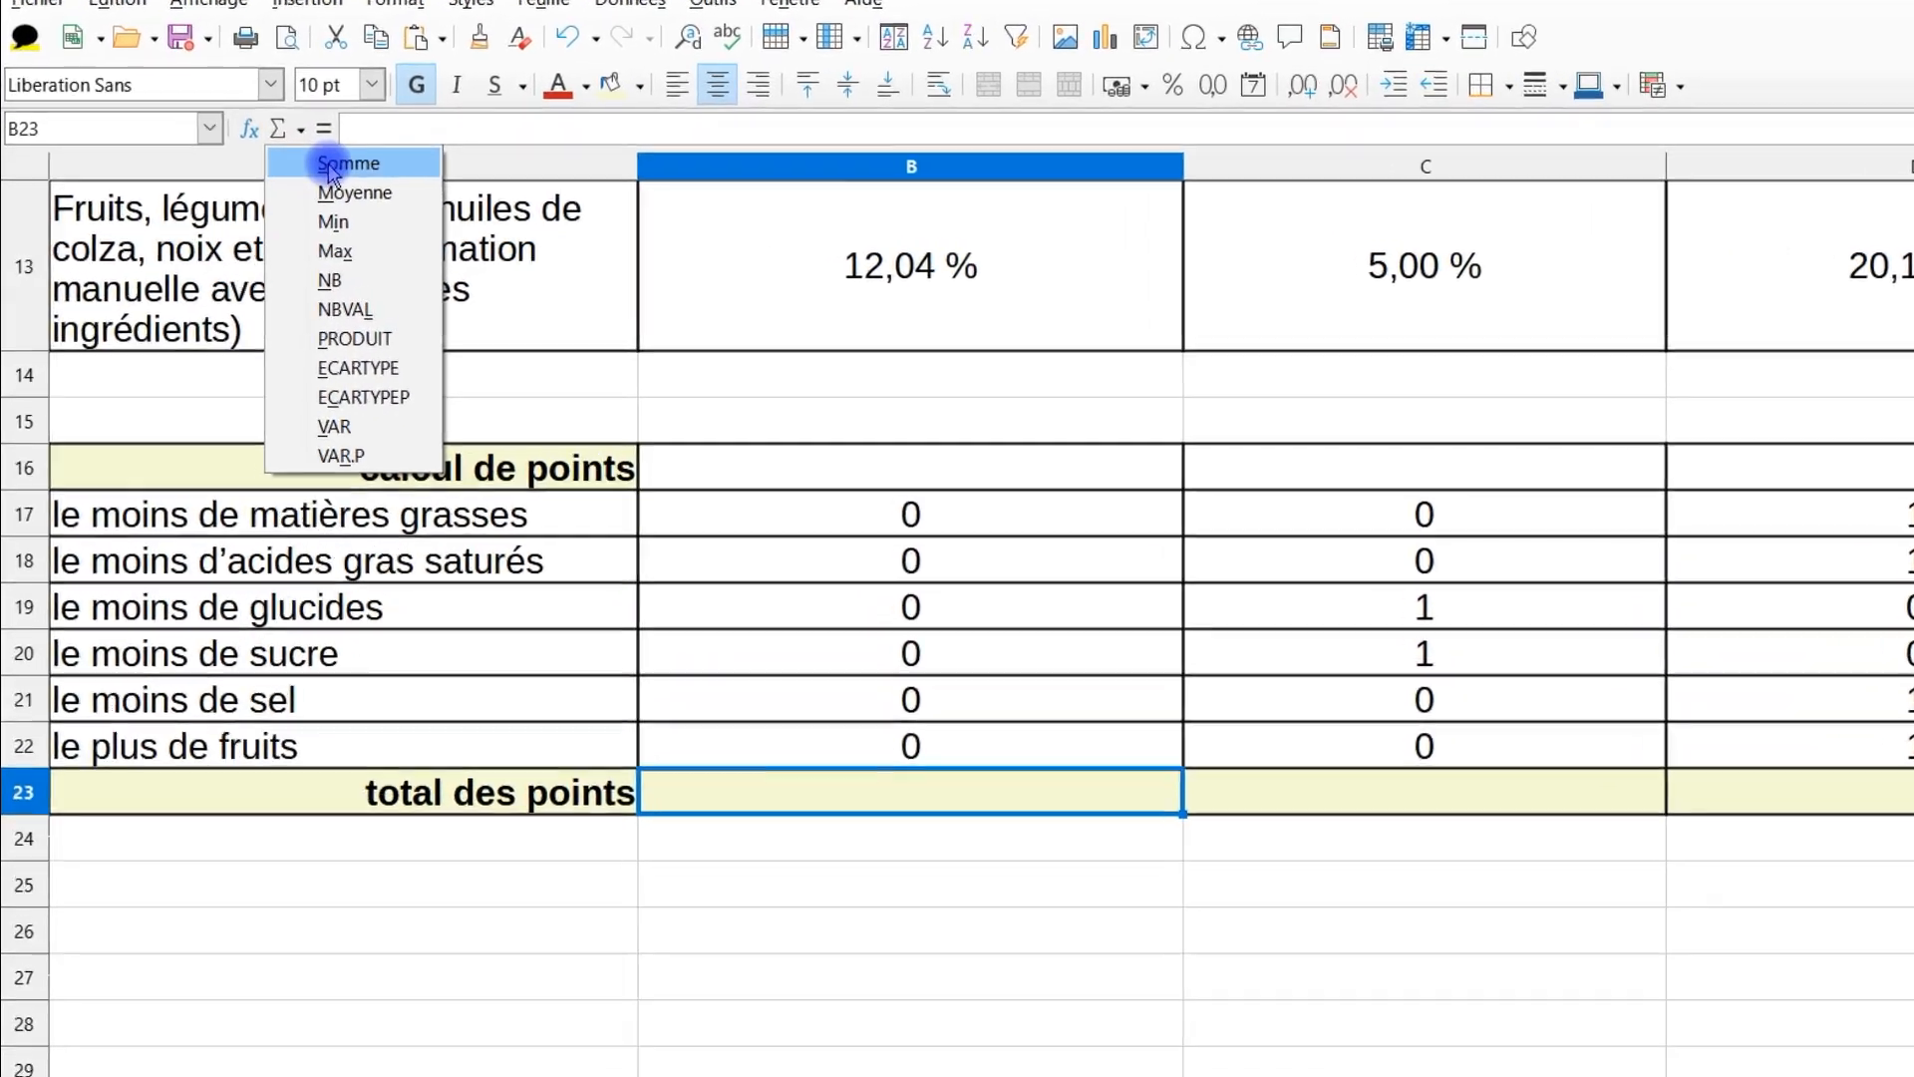
left_click(292, 175)
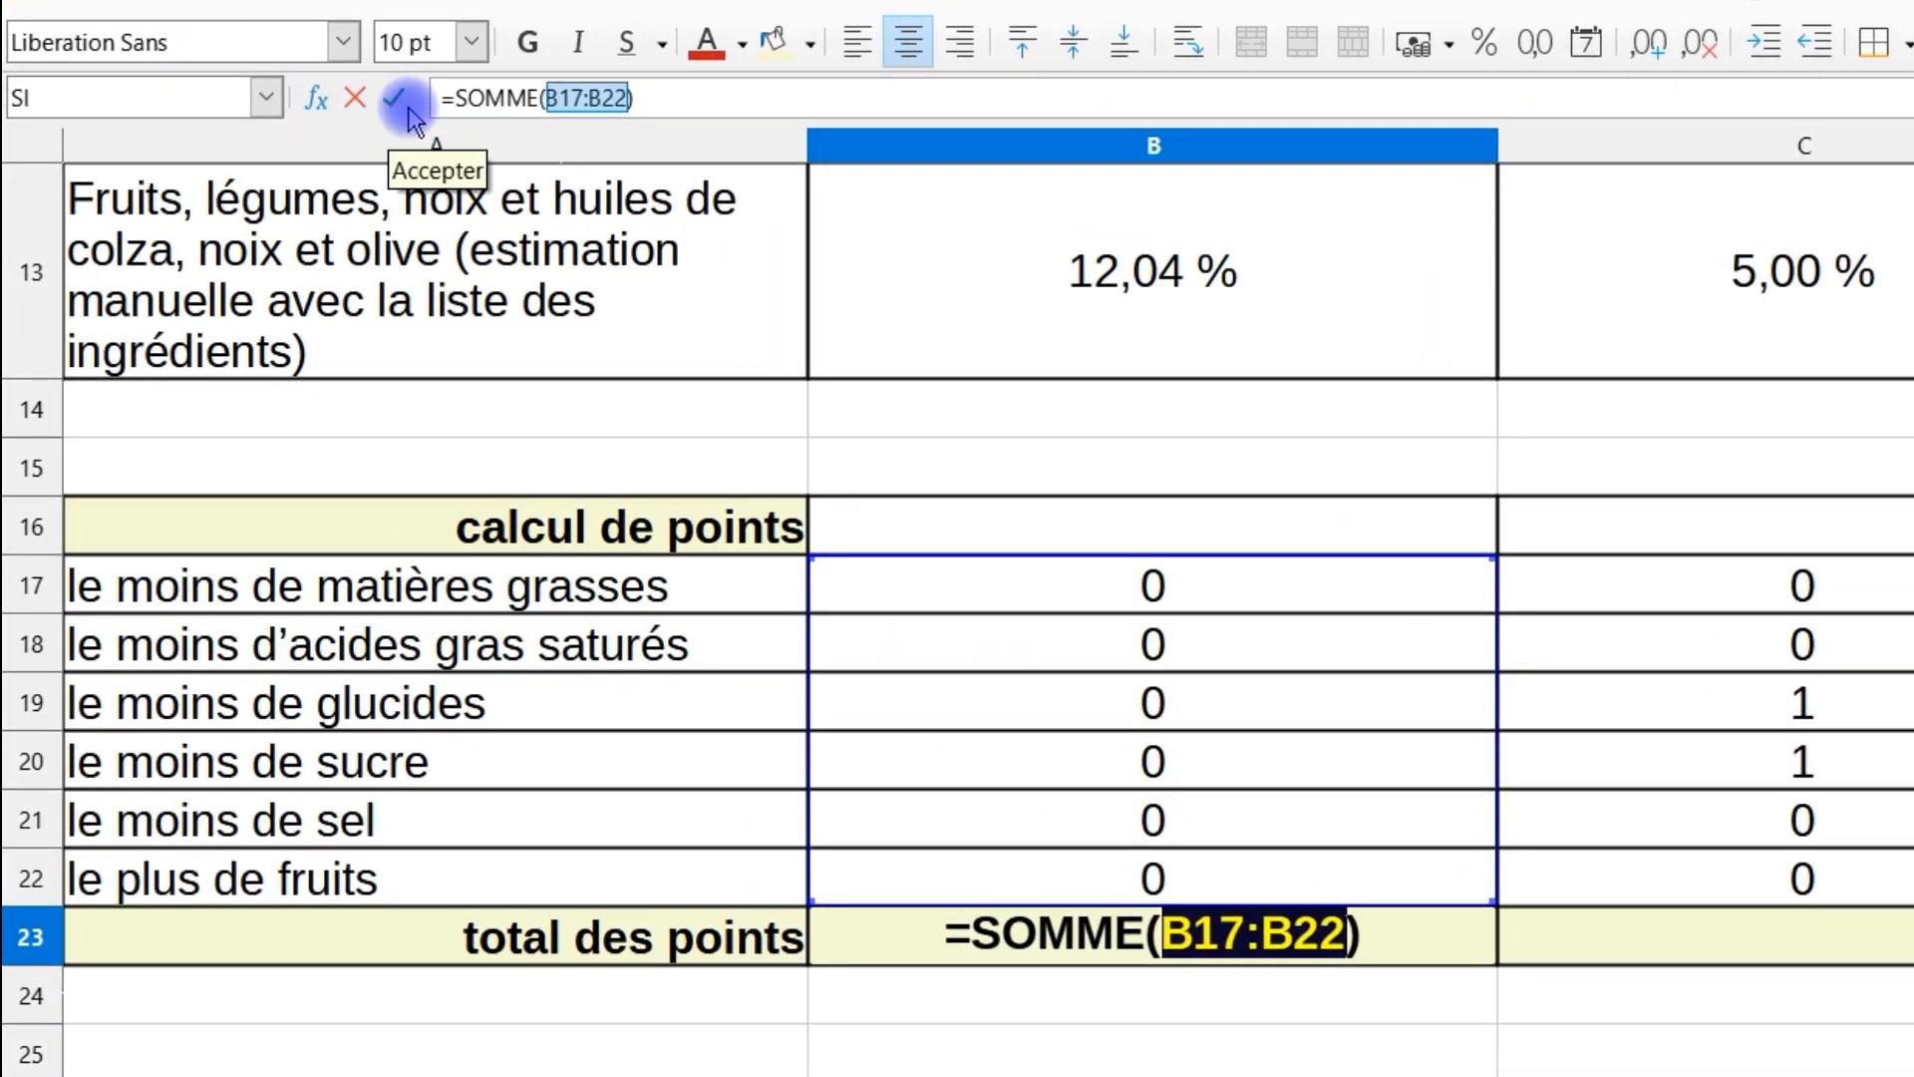
left_click(395, 99)
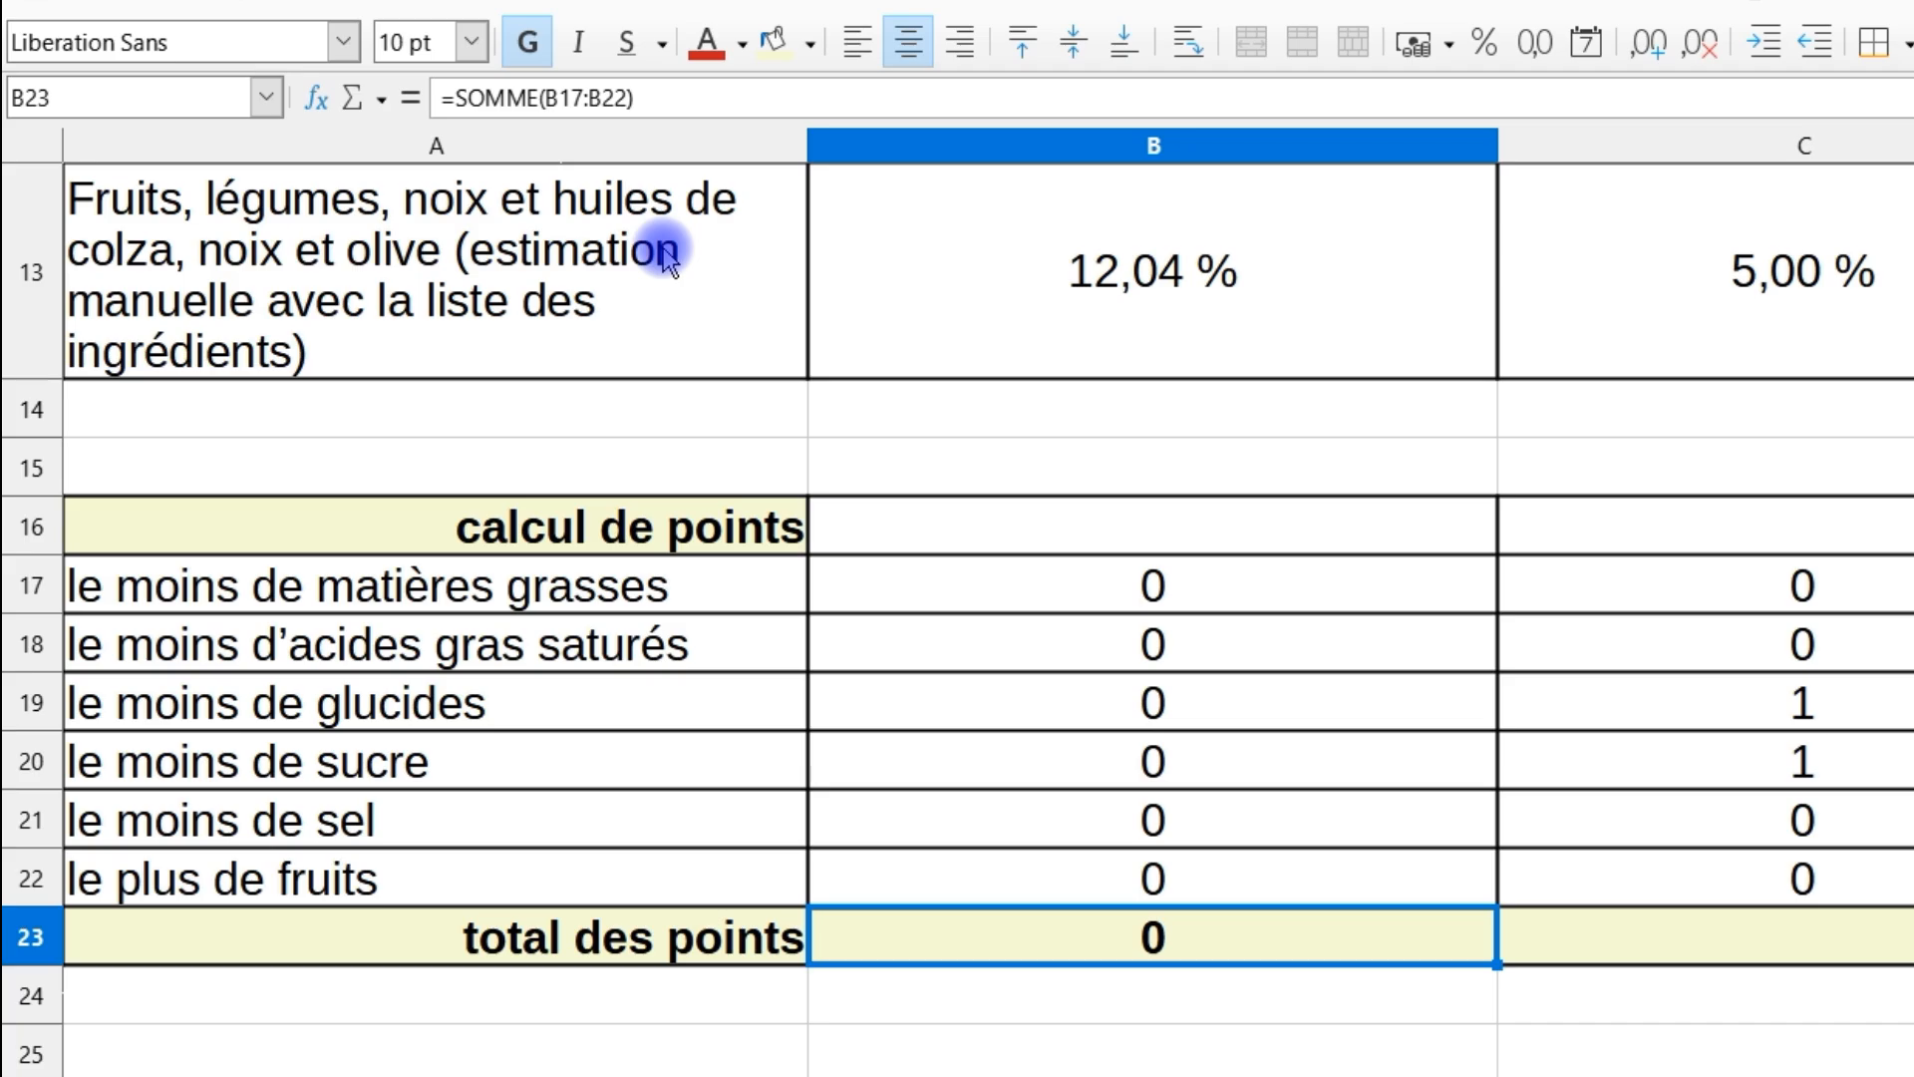
Enter the formula =SOMME(C17:C22) in C23 to total the second ice cream's points.
key("Right")
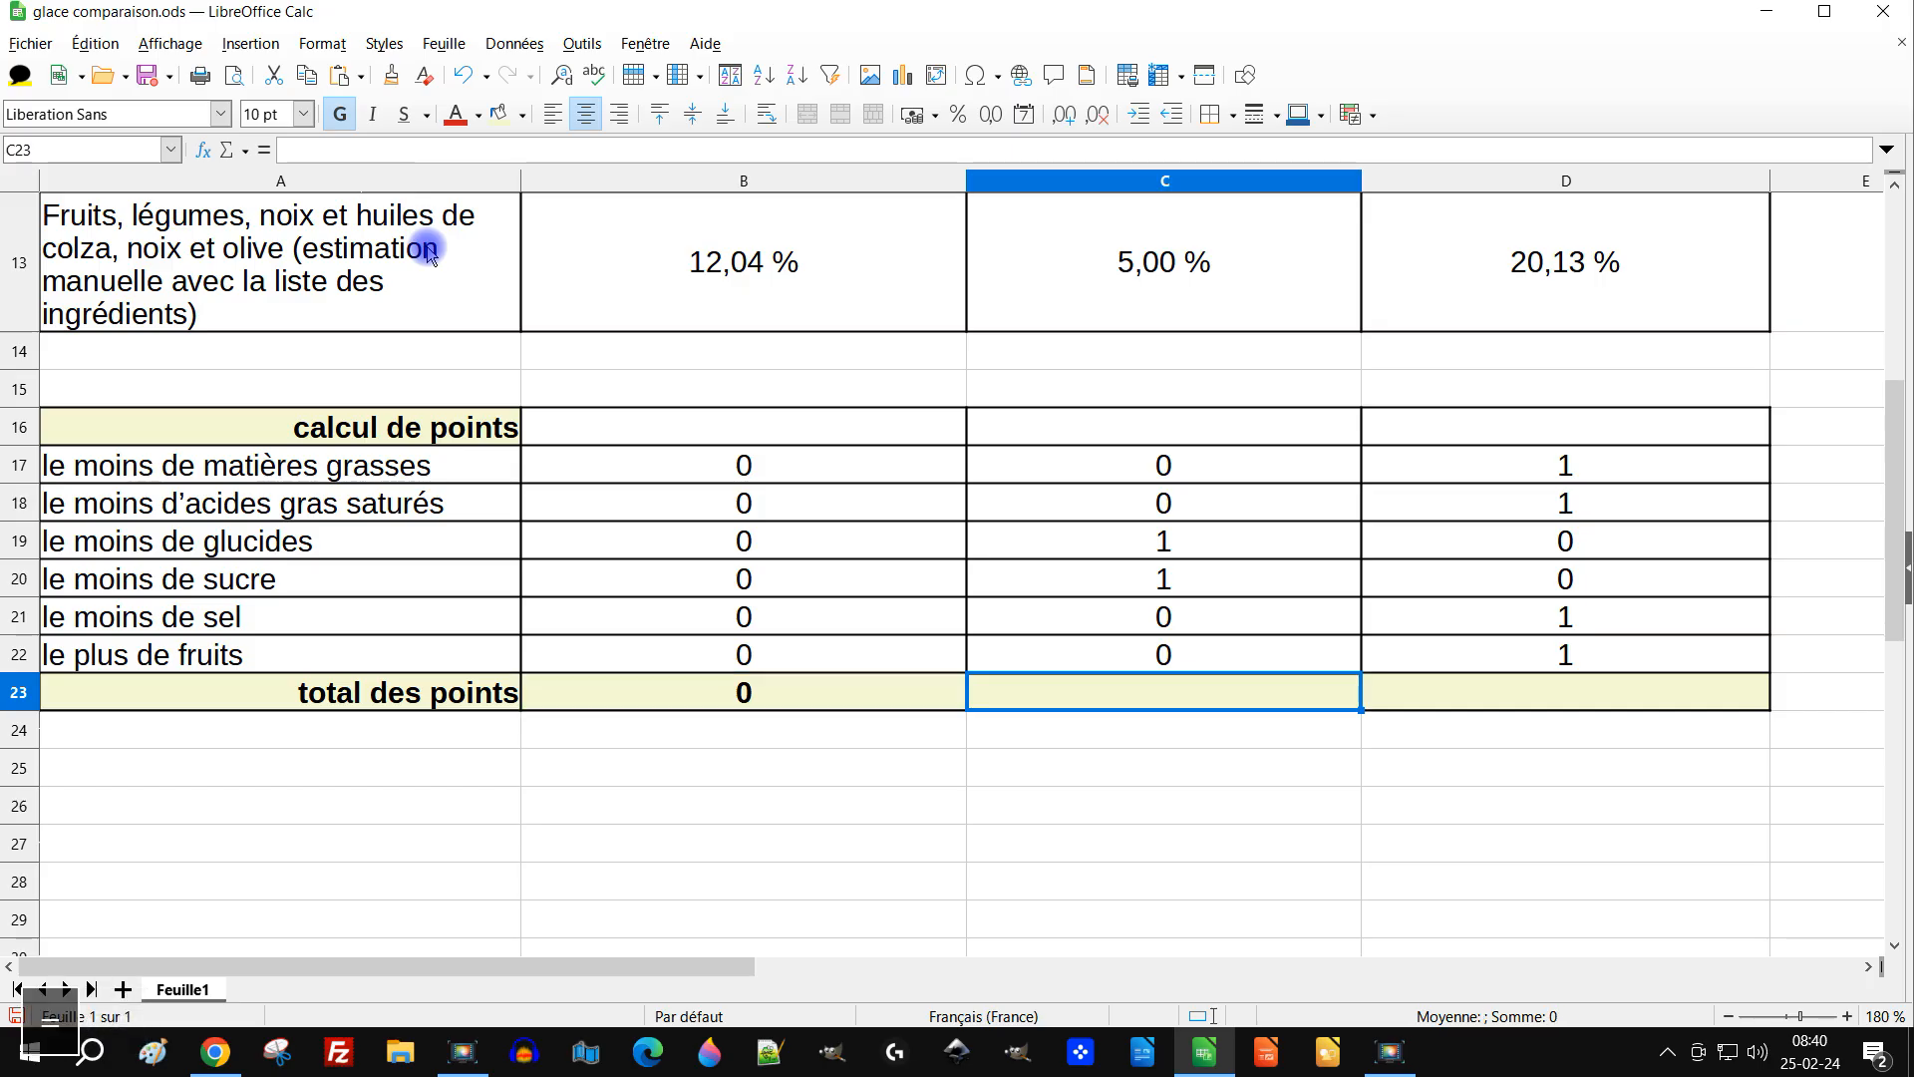
type("=somme")
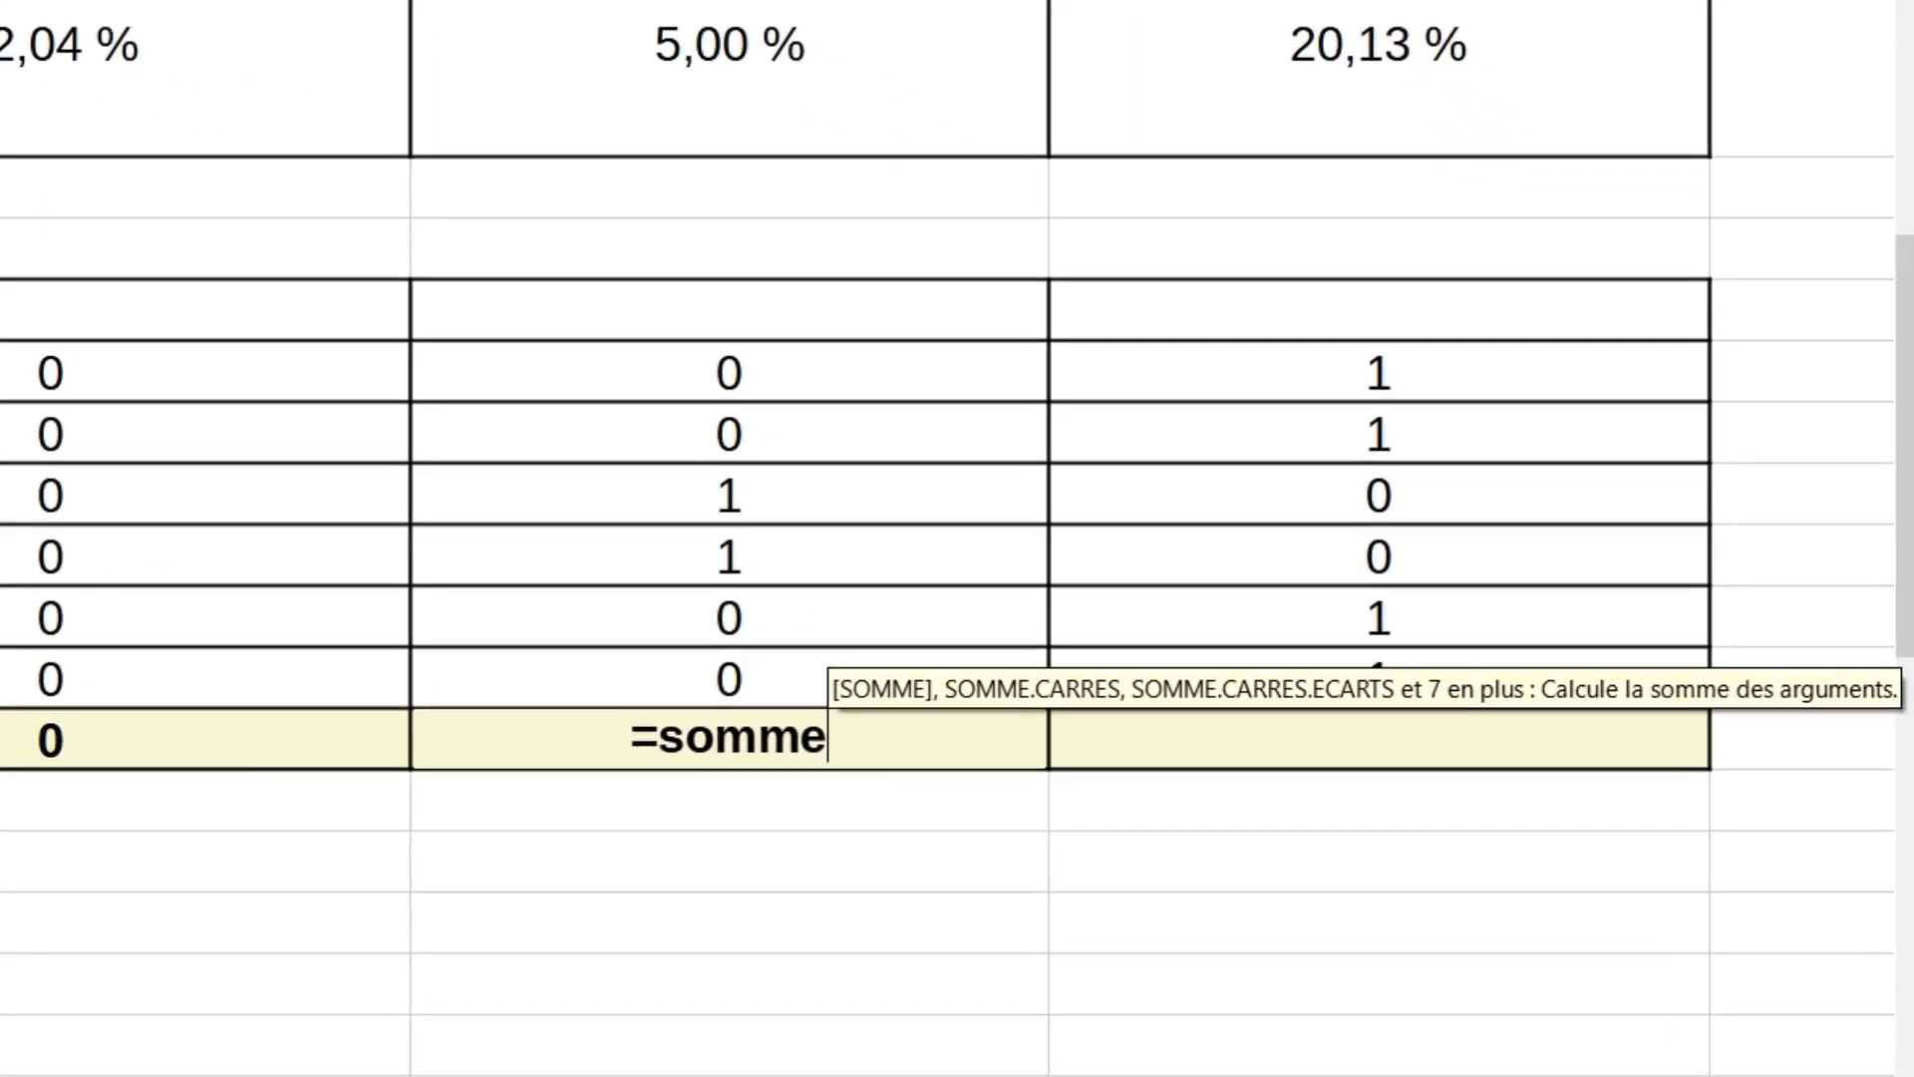
key("Return")
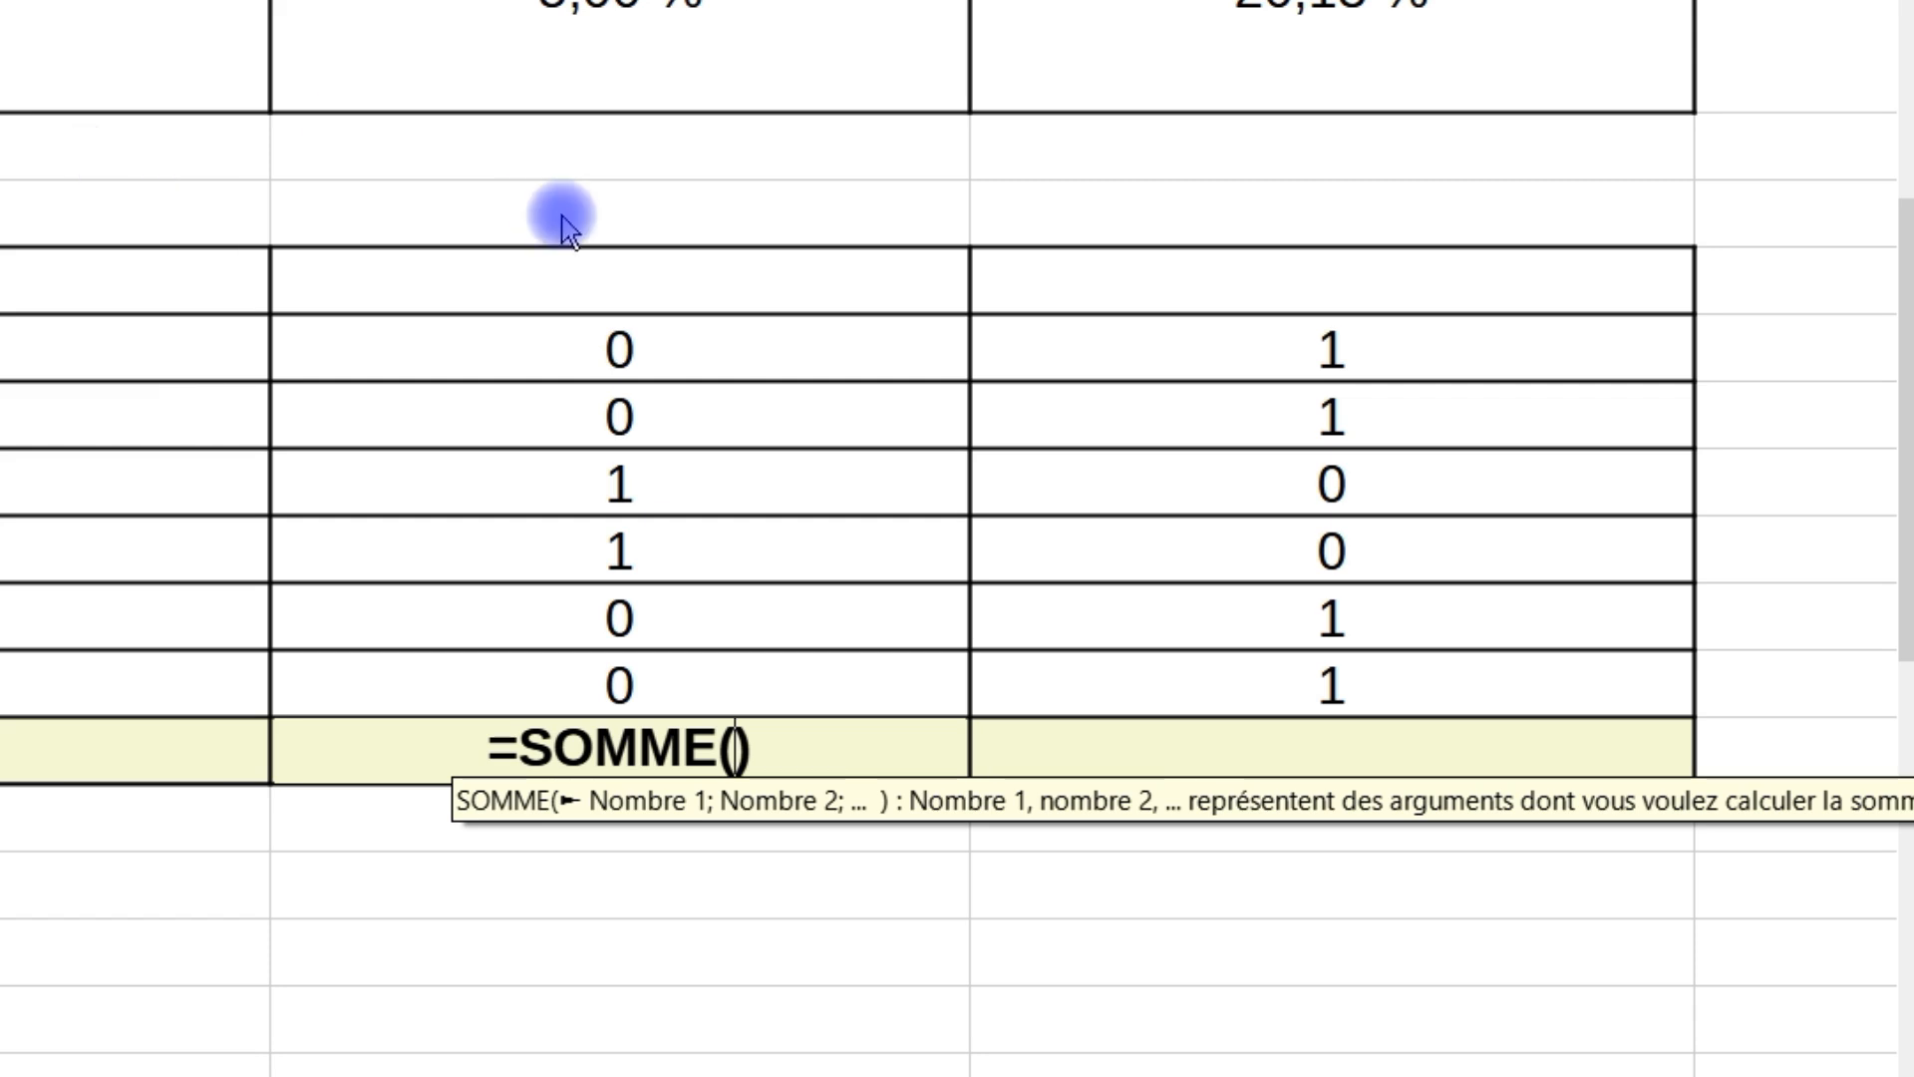
left_click_drag(662, 350, 693, 683)
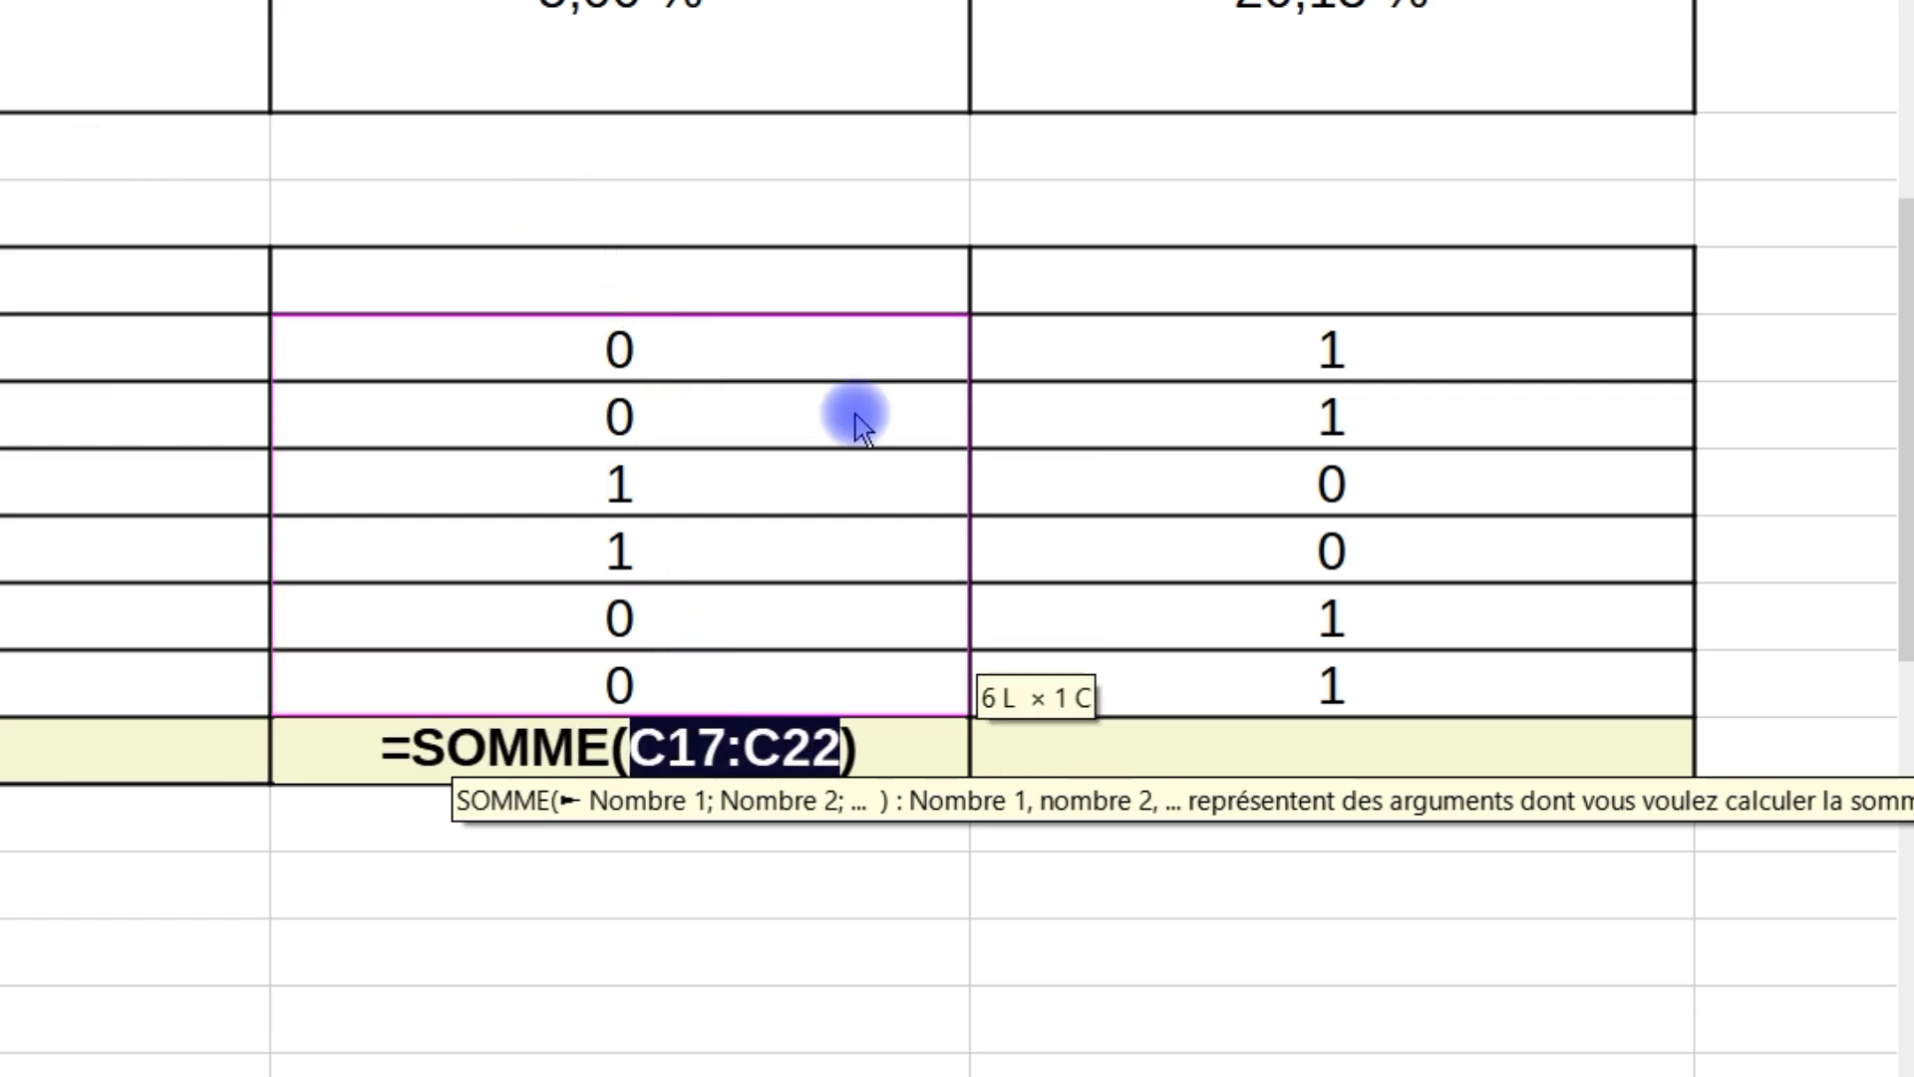
key("Return")
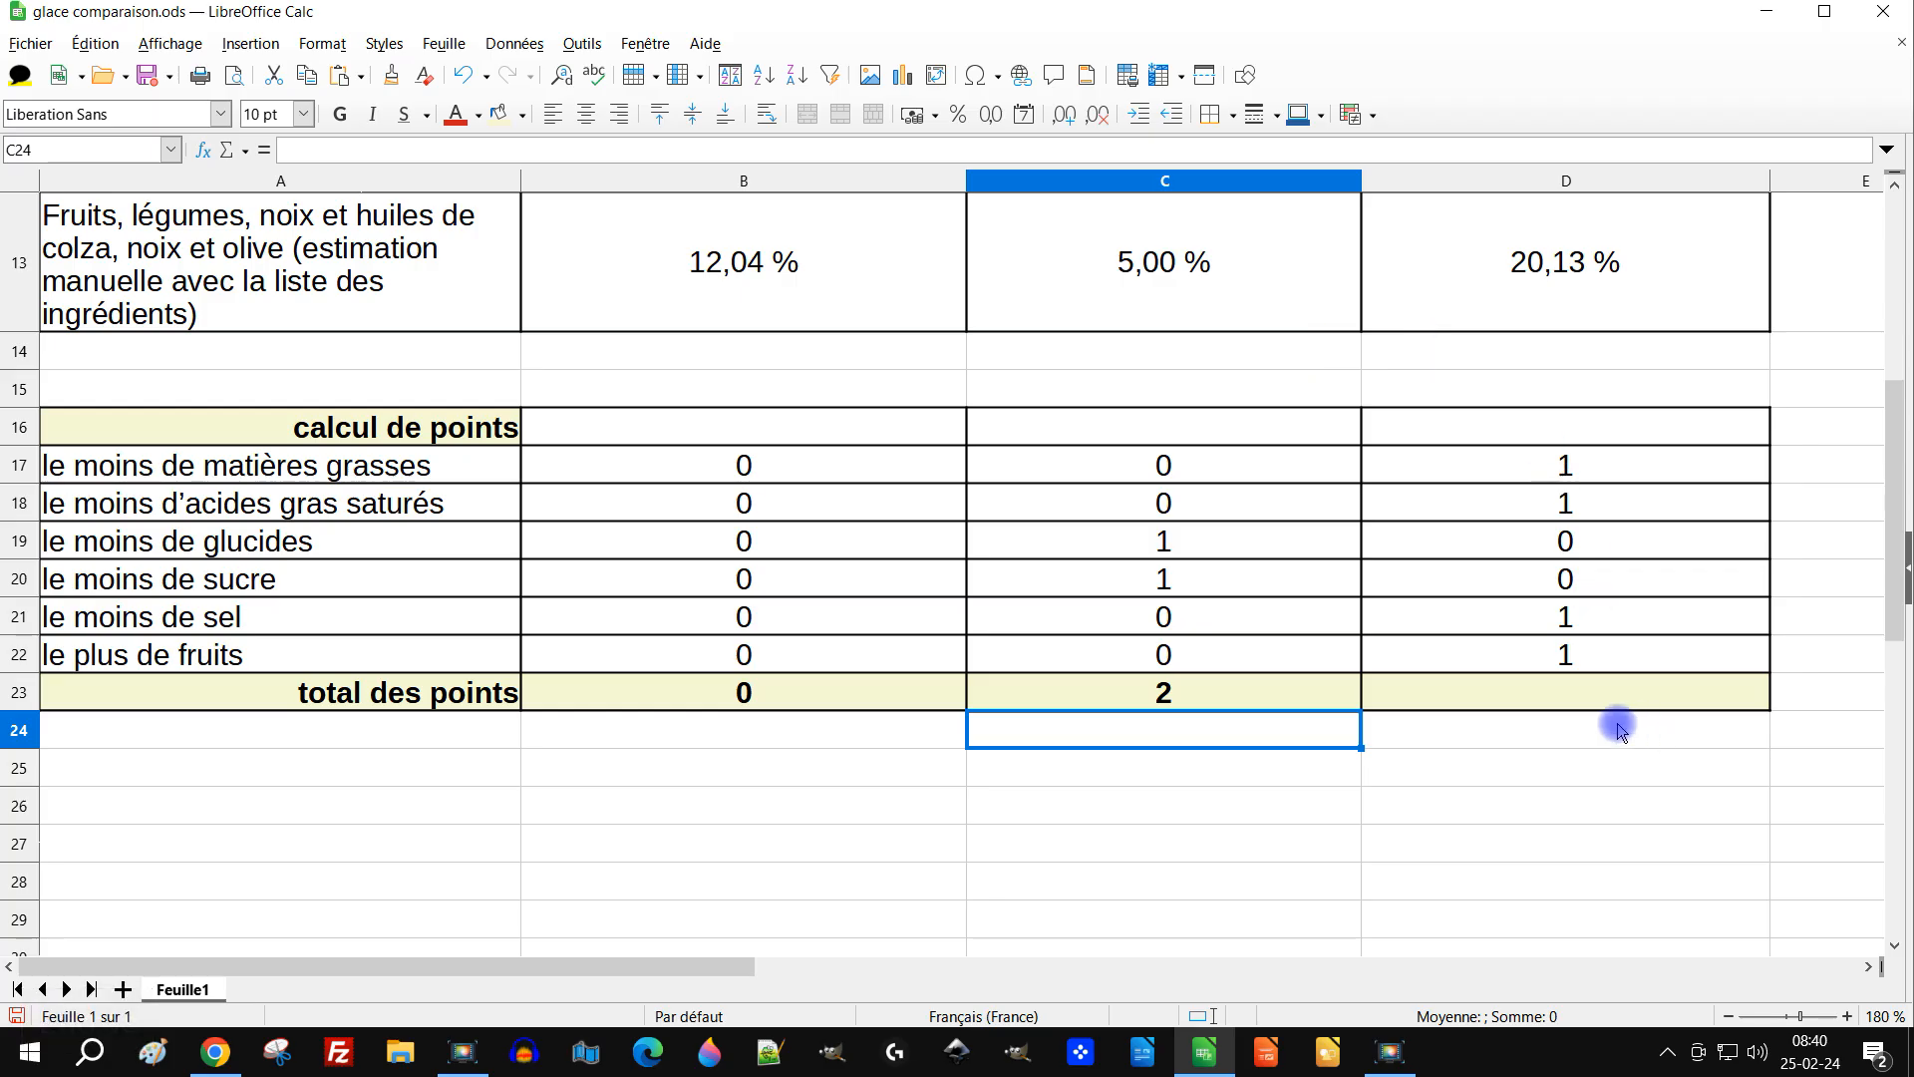
With cell D23 selected for the third ice cream's total, display the function list and search it for "somme".
left_click(1337, 761)
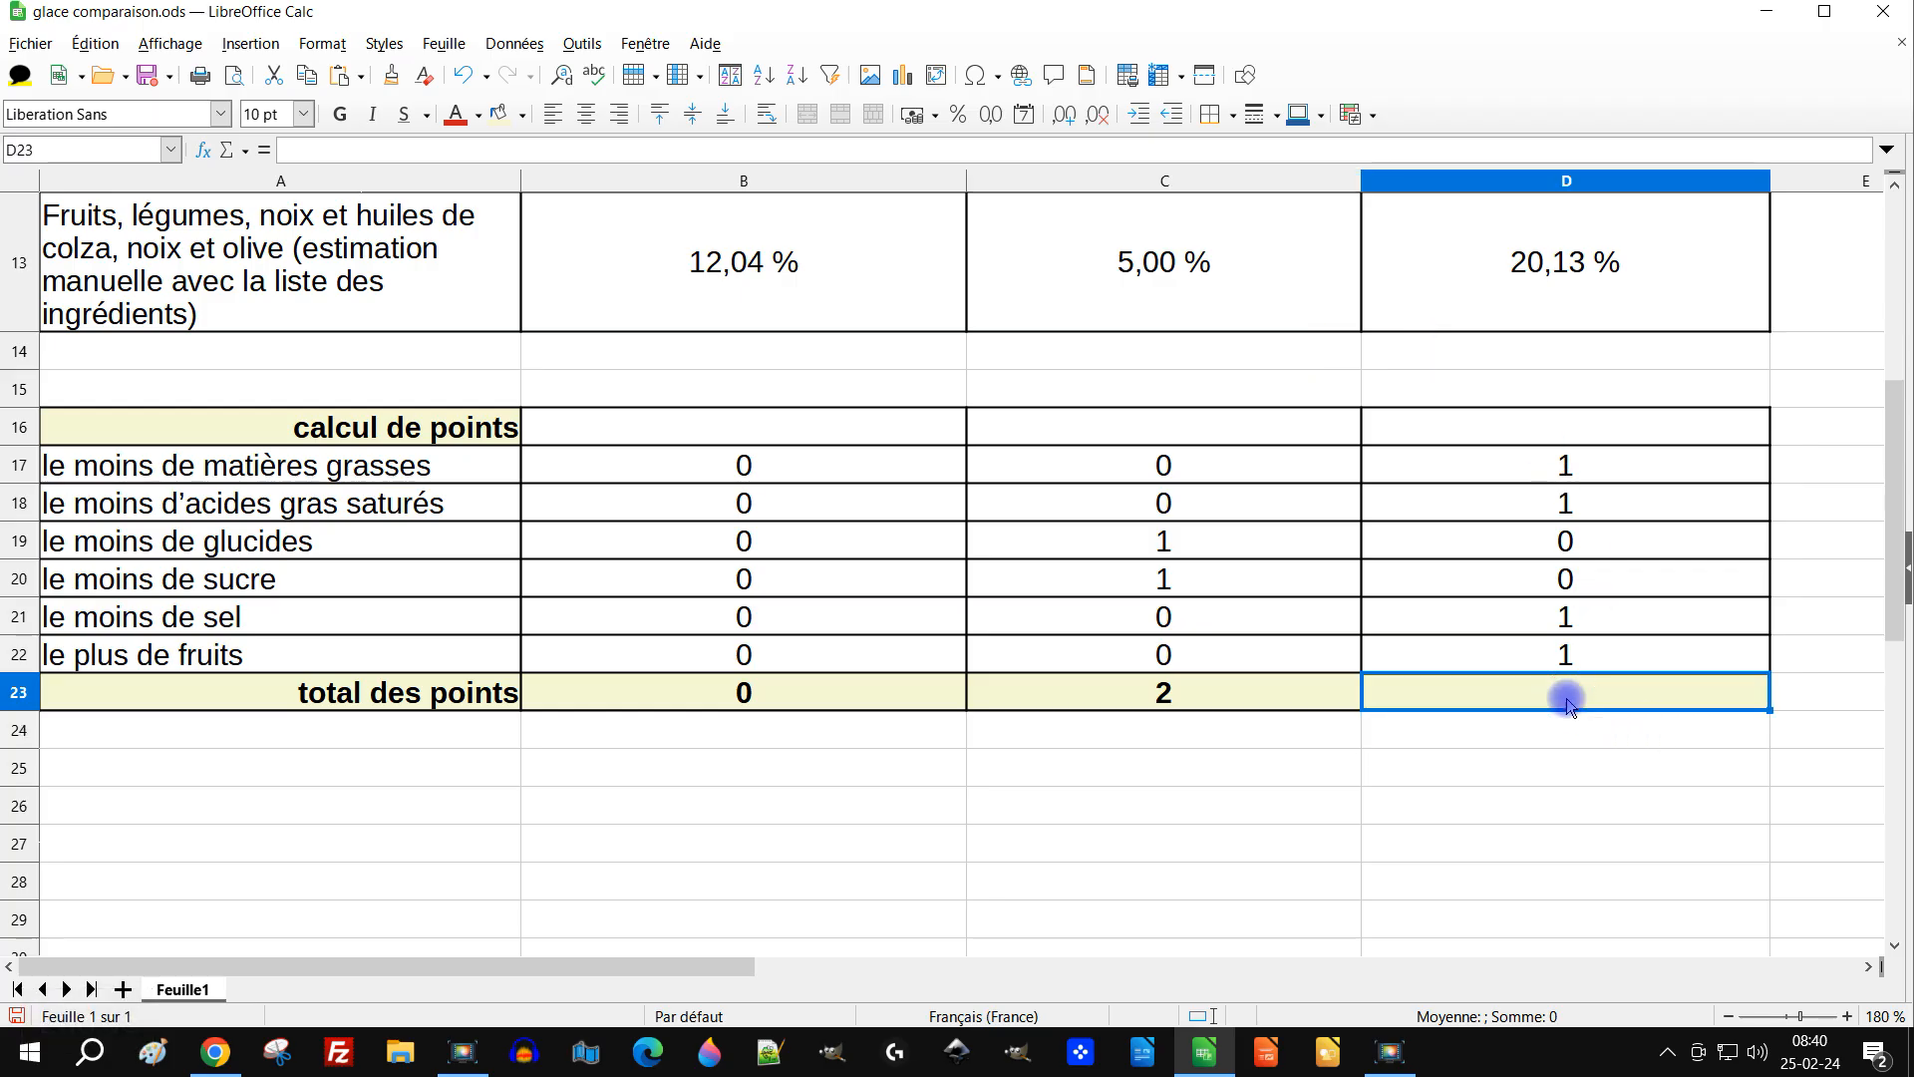
left_click(1906, 570)
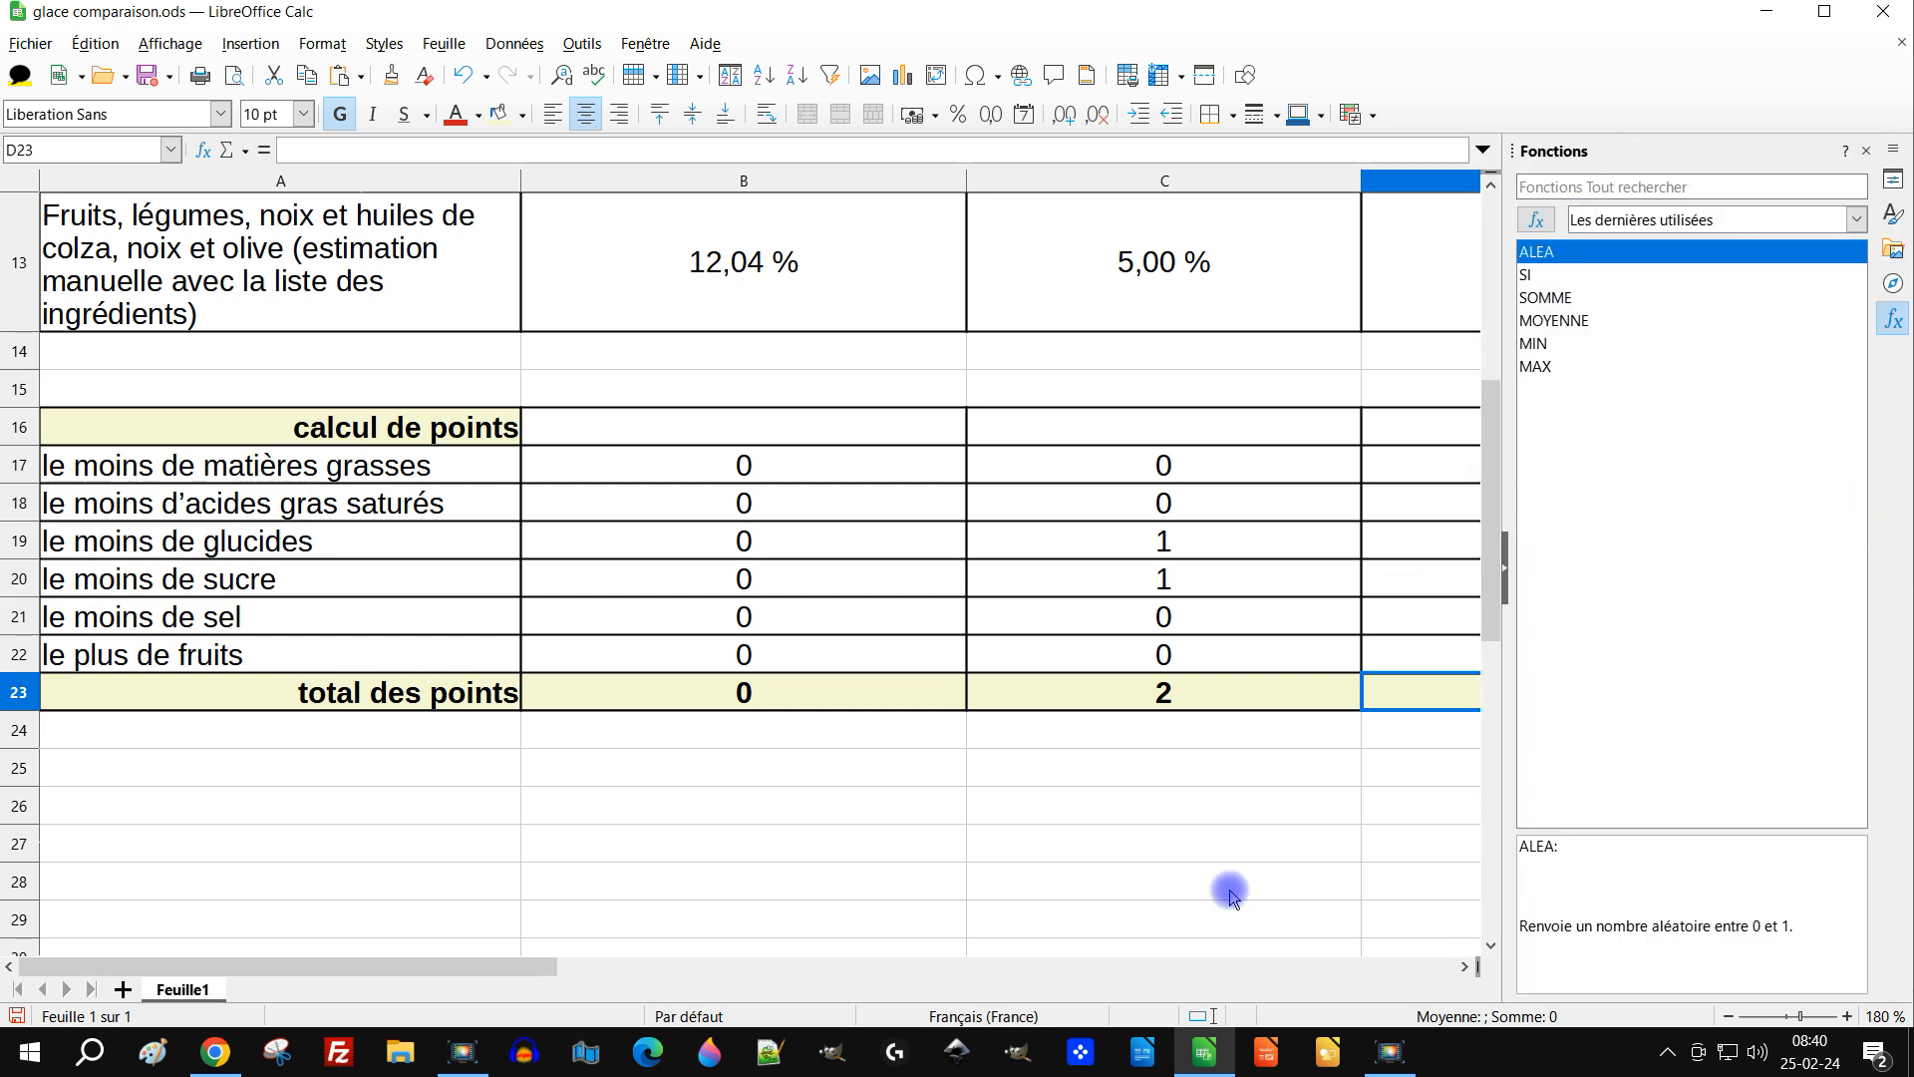
left_click_drag(356, 966, 763, 1011)
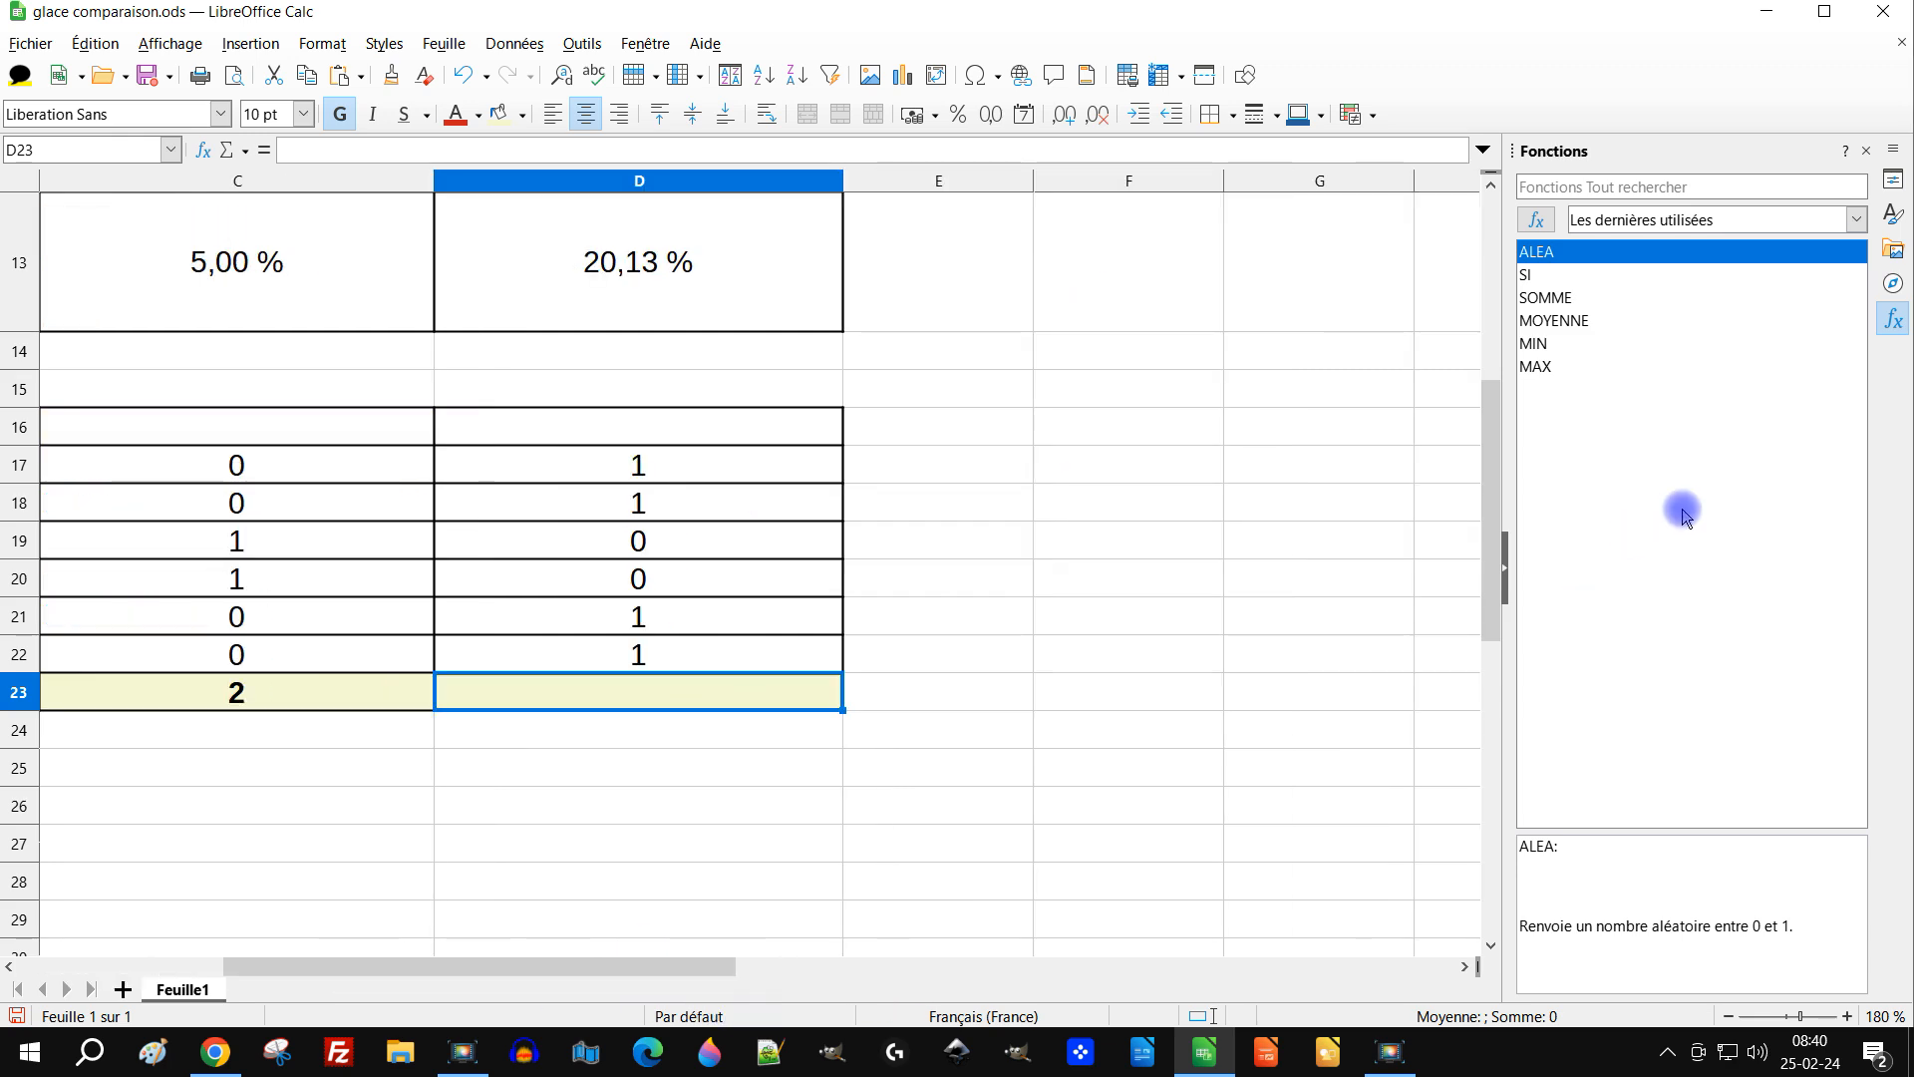
left_click(1572, 187)
type("s")
type("omme")
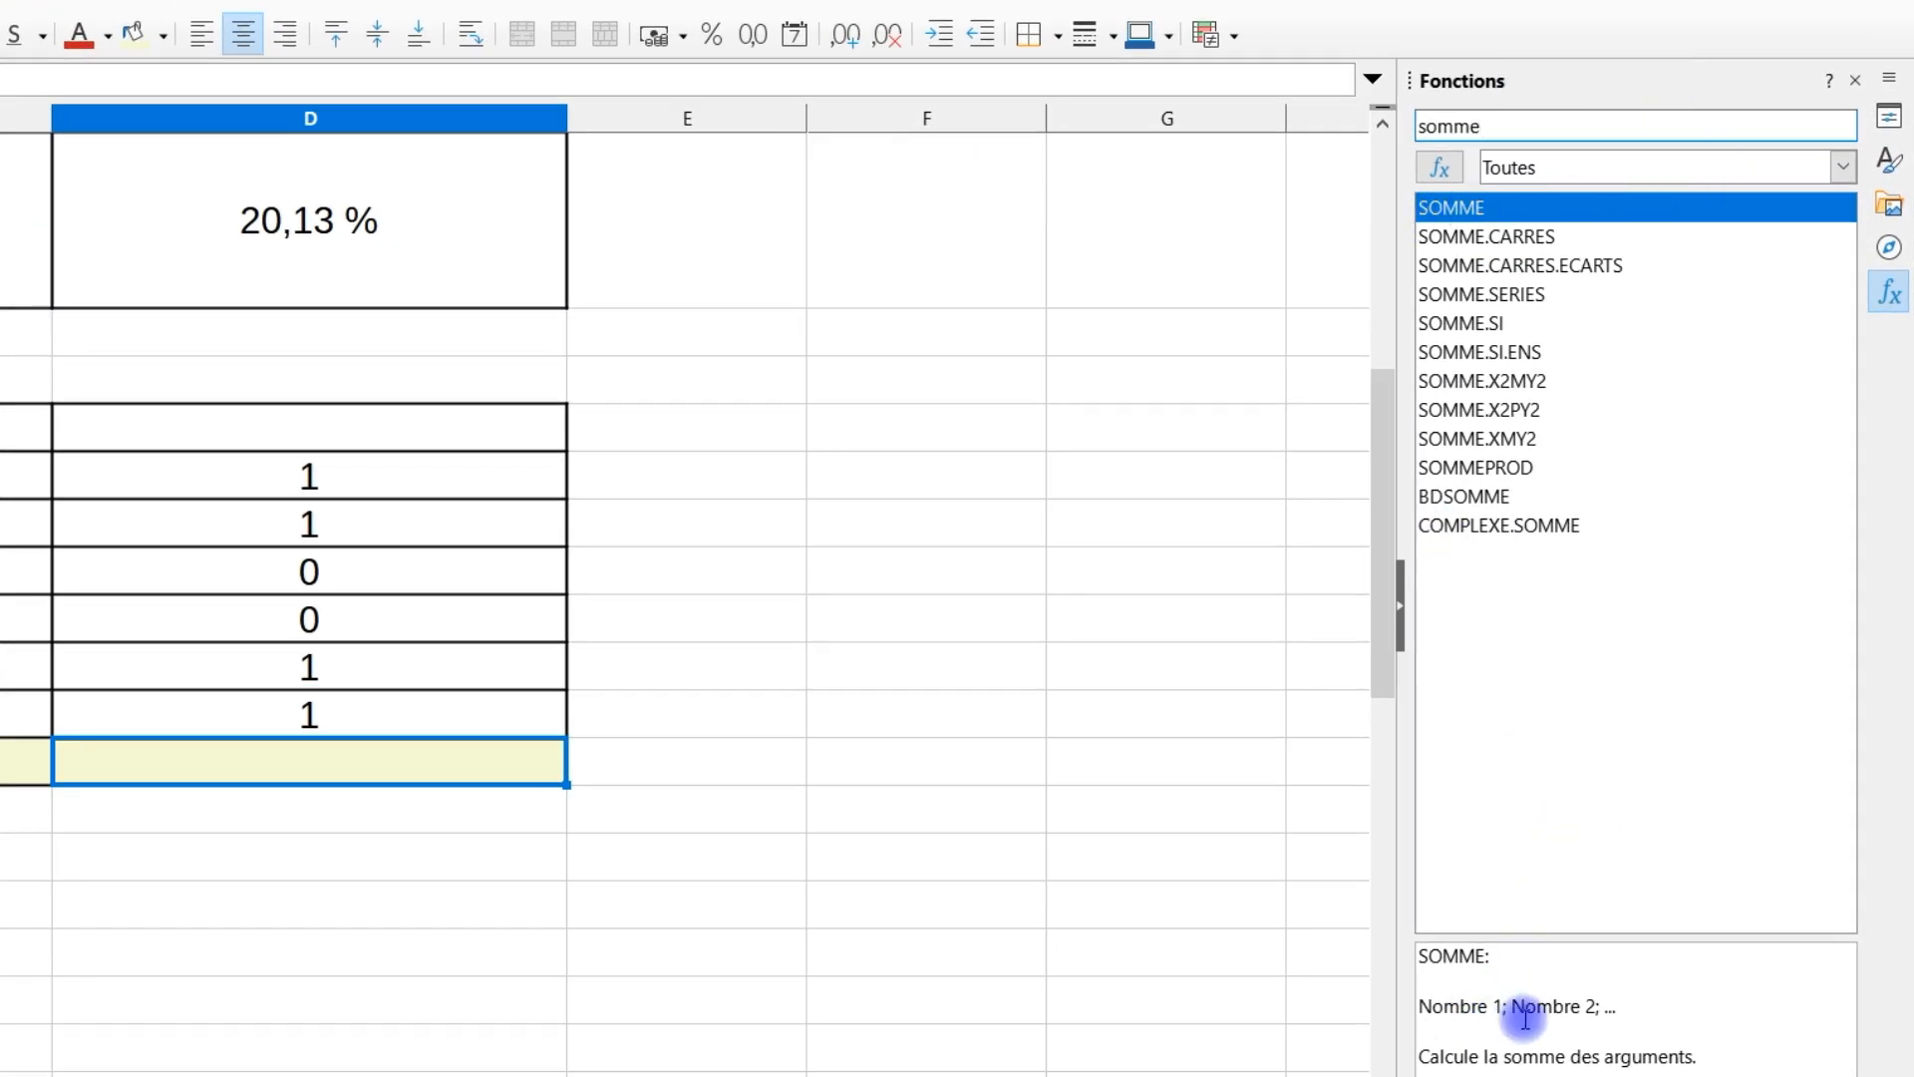
Insert the SOMME function in D23 over D17:D22, giving =SOMME(D17:D22), and hide the function list.
double_click(1448, 209)
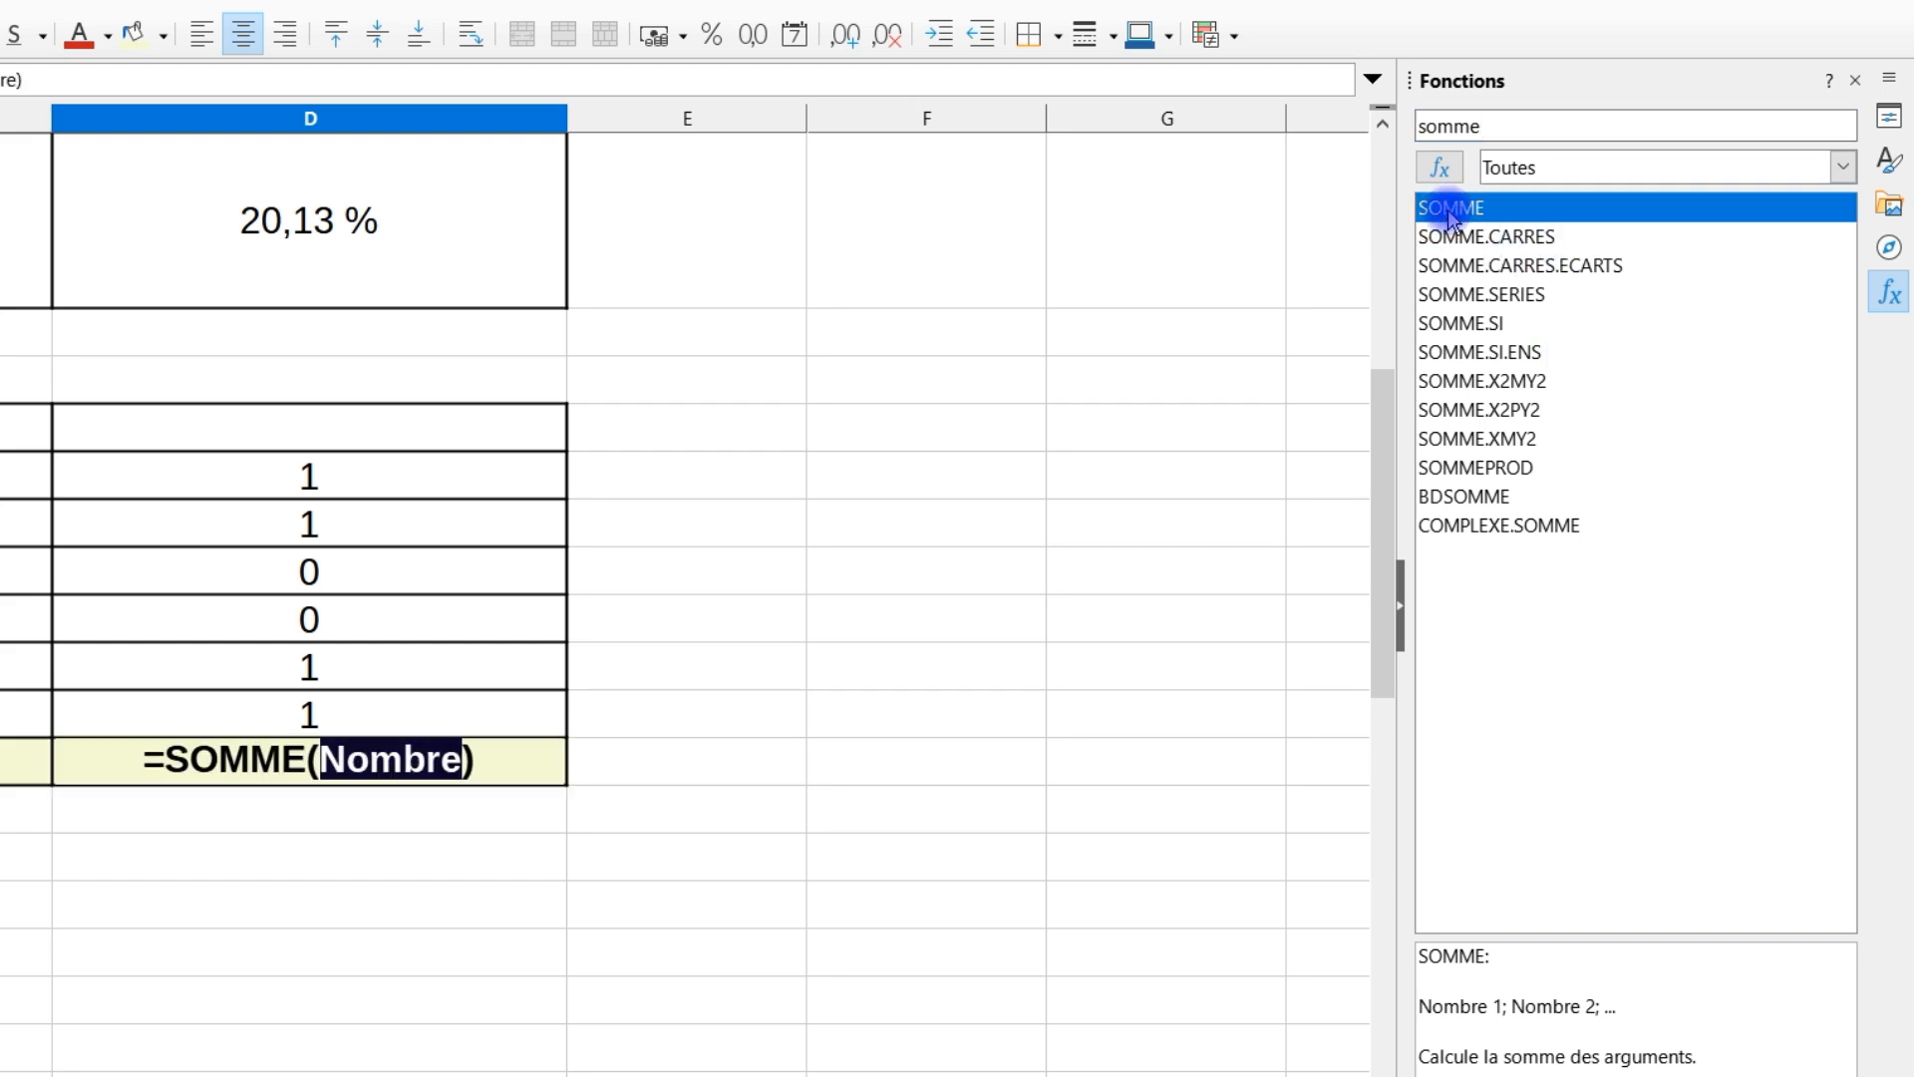
mouse_move(406, 708)
left_mouse_down()
mouse_move(432, 498)
mouse_move(414, 526)
mouse_move(444, 495)
mouse_move(428, 500)
mouse_move(390, 706)
left_mouse_up()
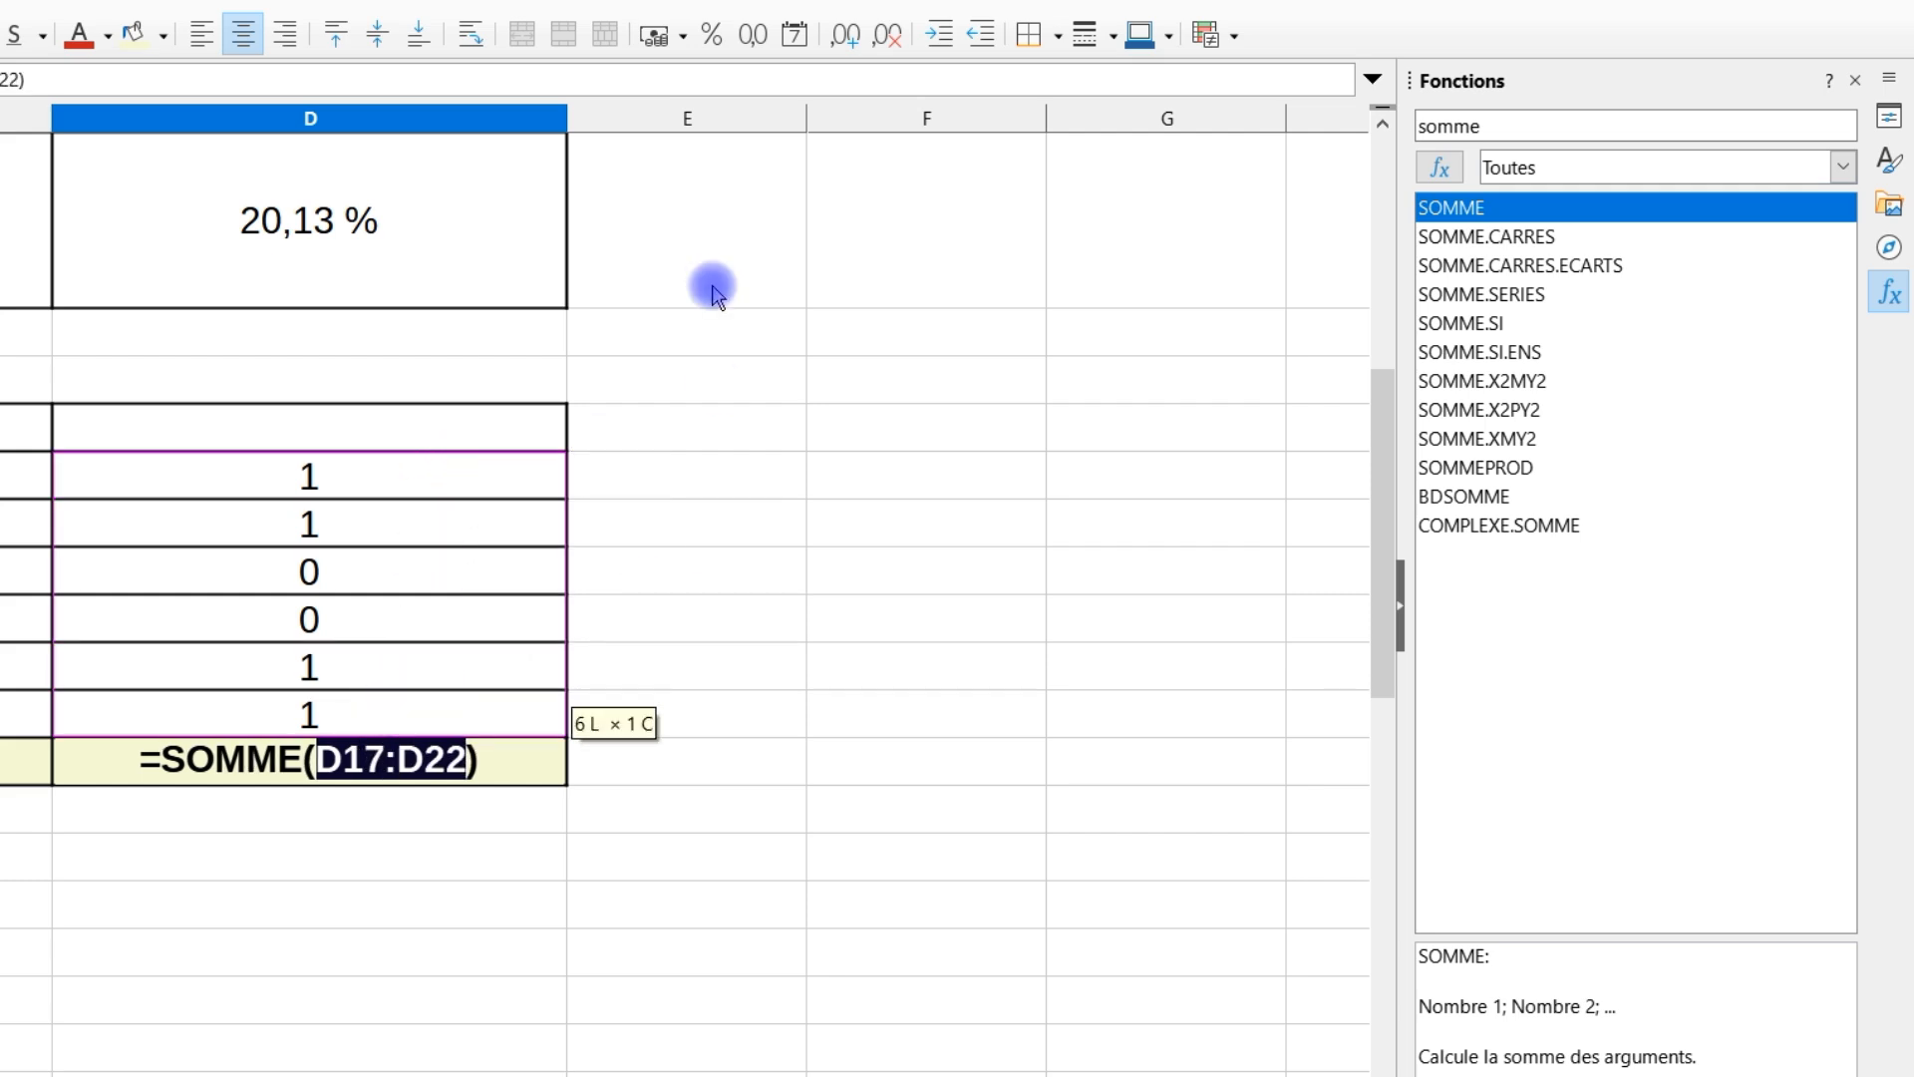
key("Return")
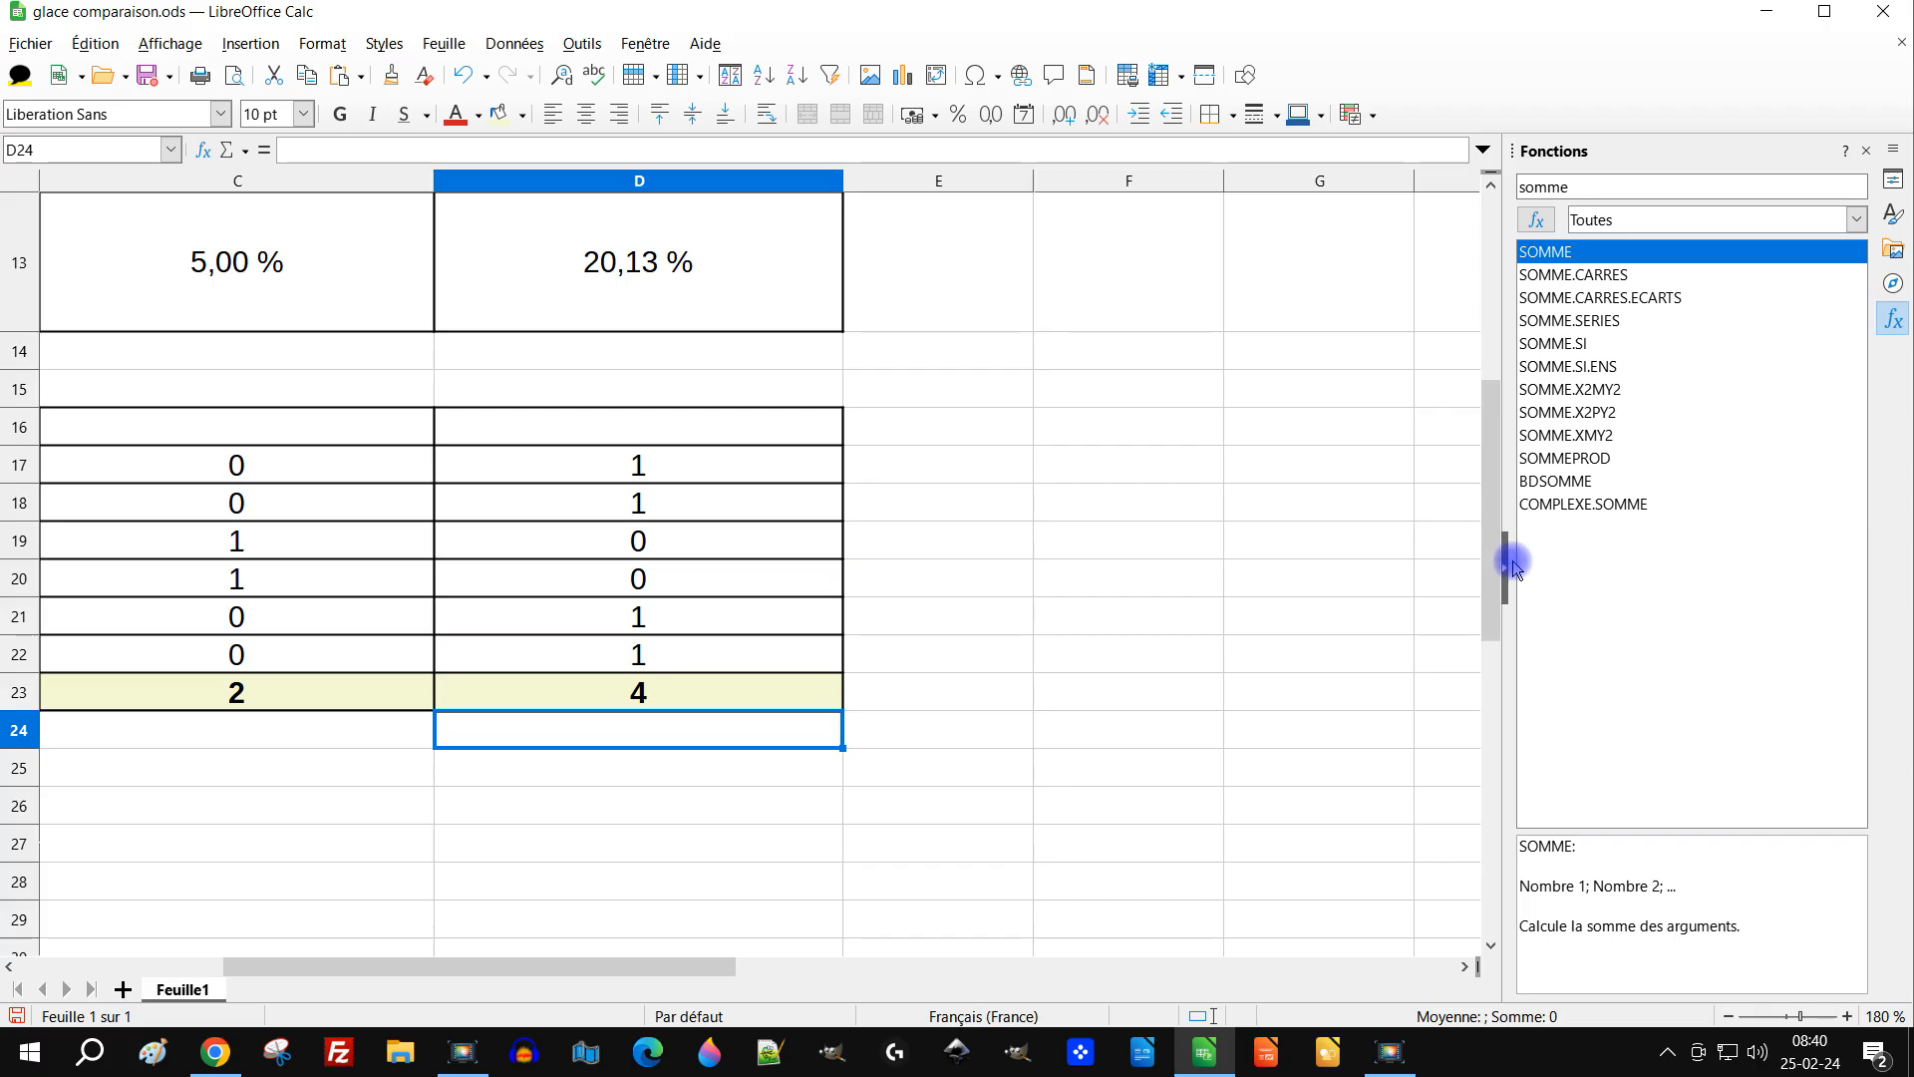
left_click(1504, 575)
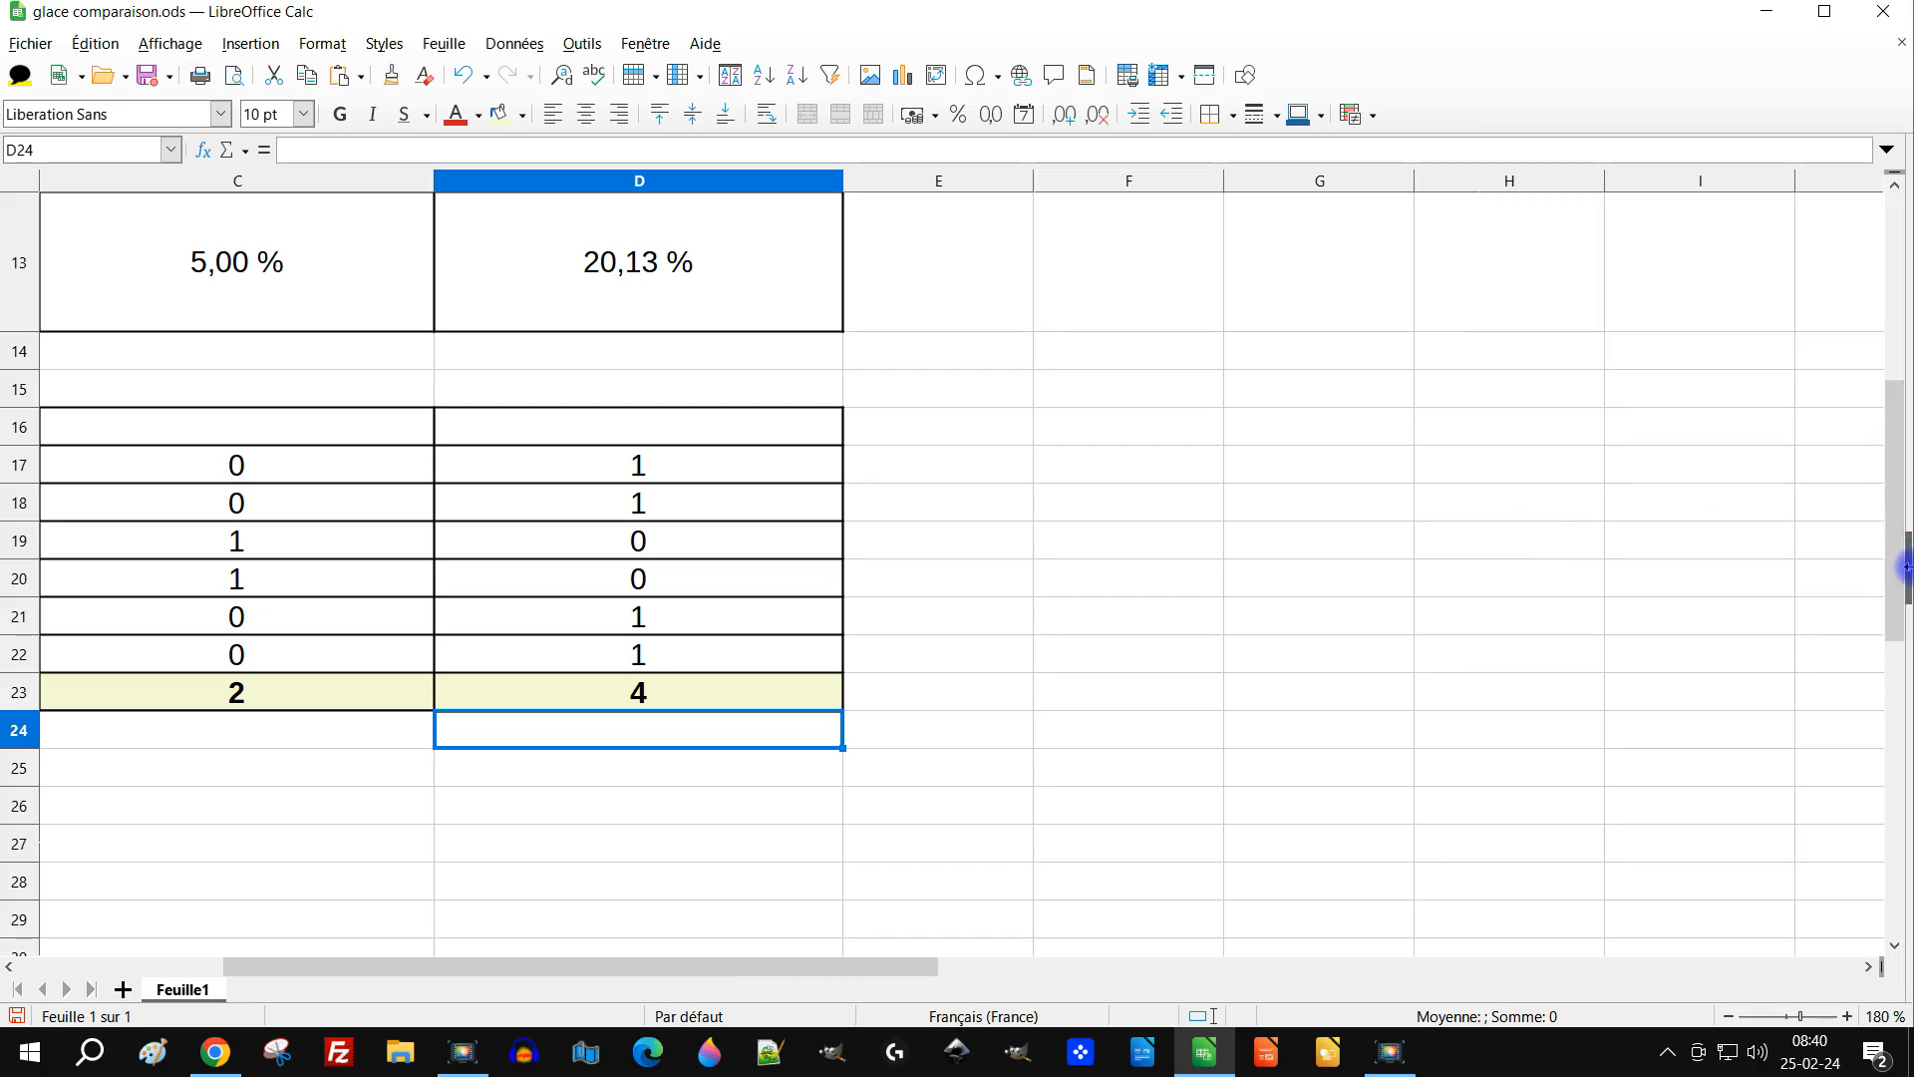
left_click(170, 44)
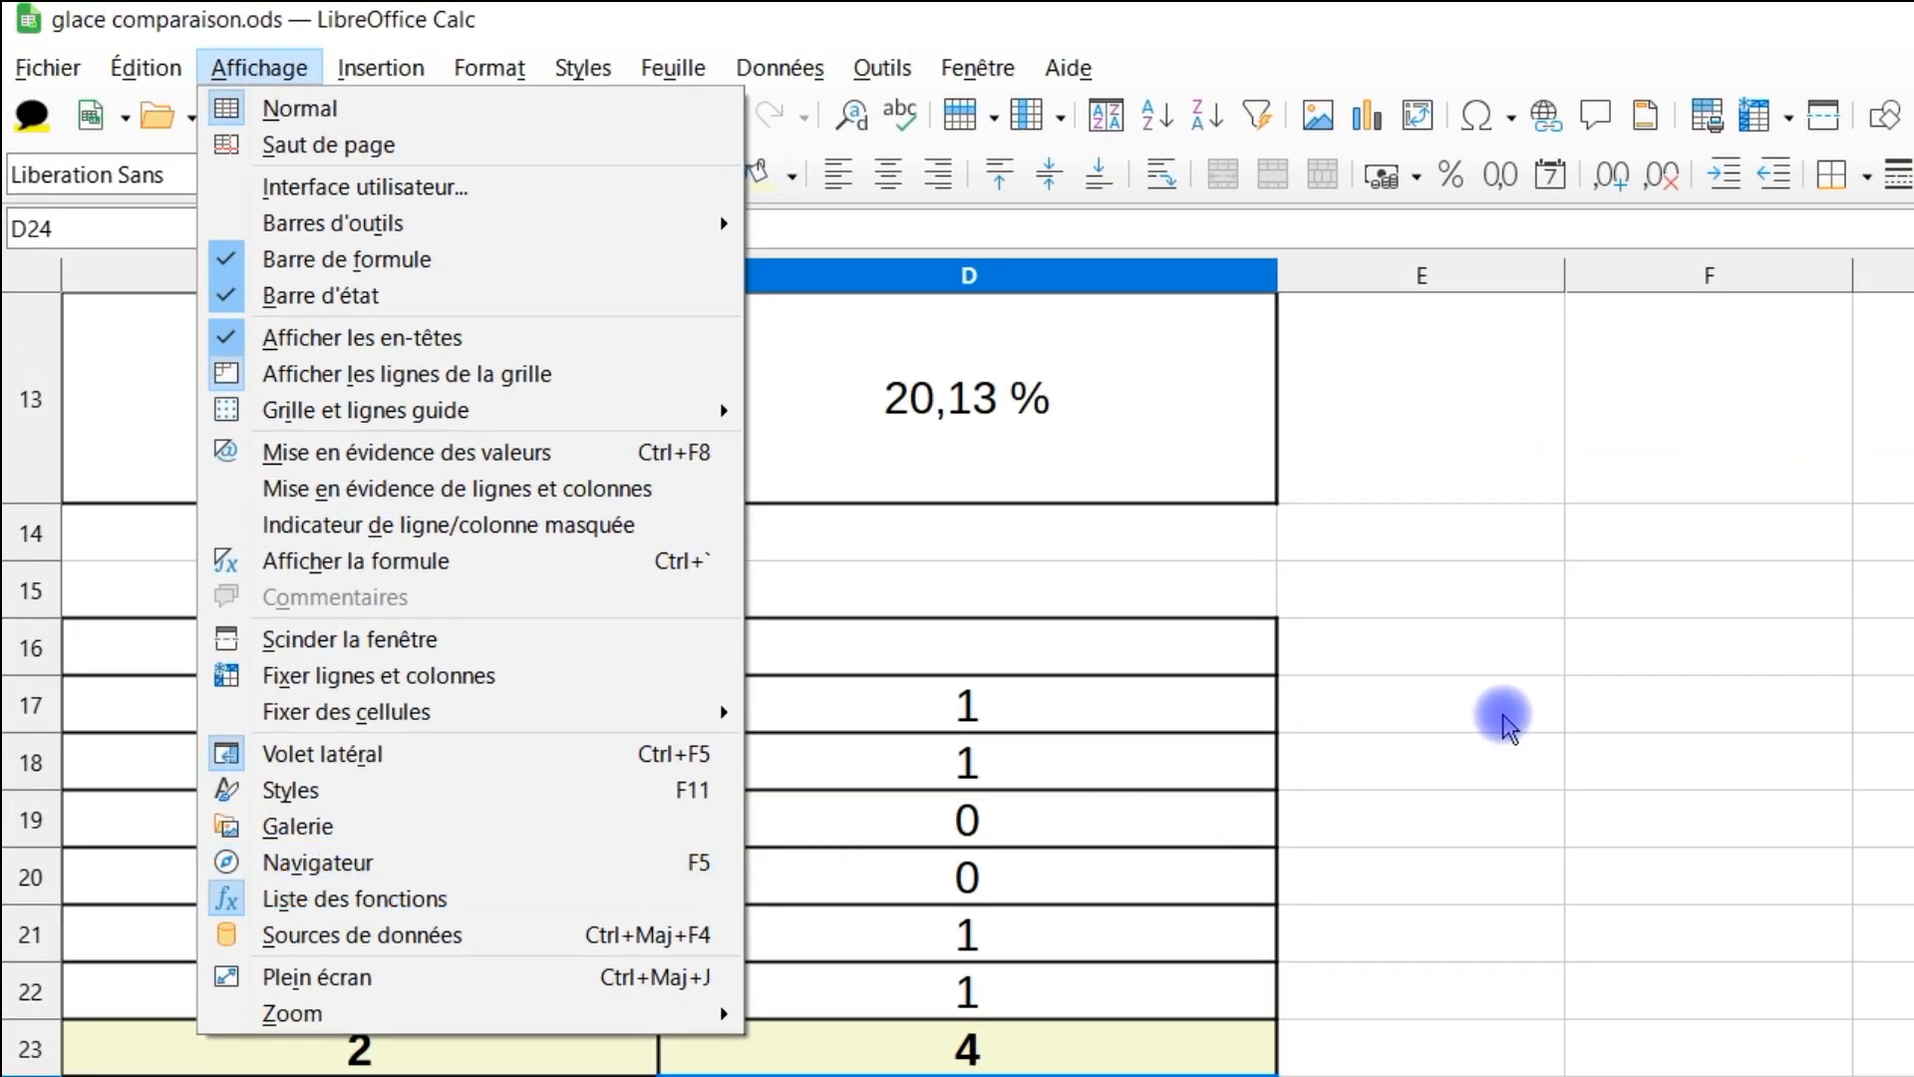
left_click(1665, 645)
Review the points and totals of the three ice creams against their nutrition values in the upper table.
left_click_drag(727, 960, 379, 963)
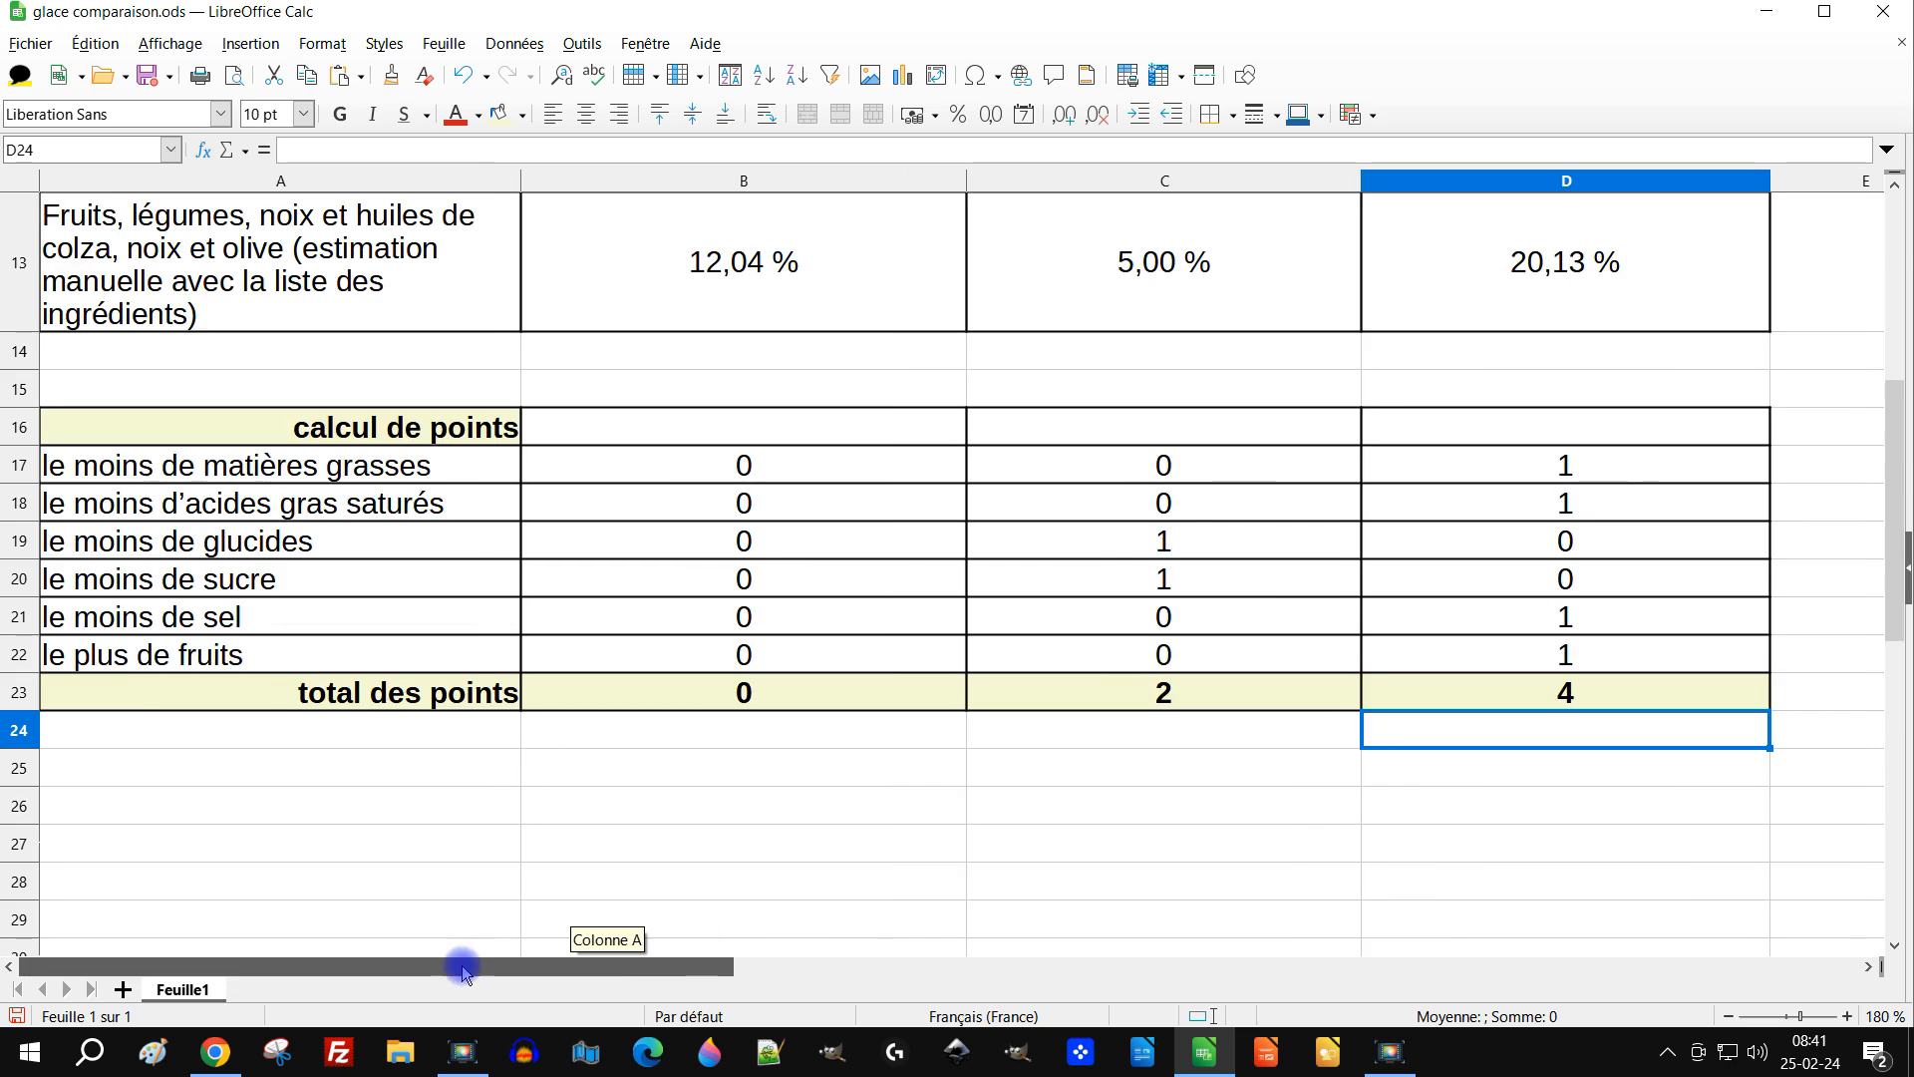
left_click(886, 769)
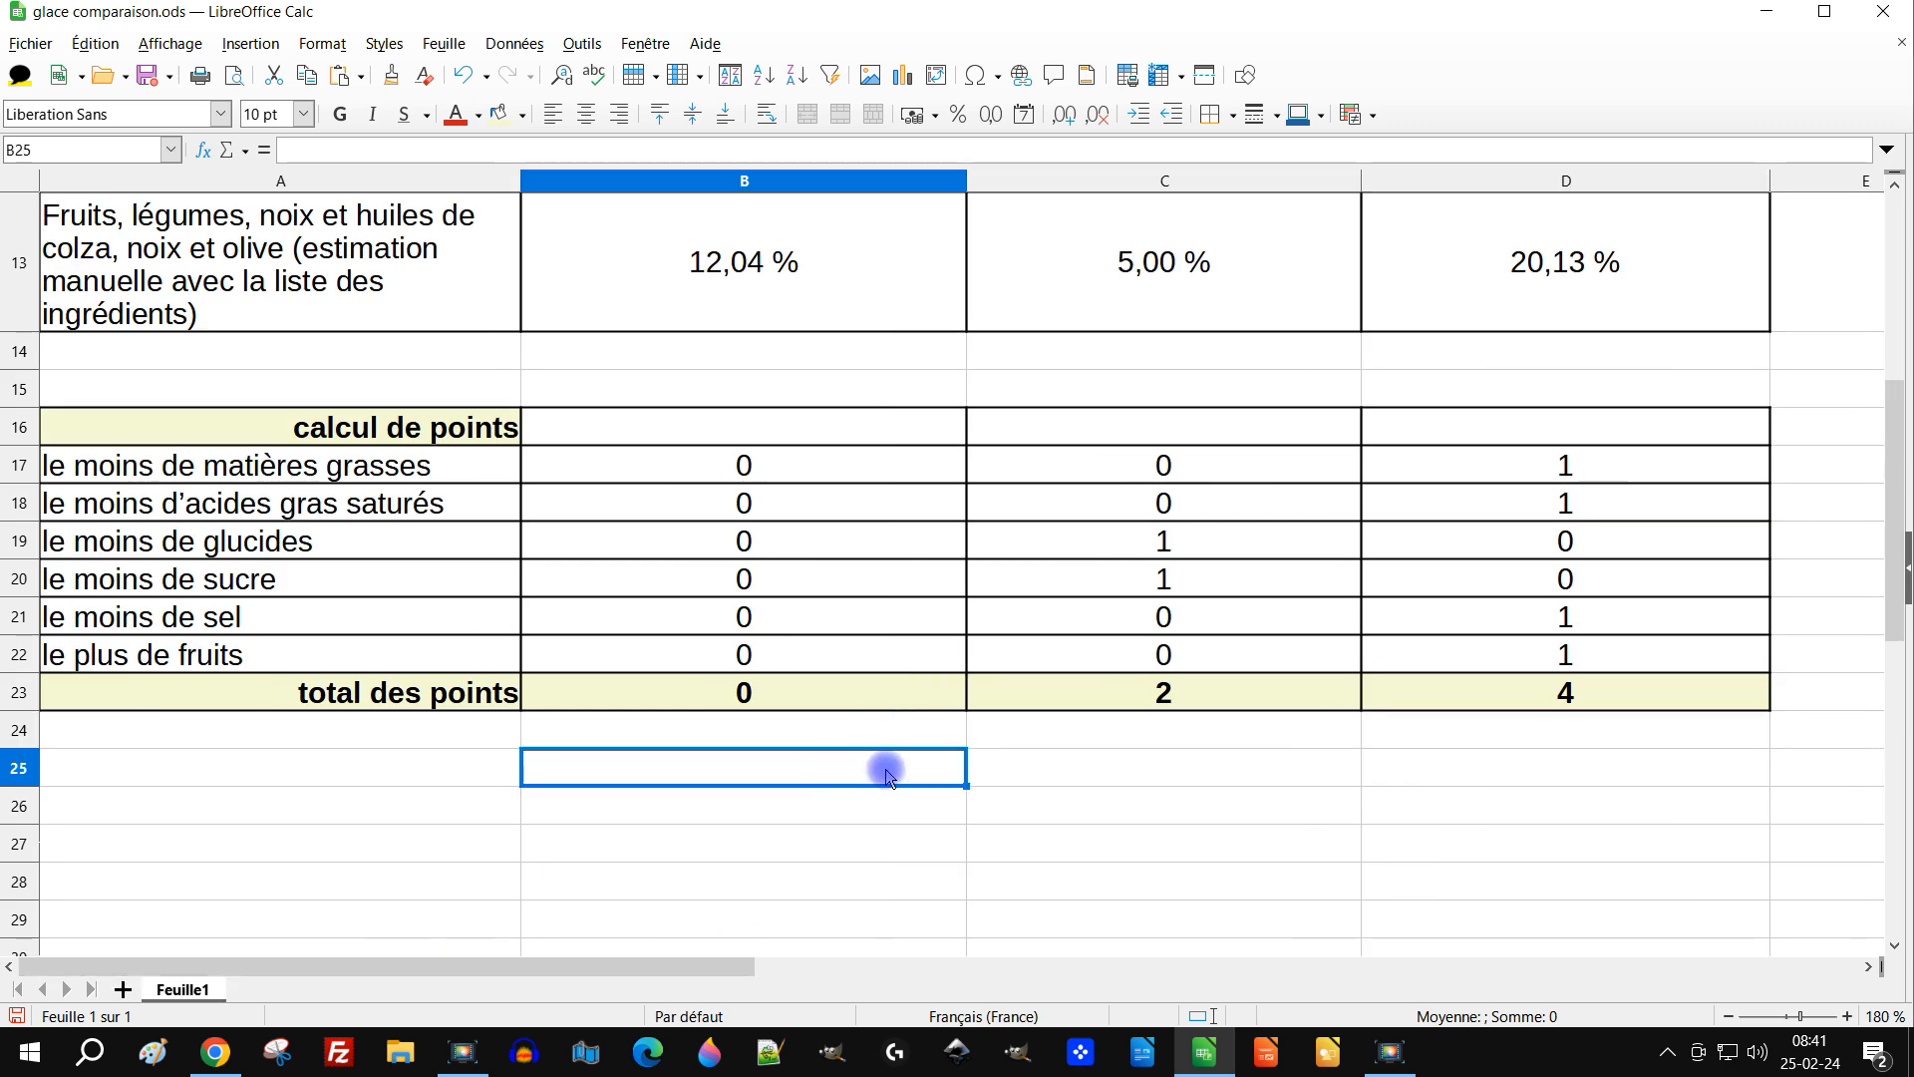
scroll(991, 581, "up", 3)
scroll(987, 583, "down", 2)
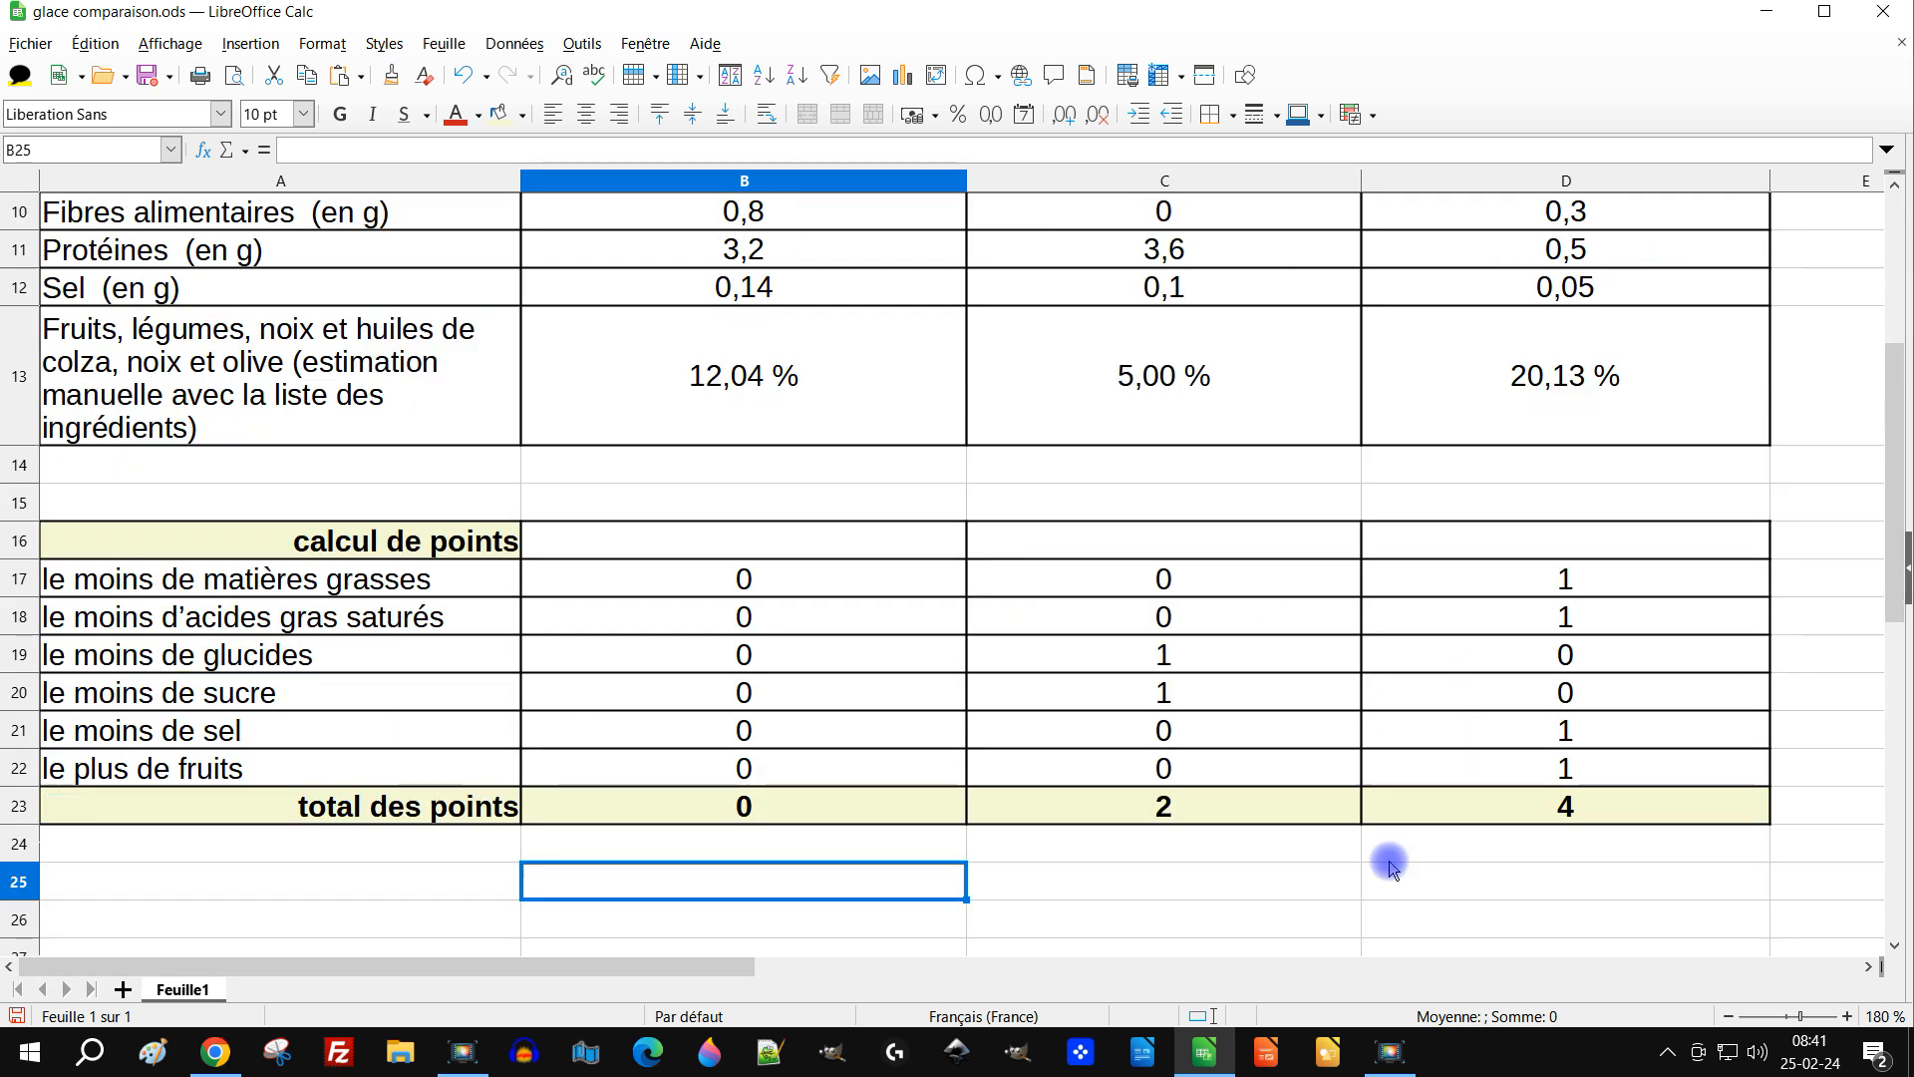
scroll(1358, 684, "up", 3)
scroll(1097, 599, "down", 2)
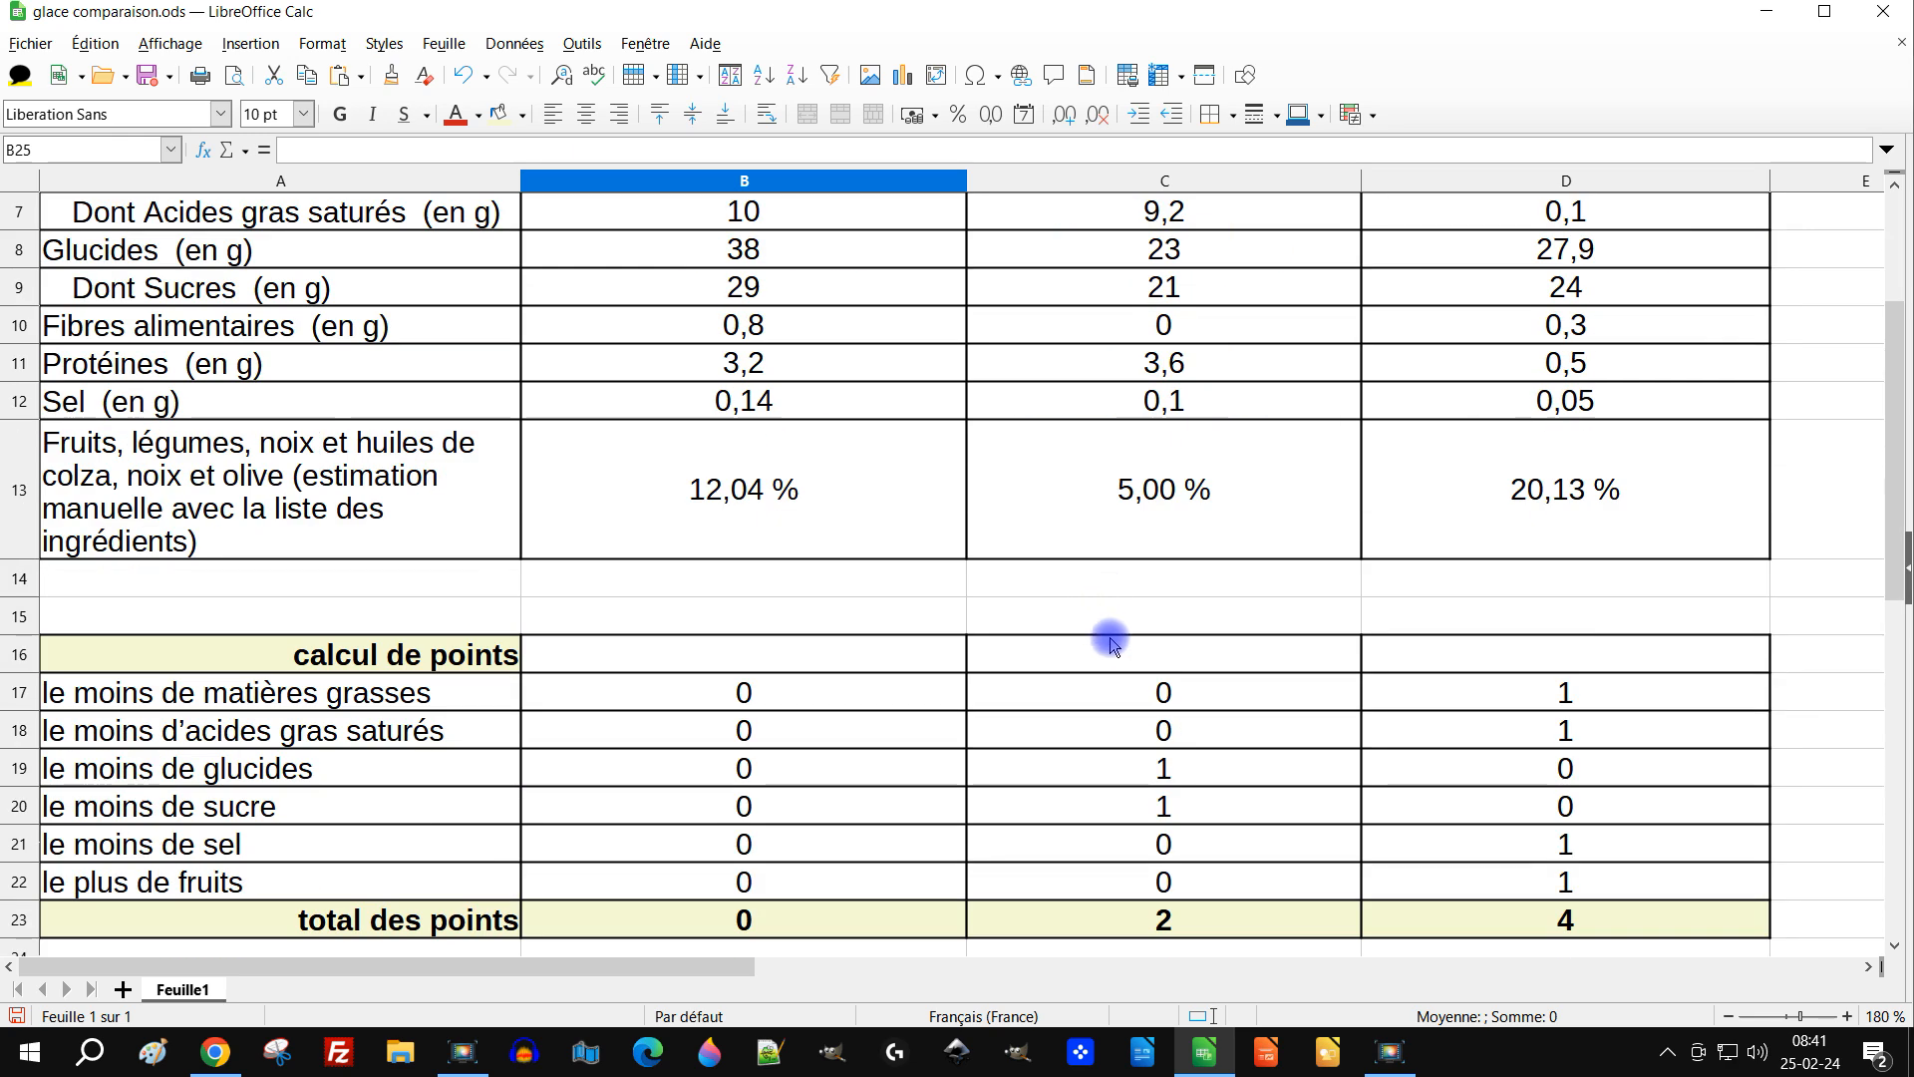
scroll(1100, 599, "down", 1)
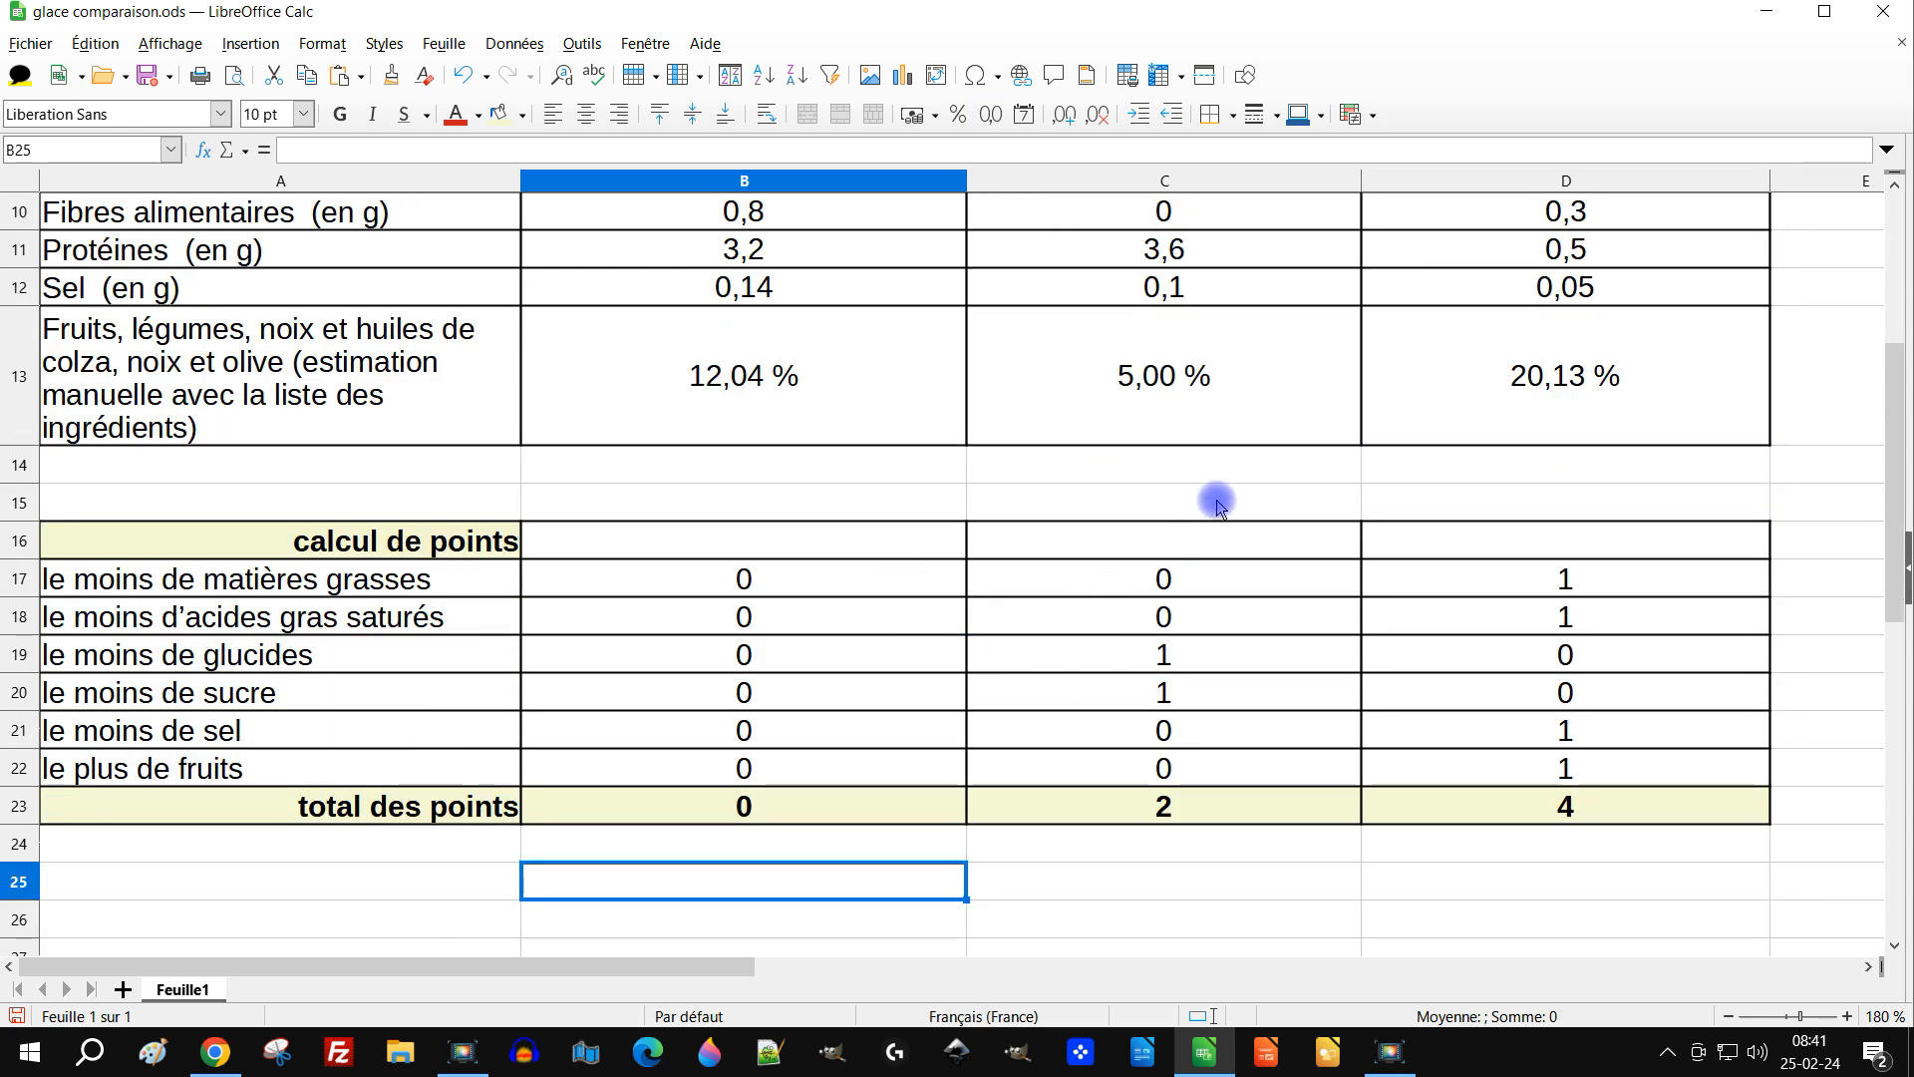
scroll(1114, 587, "up", 3)
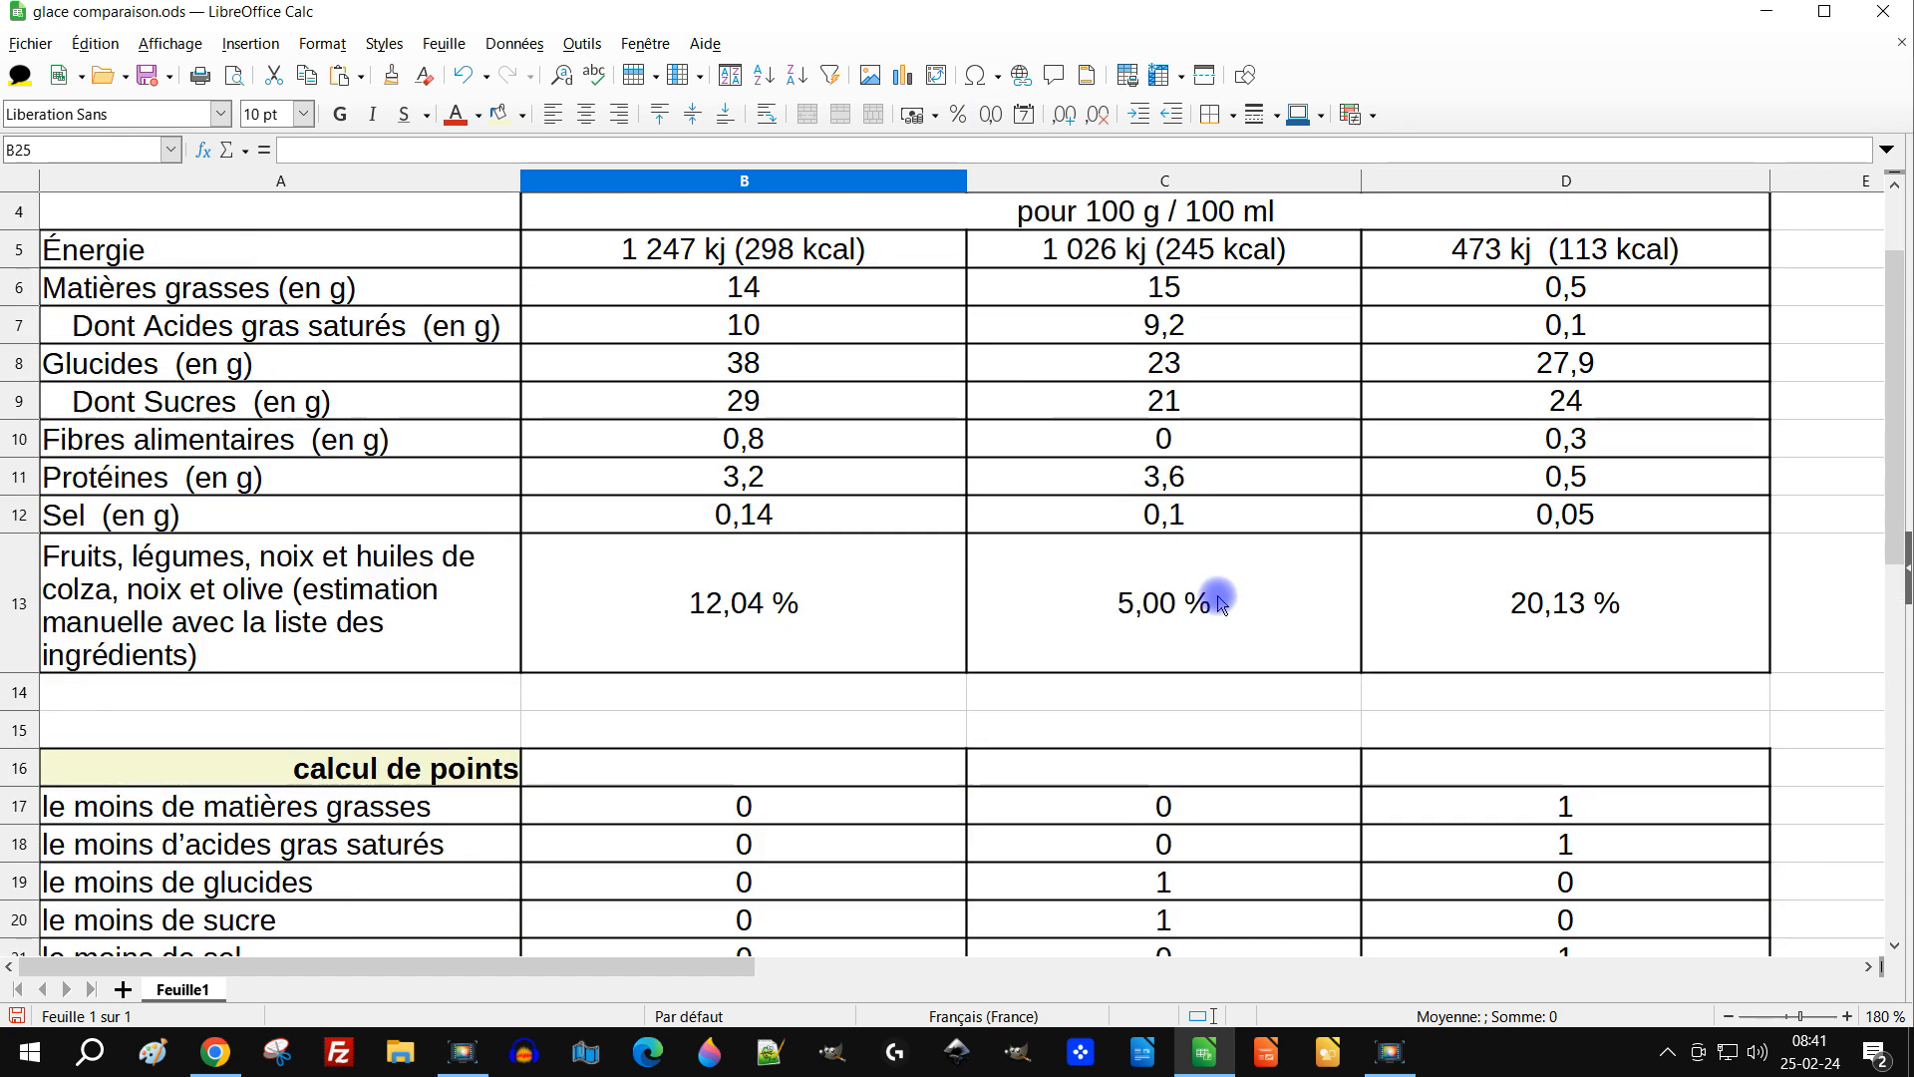
Switch to the browser and examine the Oasis sorbet Tropical and Magnum Amande pages on Open Food Facts, including their nutrition ratings.
left_click(1765, 11)
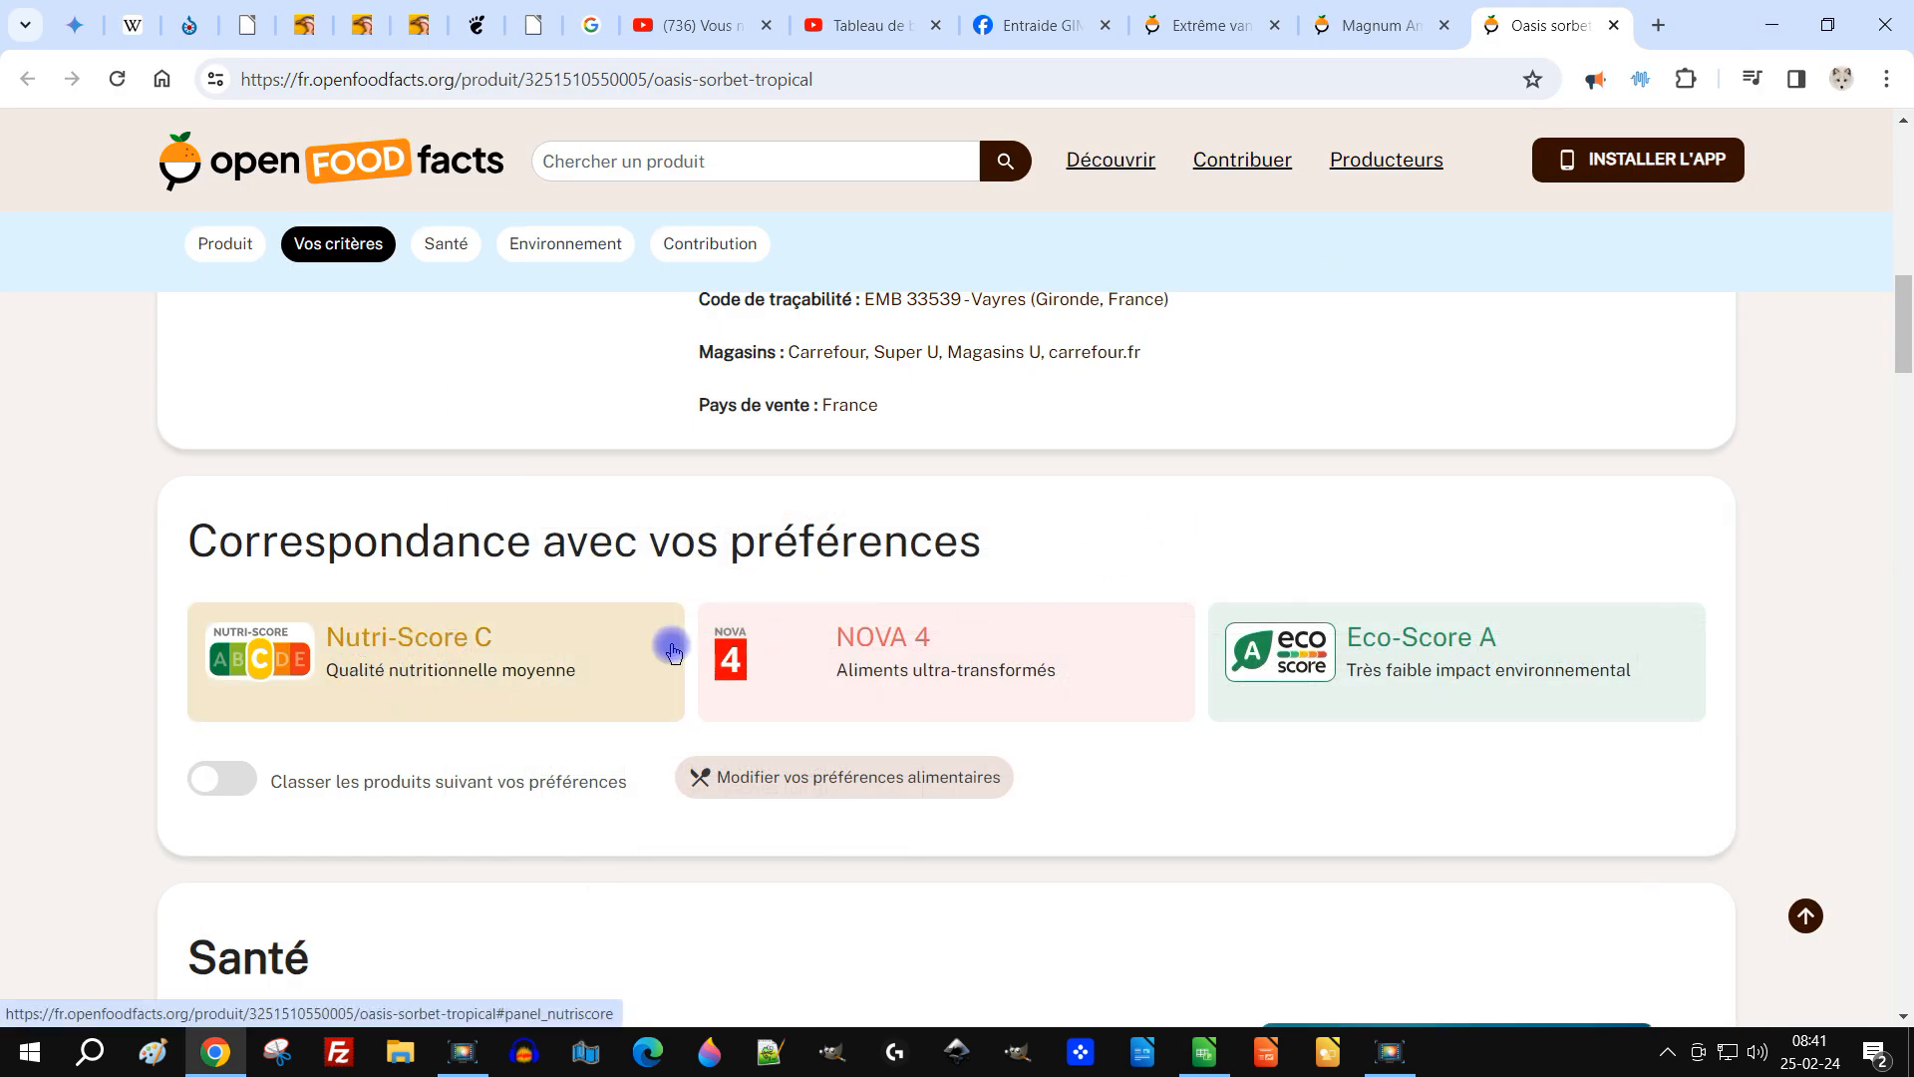
scroll(512, 676, "up", 11)
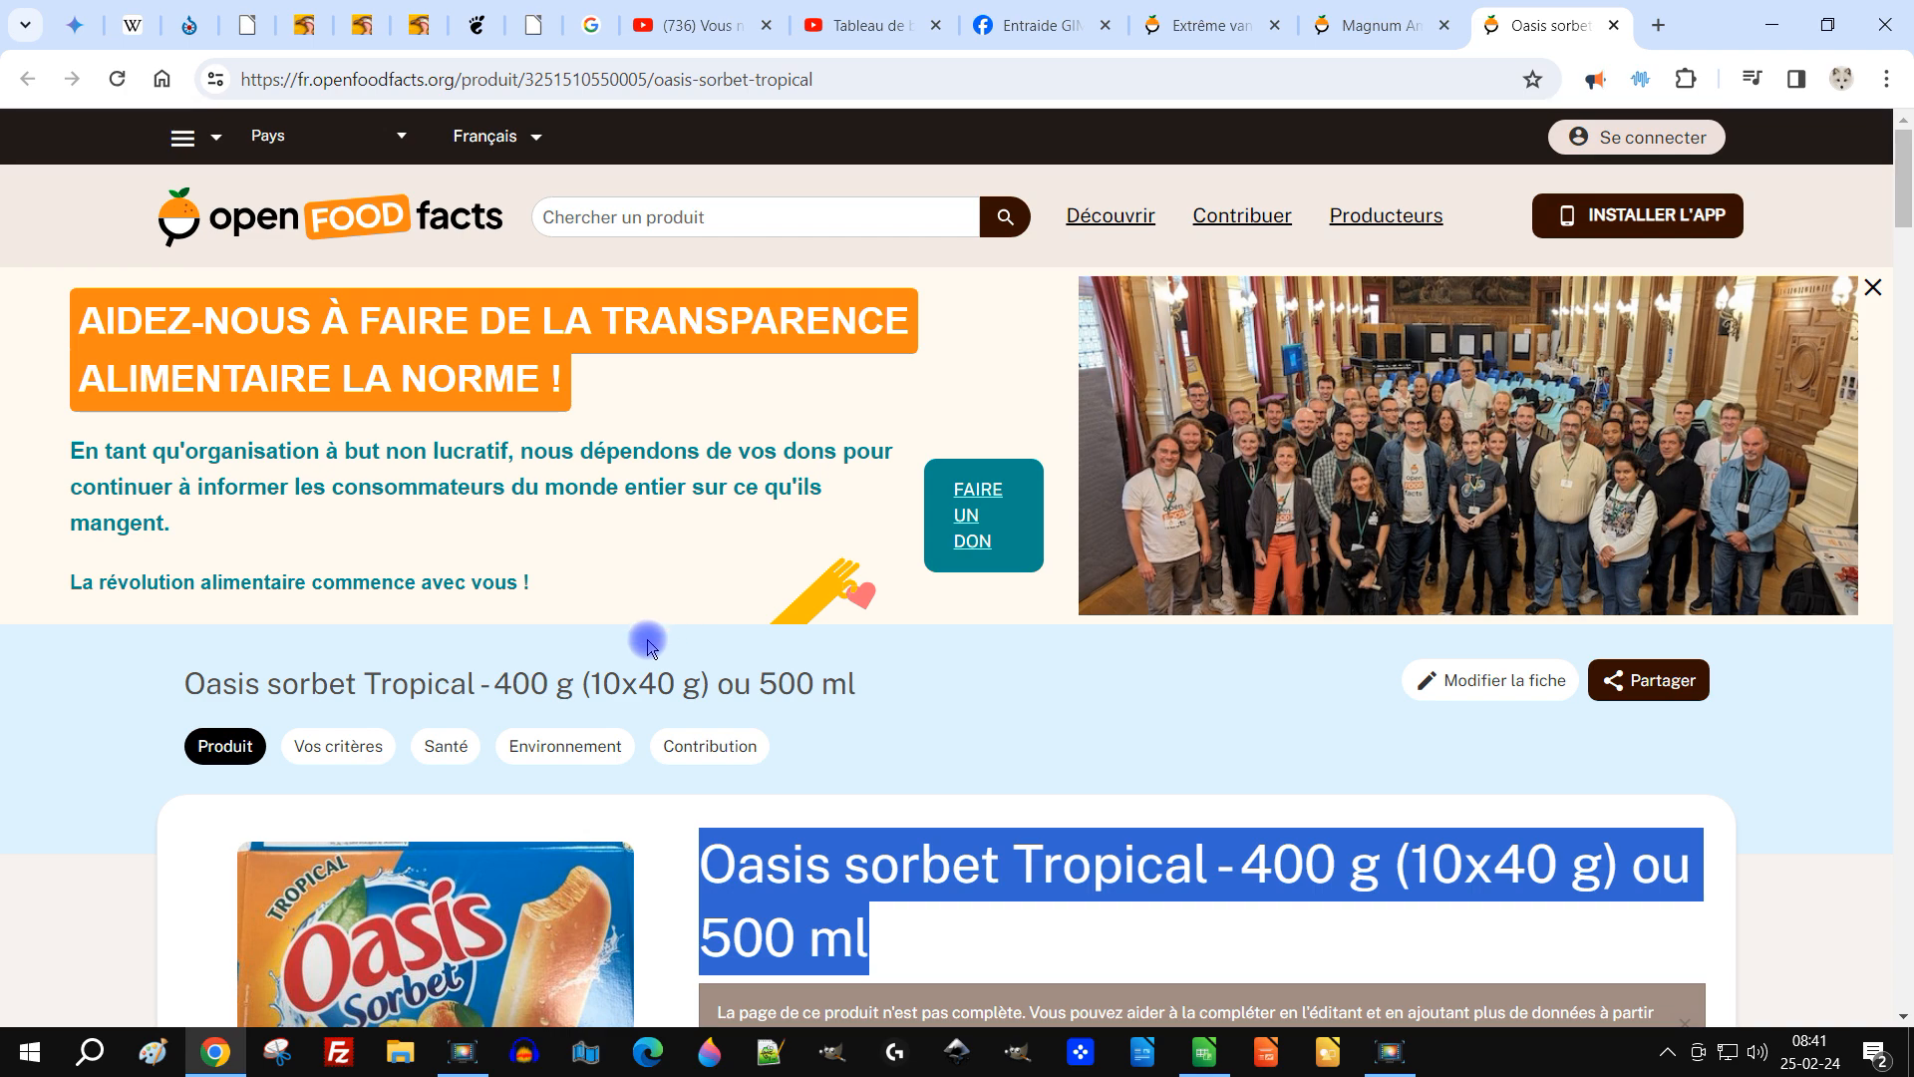
scroll(648, 641, "down", 3)
left_click(1379, 30)
scroll(1096, 618, "down", 10)
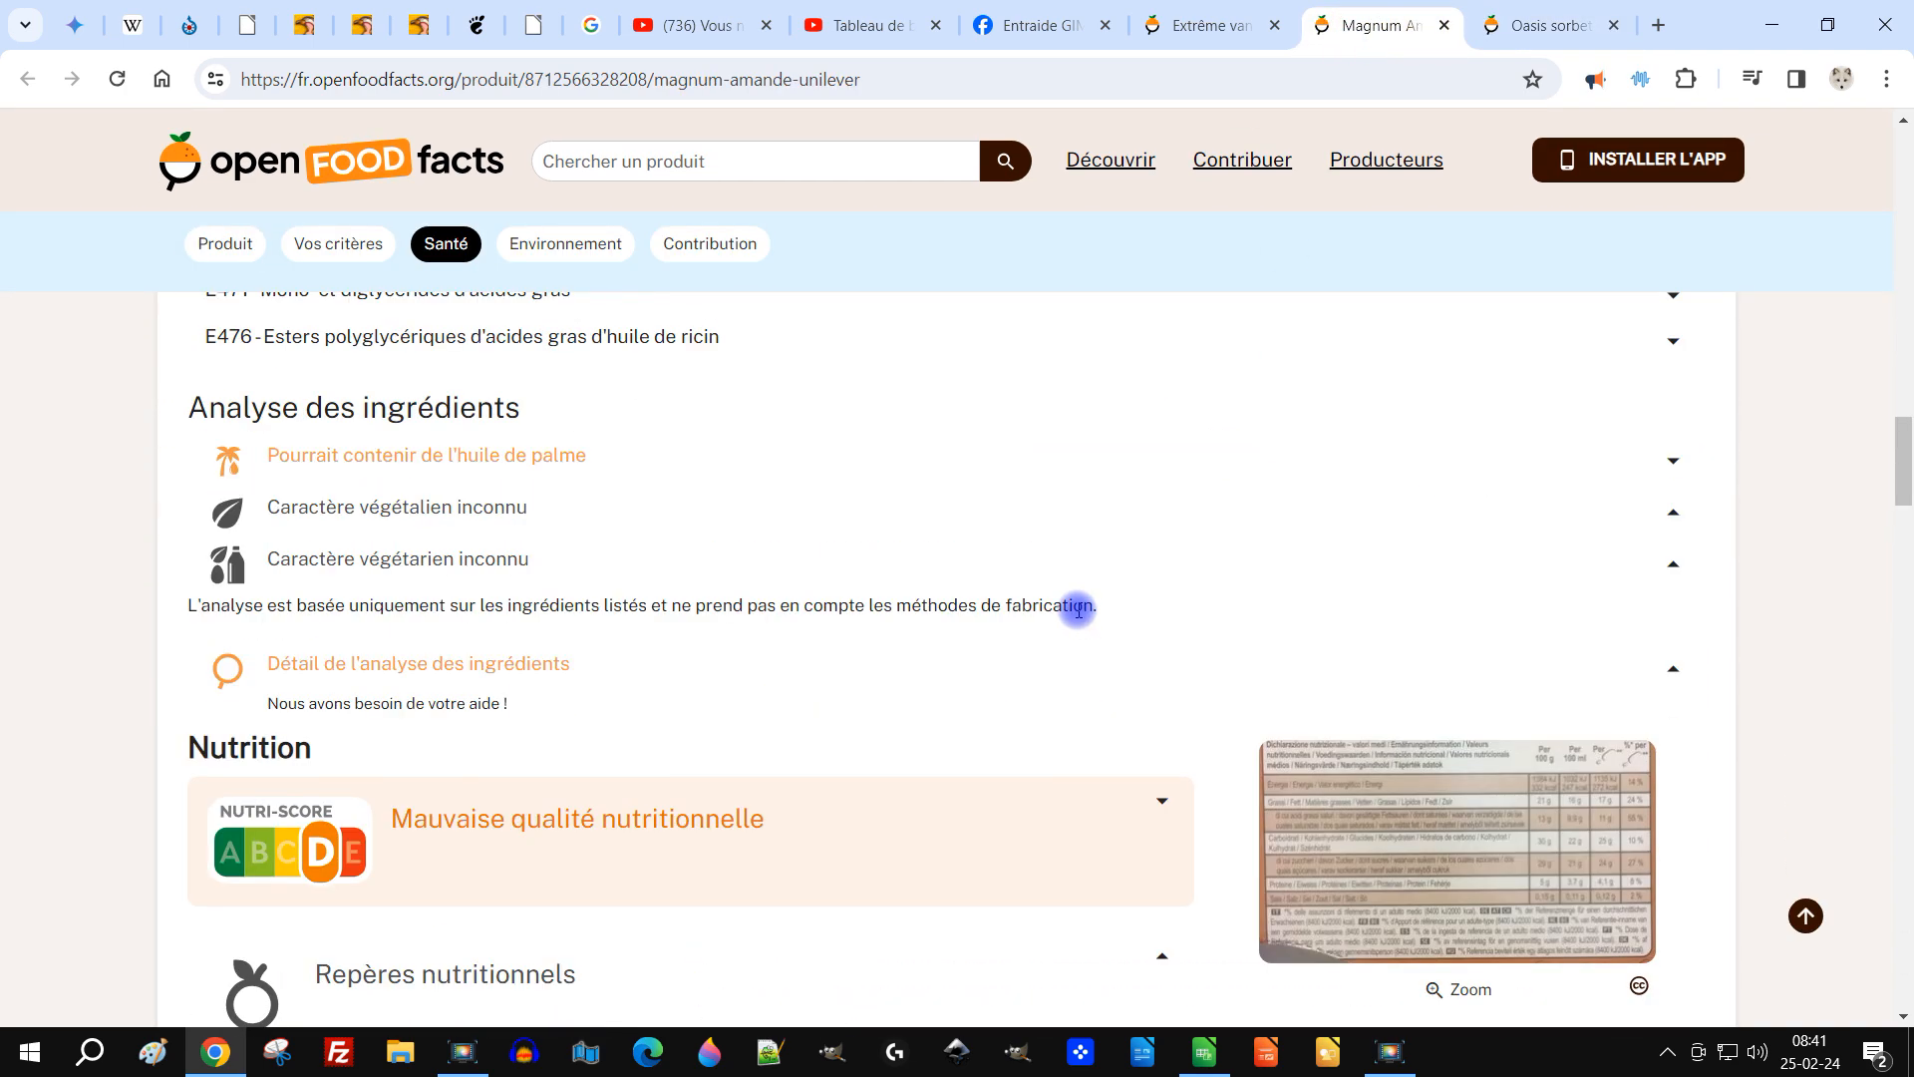
scroll(968, 658, "up", 4)
scroll(969, 657, "up", 10)
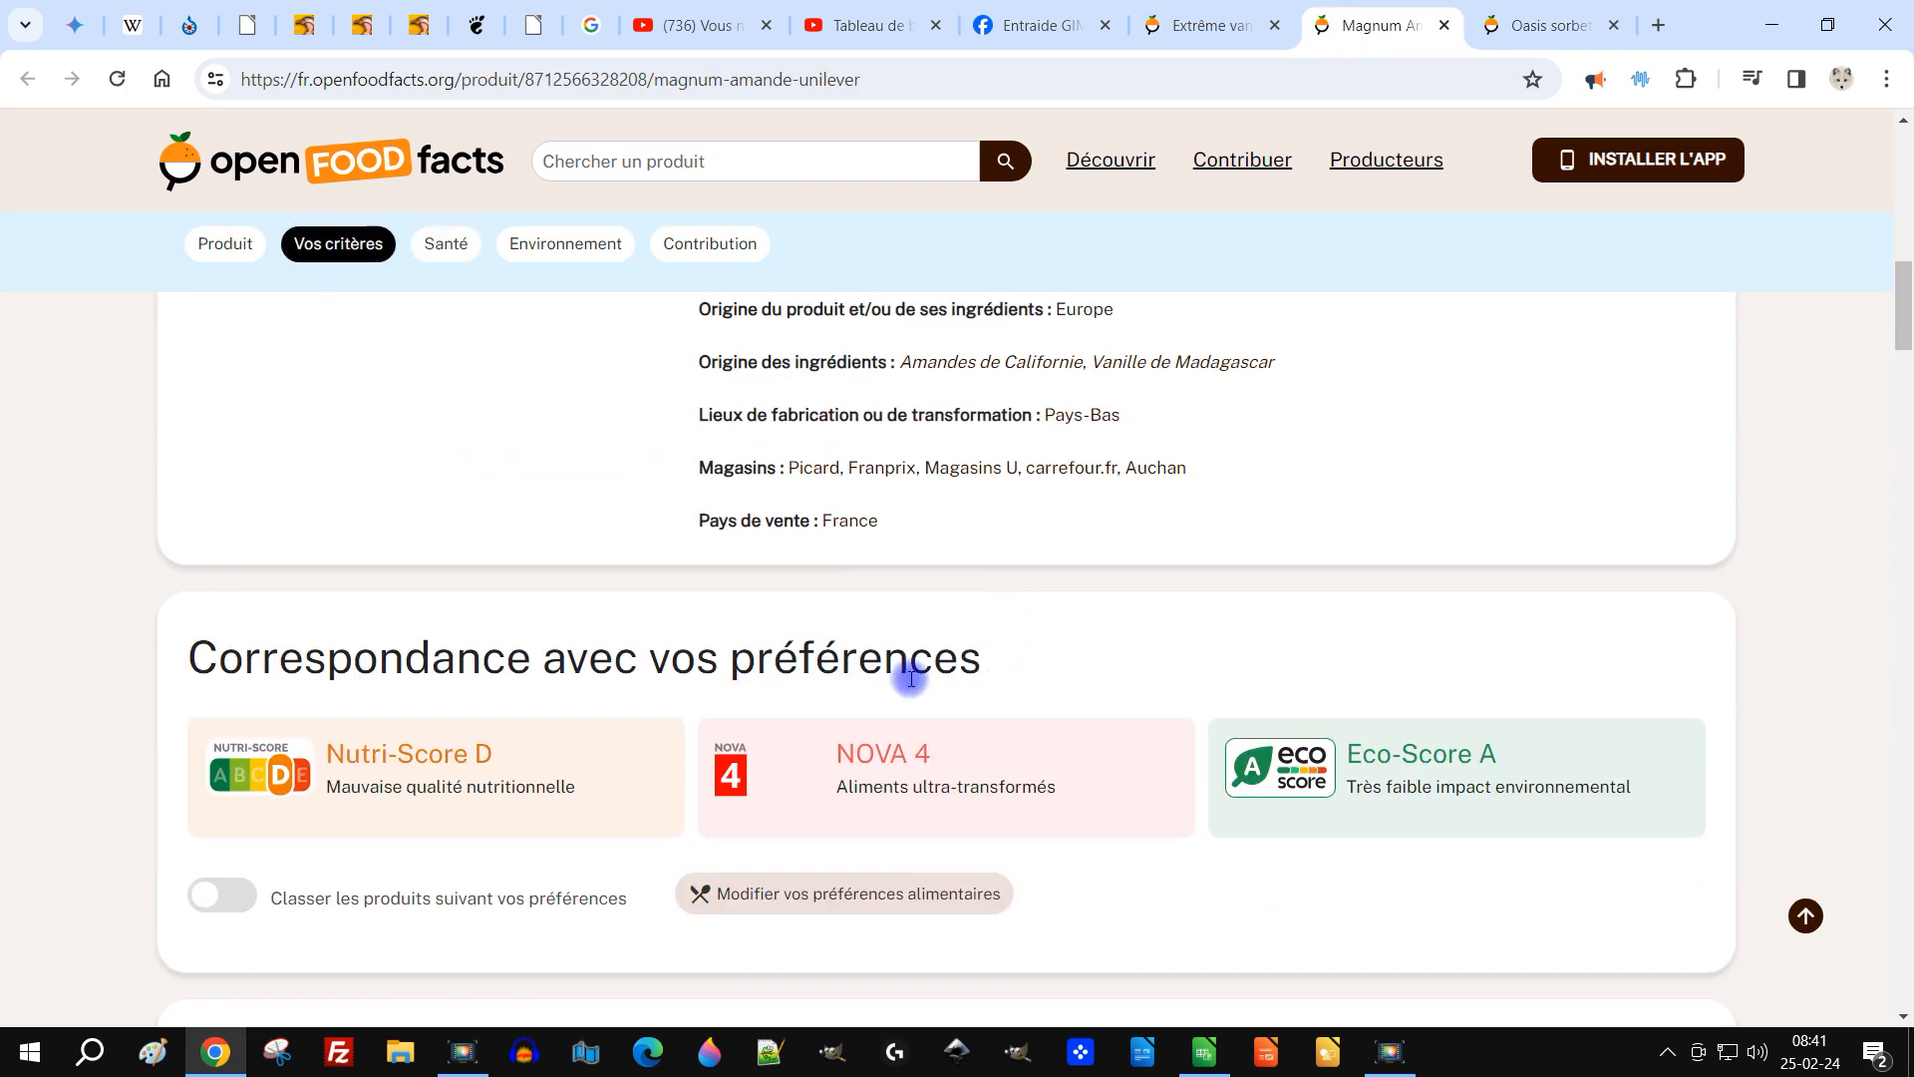
scroll(697, 647, "up", 5)
scroll(731, 653, "up", 10)
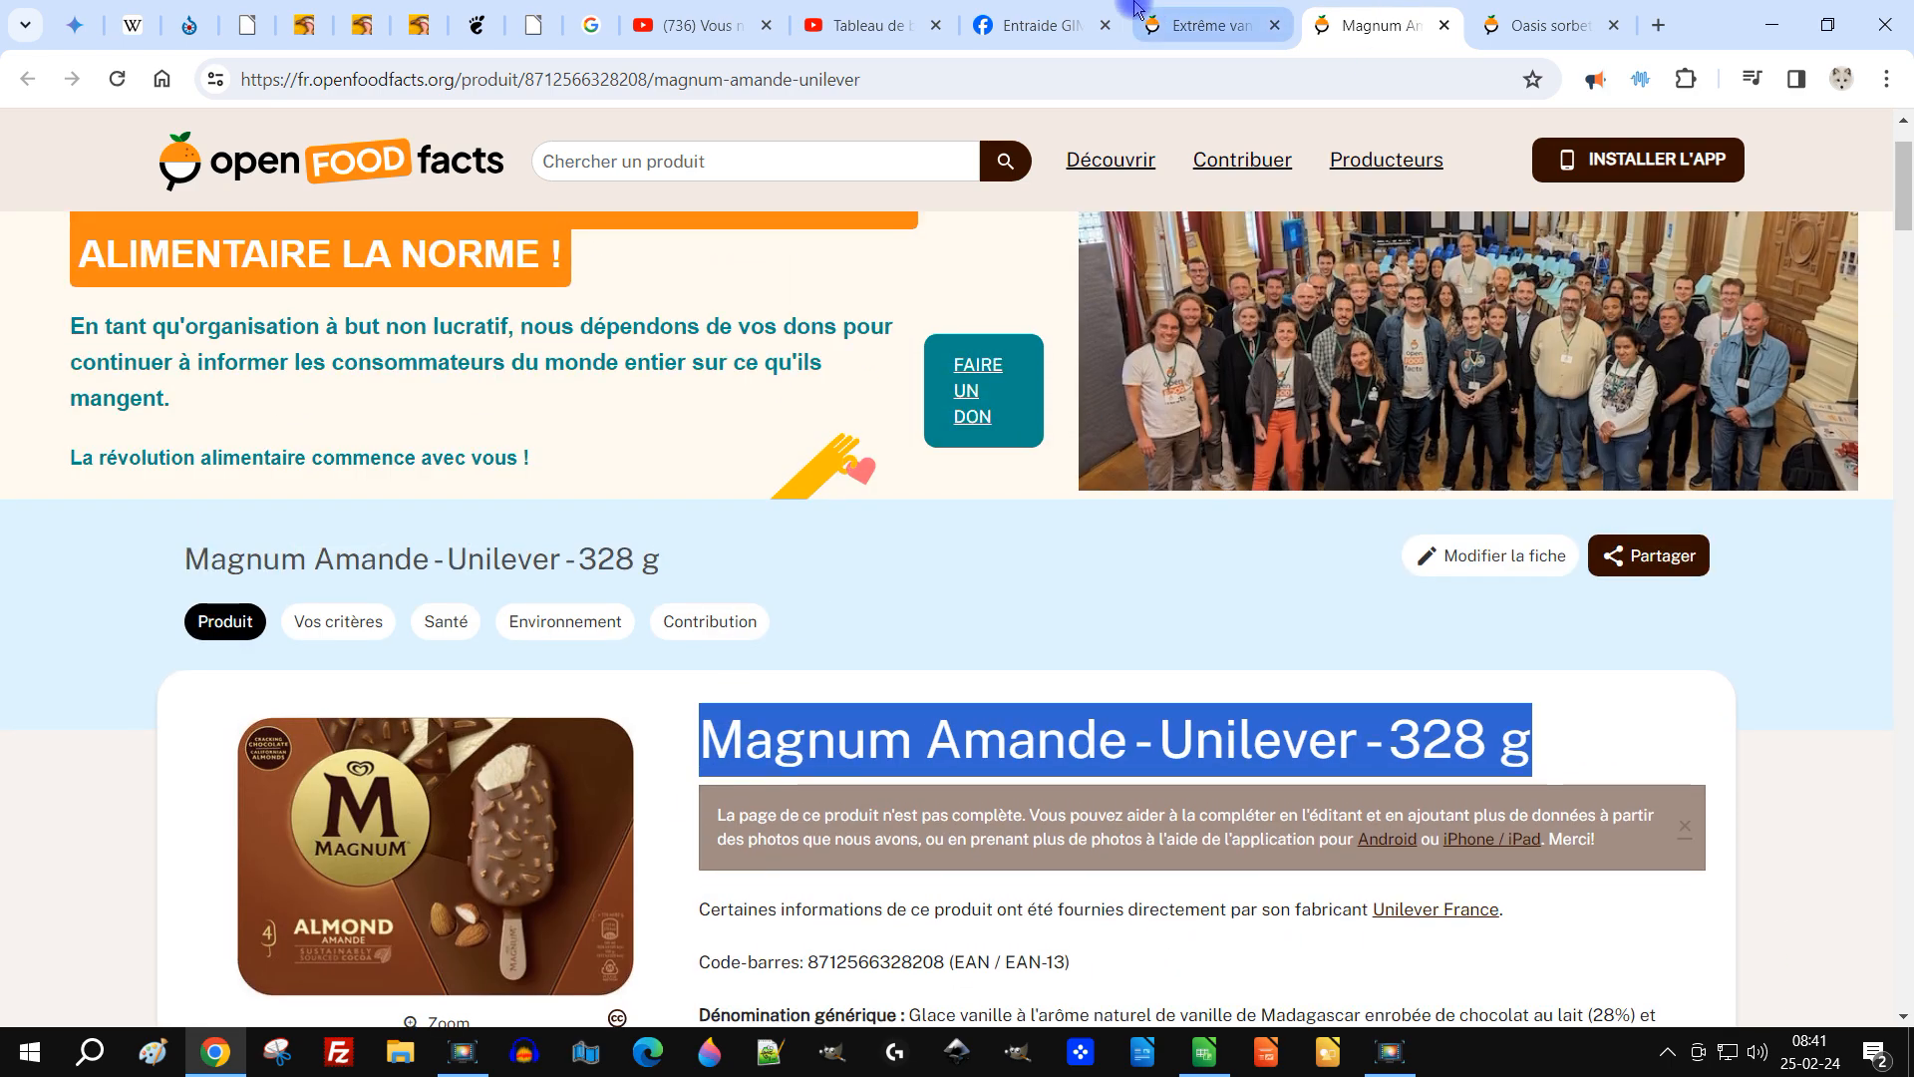
Examine the Nutri-Score, NOVA and Eco-Score ratings on the Extrême vanille de Madagascar page.
left_click(1178, 30)
scroll(1103, 632, "down", 10)
scroll(1098, 609, "up", 2)
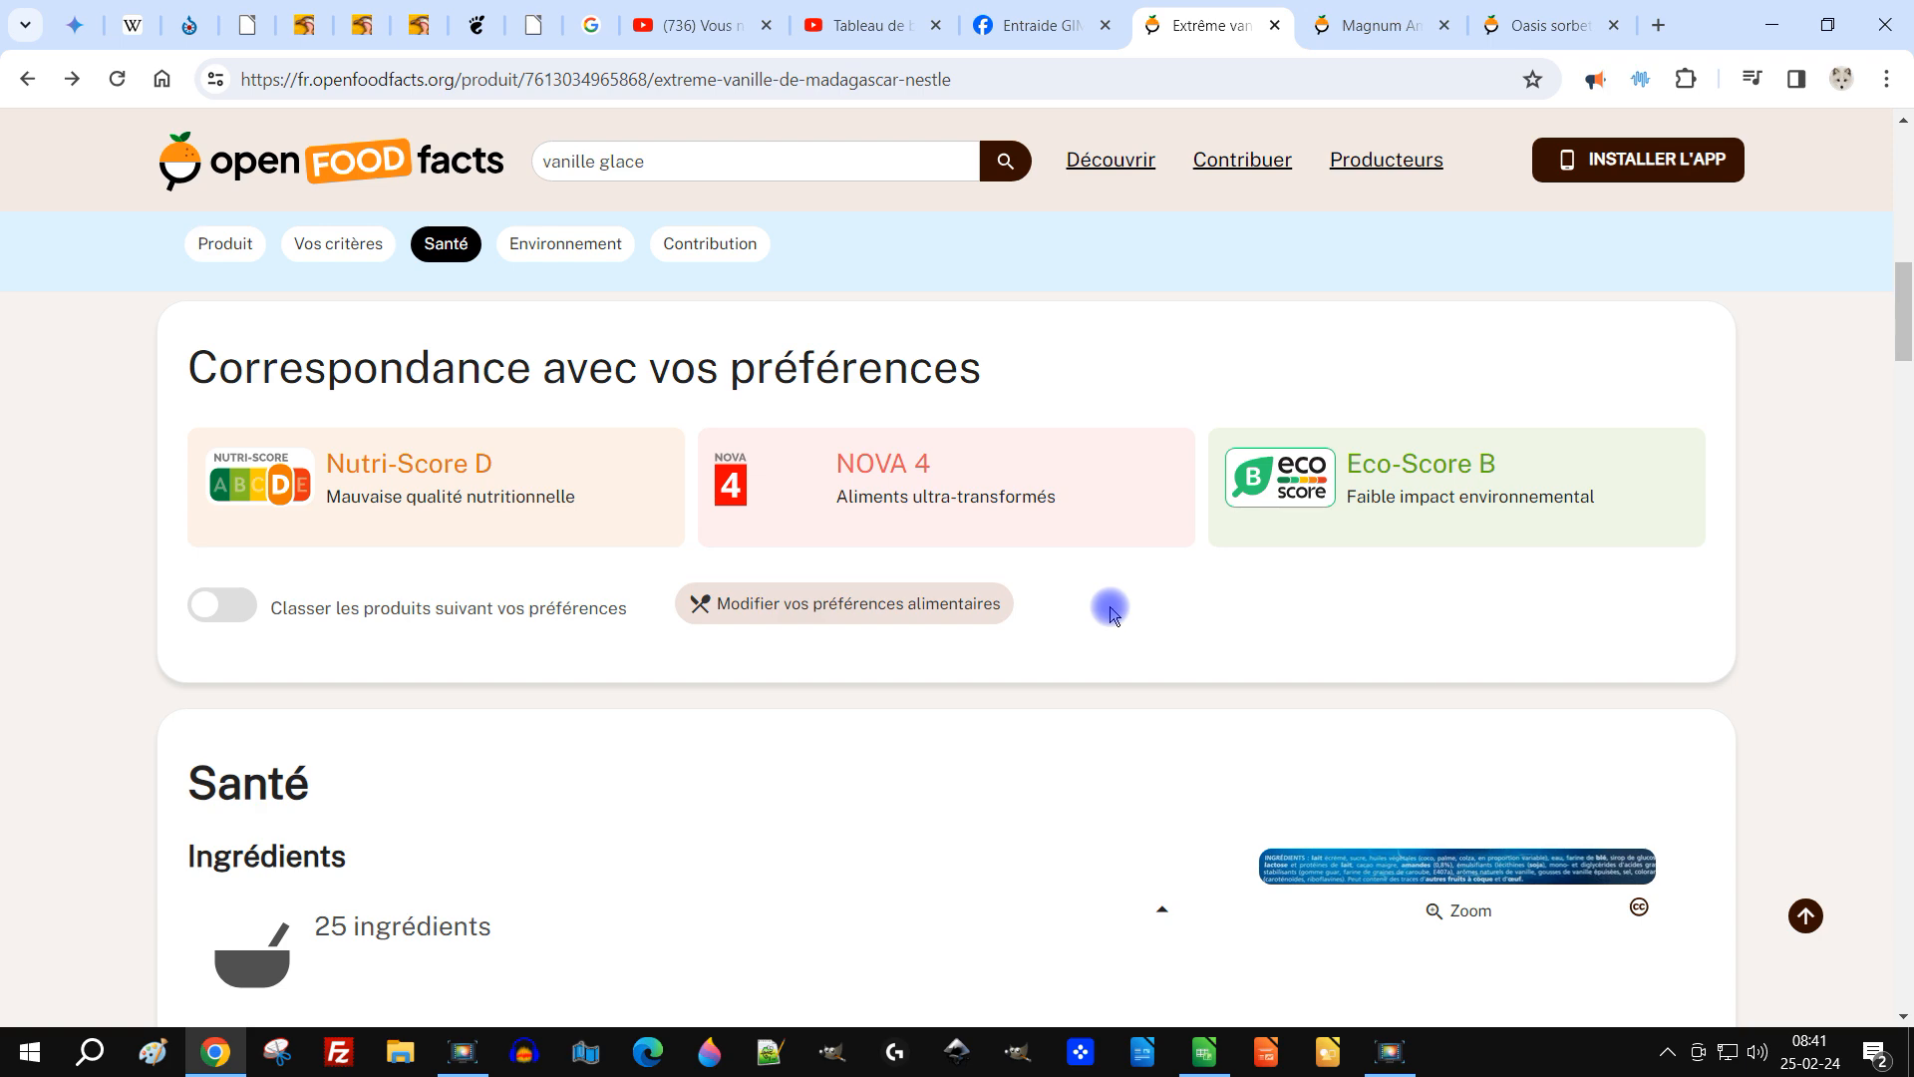
scroll(1113, 612, "up", 8)
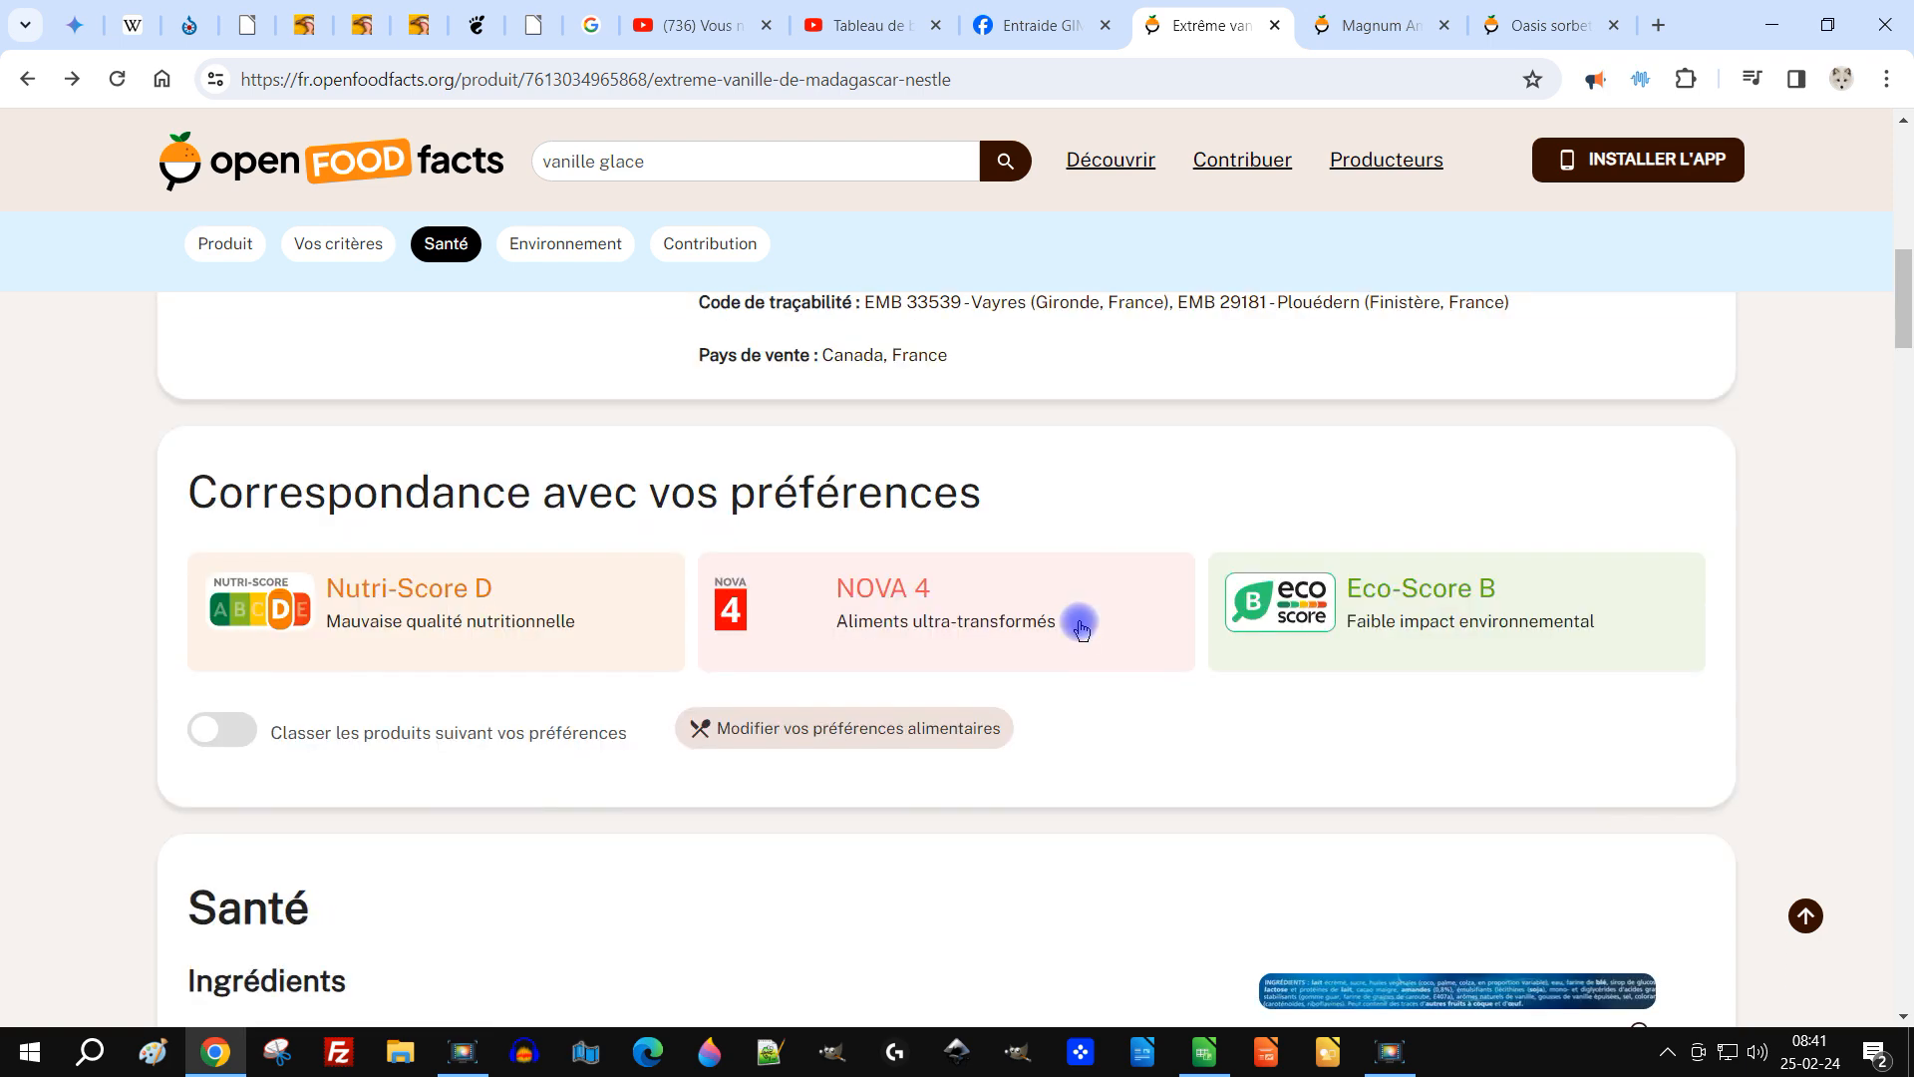
scroll(1109, 630, "up", 5)
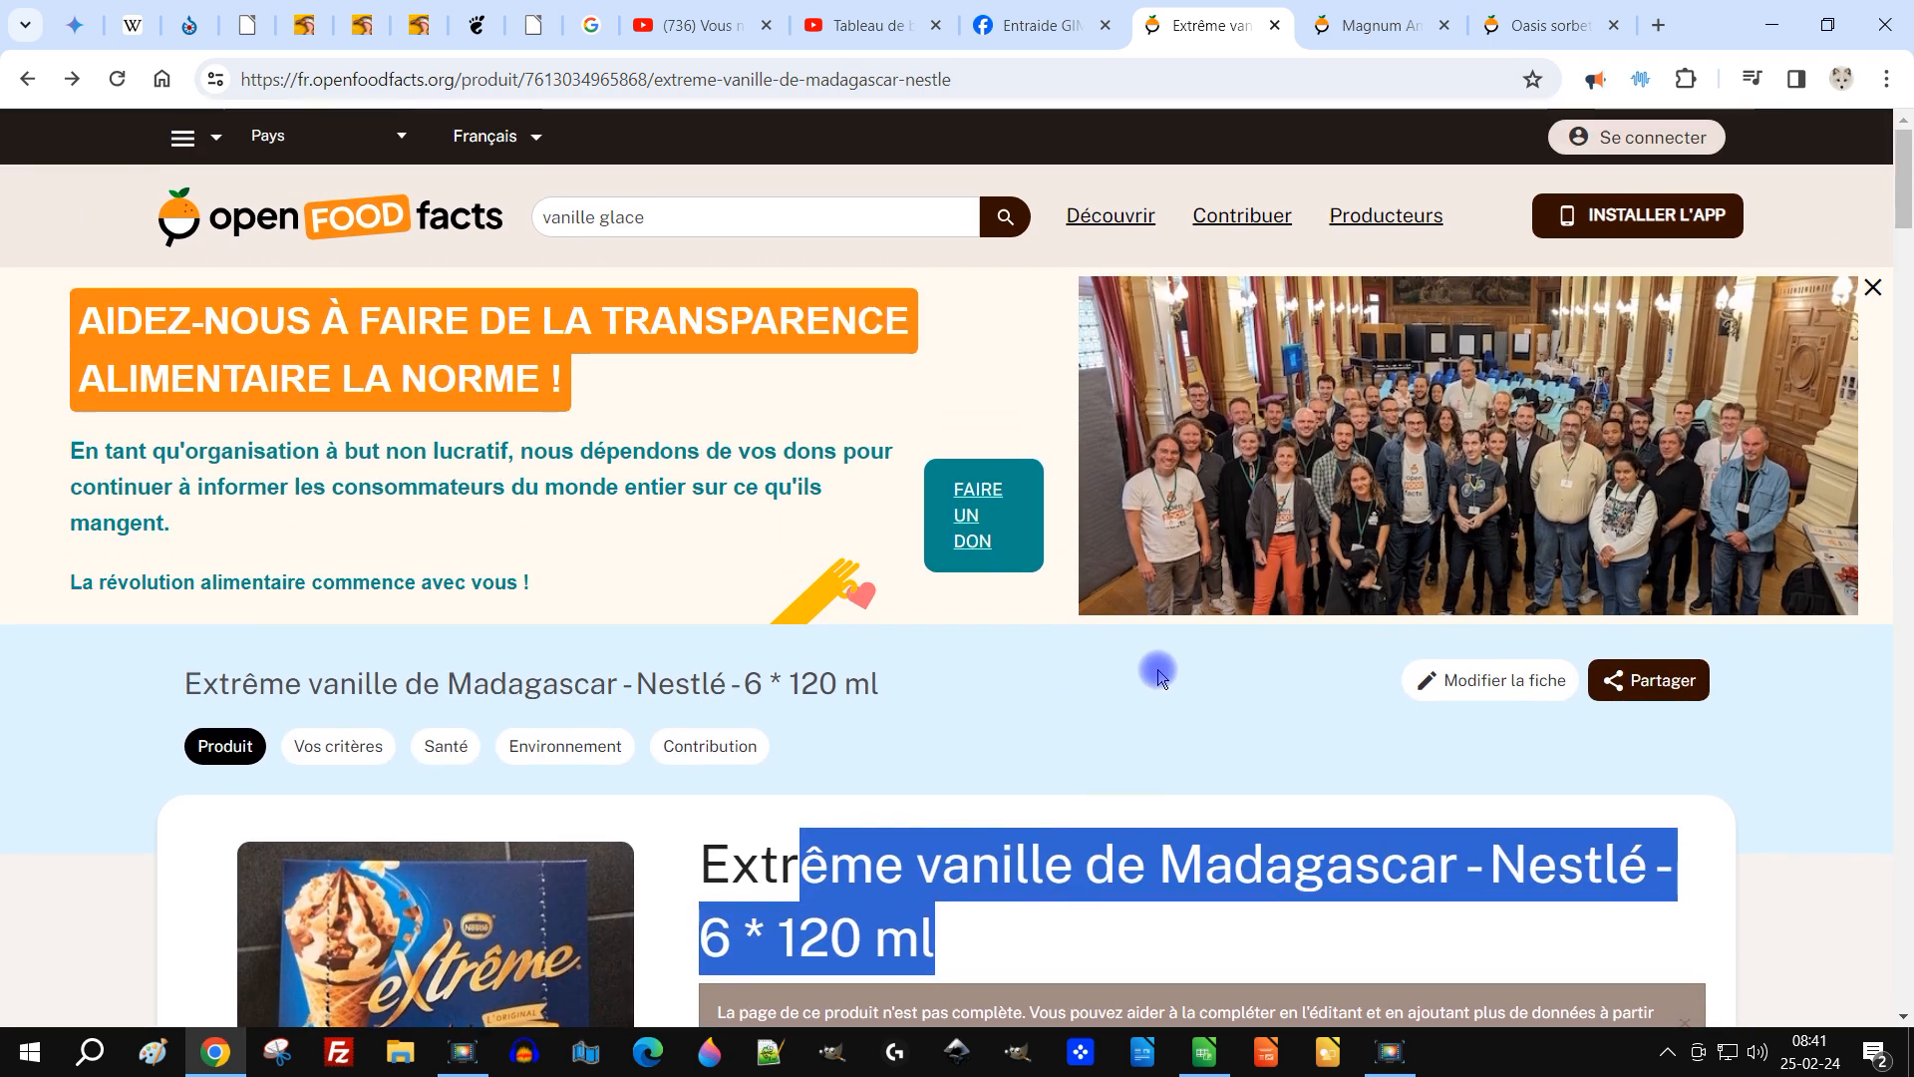
left_click(1245, 707)
Return to the Calc spreadsheet and look over the nutrition table and the points table once more.
left_click(1216, 1051)
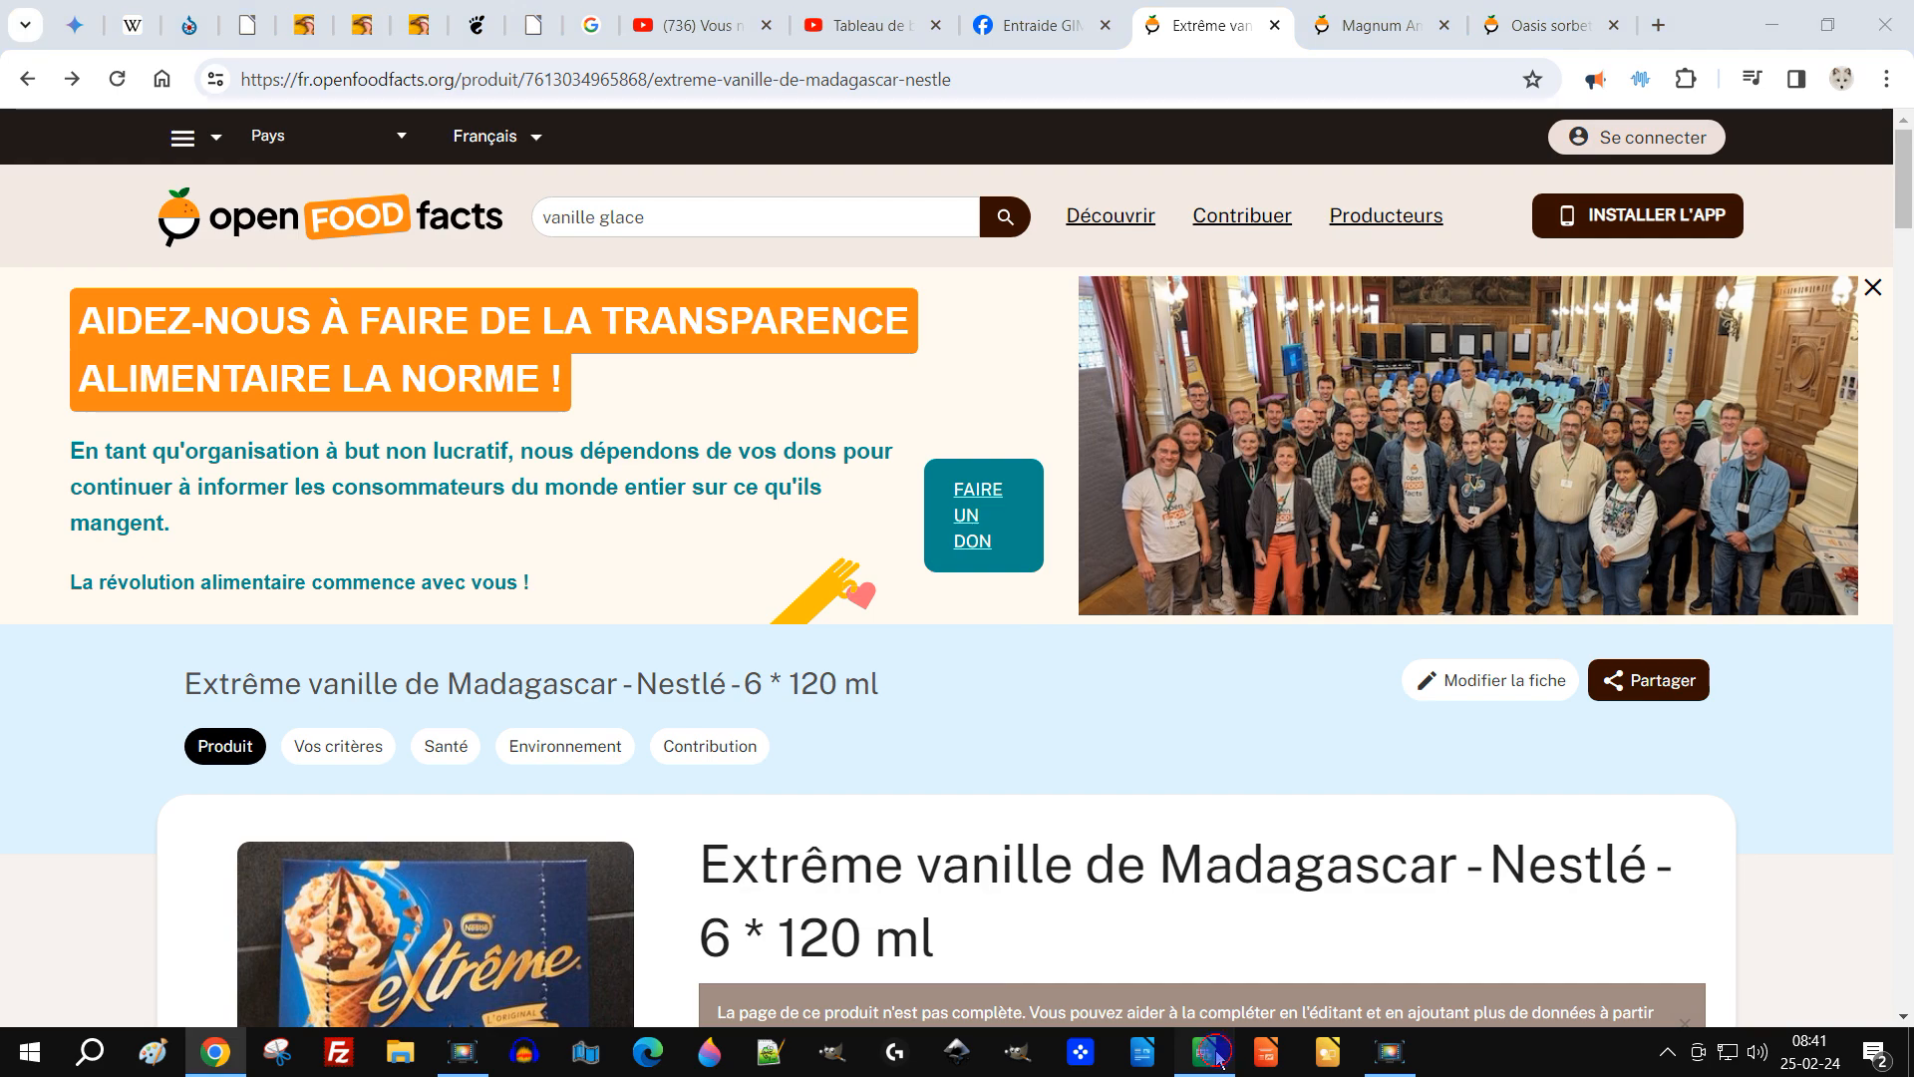
left_click(932, 512)
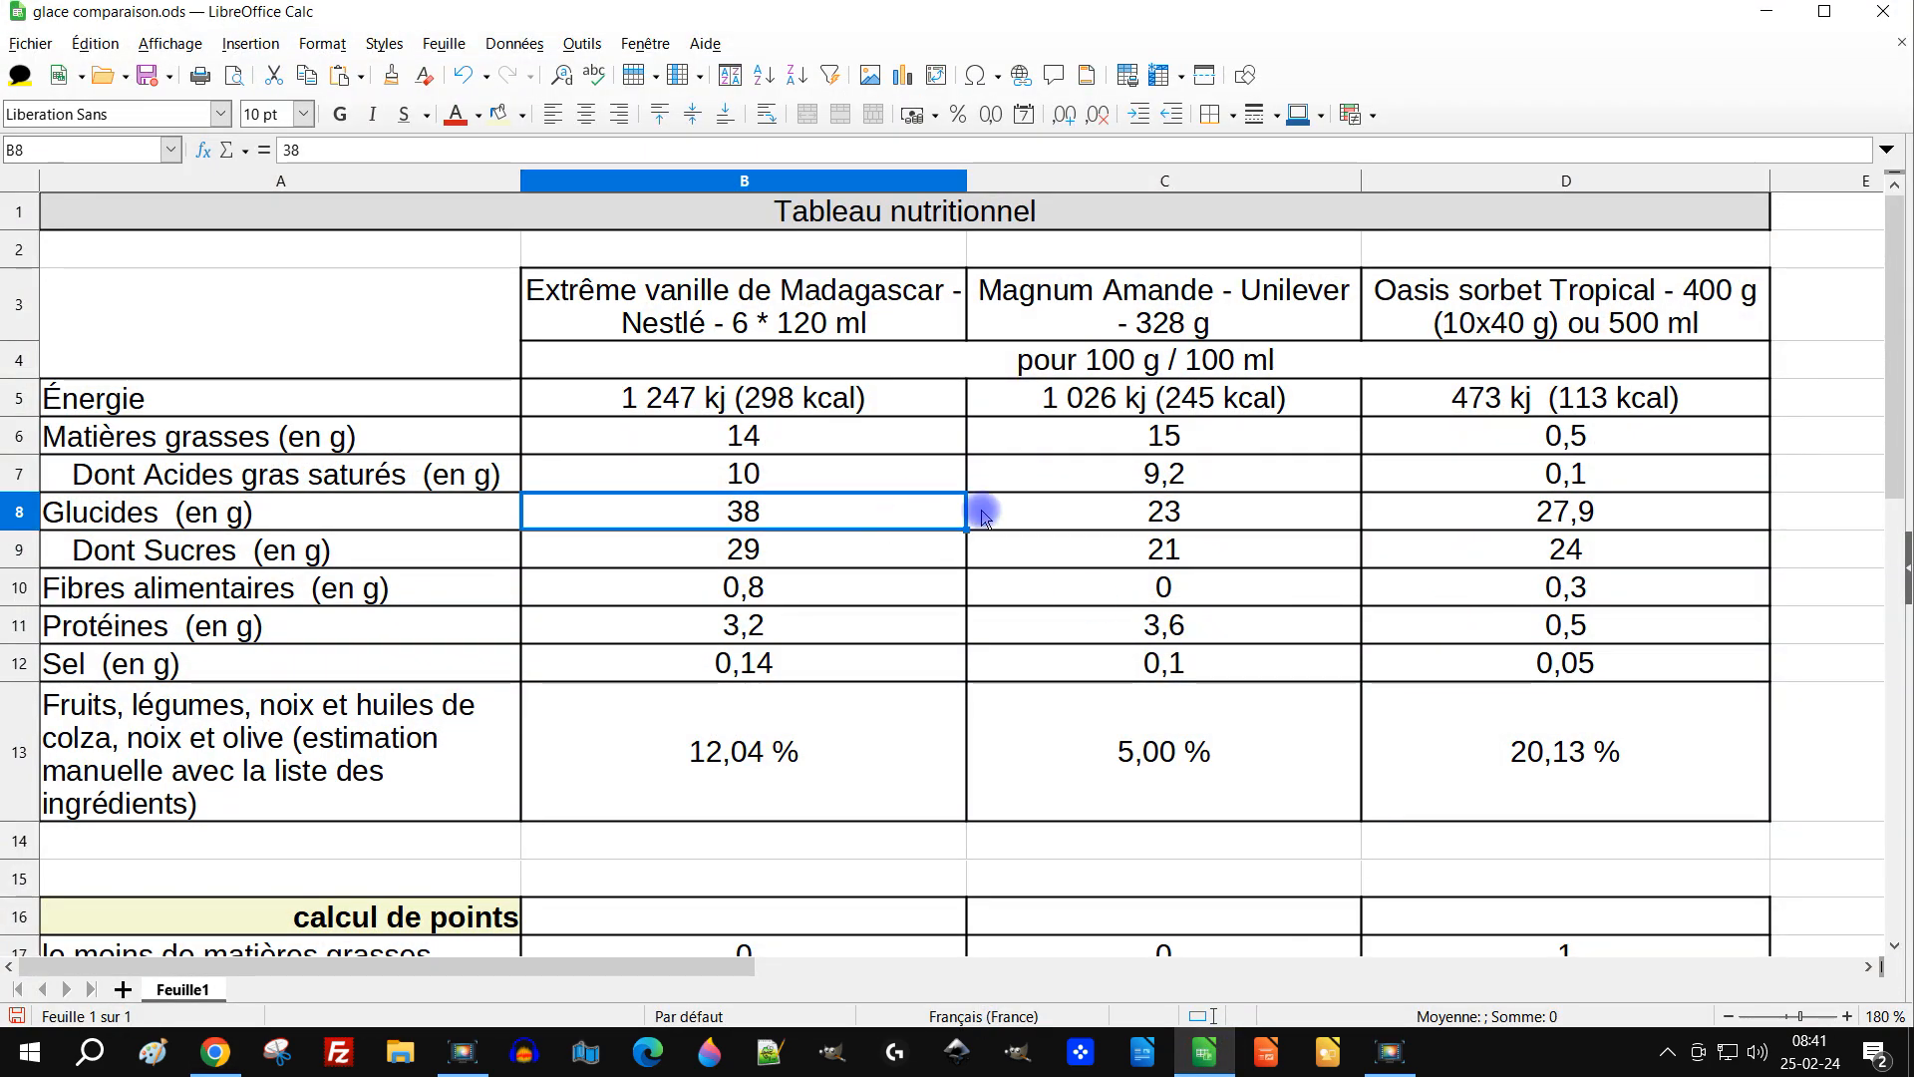
left_click(379, 253)
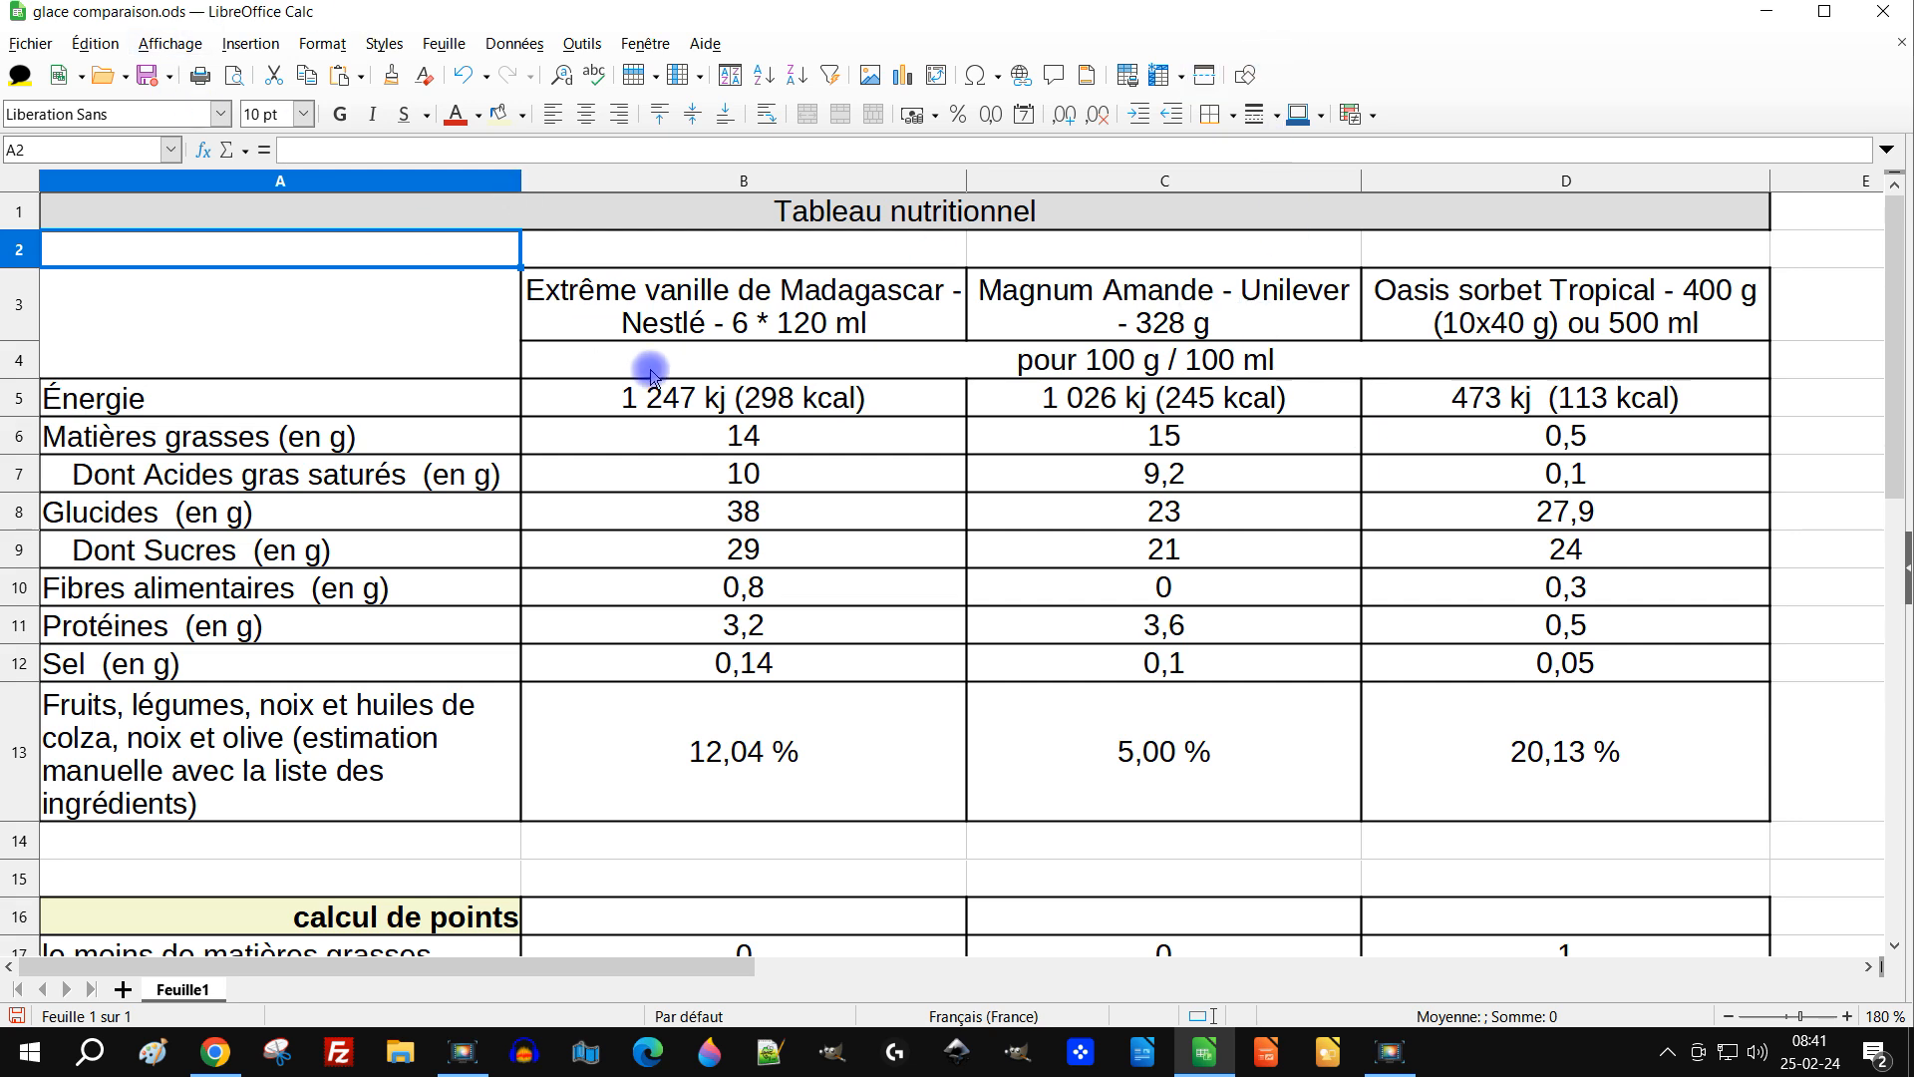
scroll(758, 478, "down", 3)
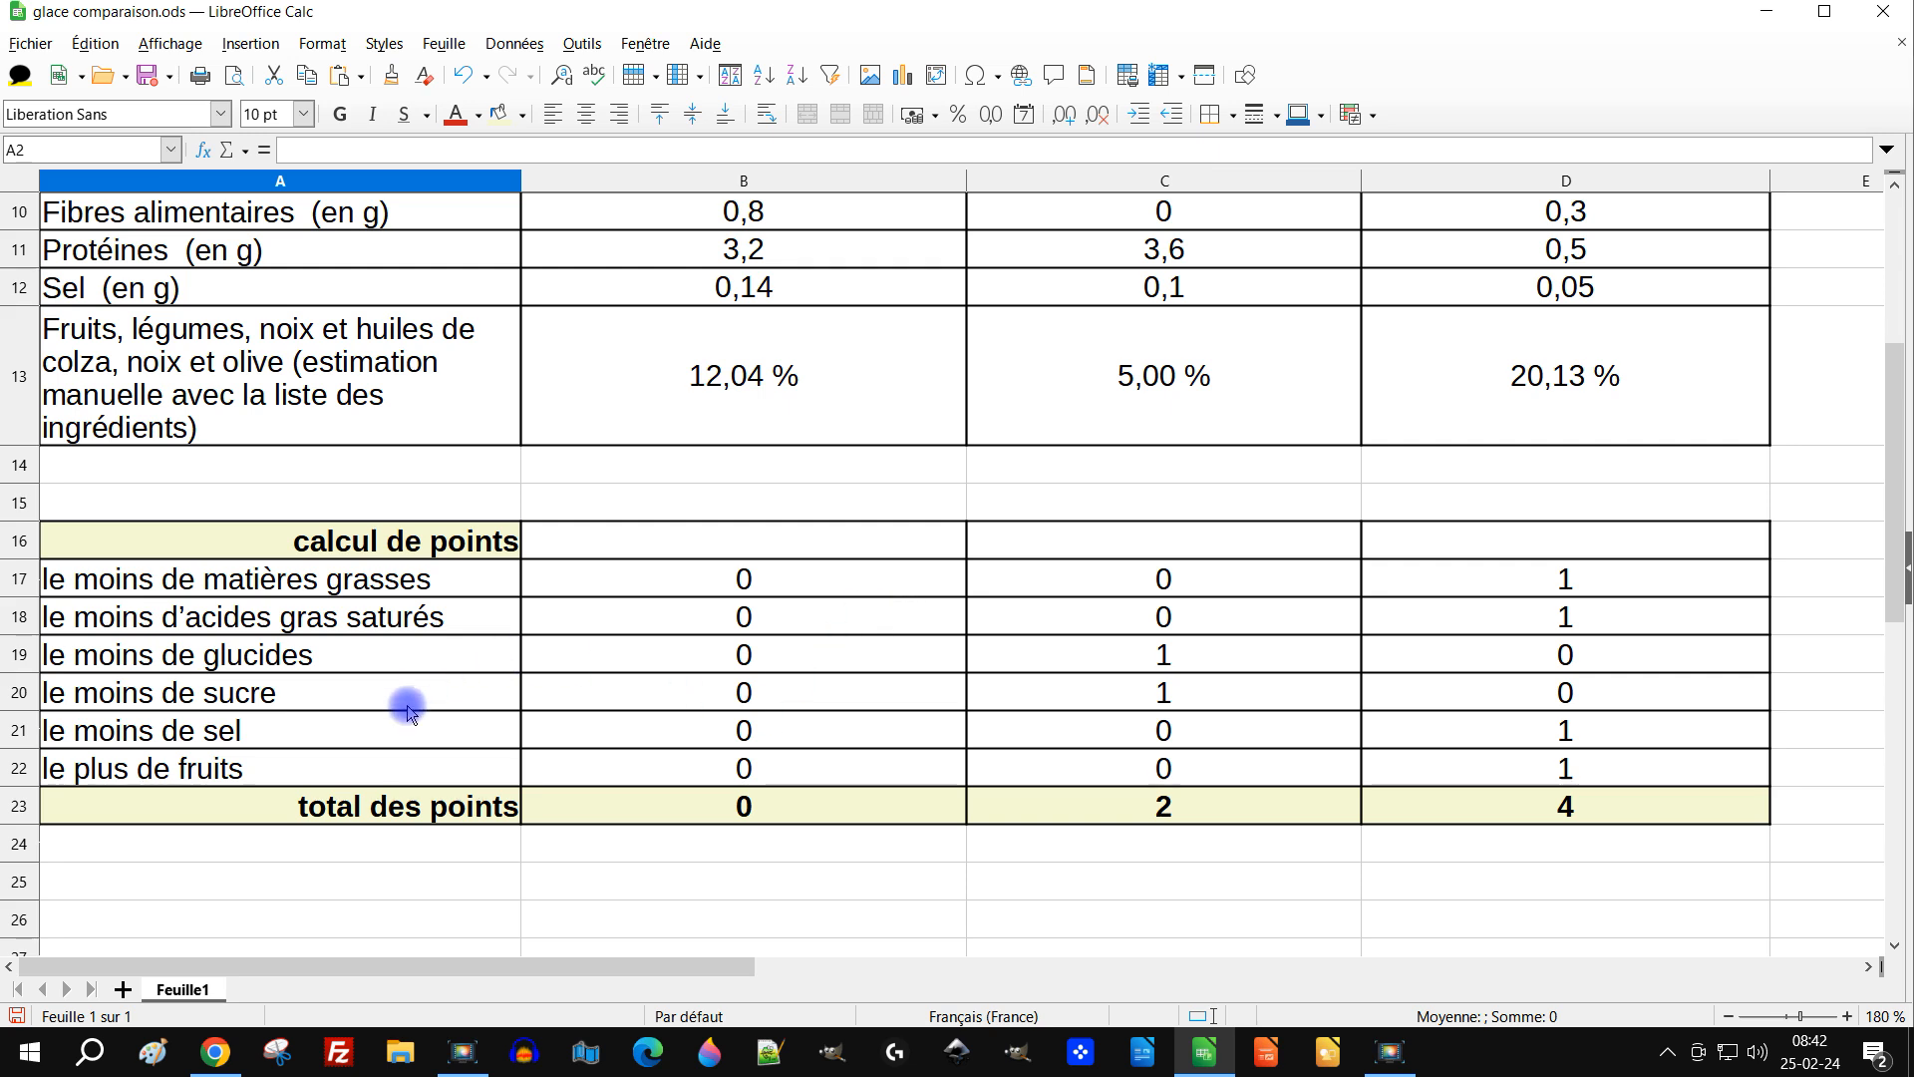
scroll(413, 706, "up", 1)
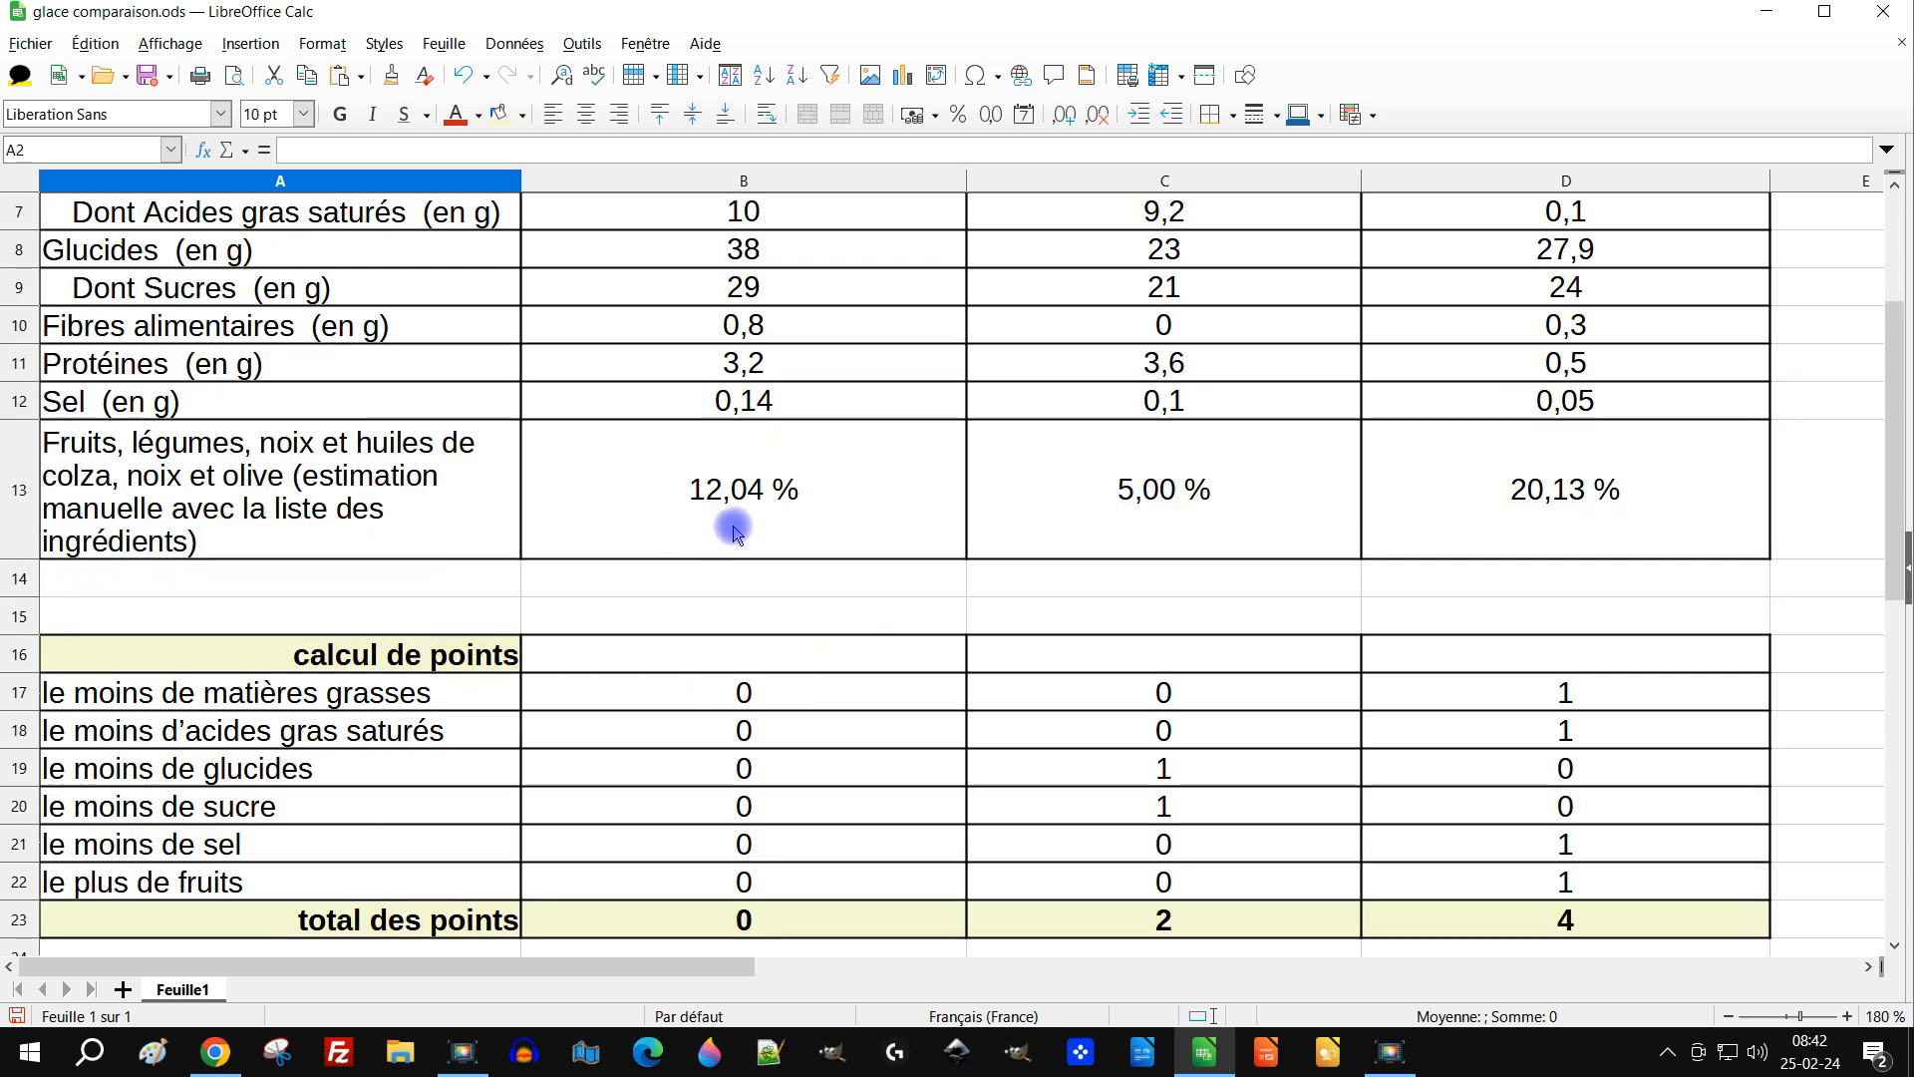
scroll(734, 521, "up", 2)
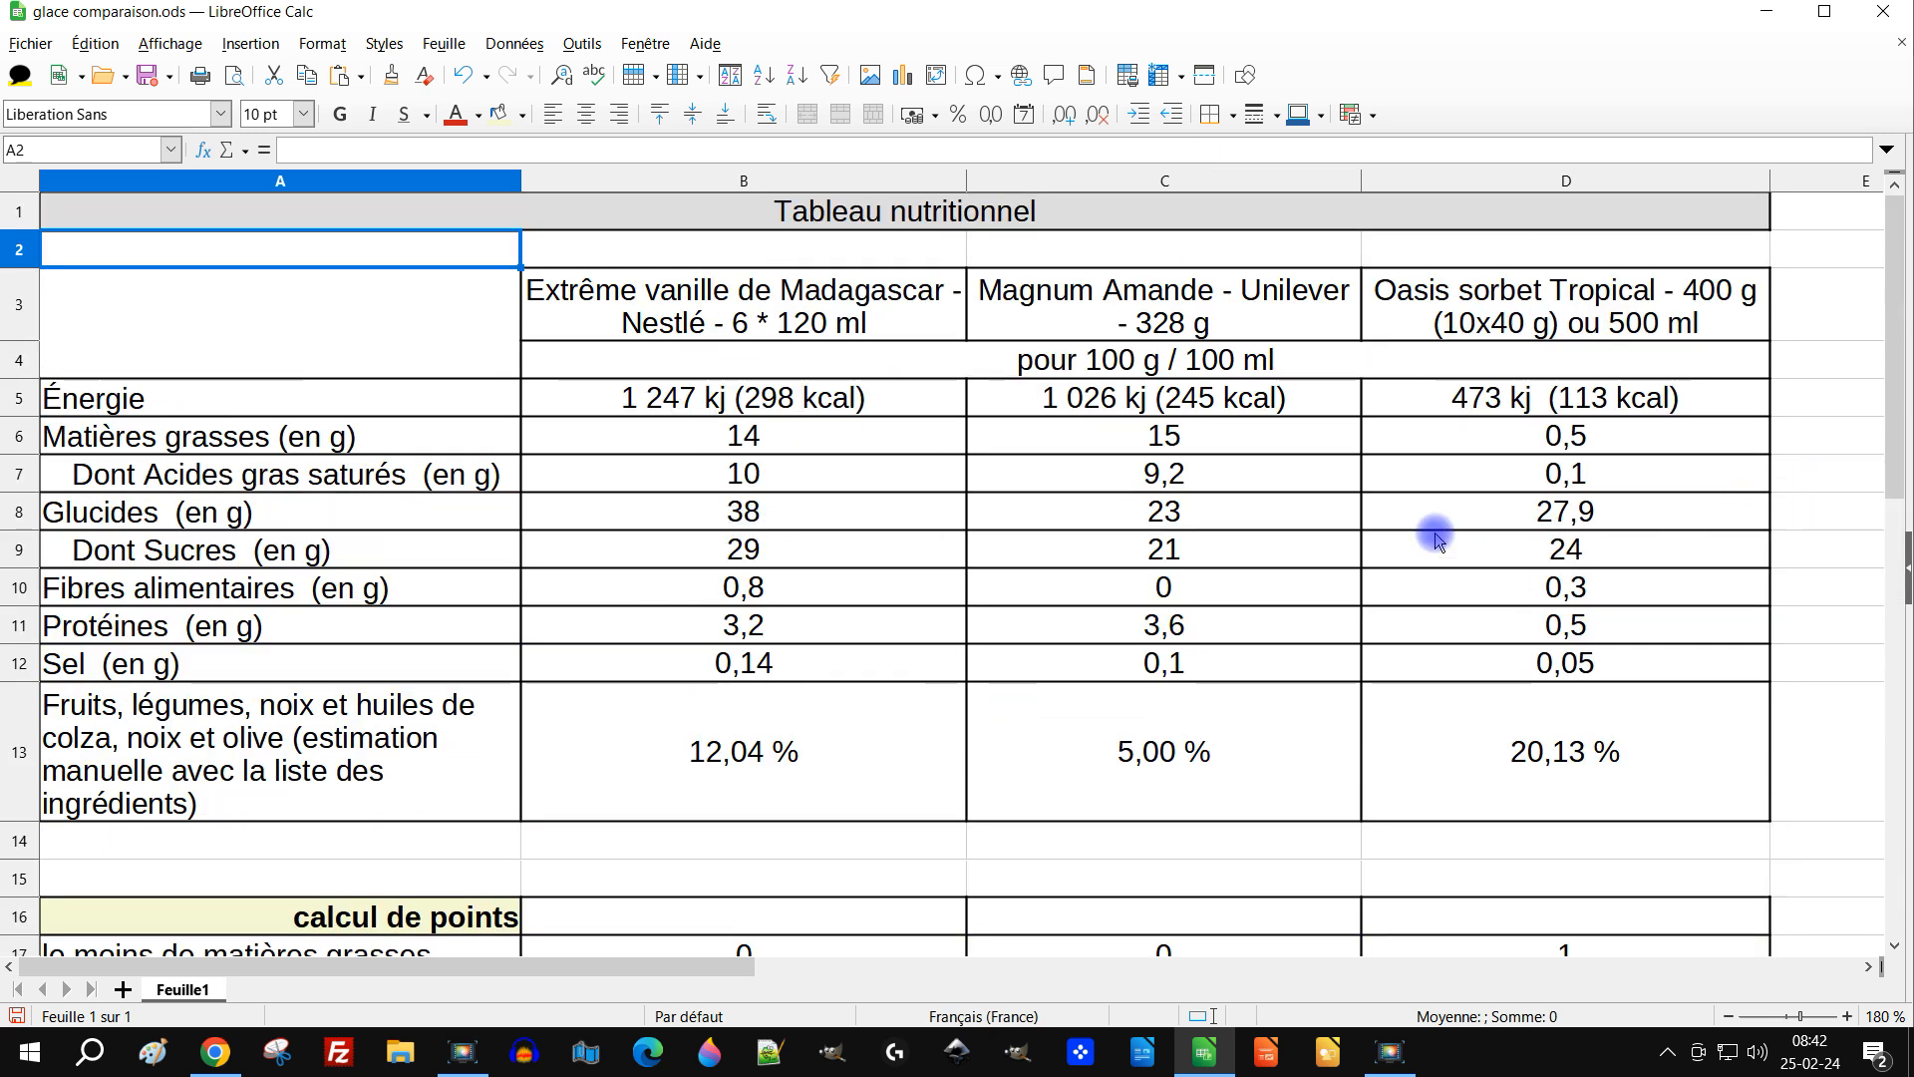